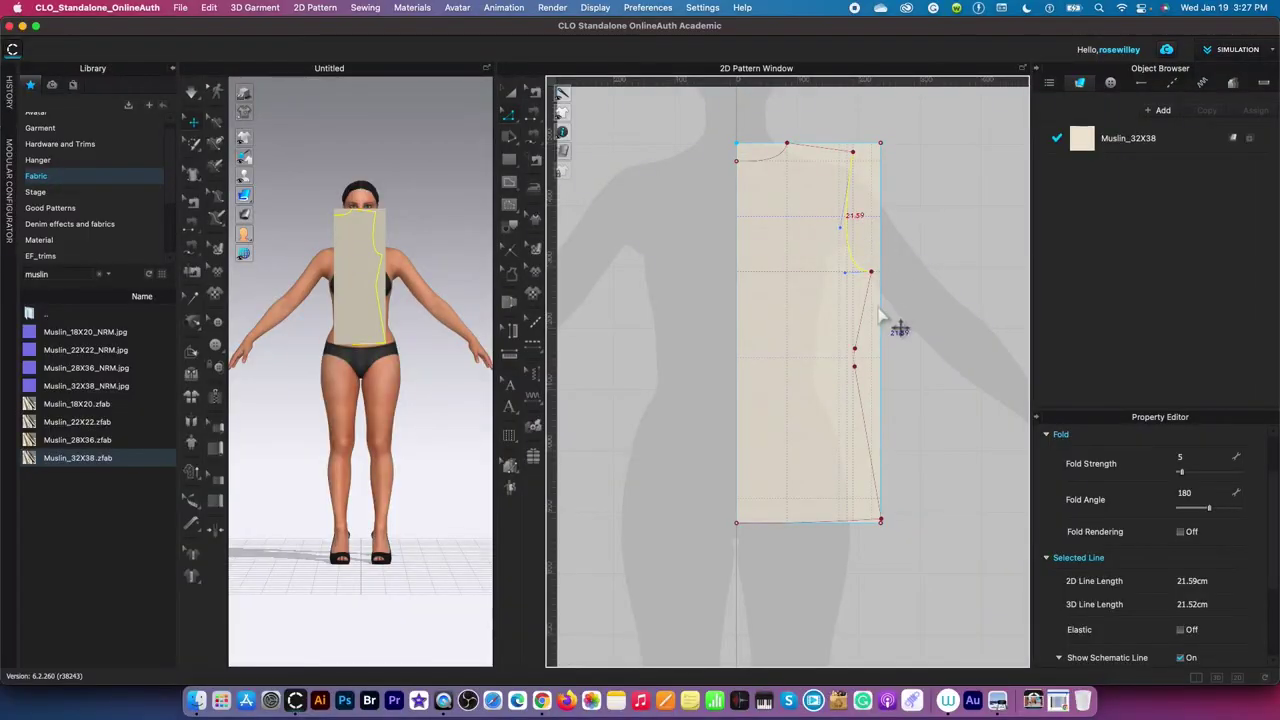
scroll(897, 213, "up", 5)
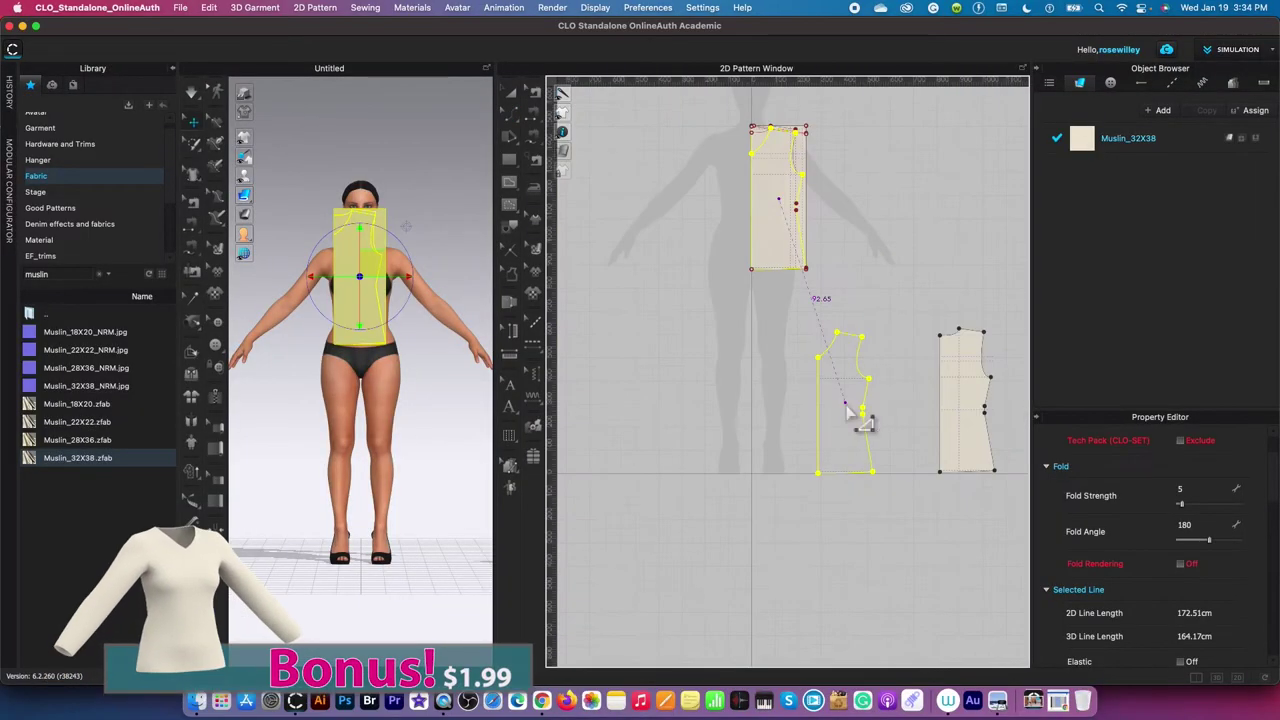
left_click(848, 410)
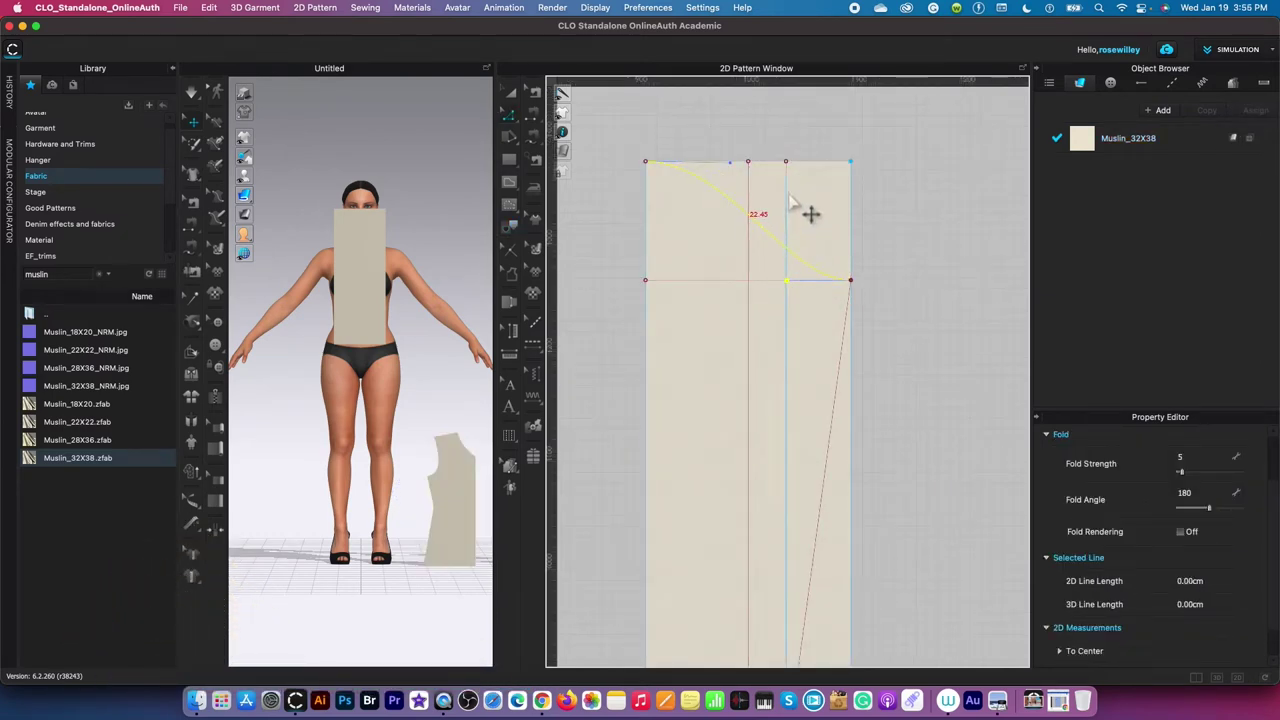
left_click(786, 314)
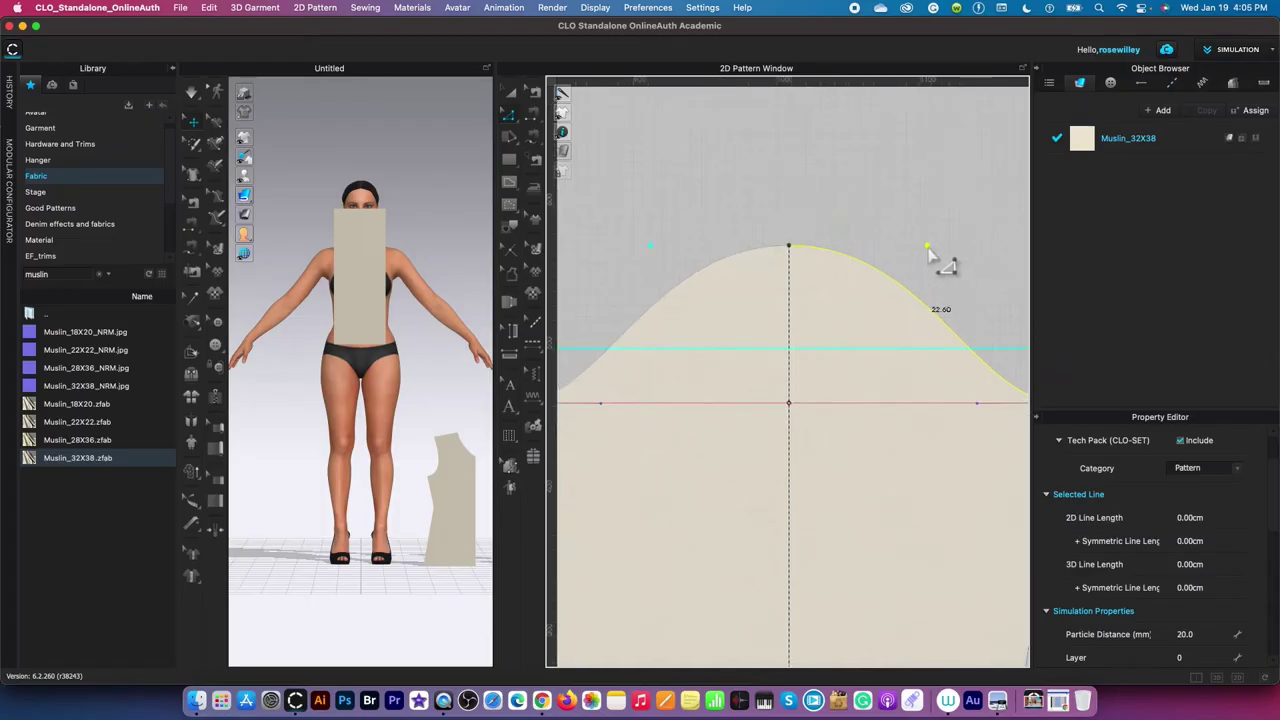
left_click(928, 248)
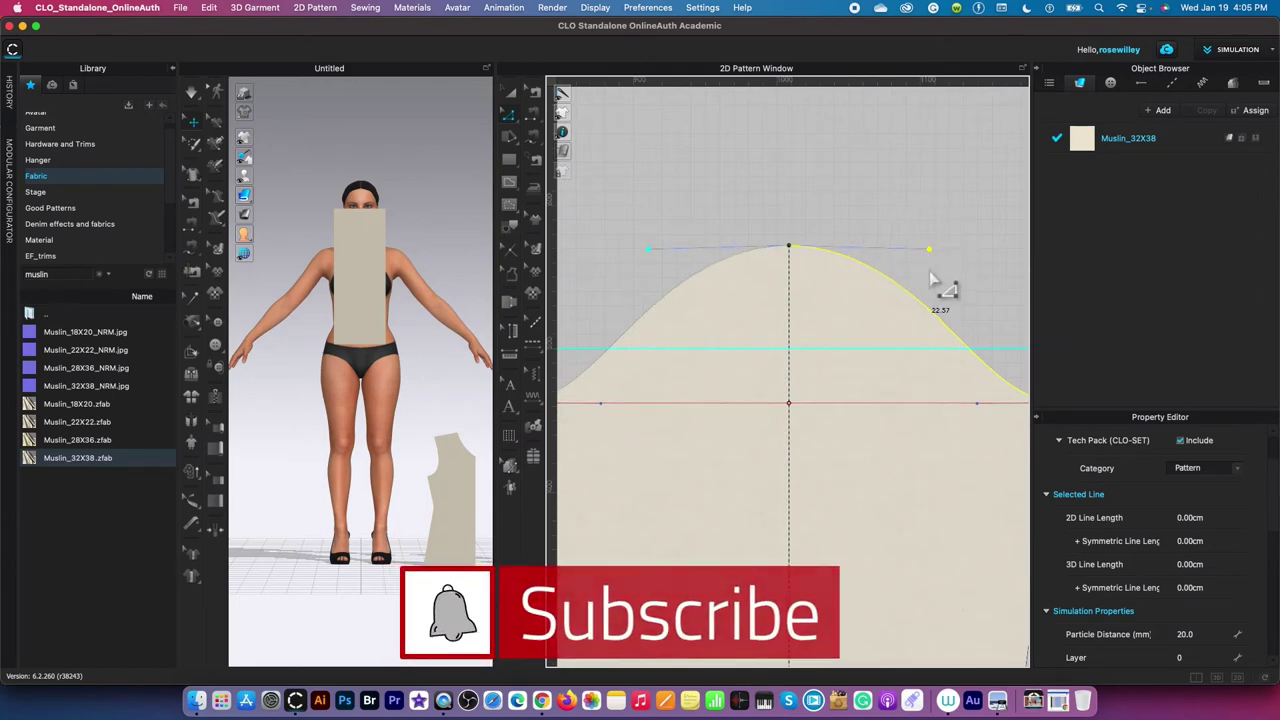
scroll(943, 262, "down", 1)
left_click(920, 195)
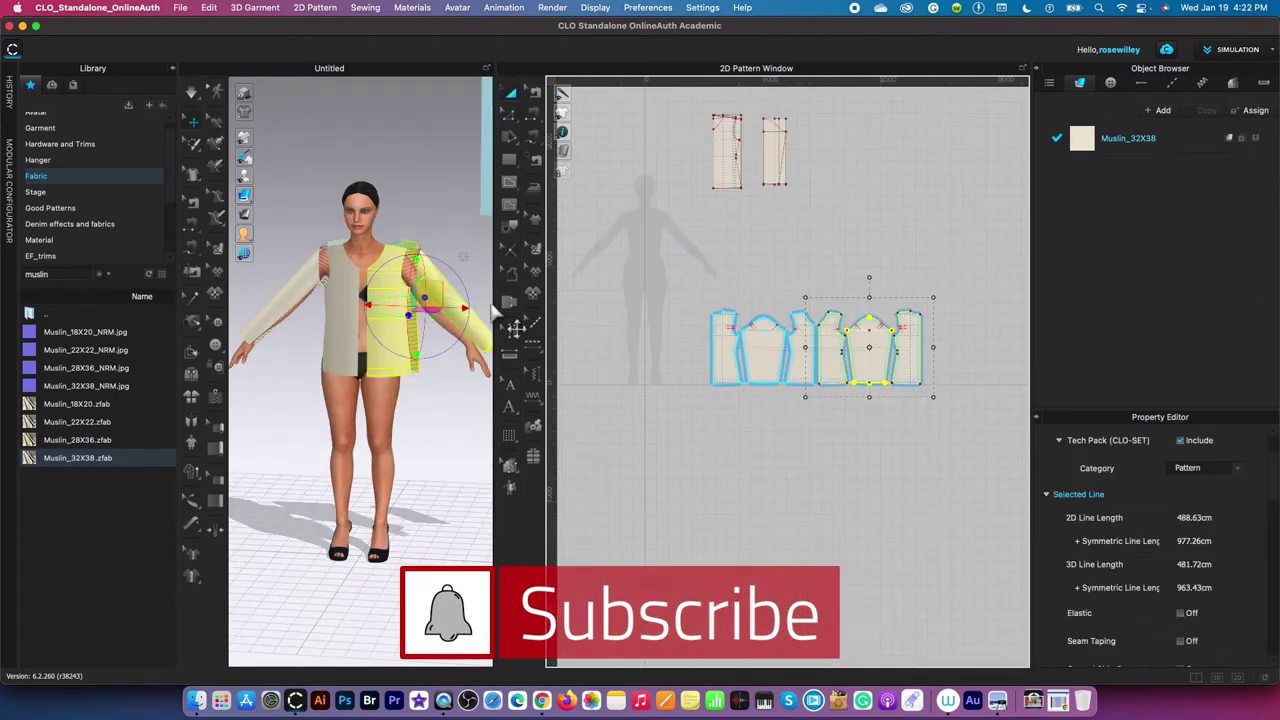
scroll(447, 405, "up", 2)
right_click_drag(471, 266, 420, 390)
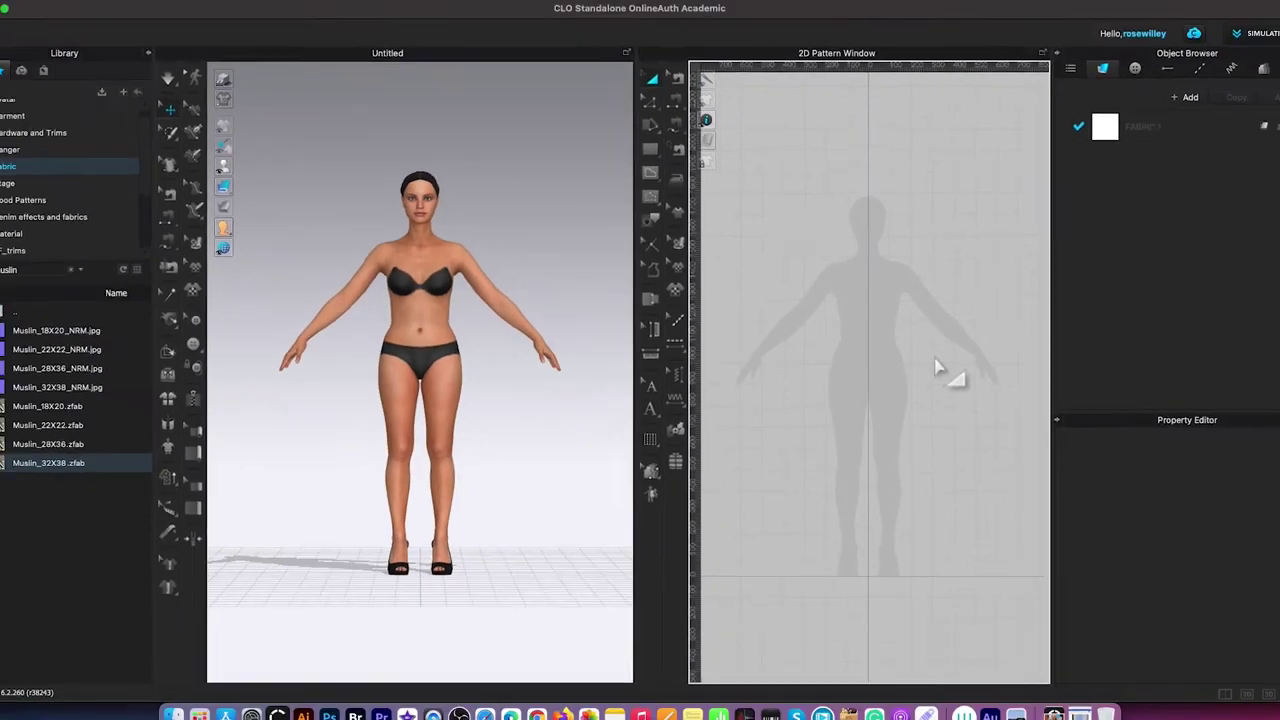
Step: Replace the default fabric in the fabric list with Muslin_32X38.zfab from the library
mouse_move(37, 464)
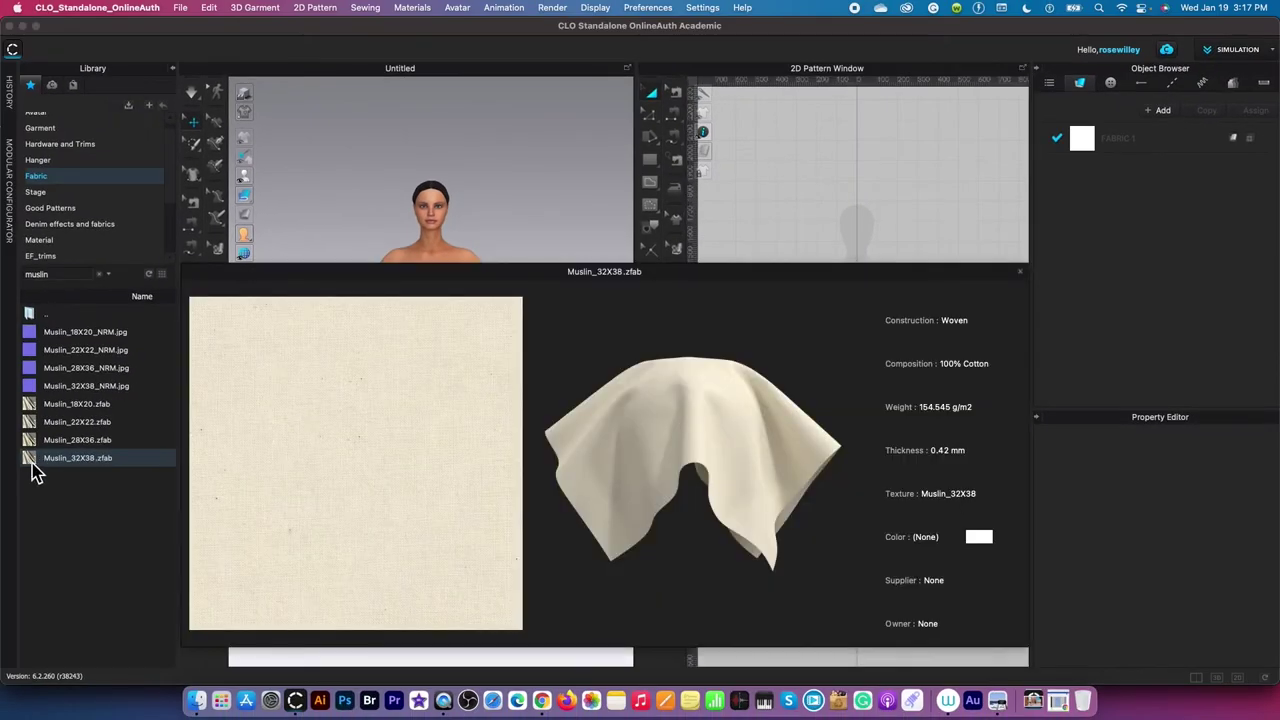
left_click_drag(37, 472, 1140, 139)
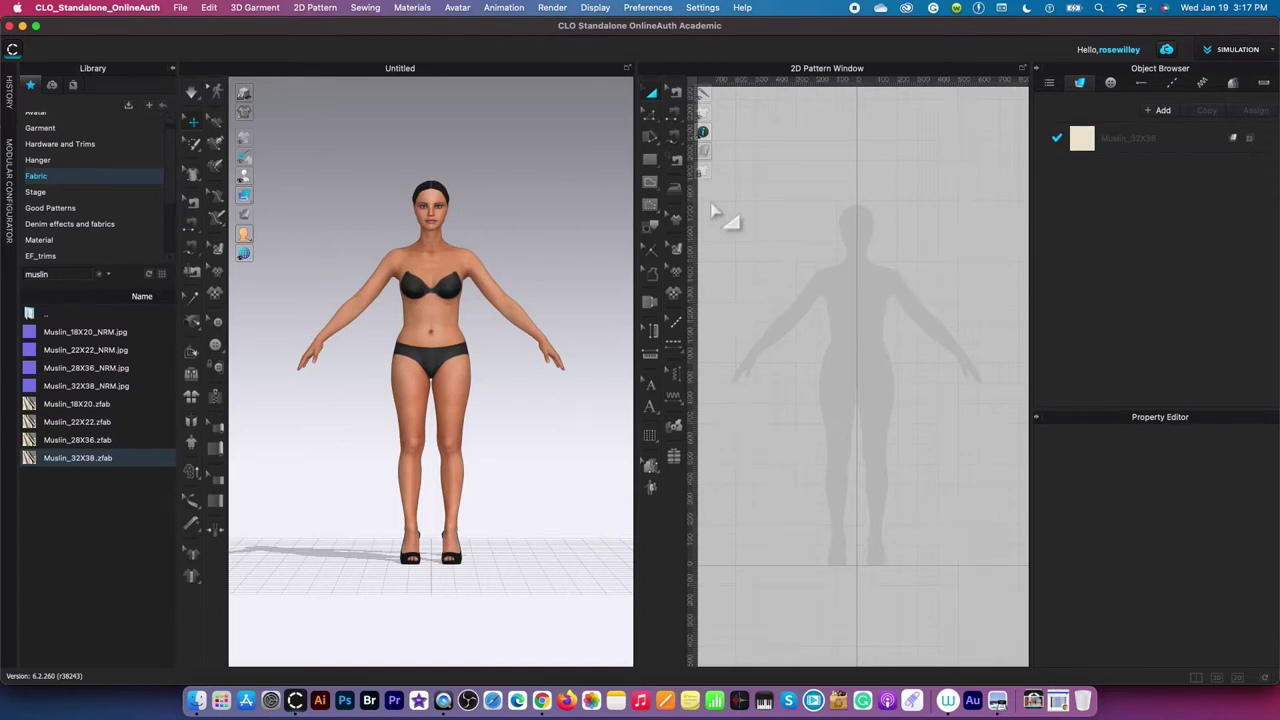
Step: Create a rectangular pattern piece 23.6 cm wide and 62 cm high over the avatar silhouette's torso
left_click(656, 170)
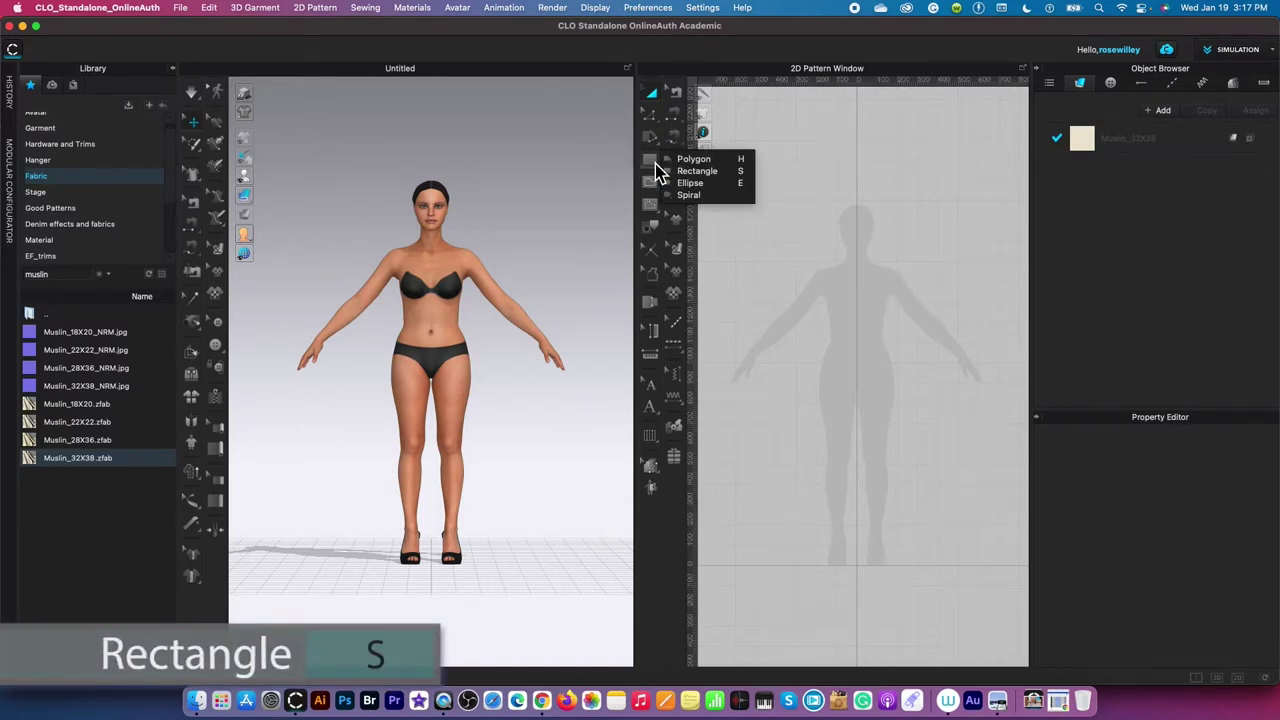
left_click(728, 179)
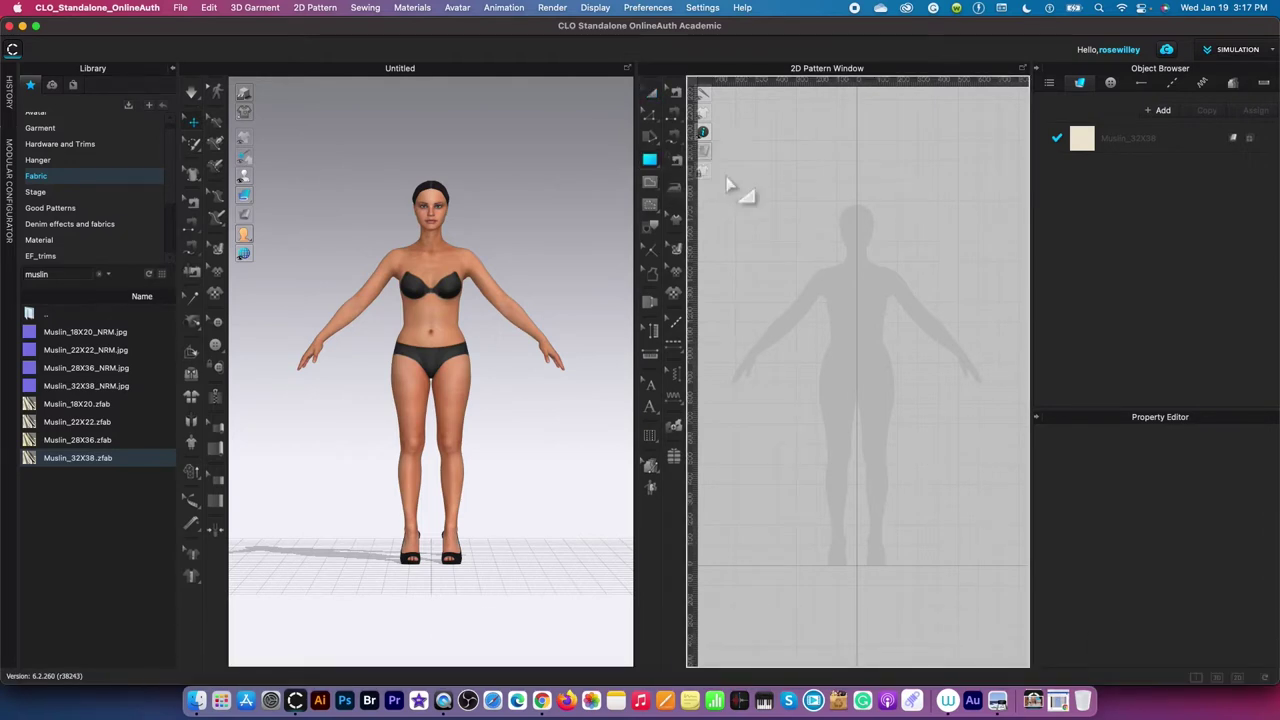
left_click(858, 300)
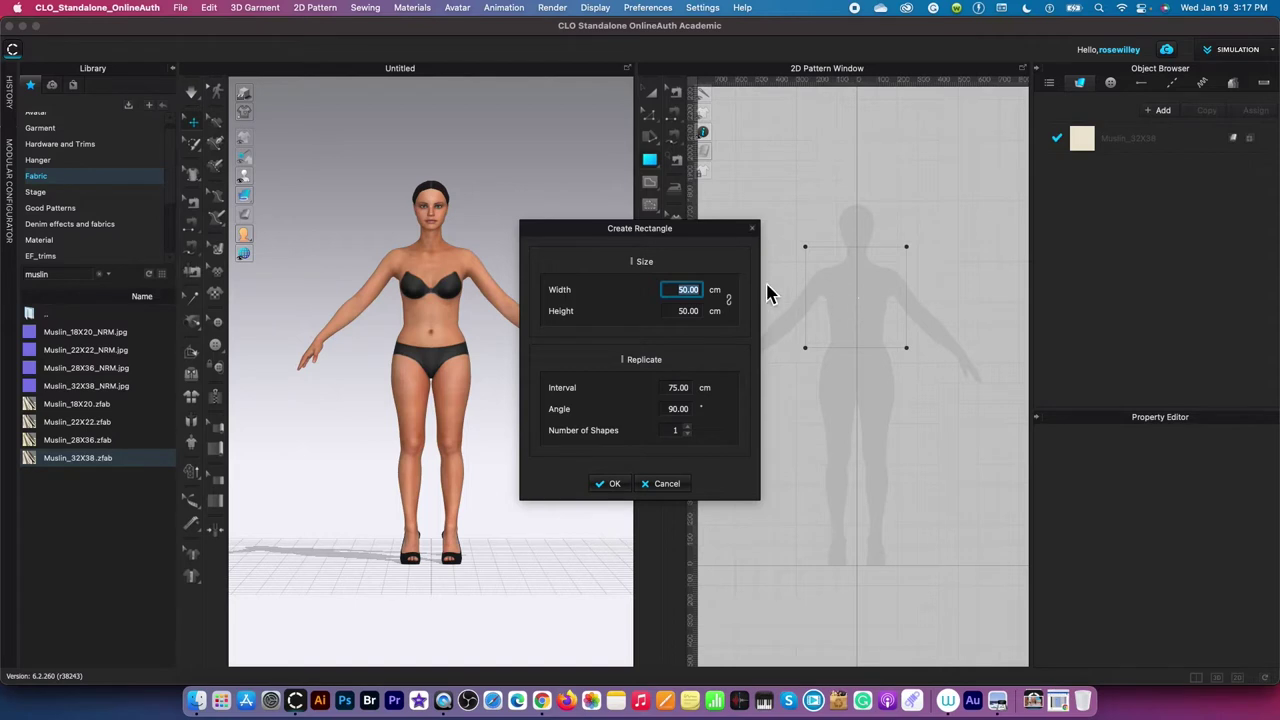
left_click_drag(730, 232, 716, 228)
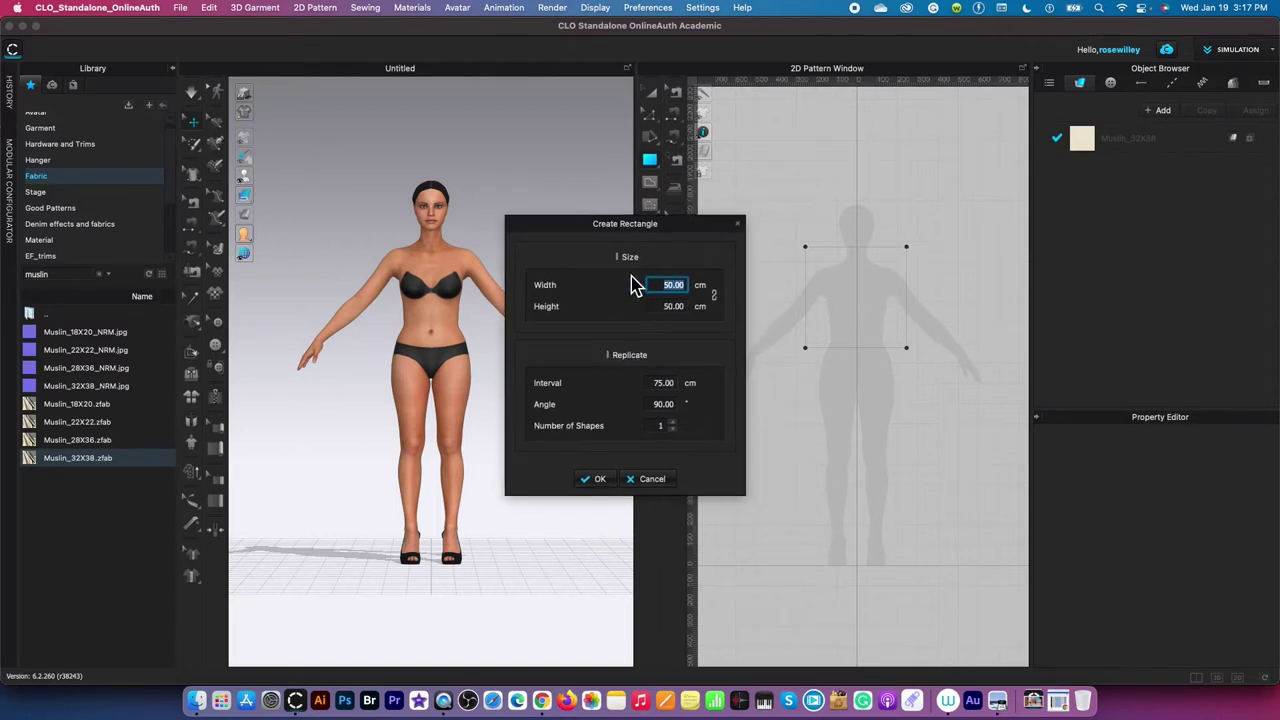
type("23.6")
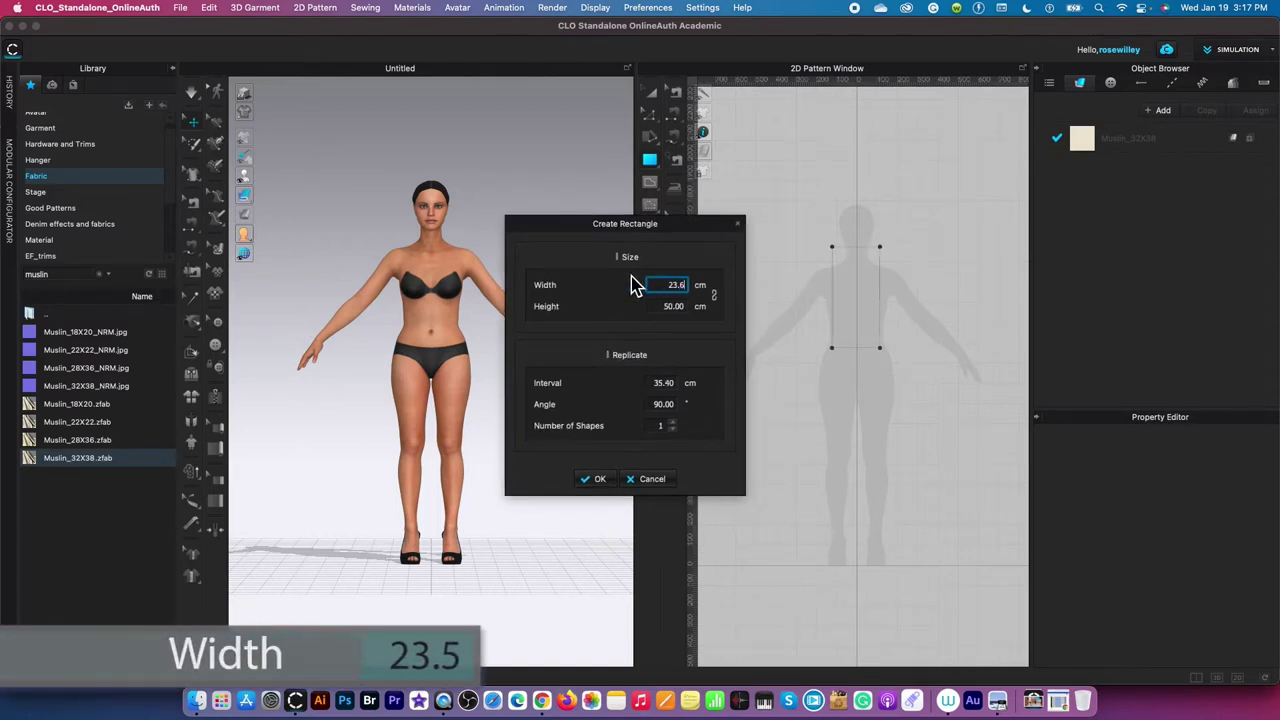
key("Tab")
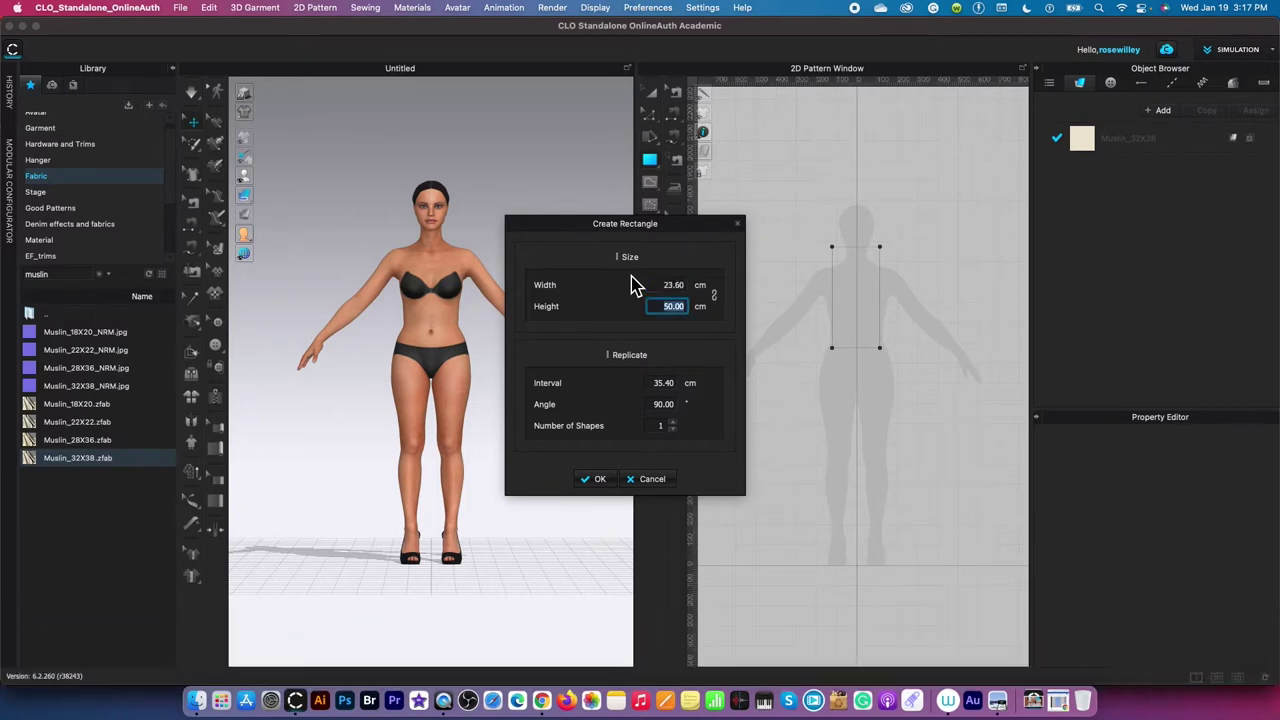
type("62")
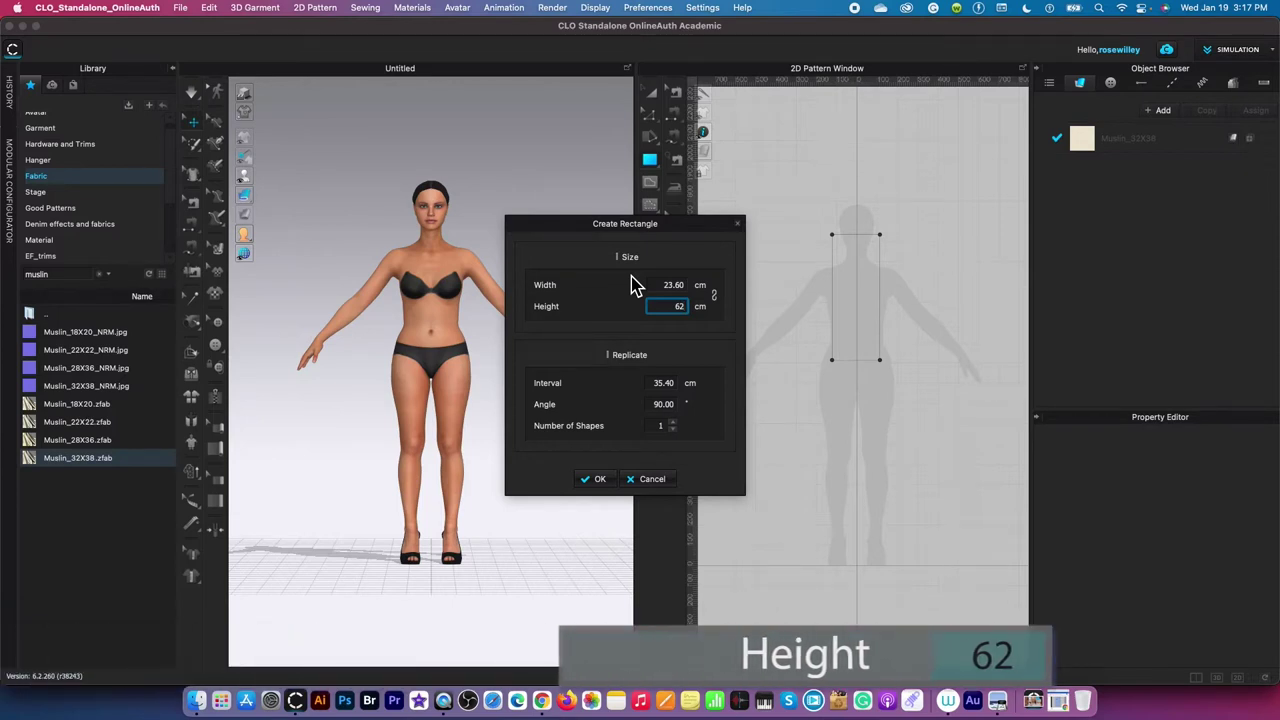
left_click(596, 479)
Step: Move the rectangle with Transform Pattern so its left edge lies on the silhouette's vertical centre line
left_click_drag(855, 380, 868, 275)
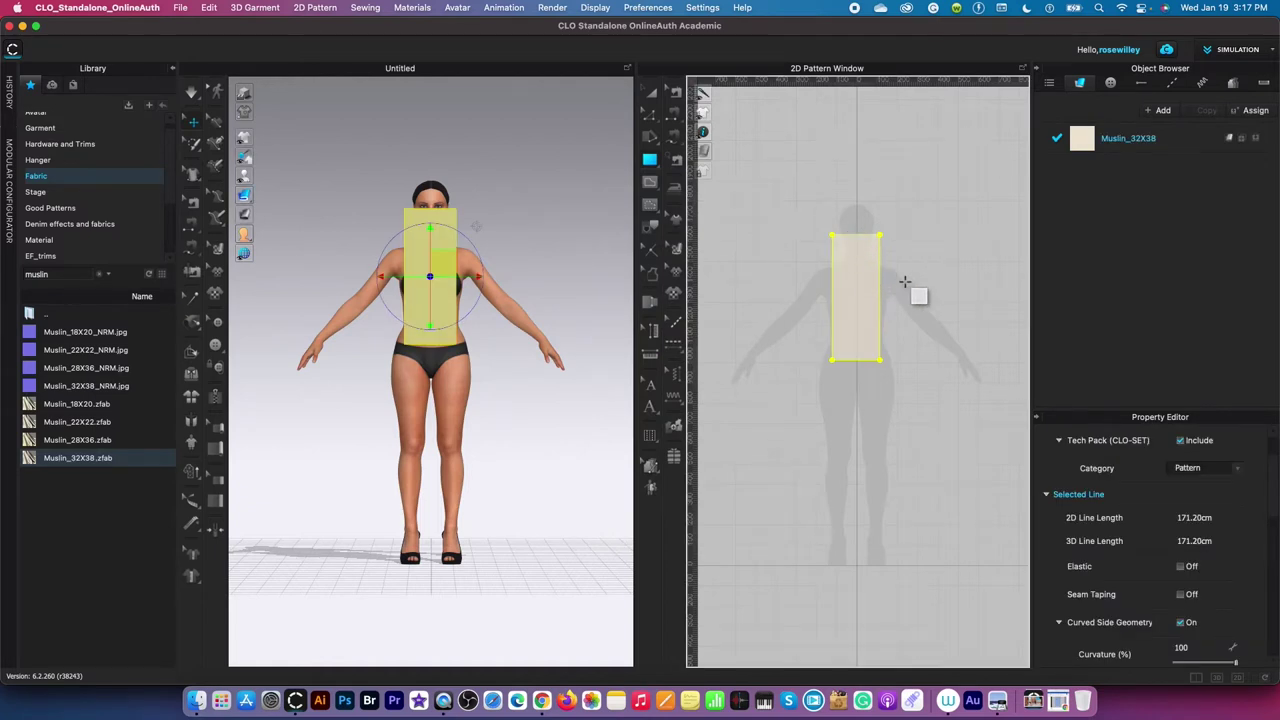
key("a")
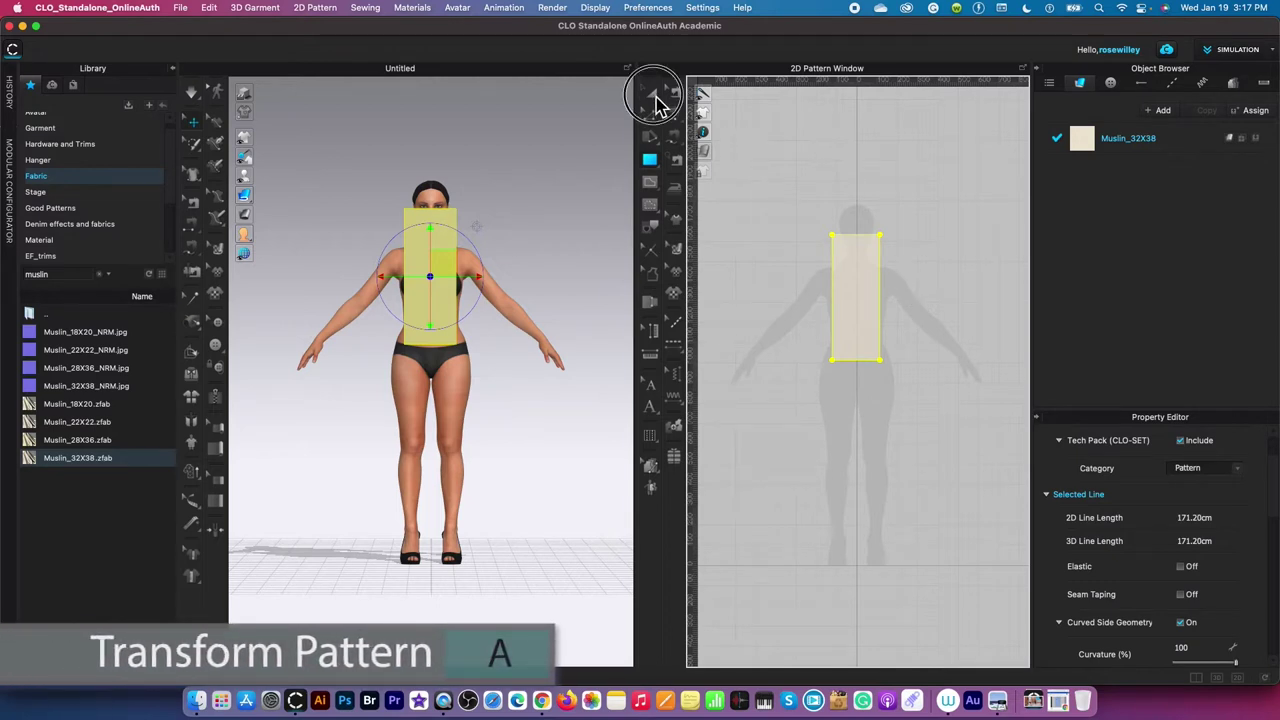
left_click(878, 268)
scroll(894, 286, "up", 4)
scroll(919, 290, "up", 2)
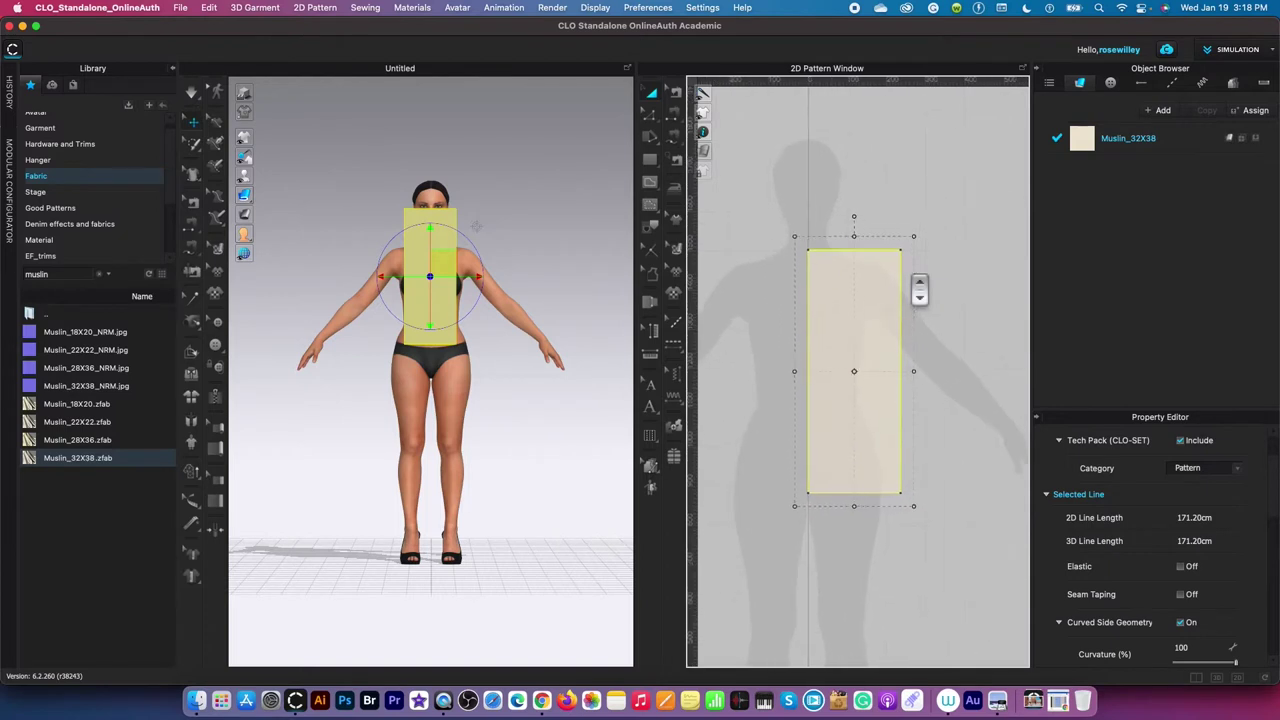
Step: Start an Offset as Internal Line on the rectangle's top edge and set the number of offsets to 7
key("z")
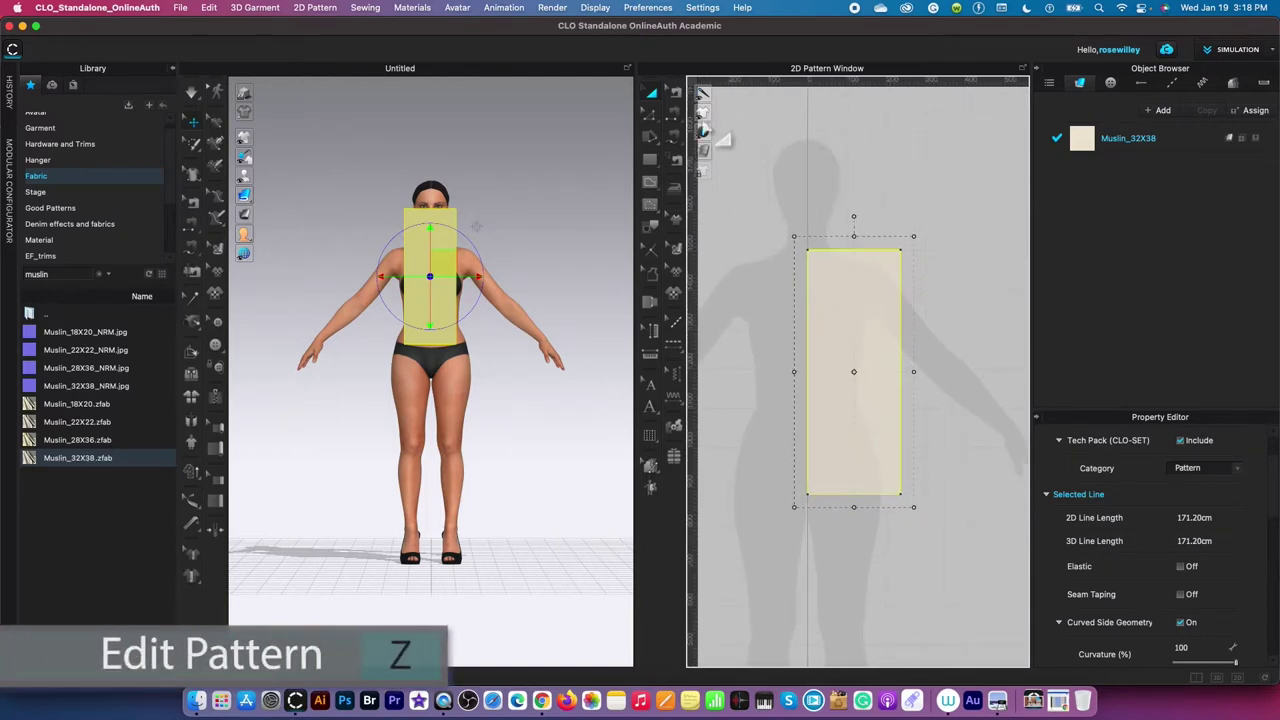
left_click(652, 116)
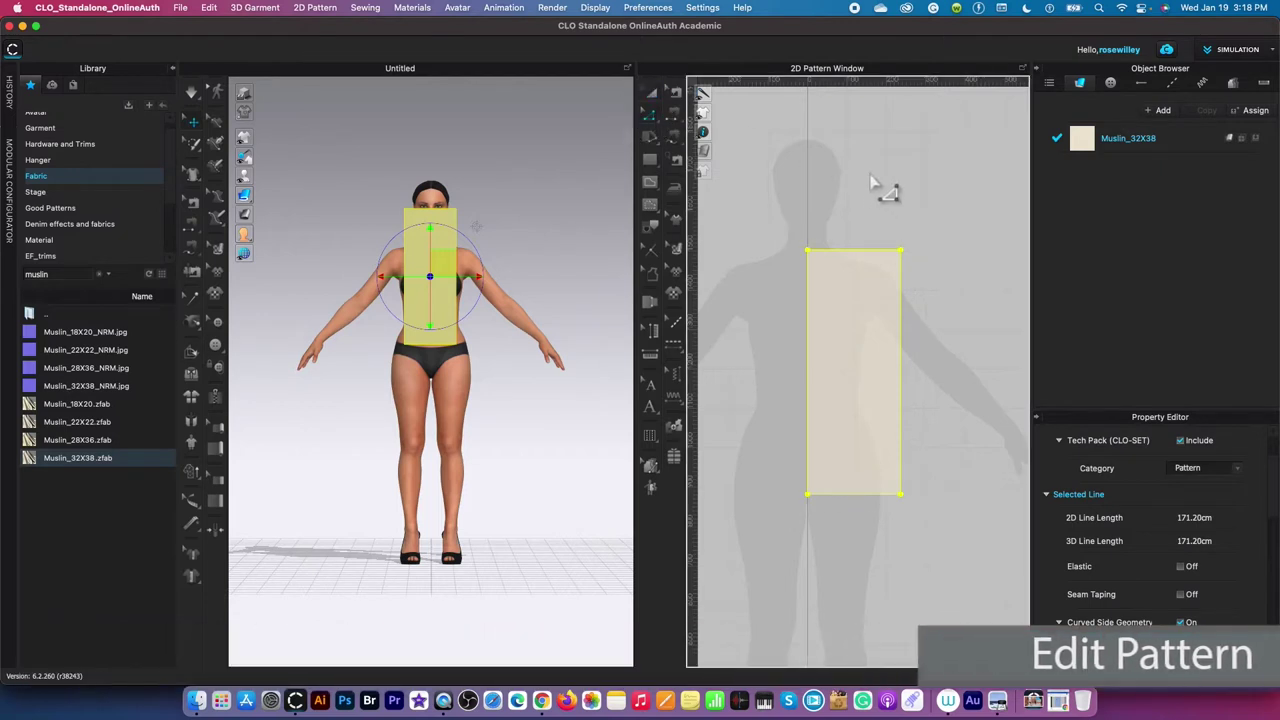
left_click(855, 252)
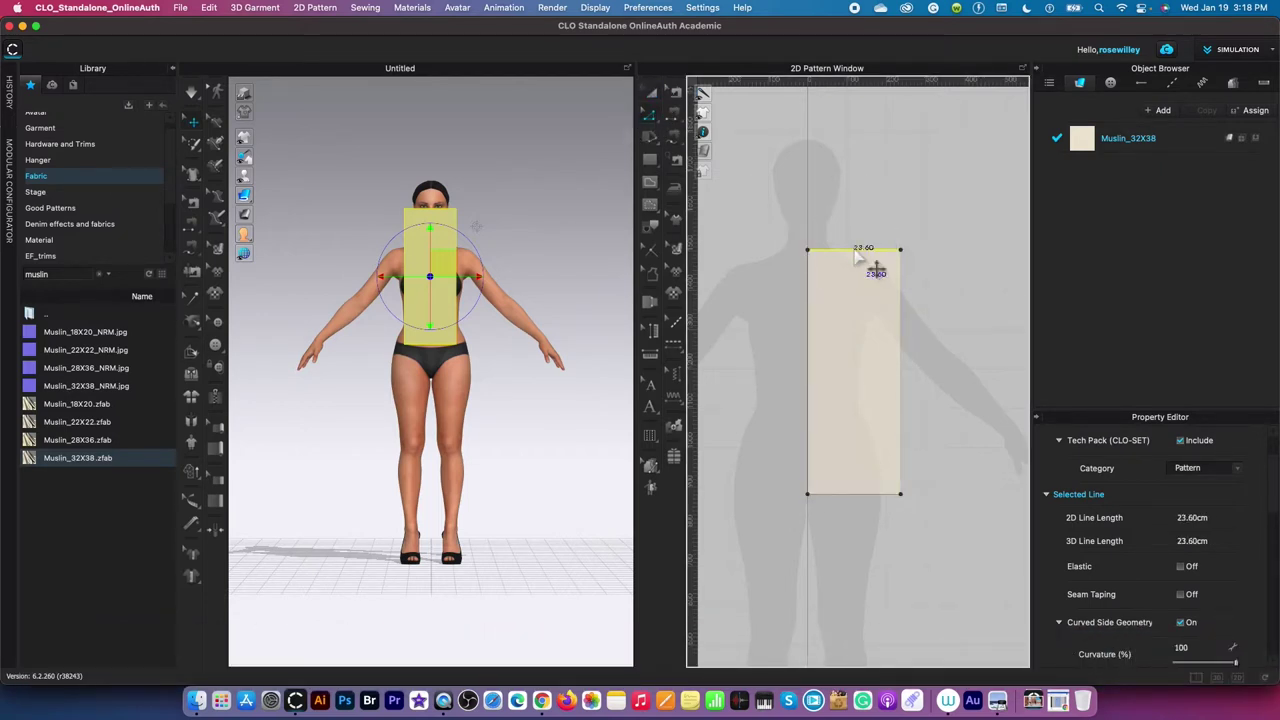
right_click(855, 258)
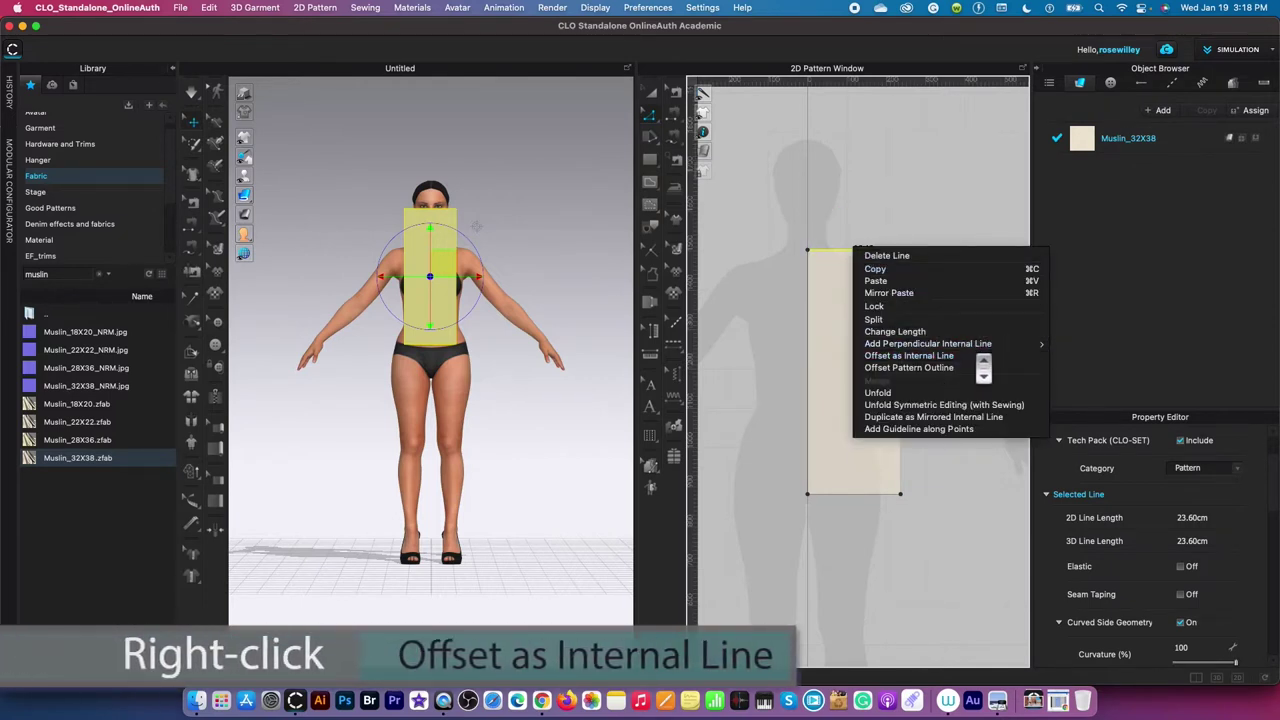
left_click(976, 356)
left_click_drag(714, 234, 607, 225)
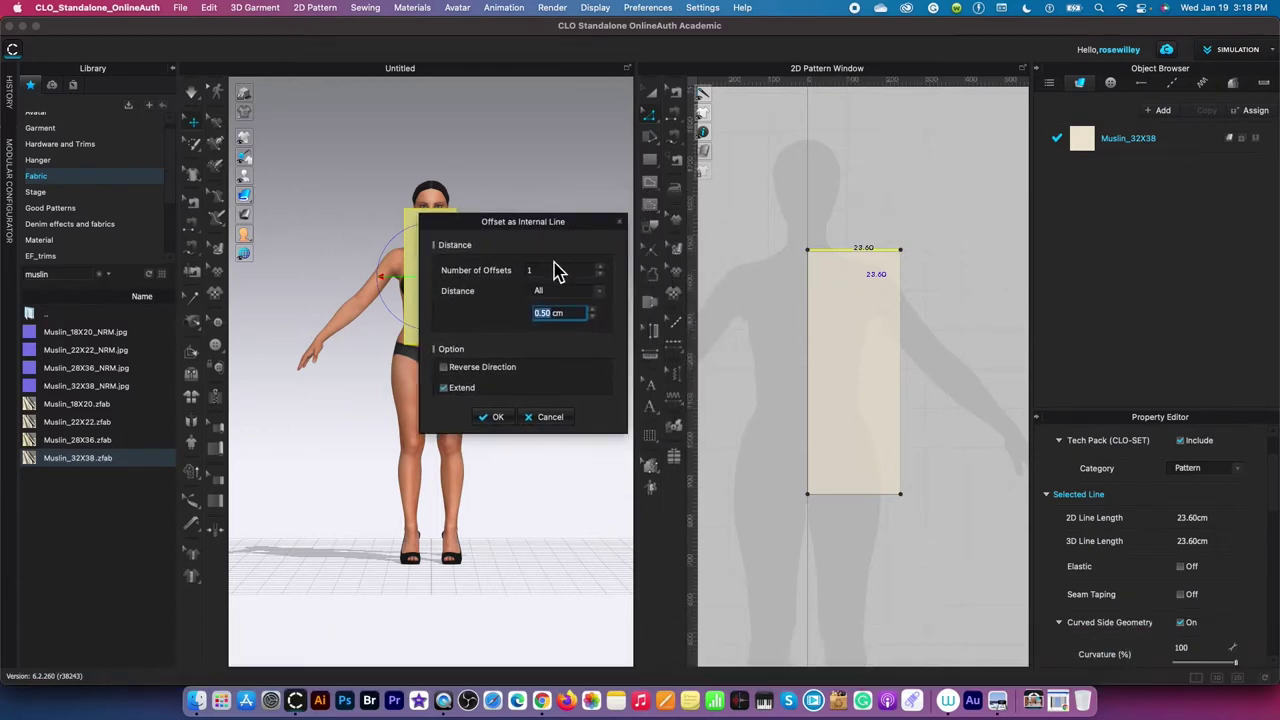
double_click(566, 272)
type("7")
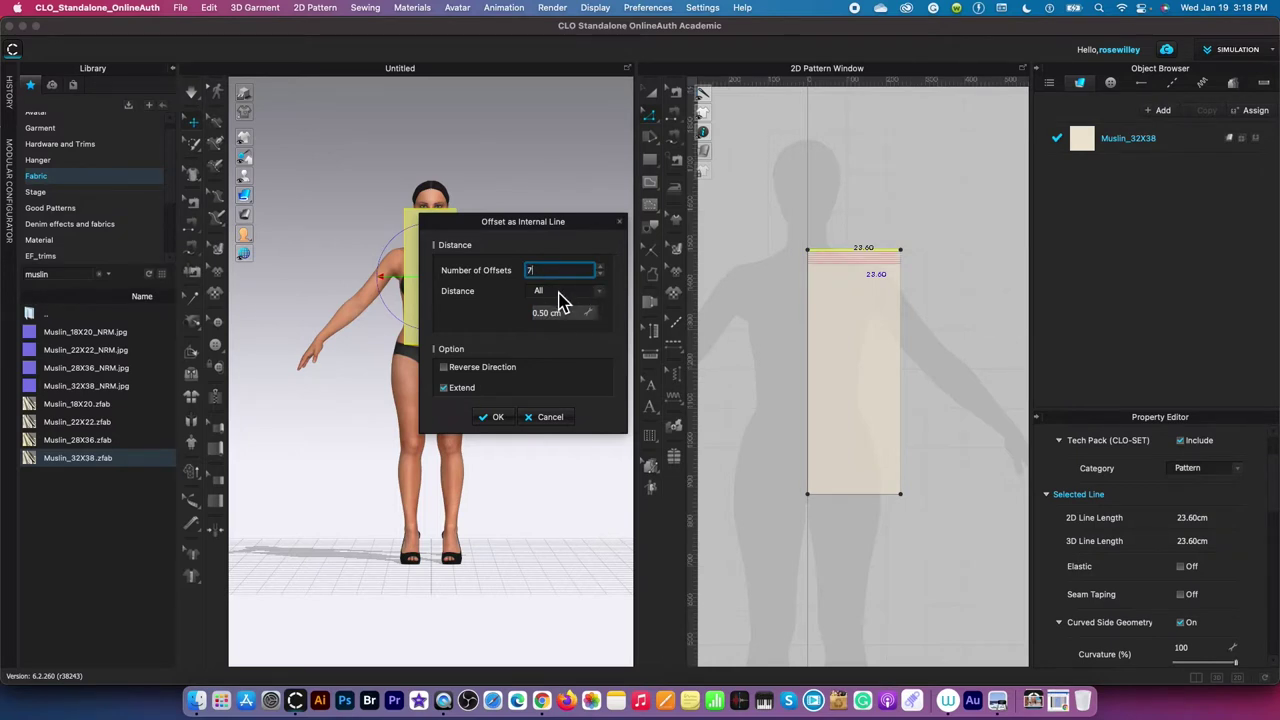
Step: Set the offset distances to Individual, measured from the Selected Line, and enlarge the dialog to show all seven entries
left_click(604, 294)
left_click(572, 316)
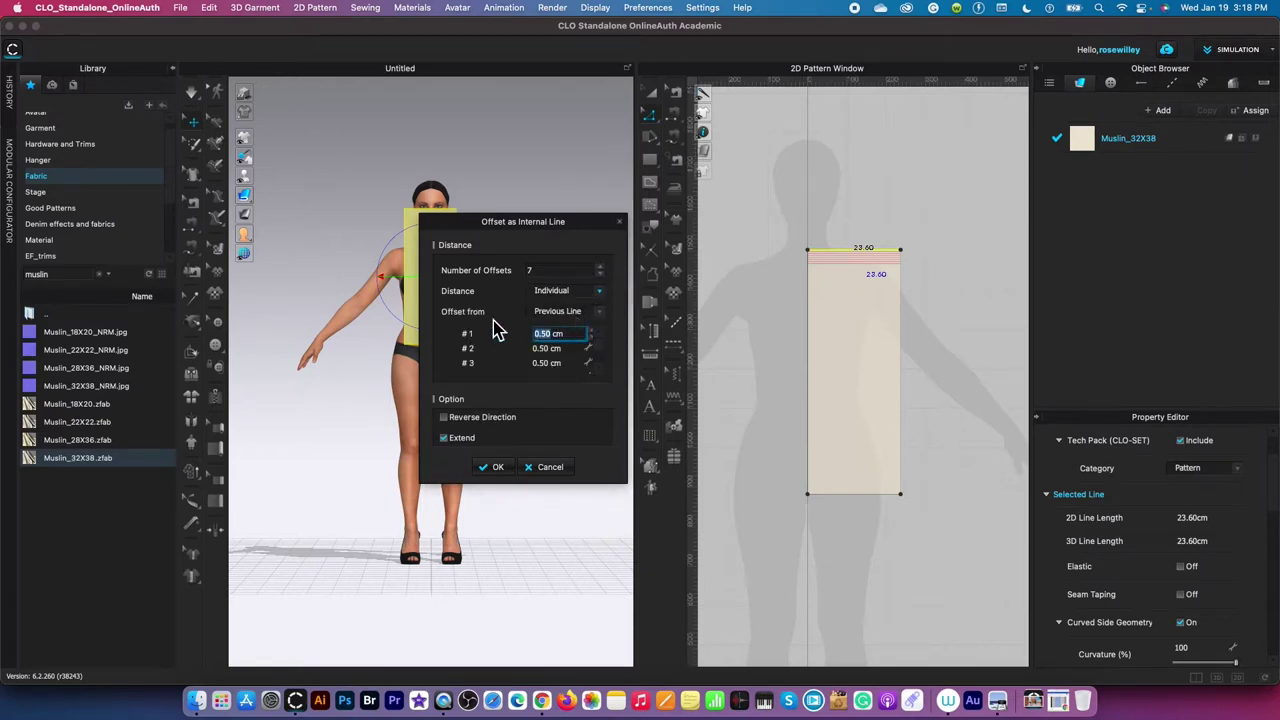
left_click(600, 314)
left_click(586, 334)
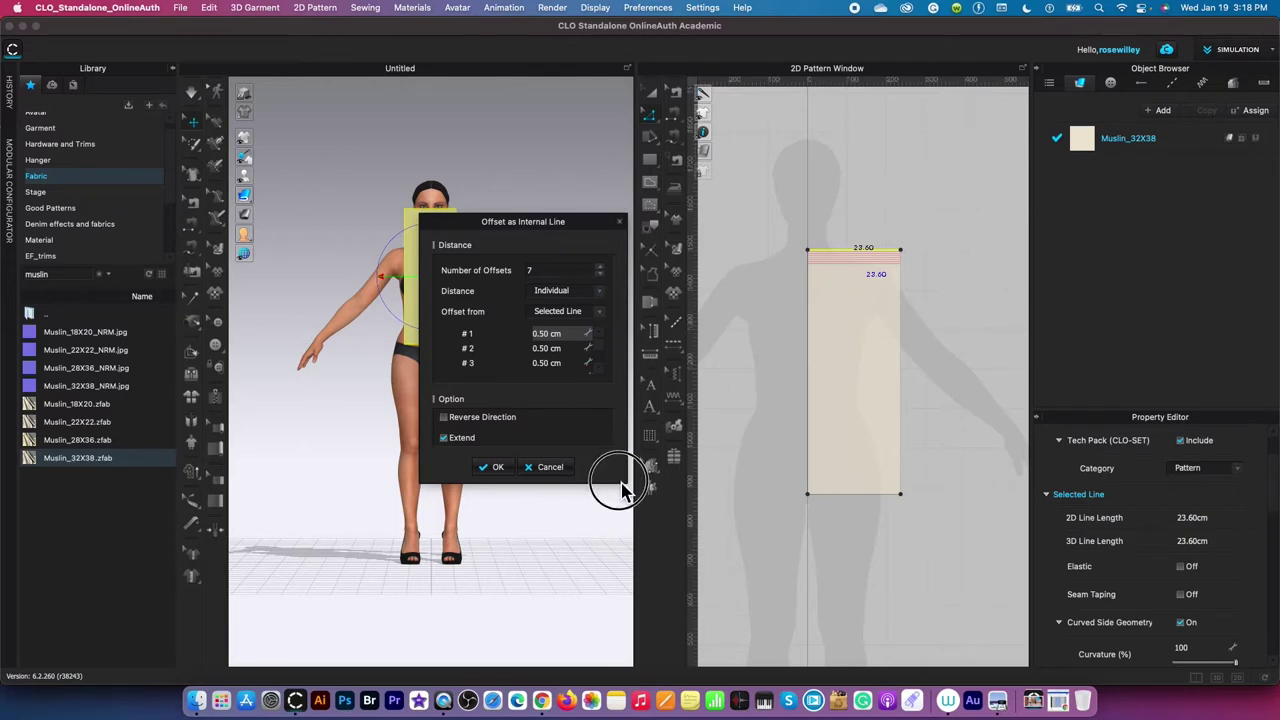
left_click_drag(623, 480, 611, 587)
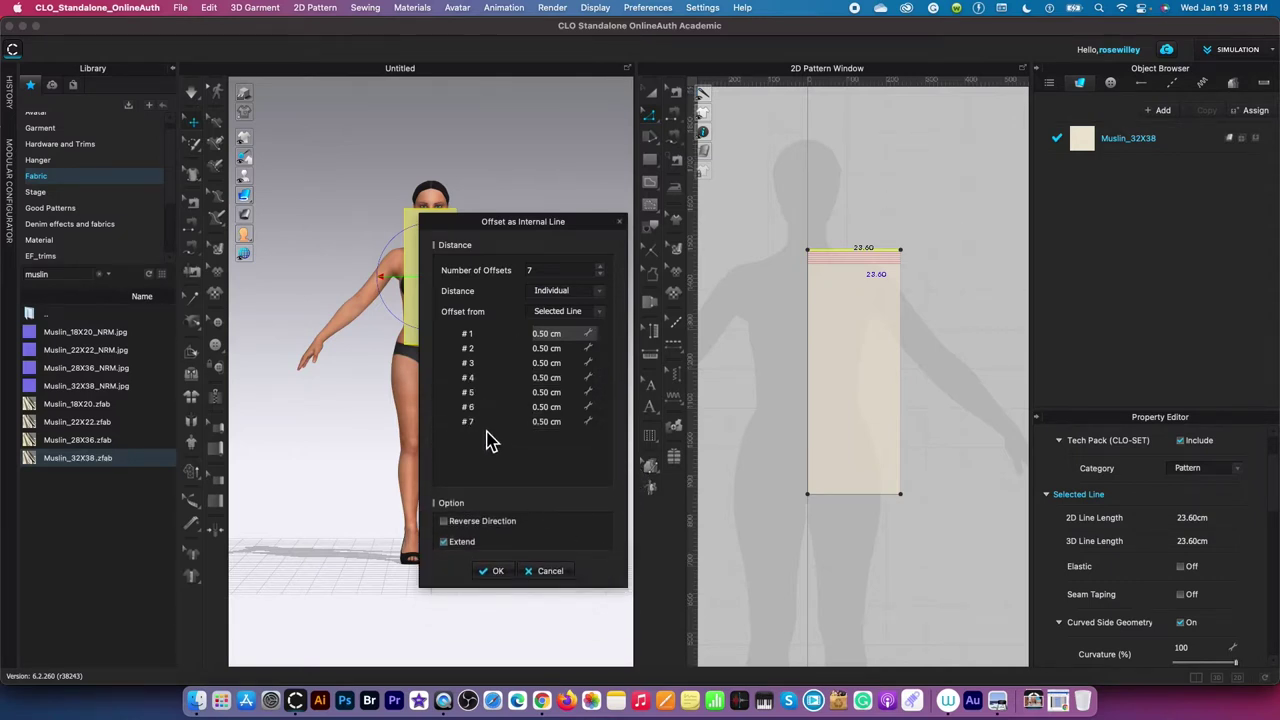
Step: Set offset distances 1 to 6 to 1.5, 3, 12, 14, 35 and 58 cm
double_click(556, 335)
type("1.5")
double_click(560, 346)
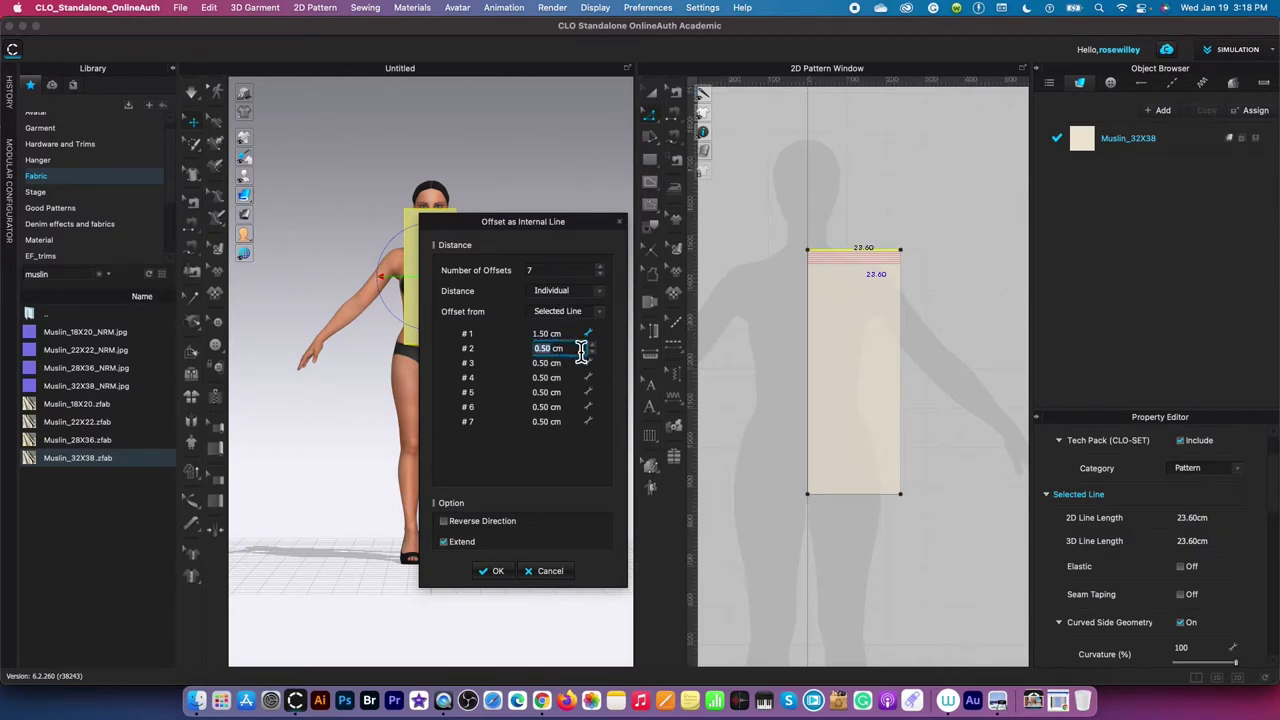
key("Tab")
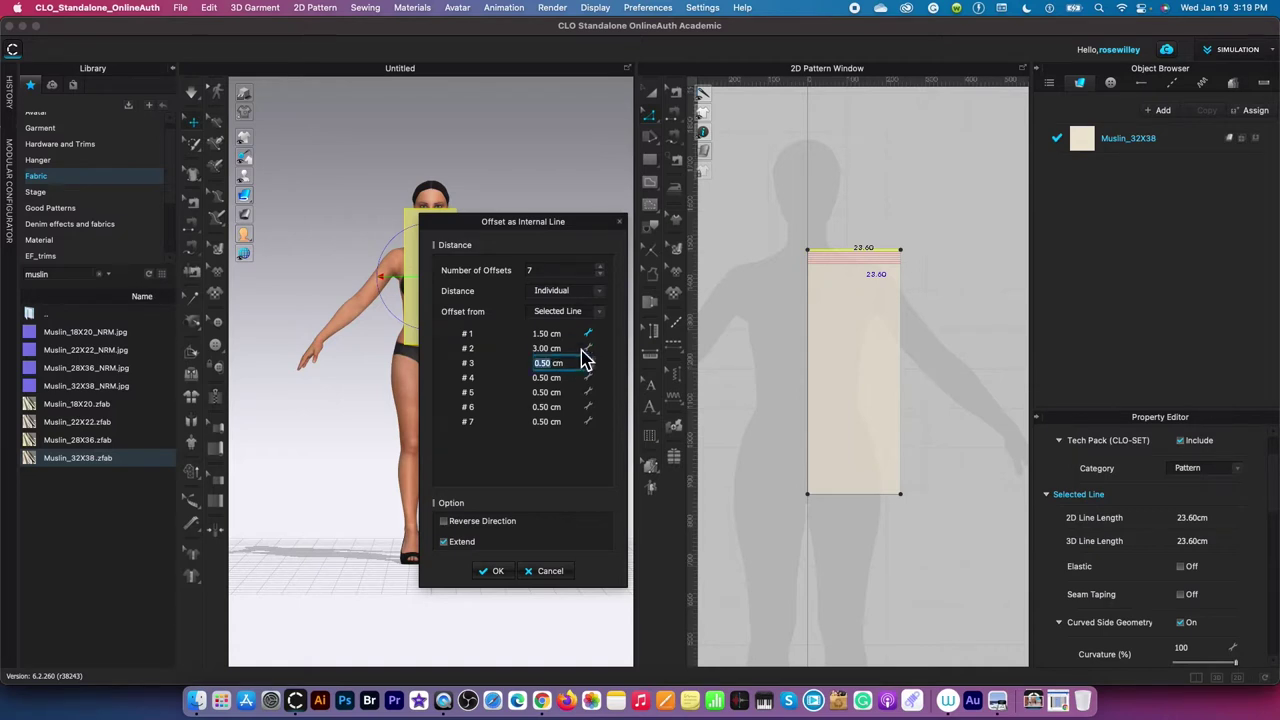
key("Tab")
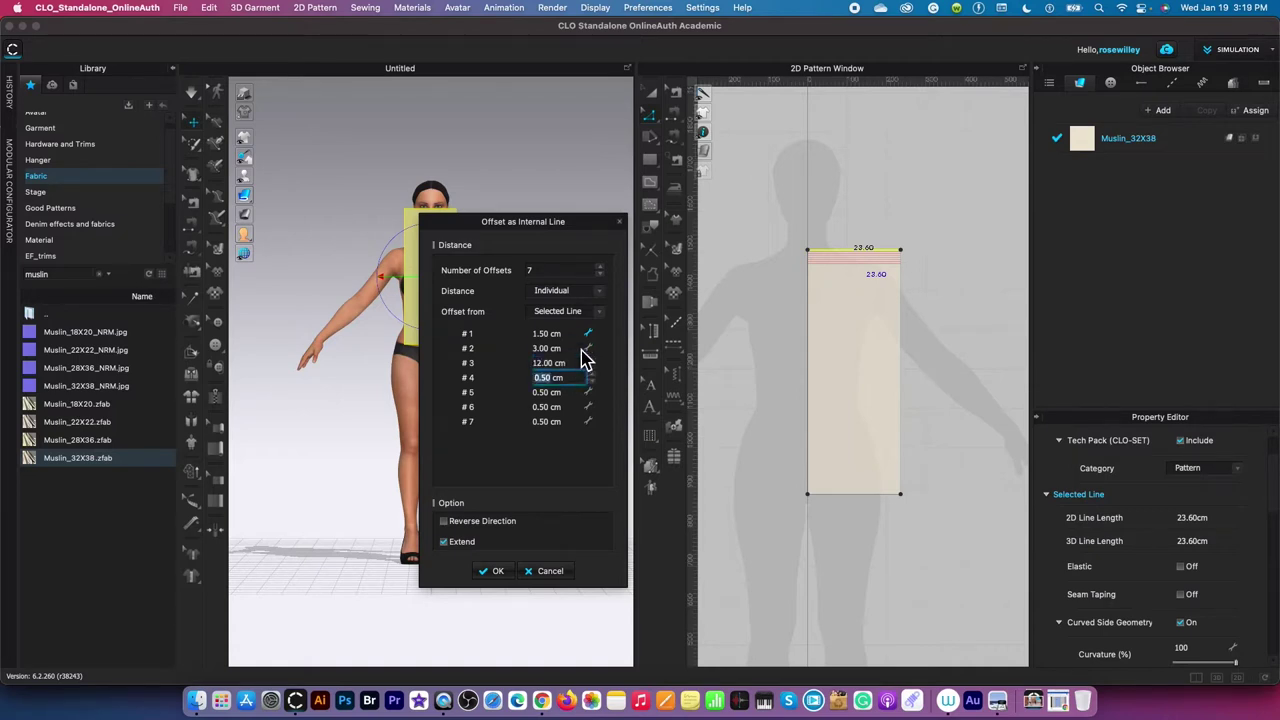
key("Tab")
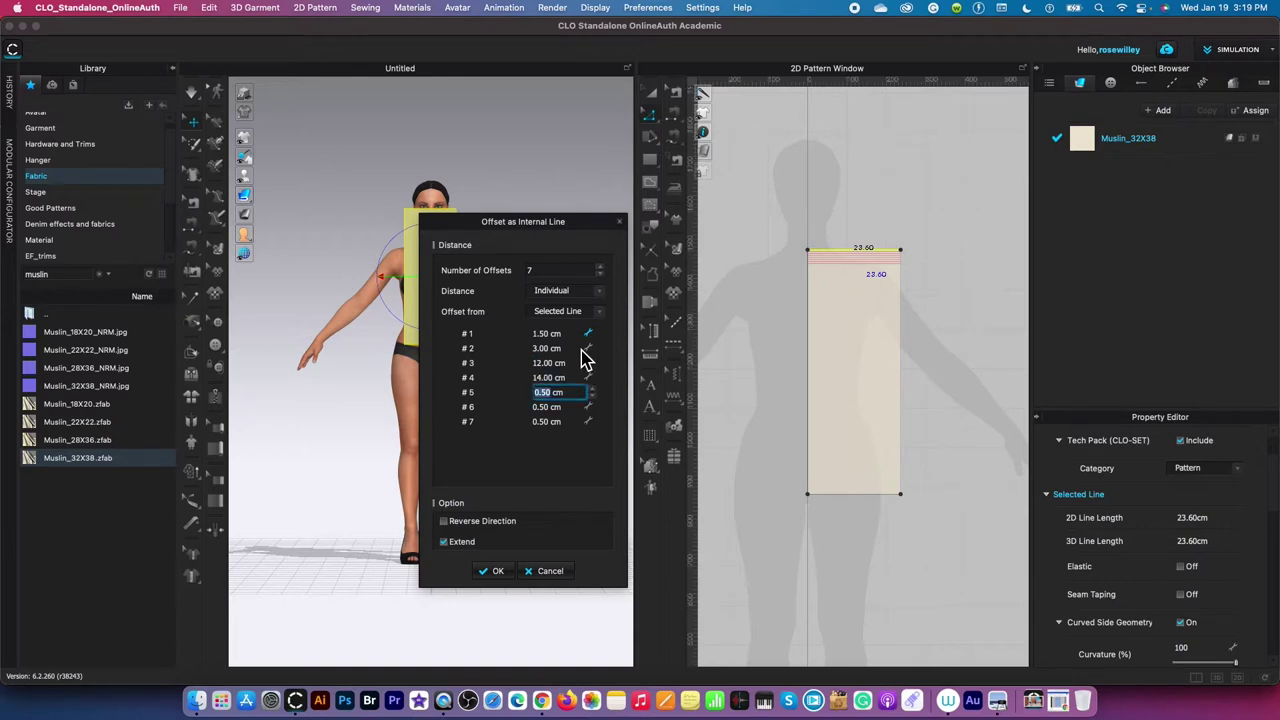
key("Tab")
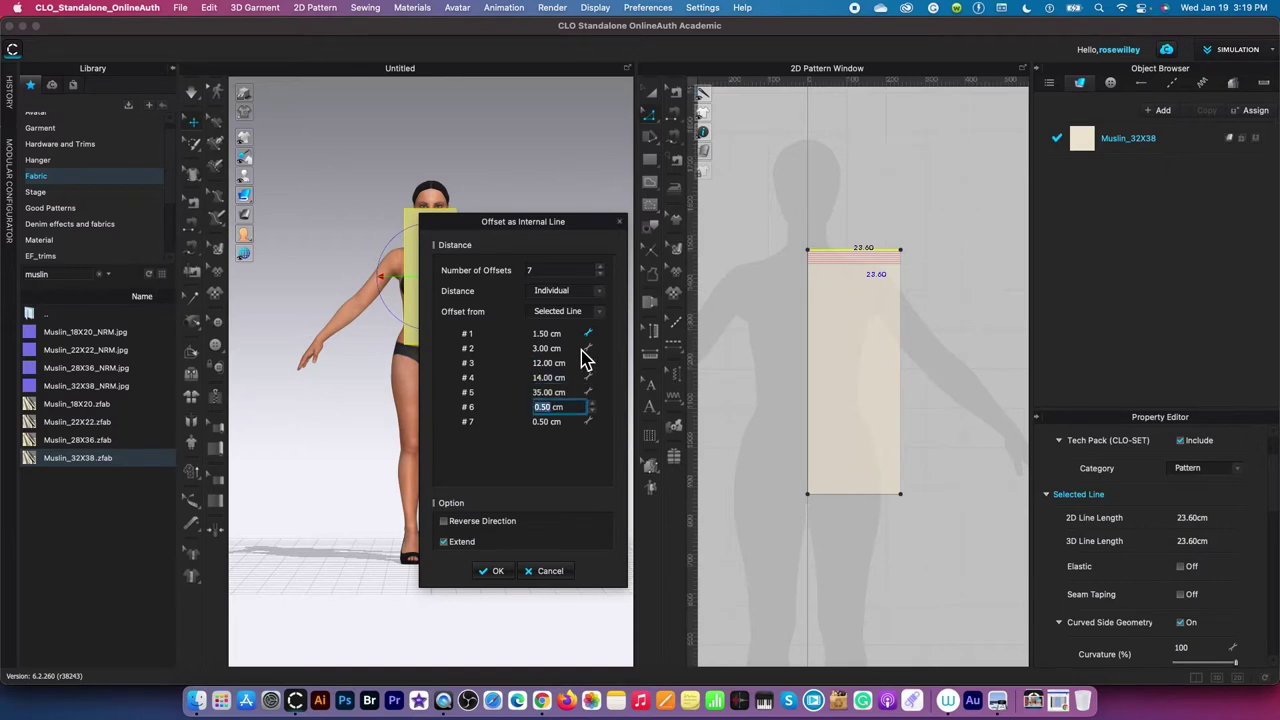
type("5")
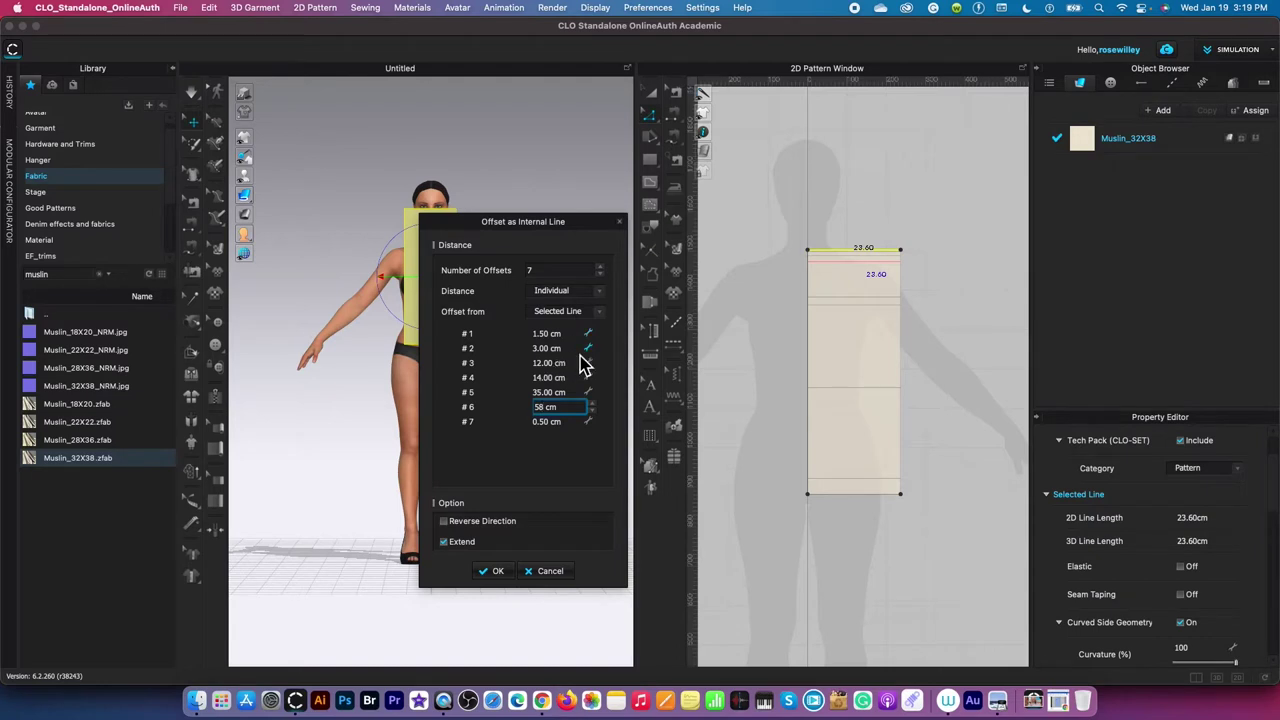
Step: Change offset distances 5 and 6 to 21 and 35 cm, and set distance 7 to 58 cm
left_click(551, 393)
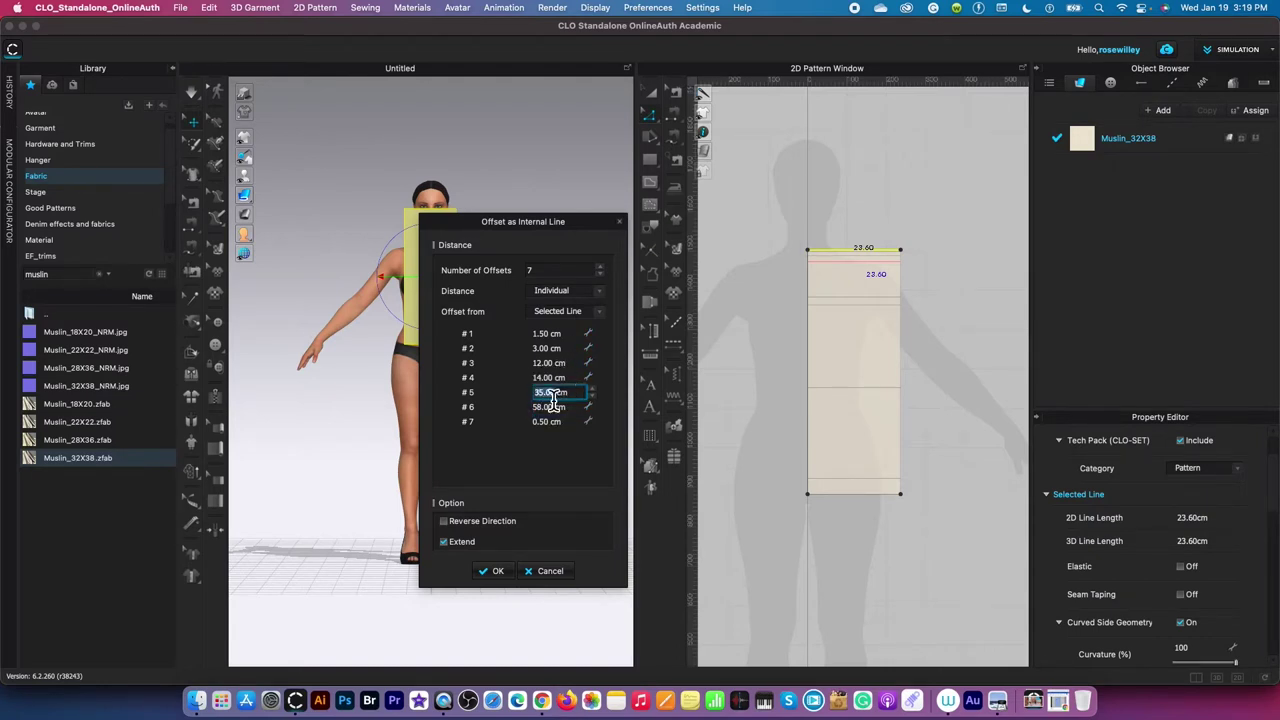
type("21")
key("Tab")
type("35")
key("Tab")
type("5")
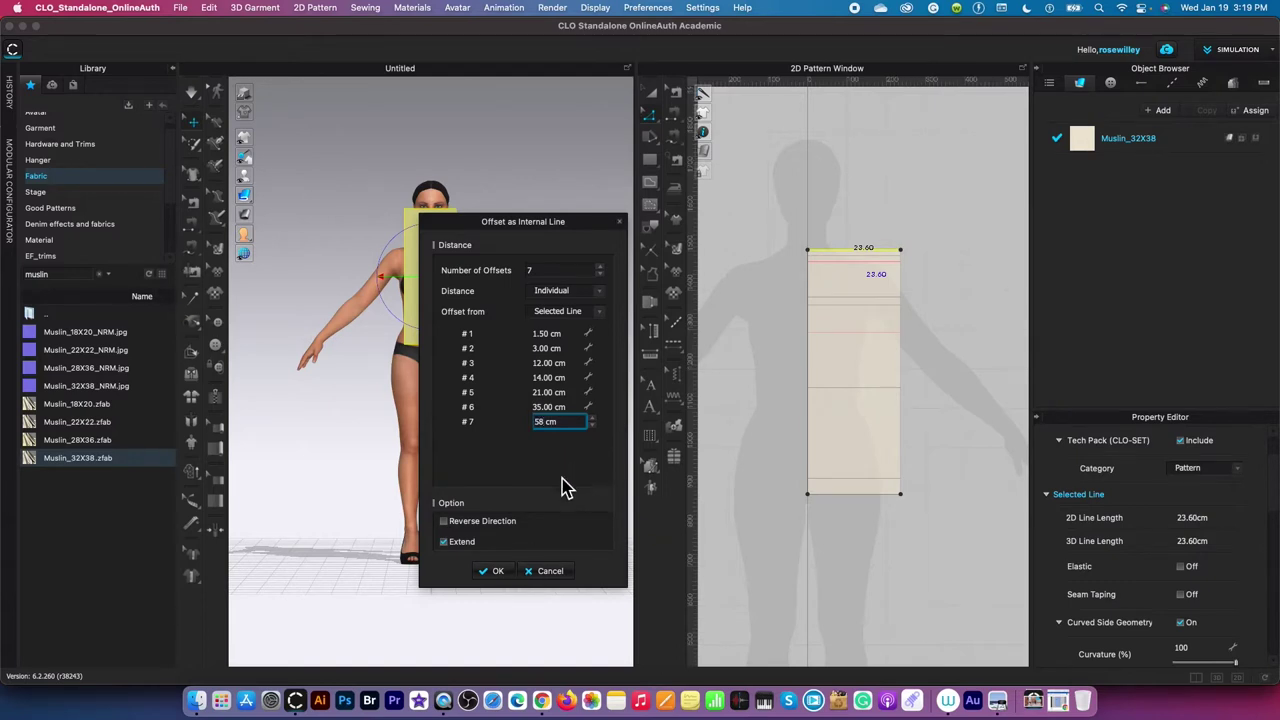
Step: Switch to the Word document in Chrome and examine the Back bodice reference image for its guide-line distances
left_click(542, 701)
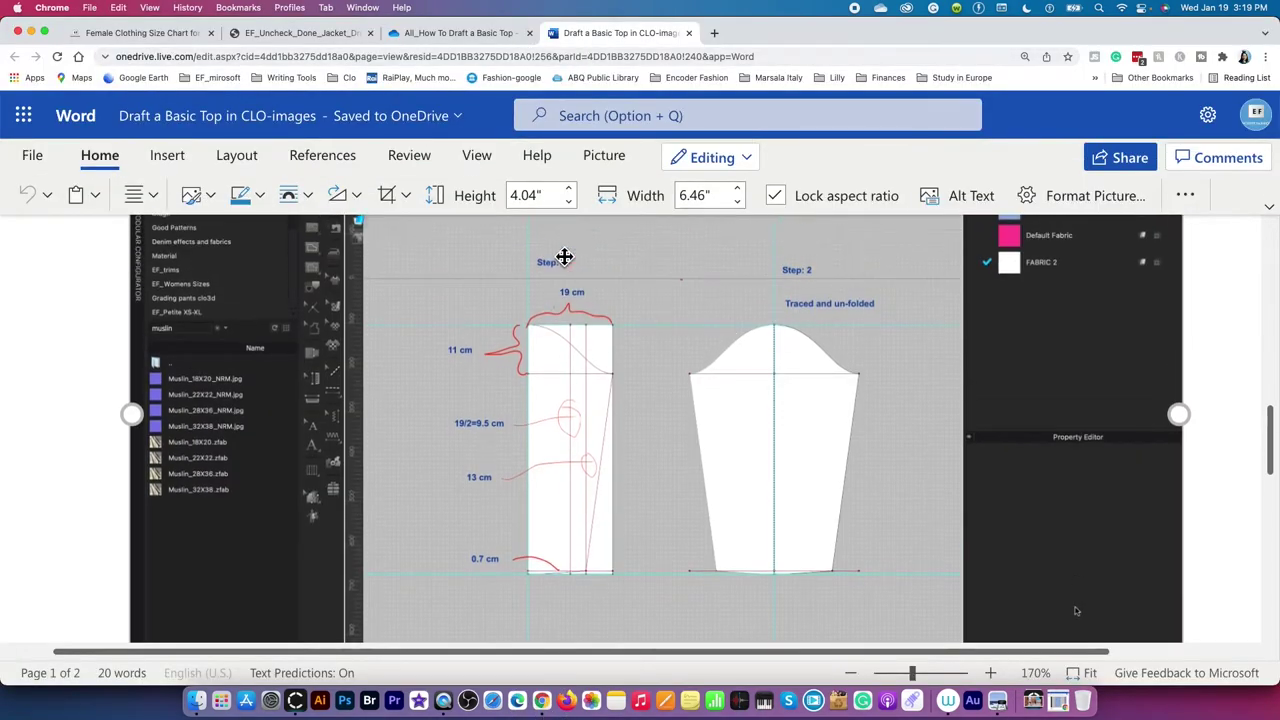
scroll(560, 255, "up", 5)
scroll(560, 255, "up", 10)
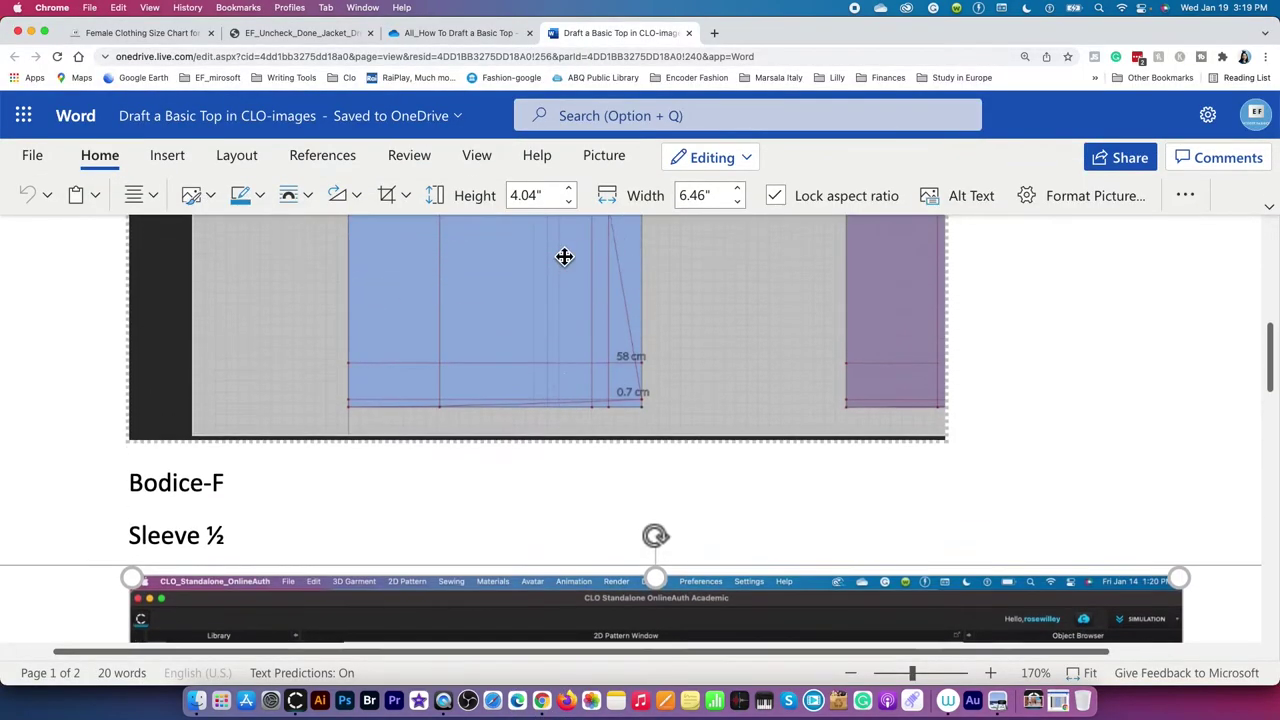
scroll(562, 261, "up", 3)
scroll(560, 261, "down", 5)
scroll(564, 262, "down", 5)
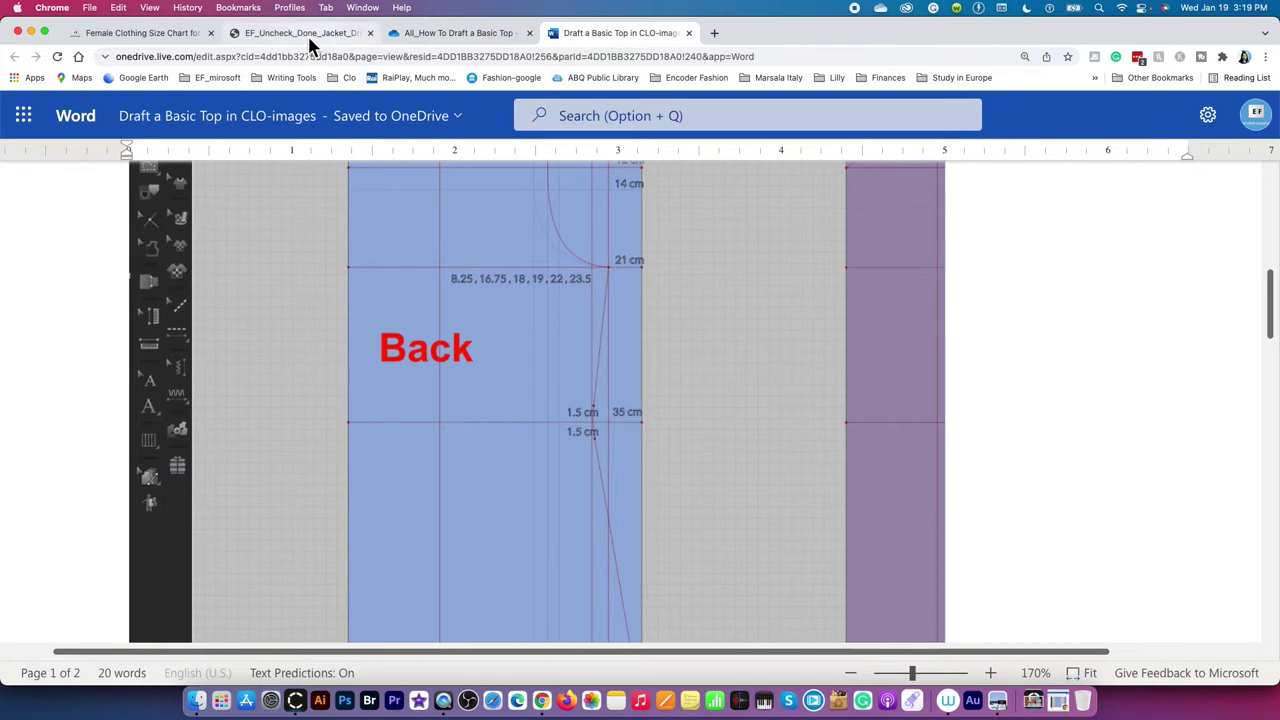
Step: Examine the sample top measurement guide and its calculation list in the measurements PDF
left_click(308, 36)
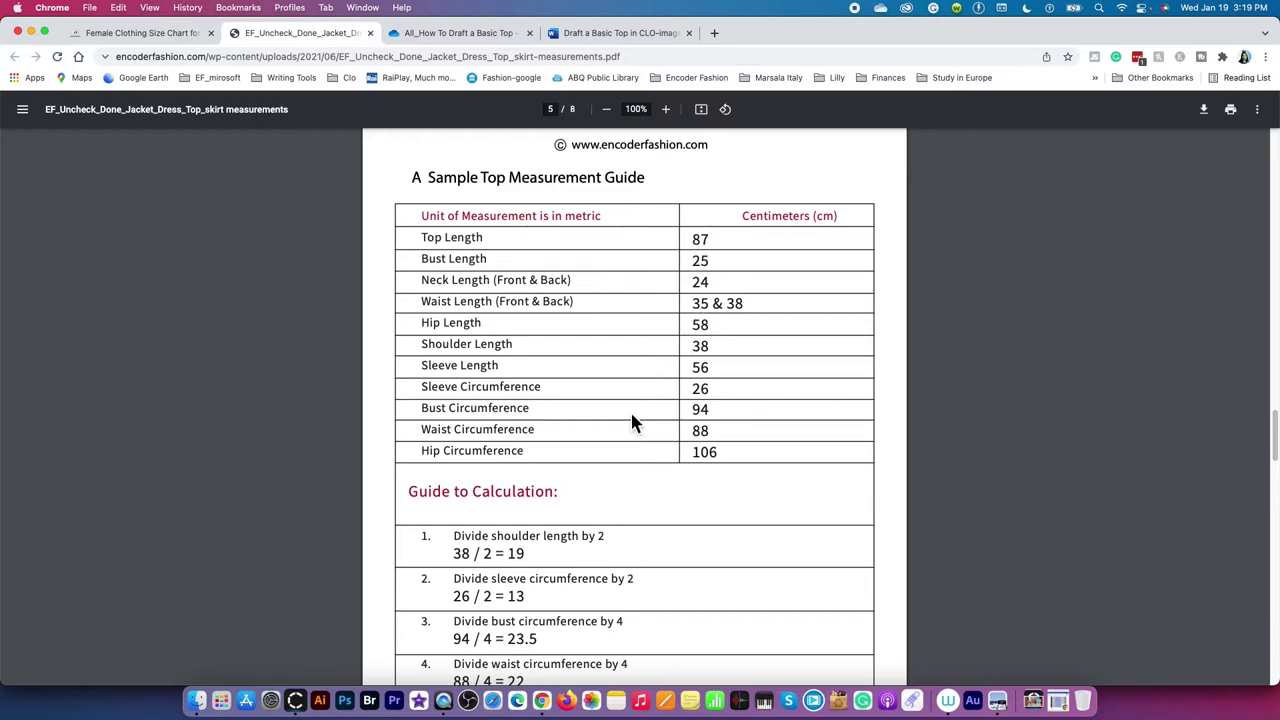
scroll(632, 422, "down", 3)
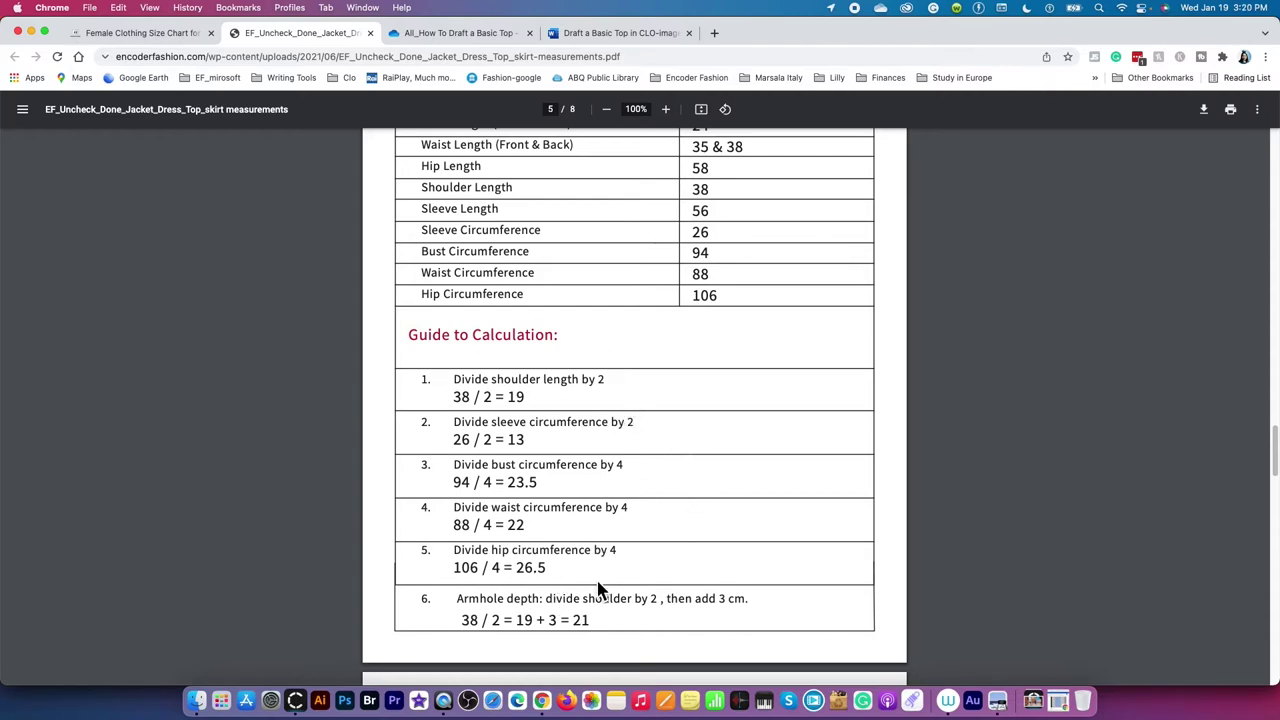
scroll(686, 477, "up", 1)
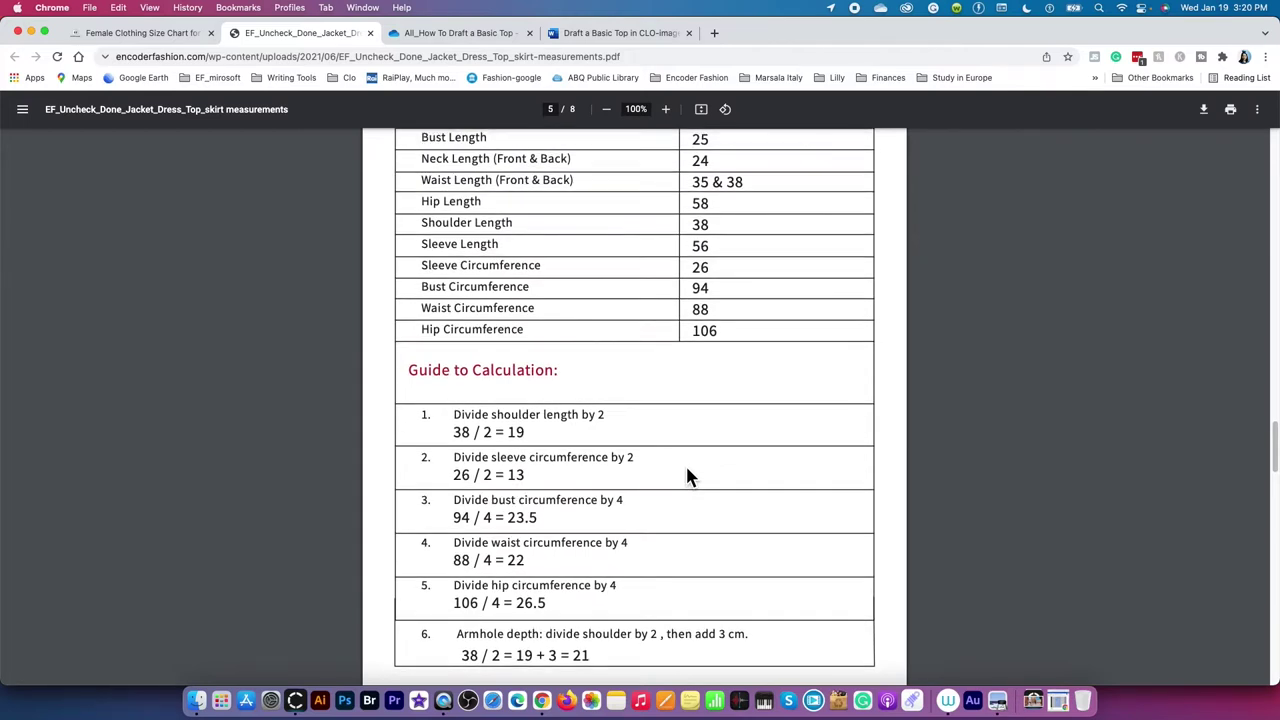
scroll(686, 477, "down", 1)
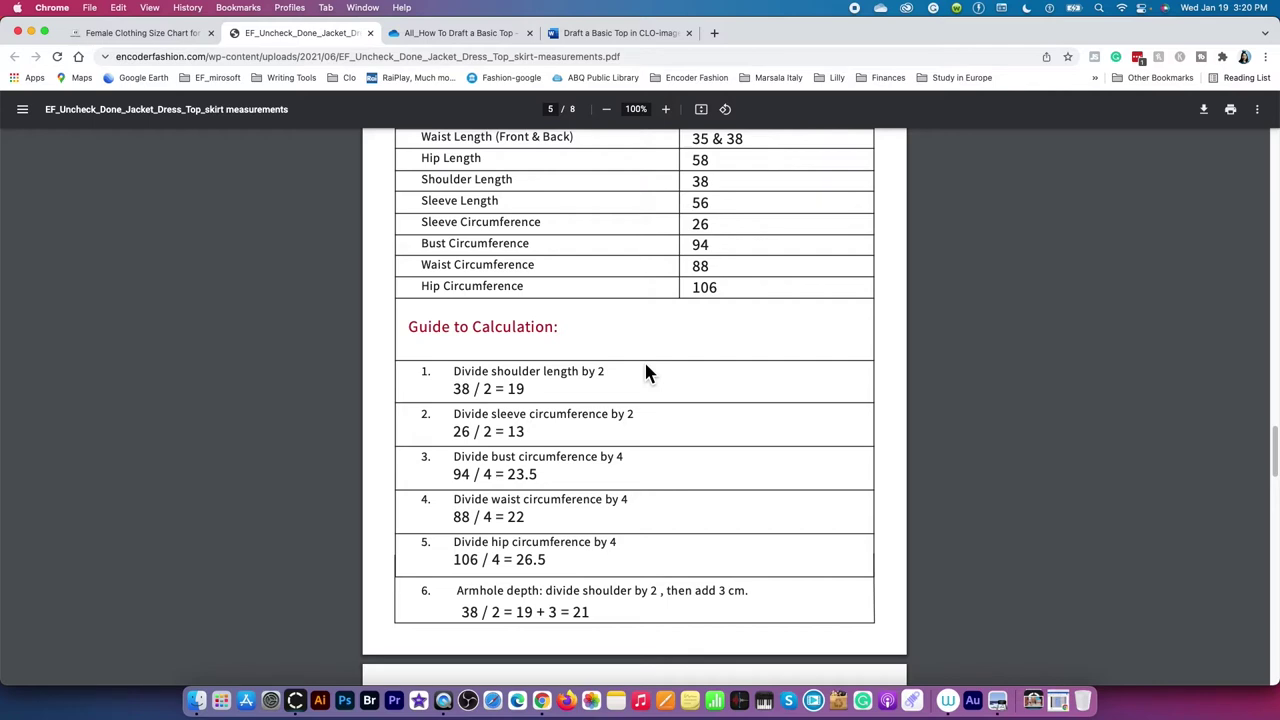
Step: Return to CLO and apply the seven internal line offsets from the rectangle's top edge
left_click(295, 700)
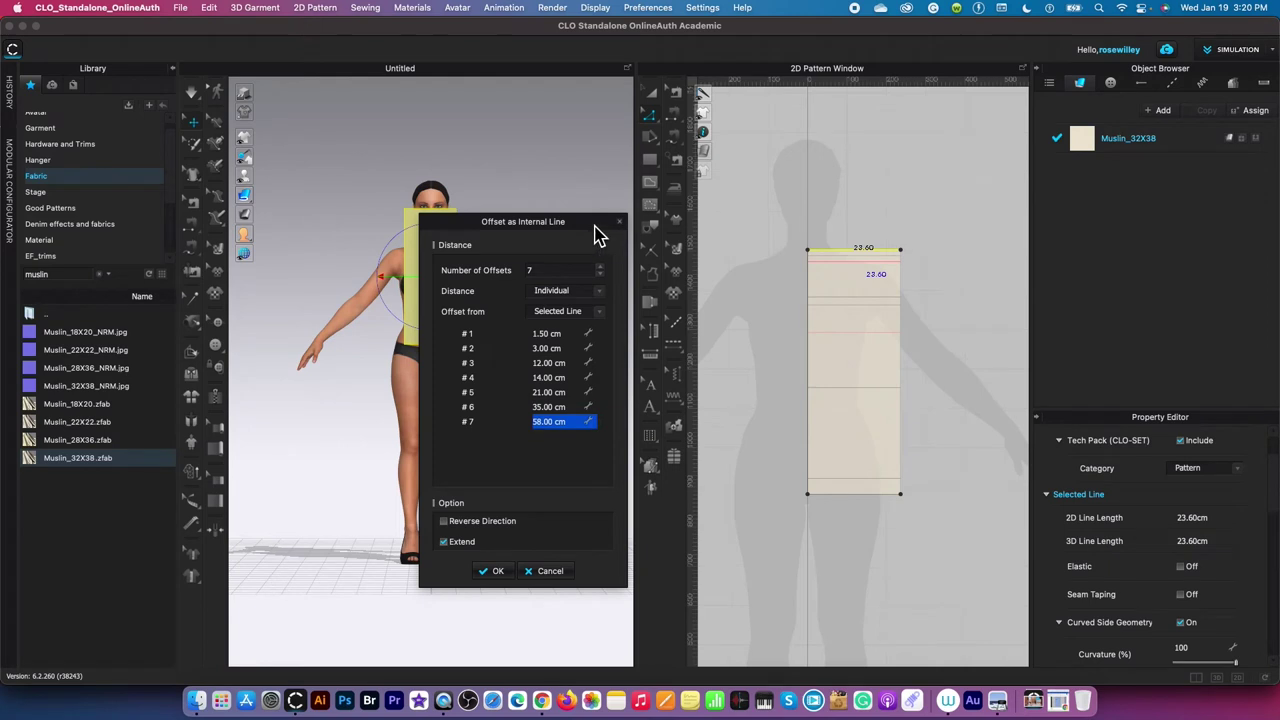
left_click_drag(599, 221, 580, 196)
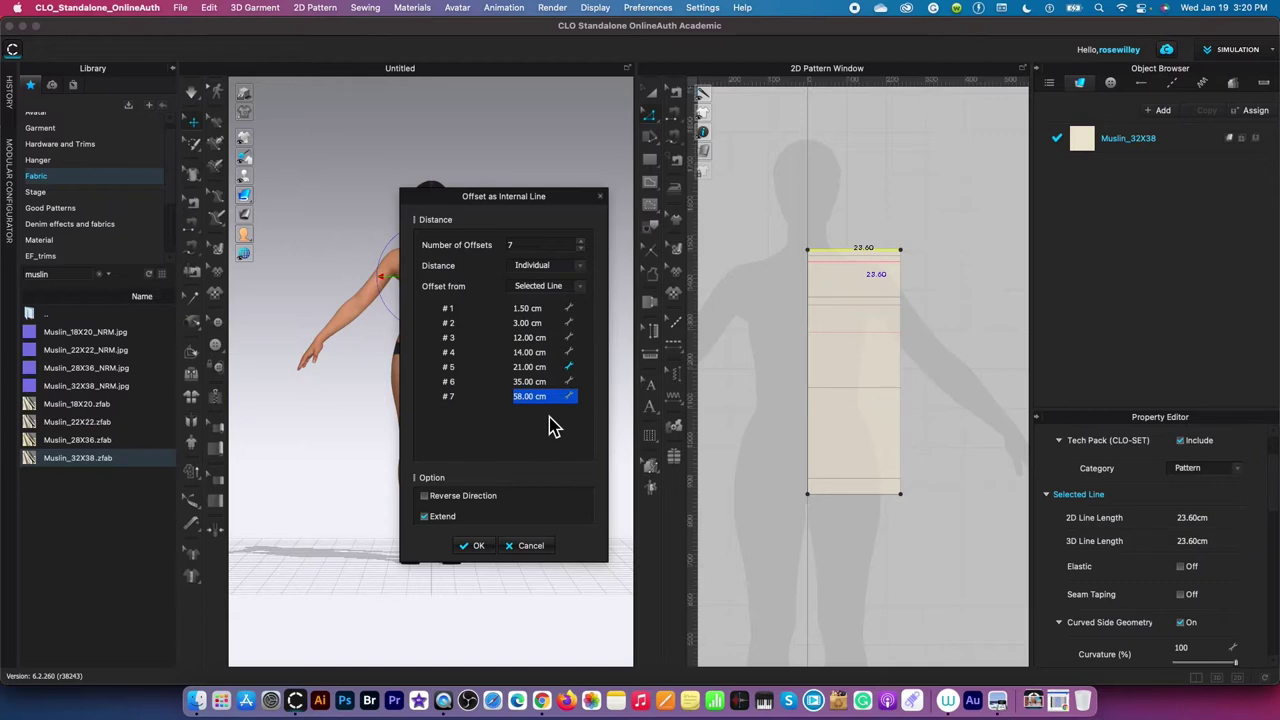
left_click(478, 546)
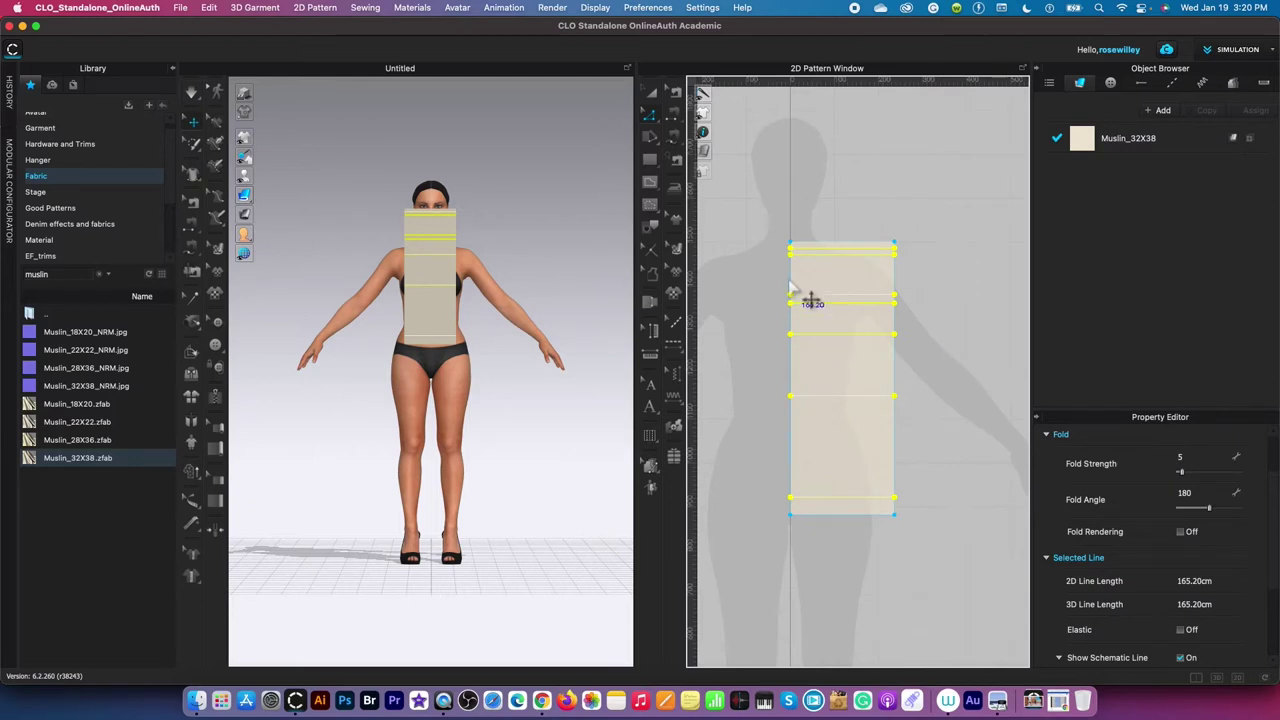
Step: Start an Offset as Internal Line on the rectangle's left edge and set the number of offsets to 6
left_click(791, 378)
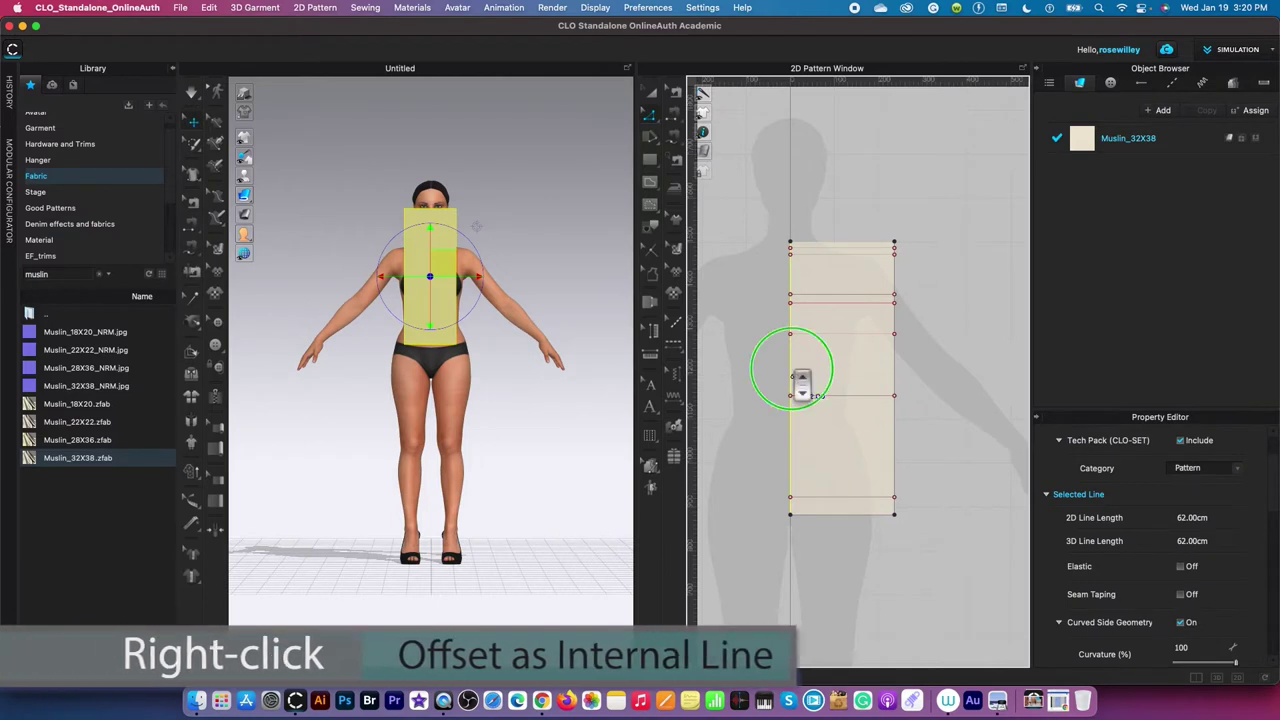
right_click(791, 373)
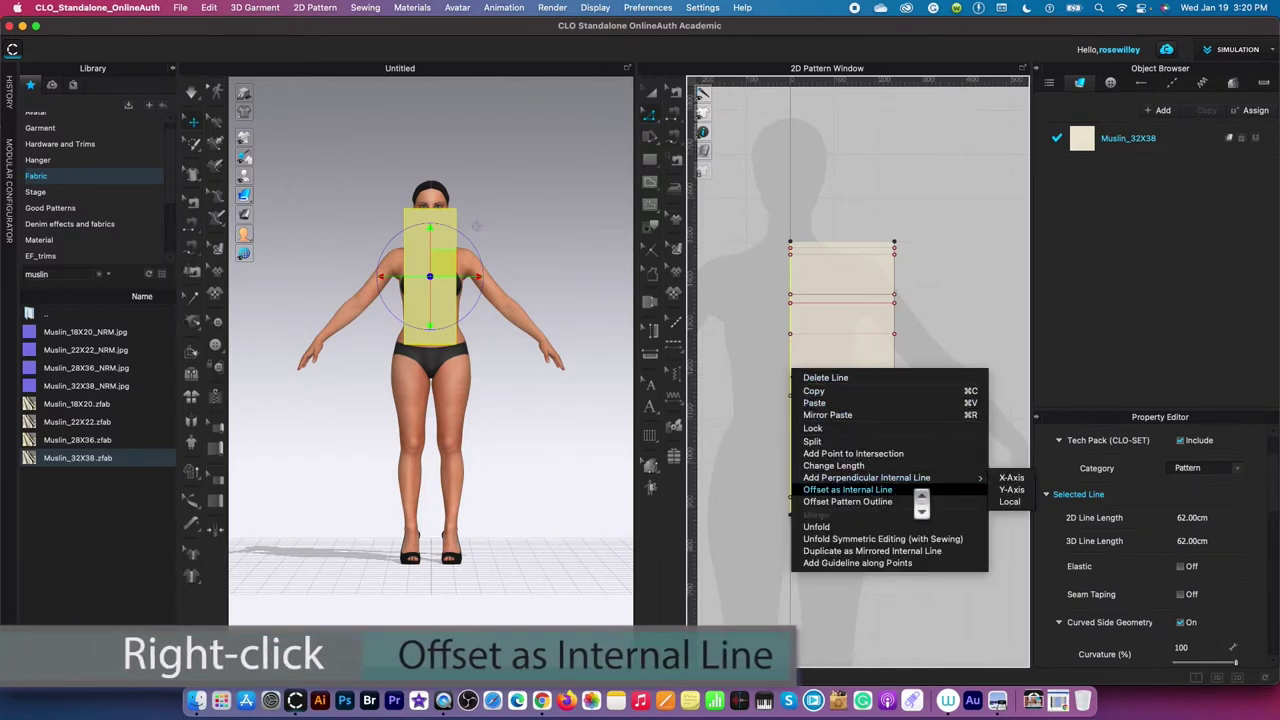
left_click(847, 489)
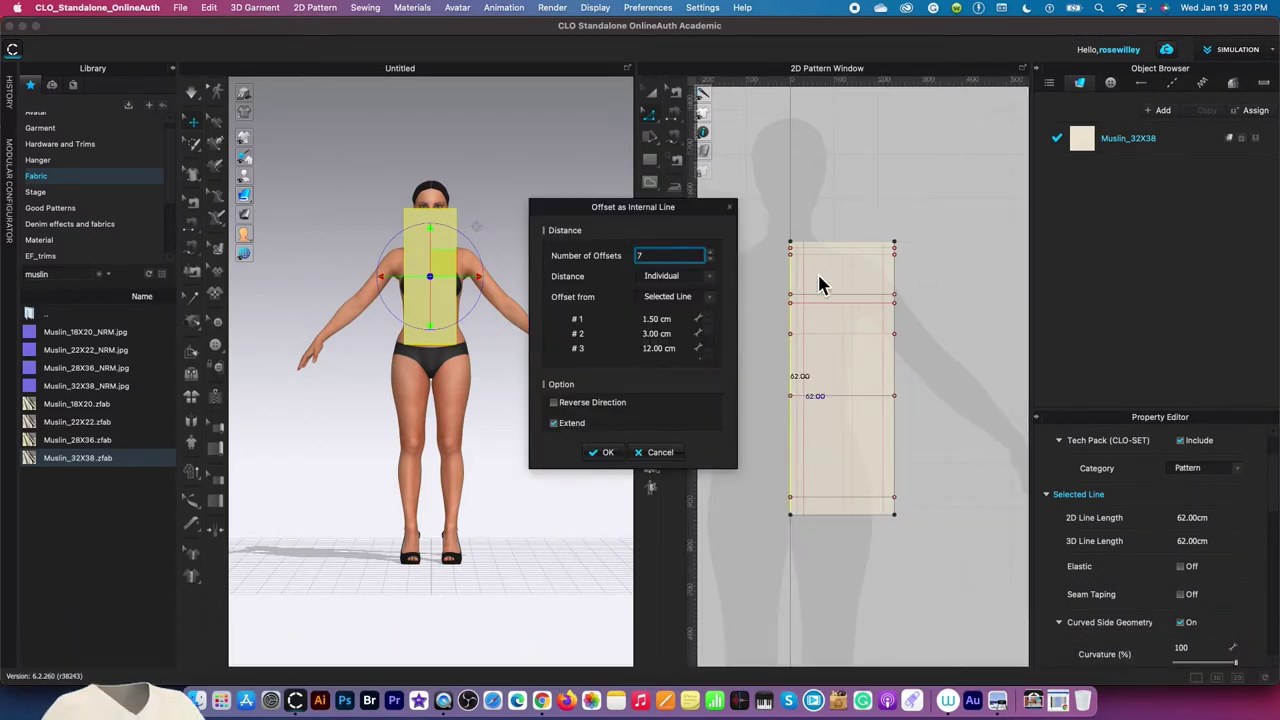
left_click_drag(700, 212, 636, 211)
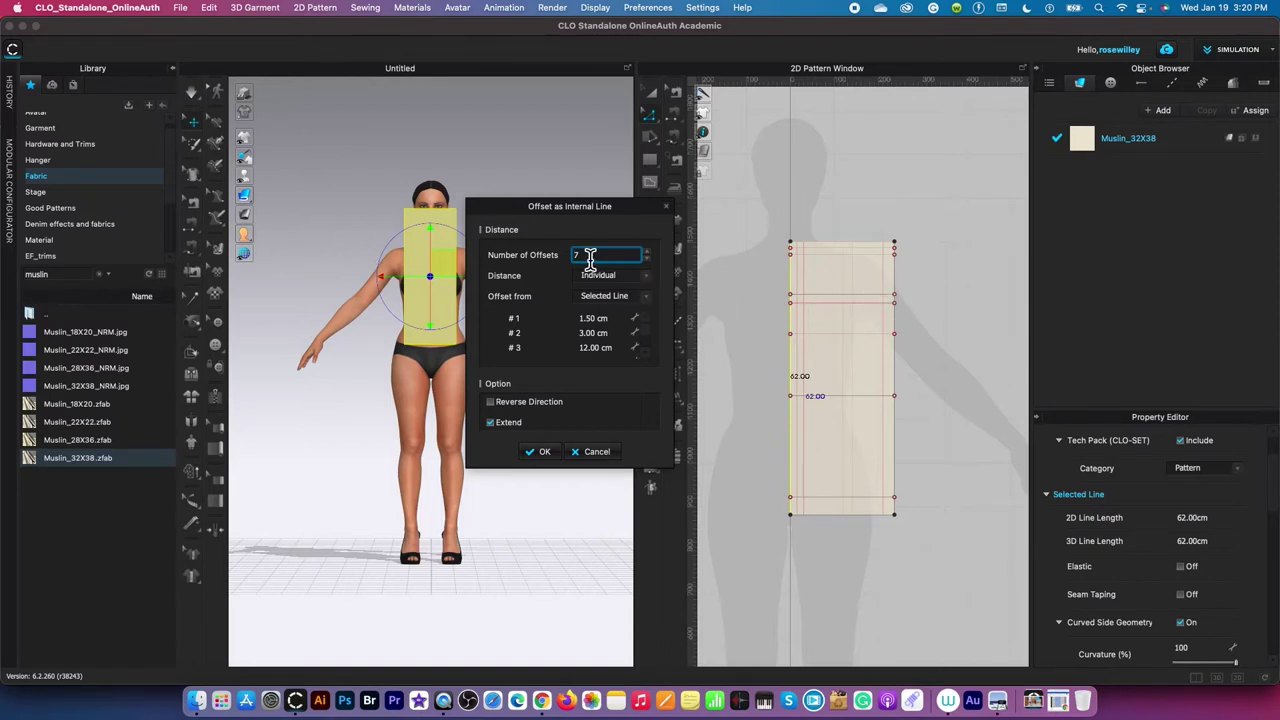
type("7")
key("Tab")
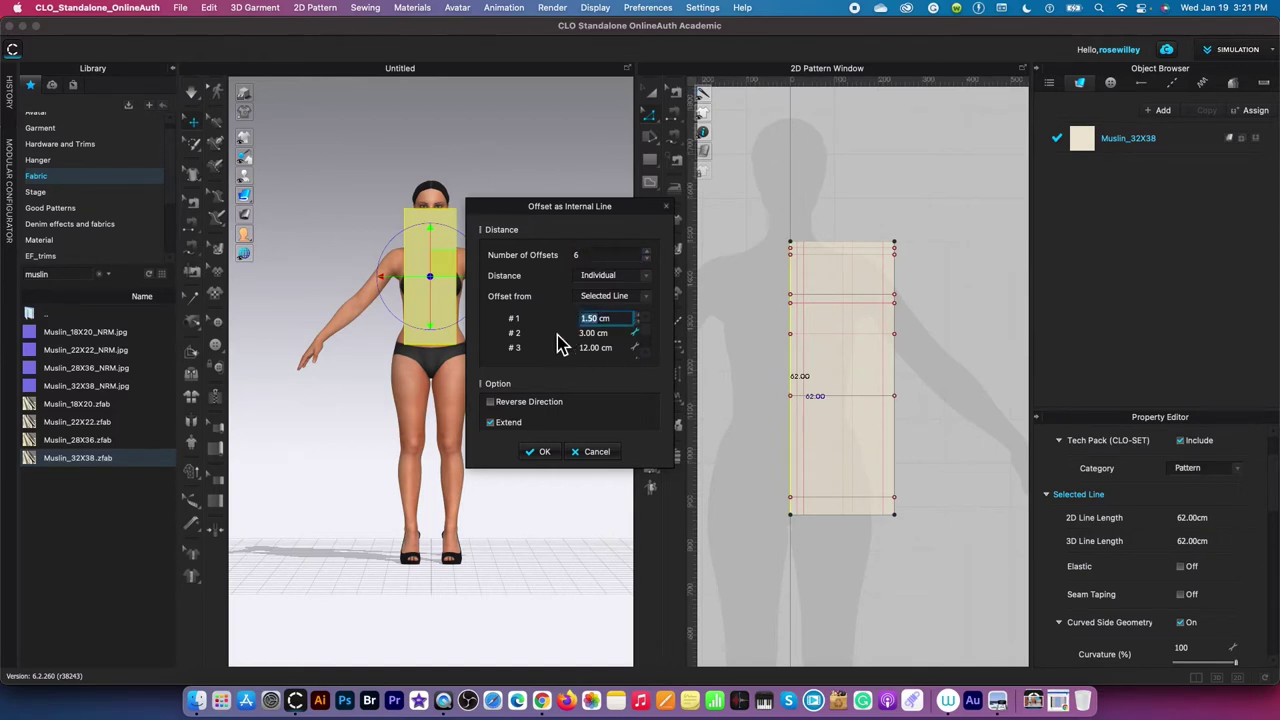
Step: Set offset distances 1 to 3 to 8.25, 16.75 and 18 cm
type("8")
key("Tab")
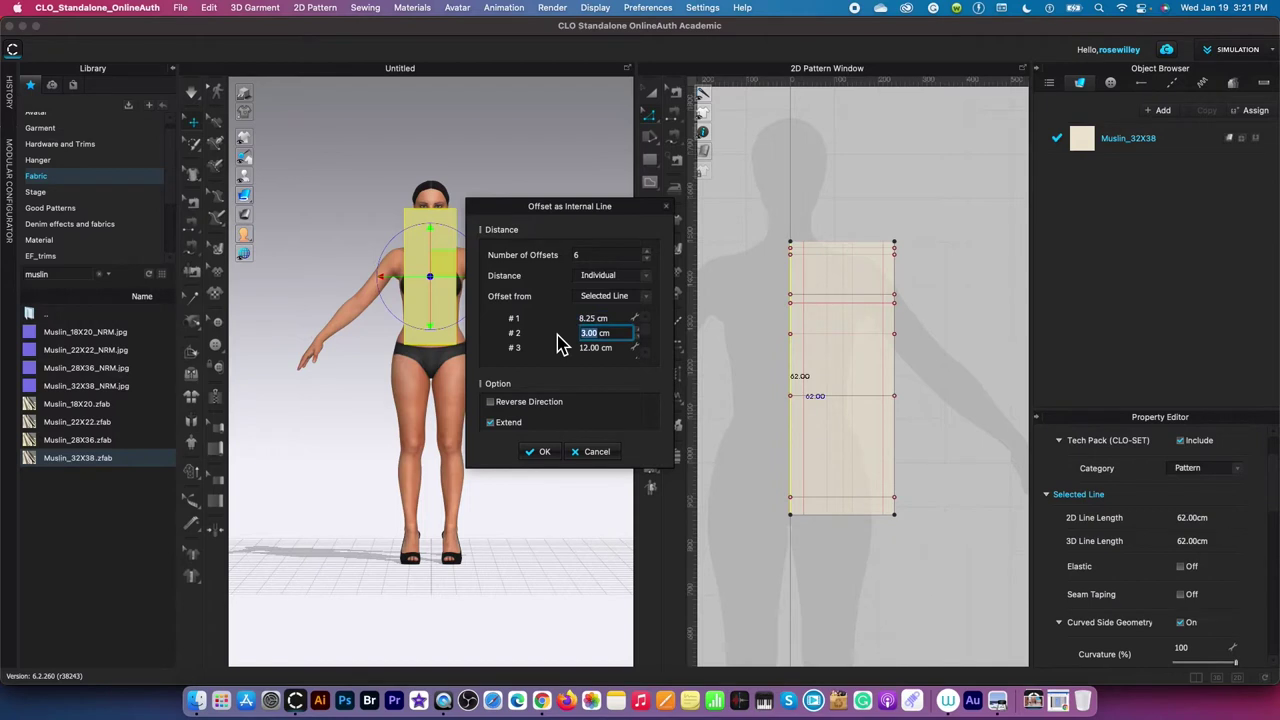
type("1")
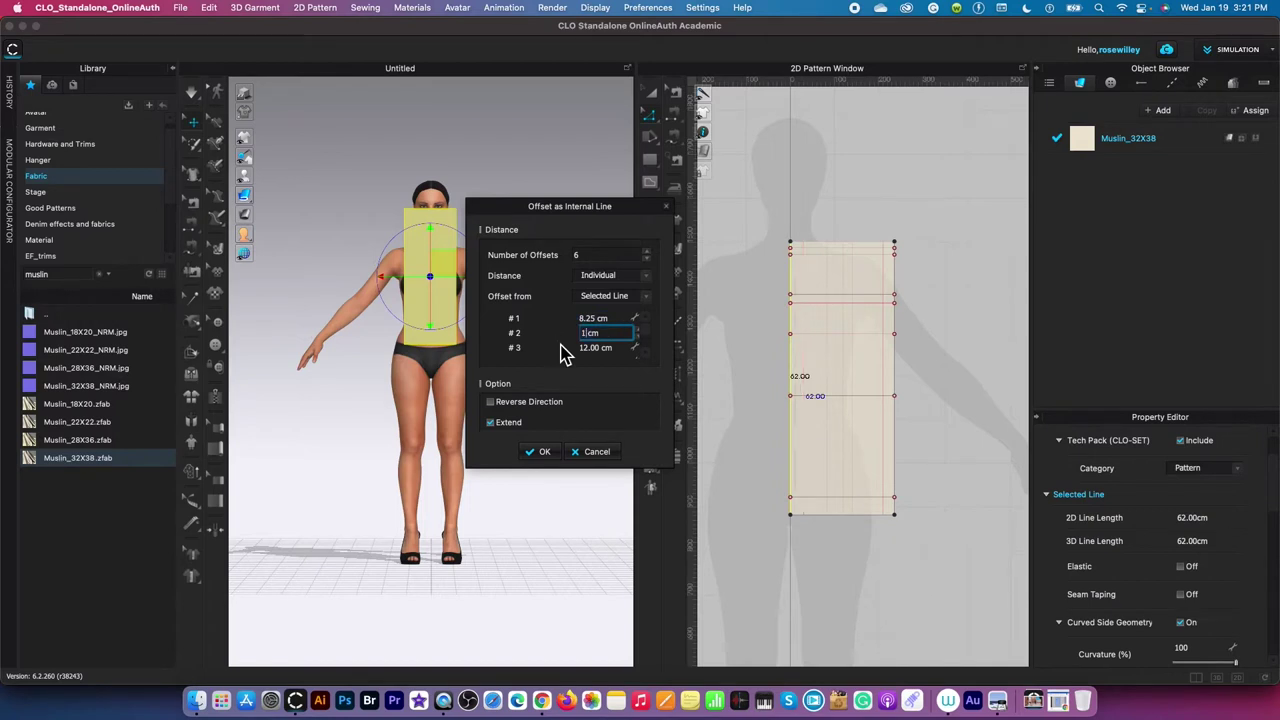
type("6.75")
key("Tab")
type("18")
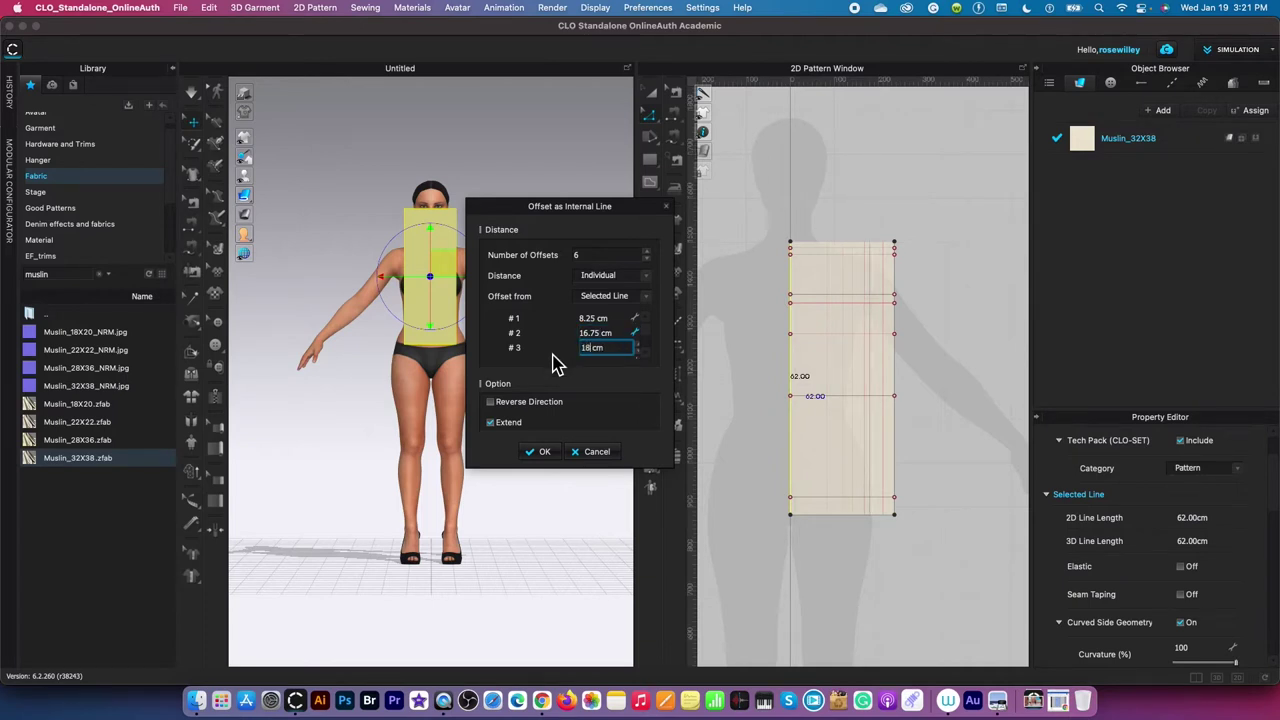
Step: Enlarge the dialog, set offset distances 4 to 6 to 19, 22 and 23.5 cm, and apply the offsets
left_click(675, 478)
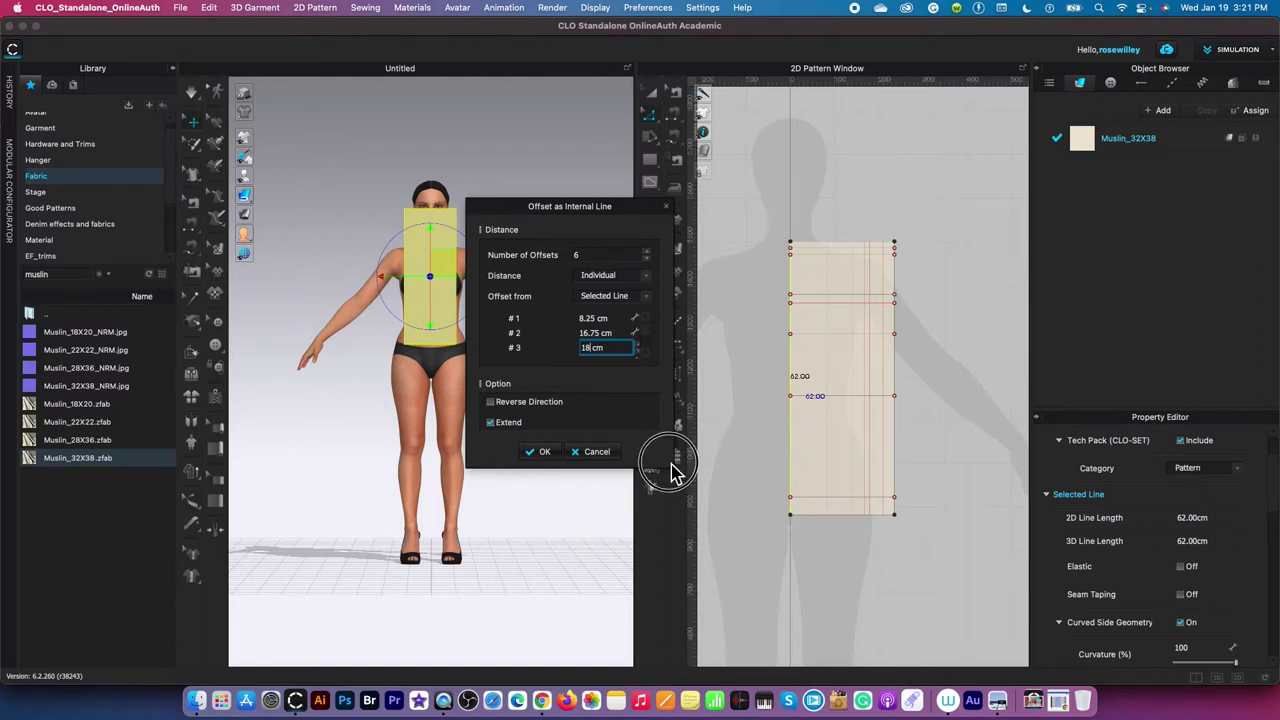
left_click_drag(675, 478, 673, 551)
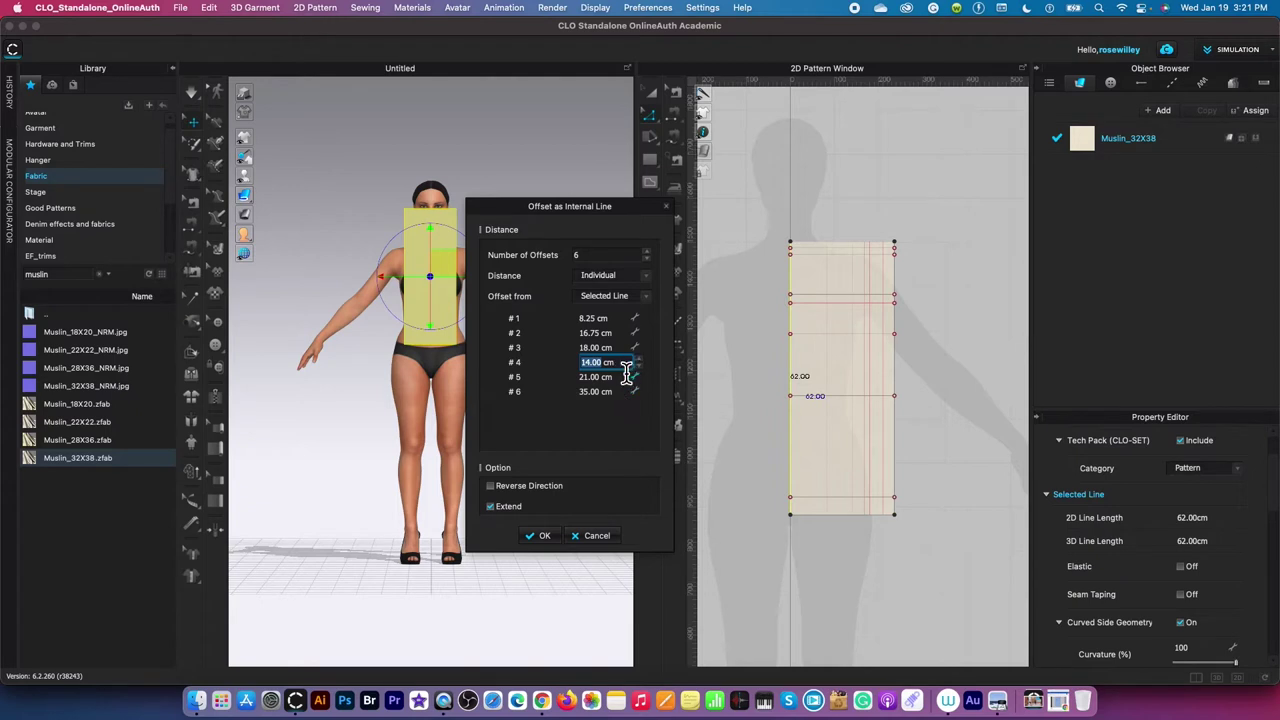
type("19")
key("Tab")
type("2")
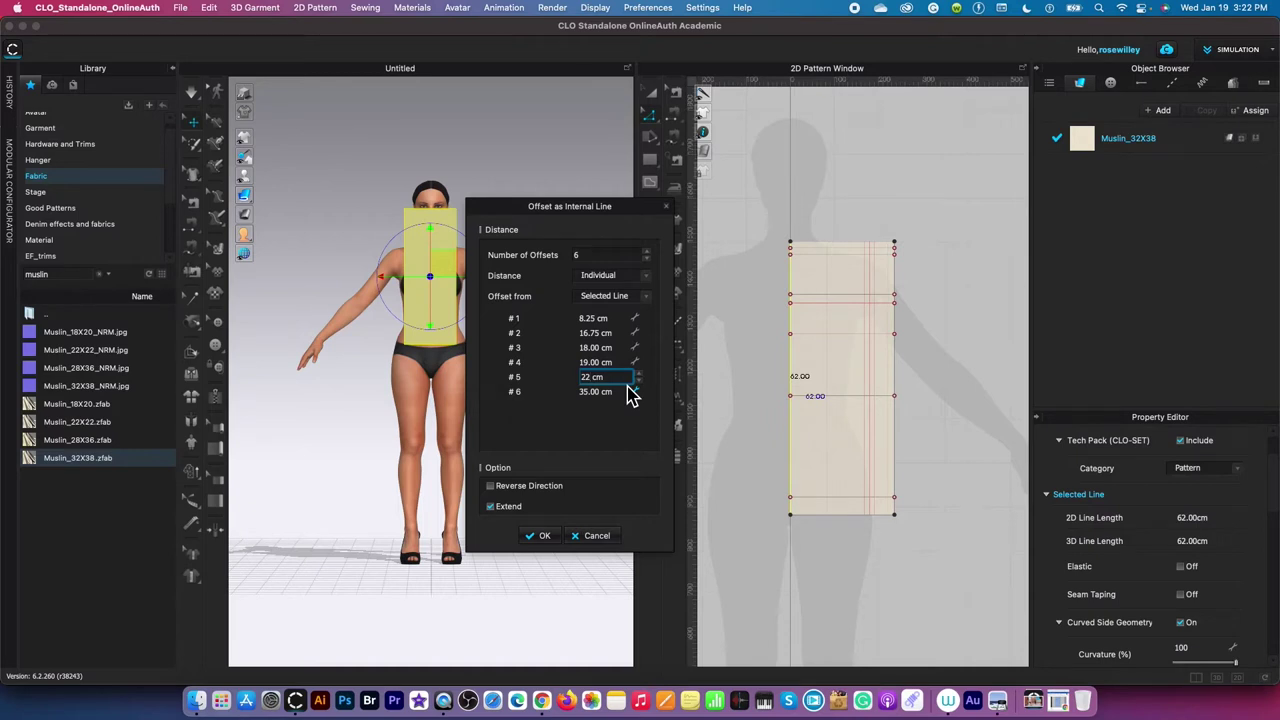
key("Tab")
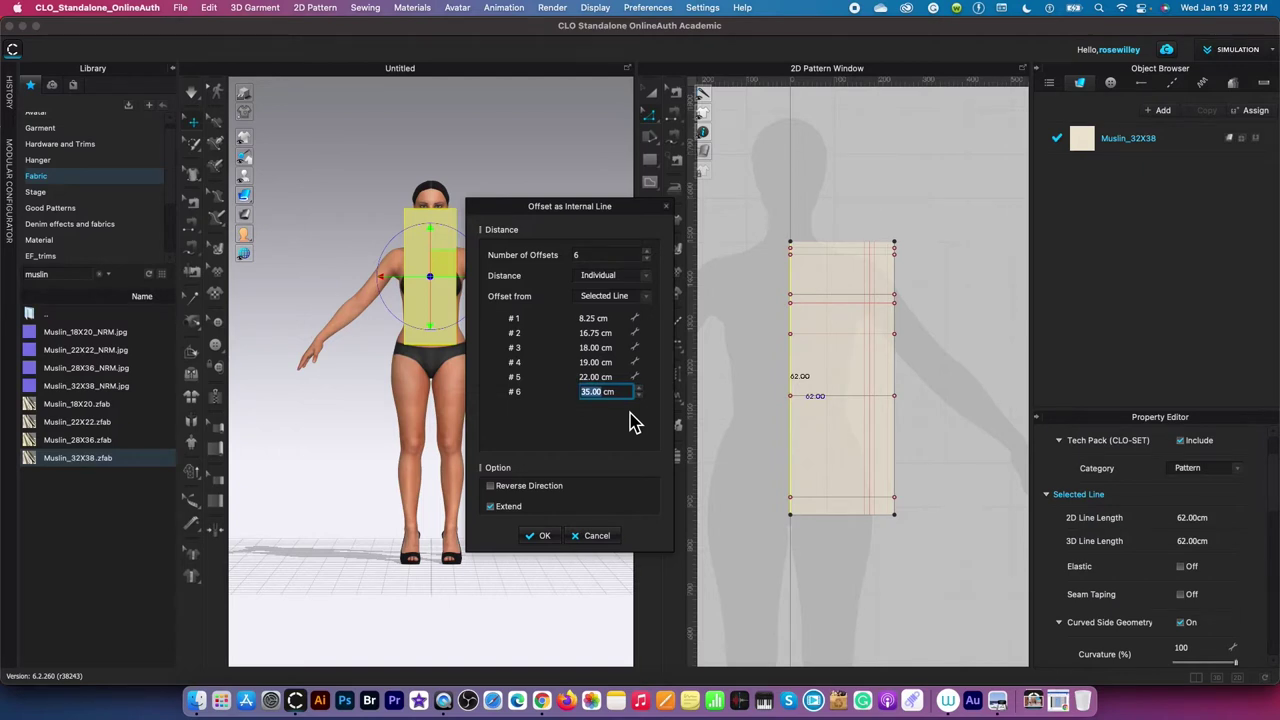
type("23.")
left_click(539, 535)
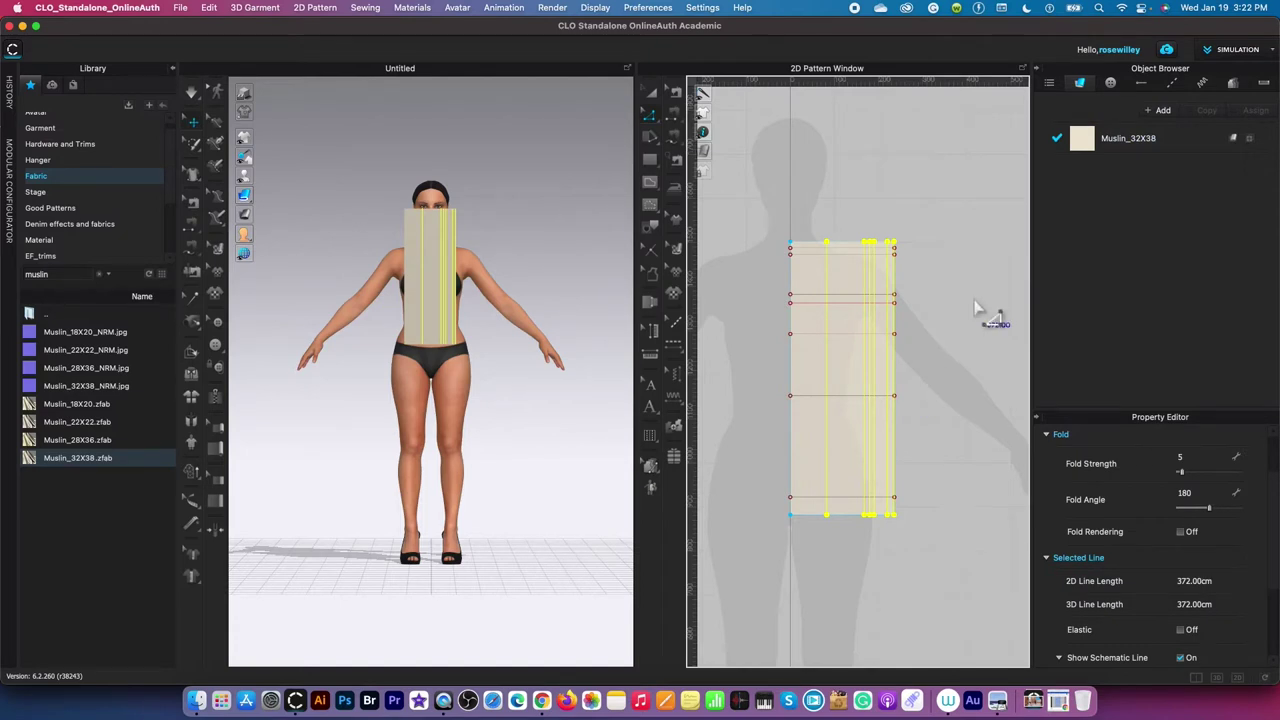
Step: Offset the rectangle's bottom edge as a single internal line at a distance of 0.7 cm
scroll(846, 522, "up", 3)
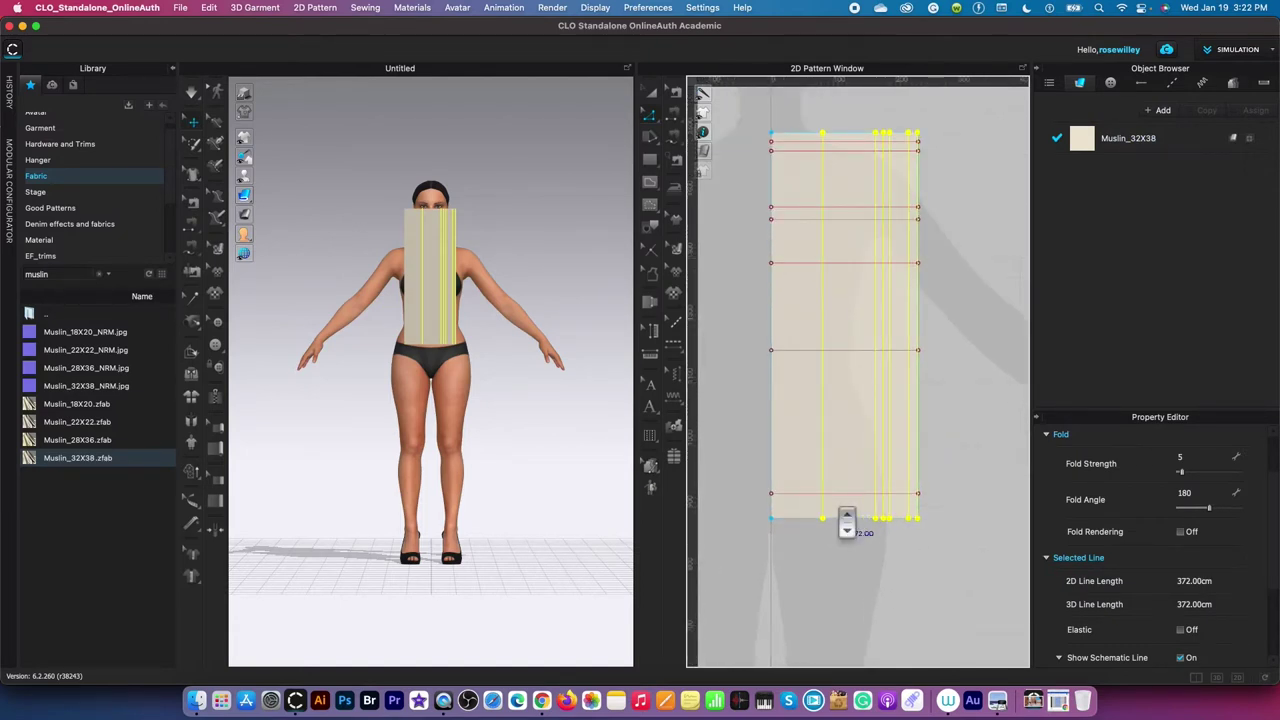
scroll(846, 522, "up", 2)
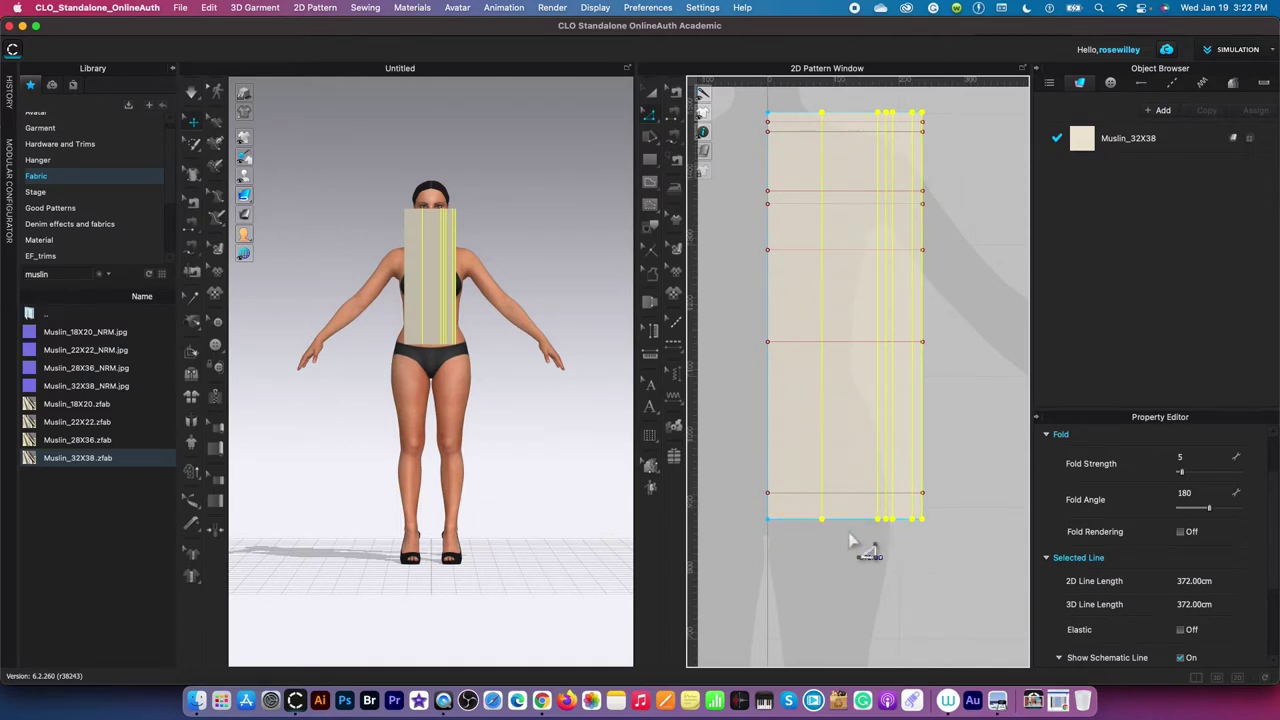
left_click(856, 520)
right_click(856, 528)
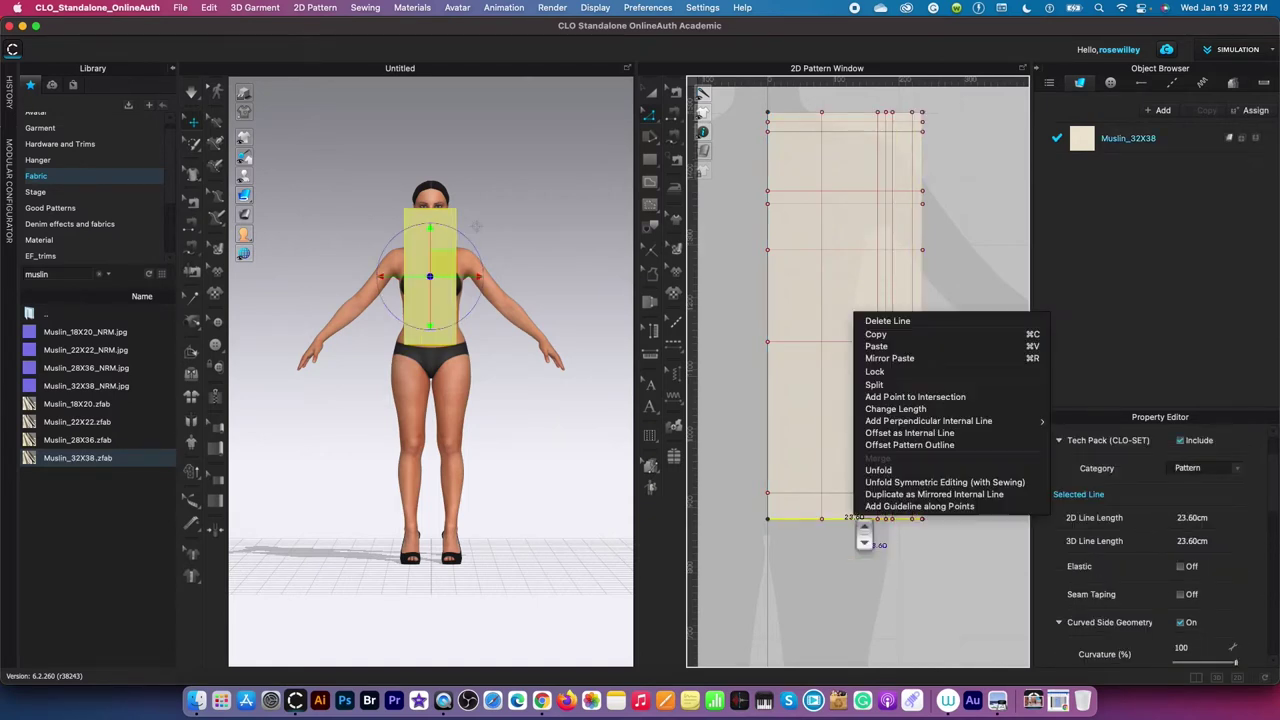
left_click(988, 436)
scroll(653, 257, "up", 1)
type("1")
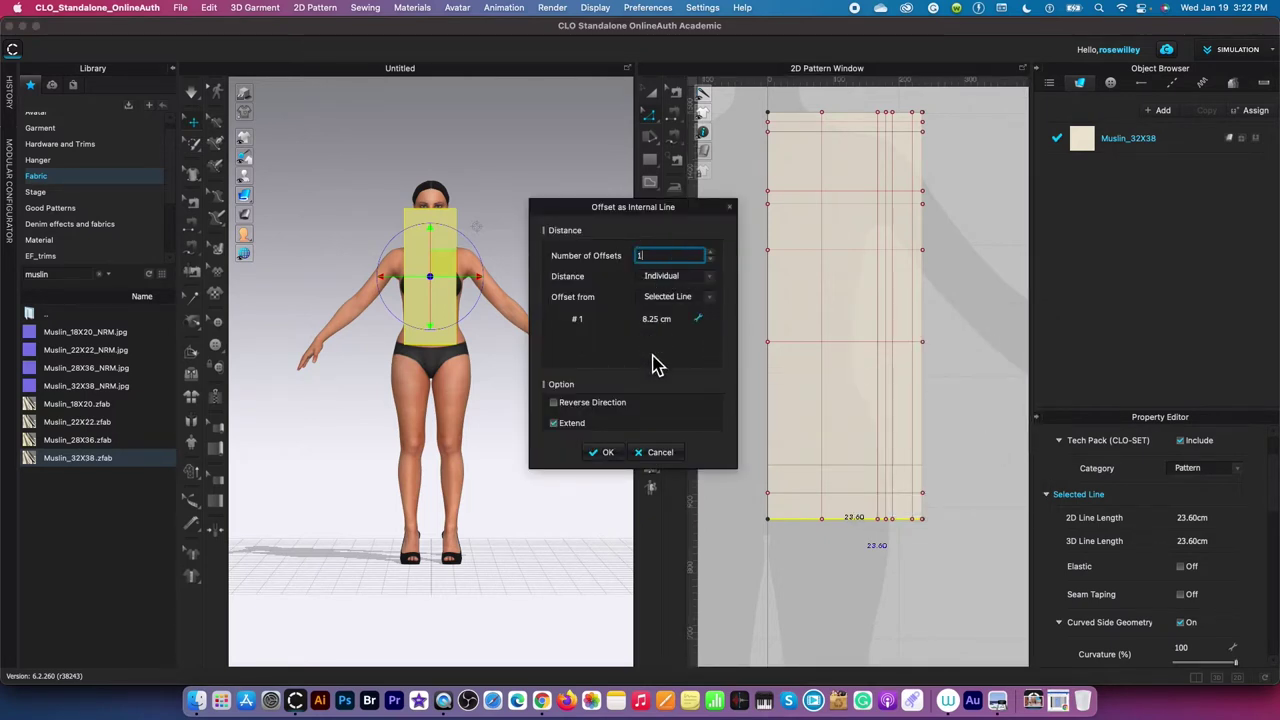
left_click(676, 330)
type(".7")
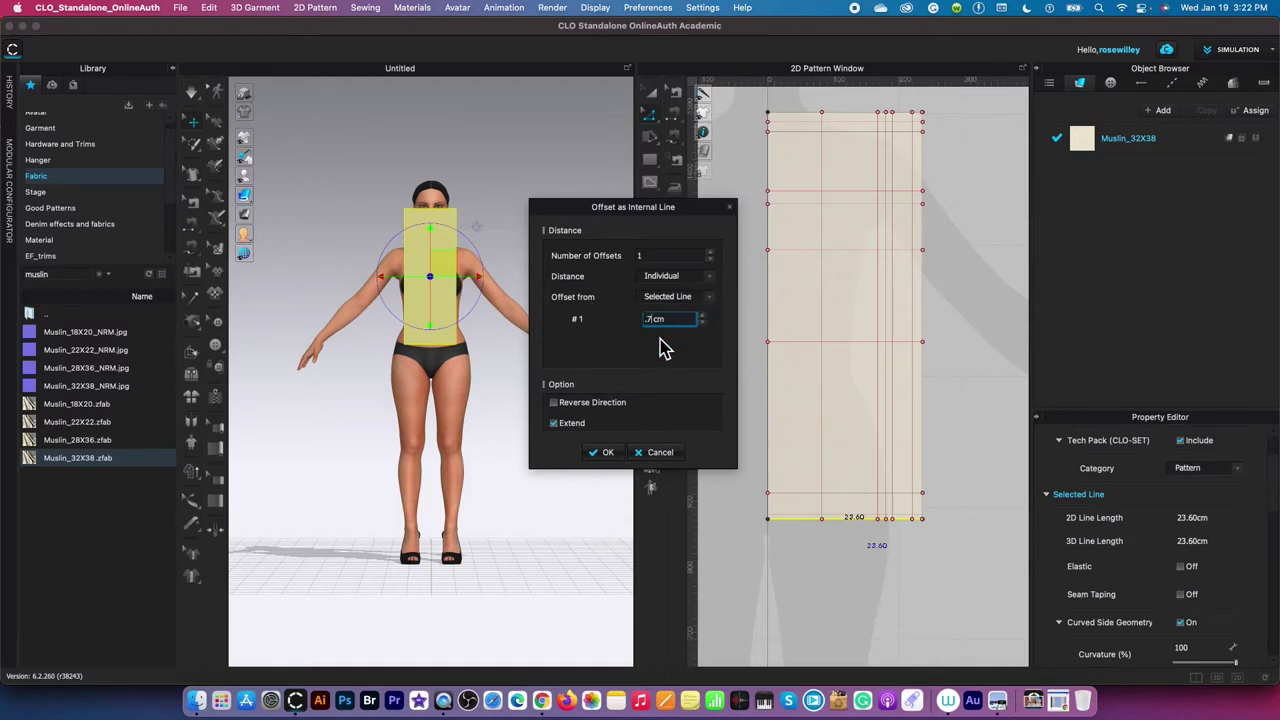
left_click(612, 453)
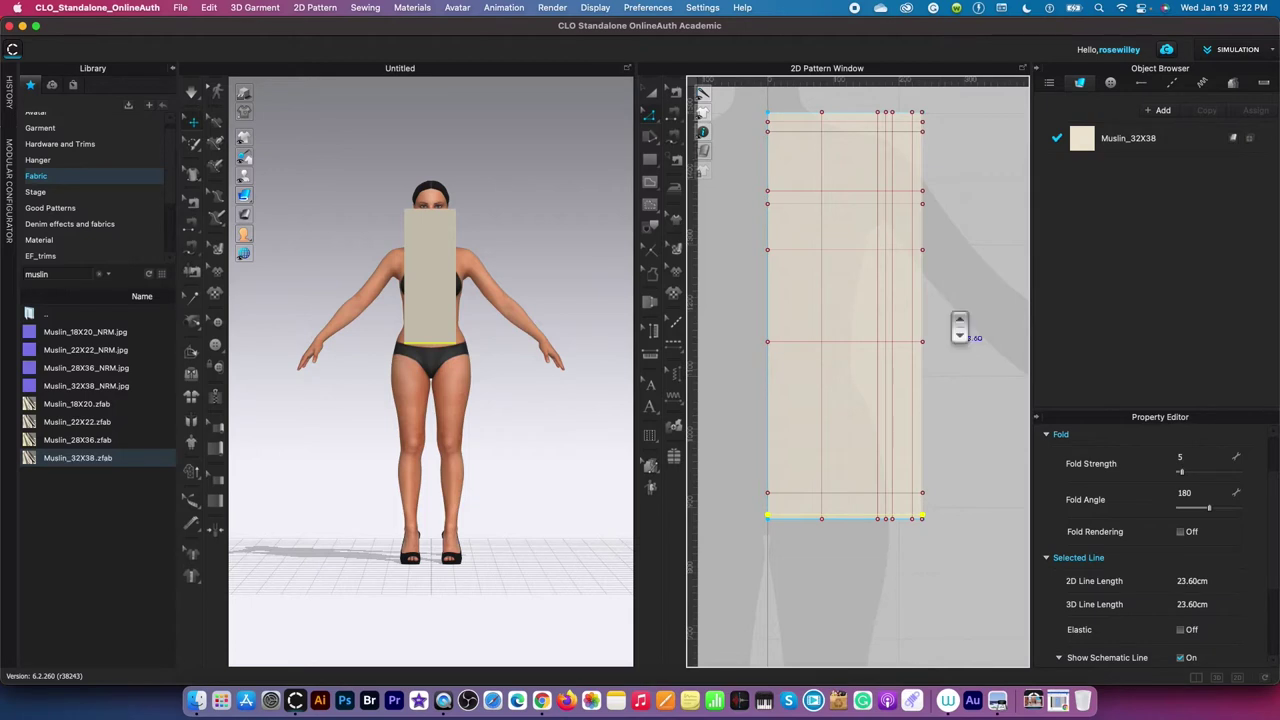
Step: Select the eight horizontal and five vertical internal guide lines inside the rectangle and convert them to baselines
scroll(980, 150, "up", 1)
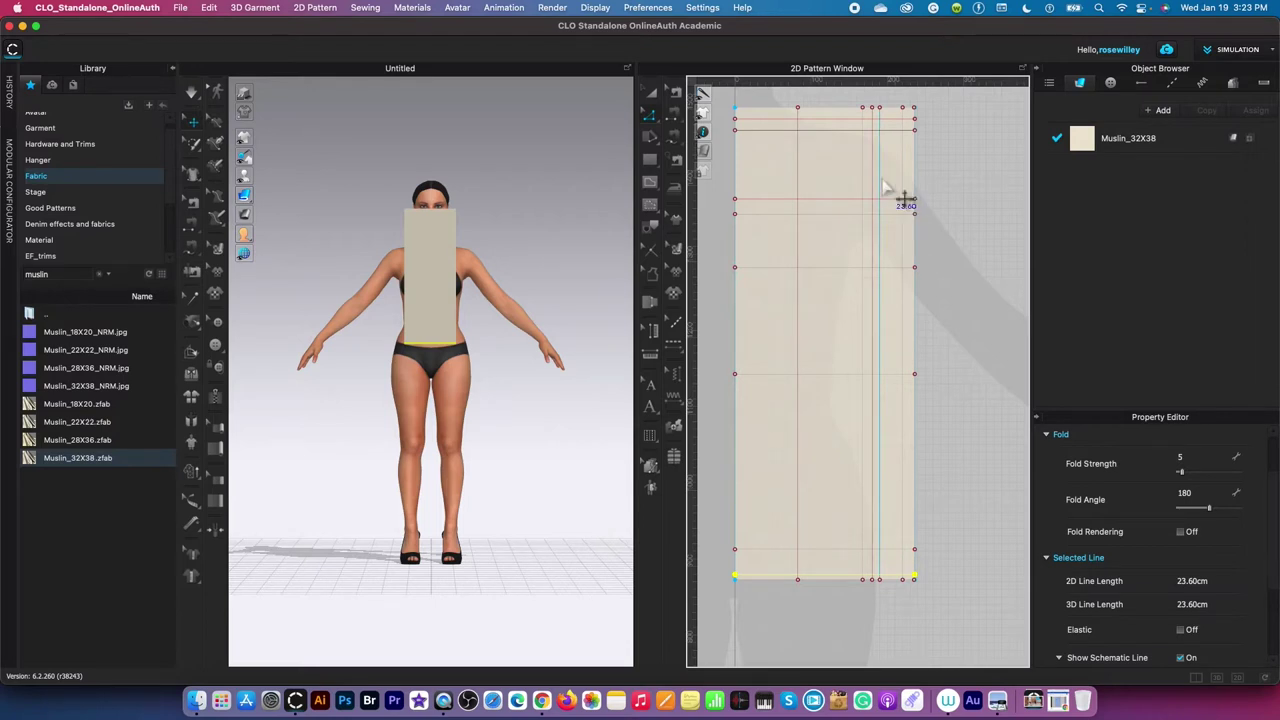
left_click(846, 120)
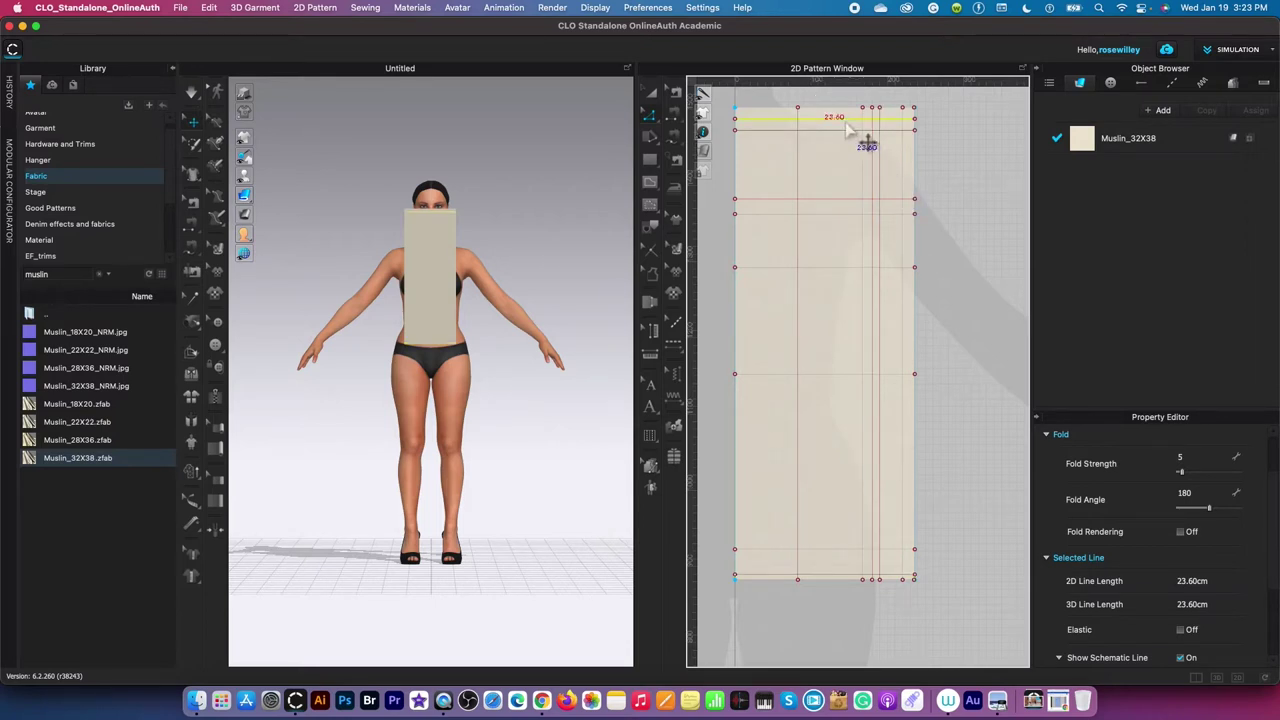
left_click(799, 180, "shift")
left_click(818, 129, "shift")
left_click(863, 152, "shift")
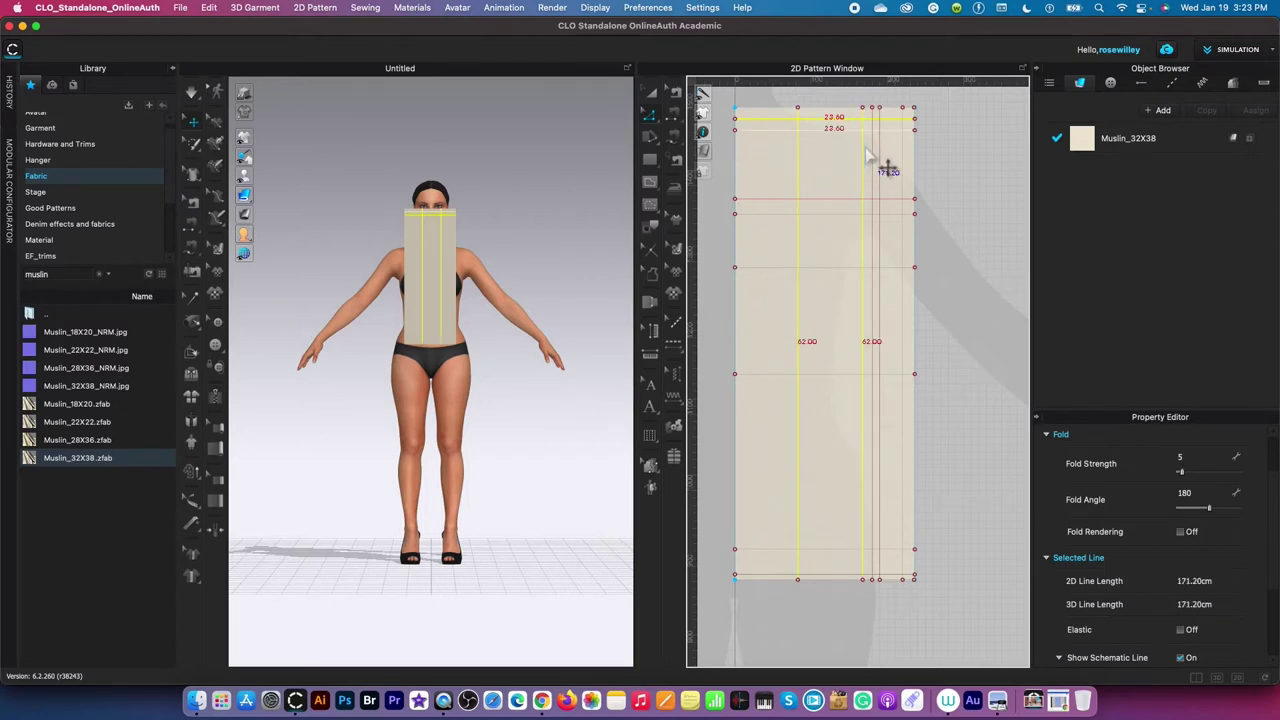
left_click(875, 157, "shift")
left_click(881, 160, "shift")
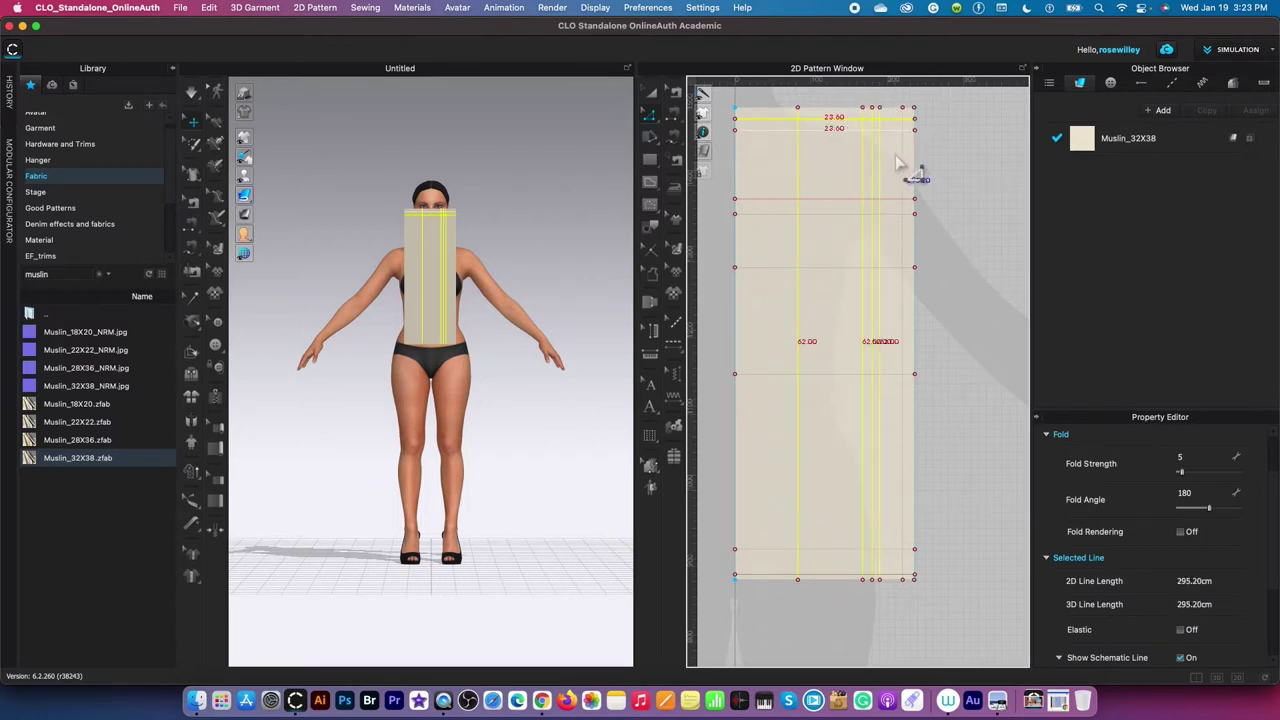
left_click(905, 170, "shift")
left_click(849, 198, "shift")
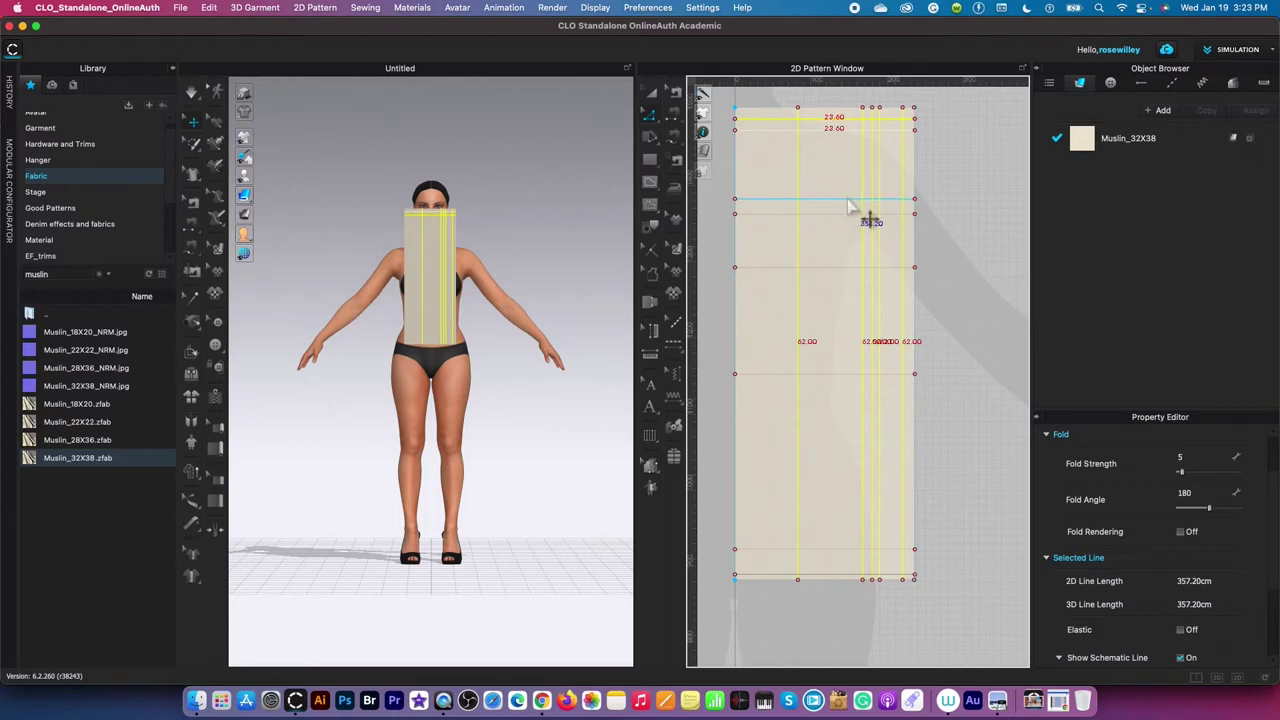
left_click(850, 212, "shift")
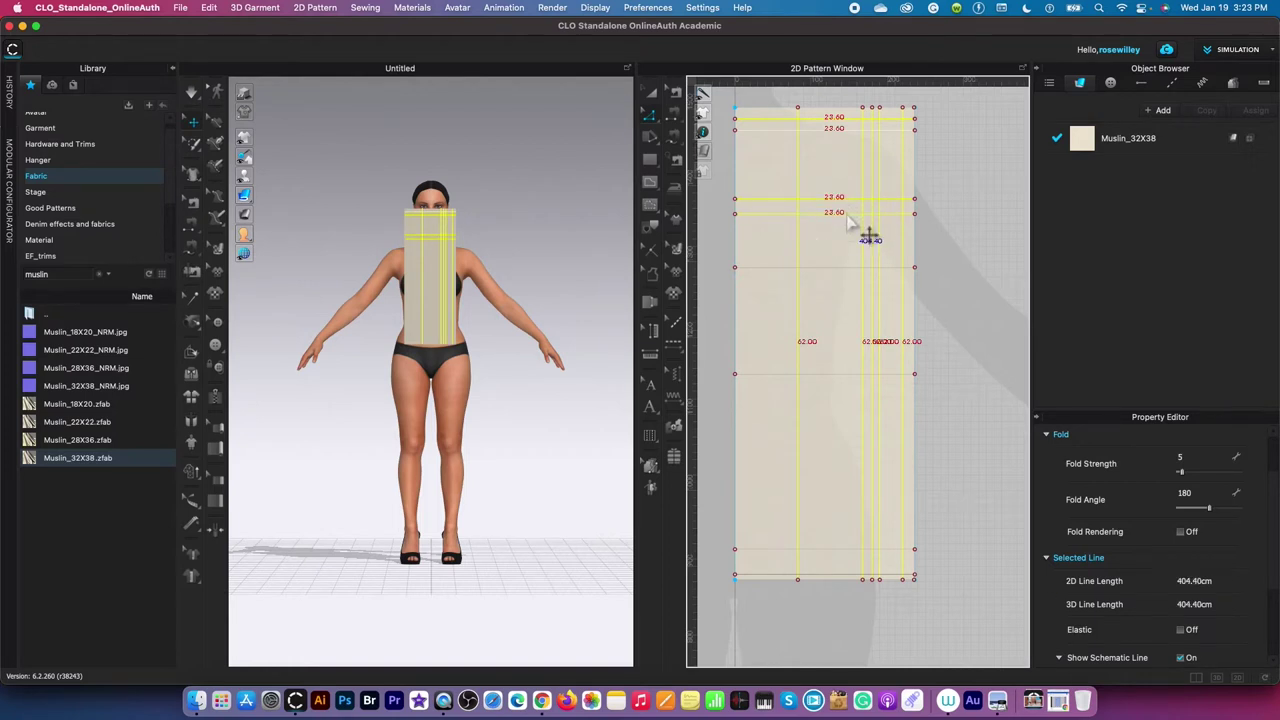
left_click(842, 268, "shift")
left_click(852, 375, "shift")
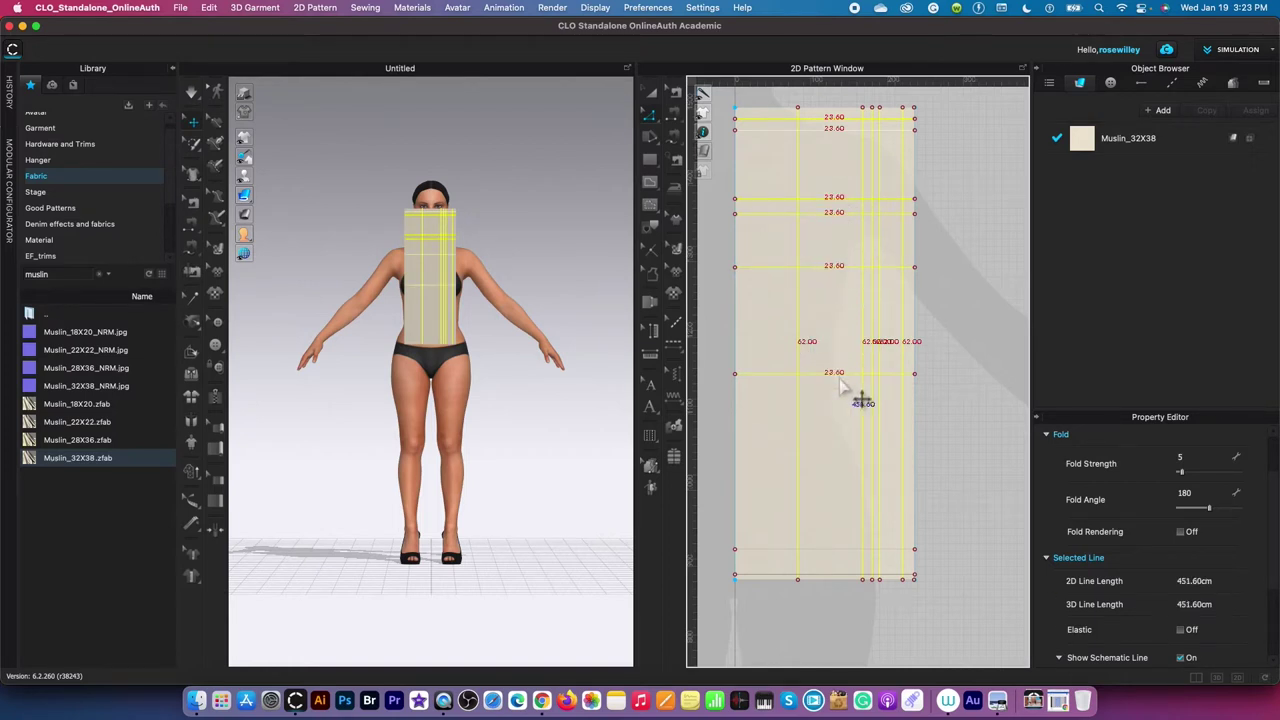
left_click(829, 549, "shift")
left_click(827, 576, "shift")
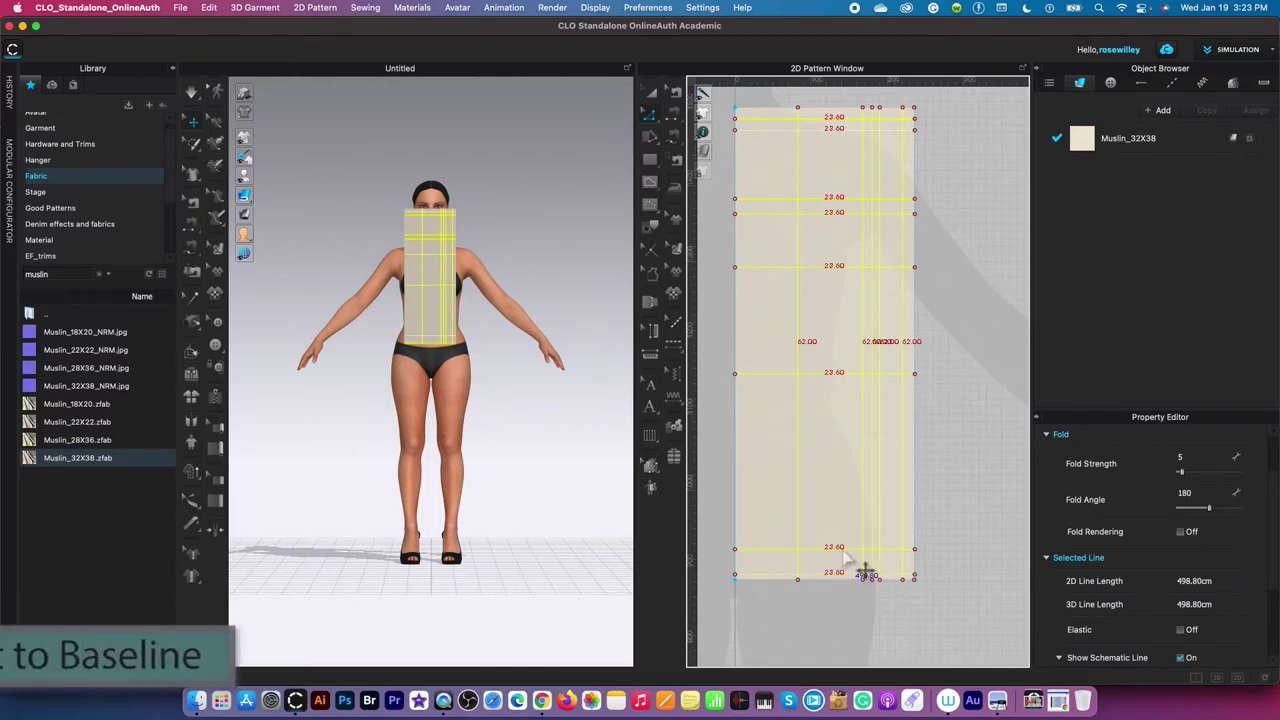
right_click(848, 560)
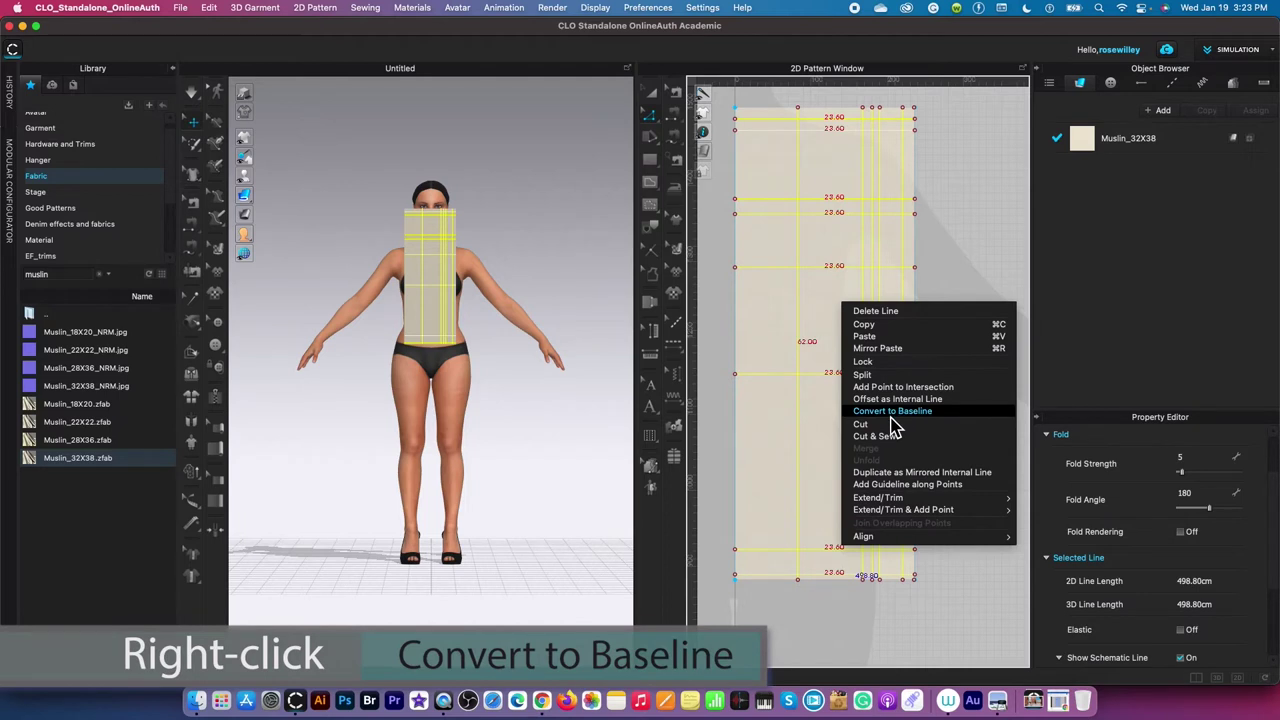
left_click(930, 412)
right_click_drag(986, 294, 998, 232)
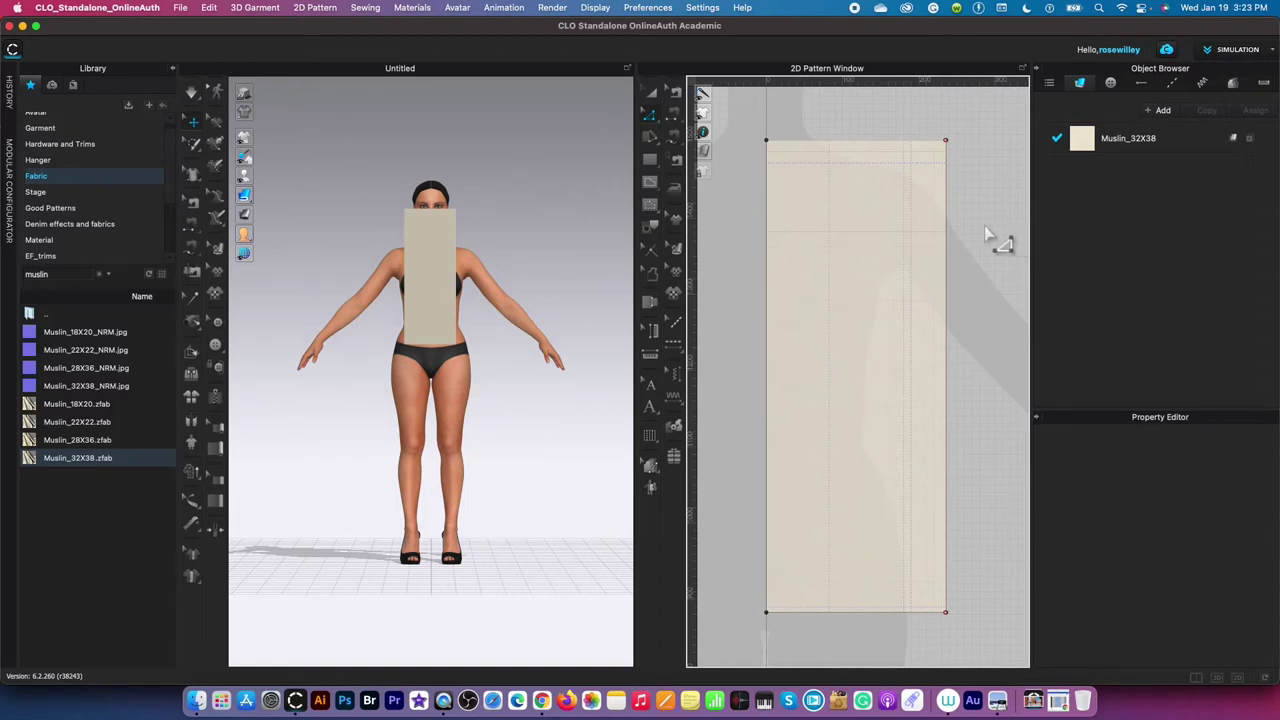
Step: Start an Internal Polygon/Line on the rectangle's left edge and draw an 8.78 cm neckline segment and a 10.85 cm shoulder segment along the guide intersections
key("g")
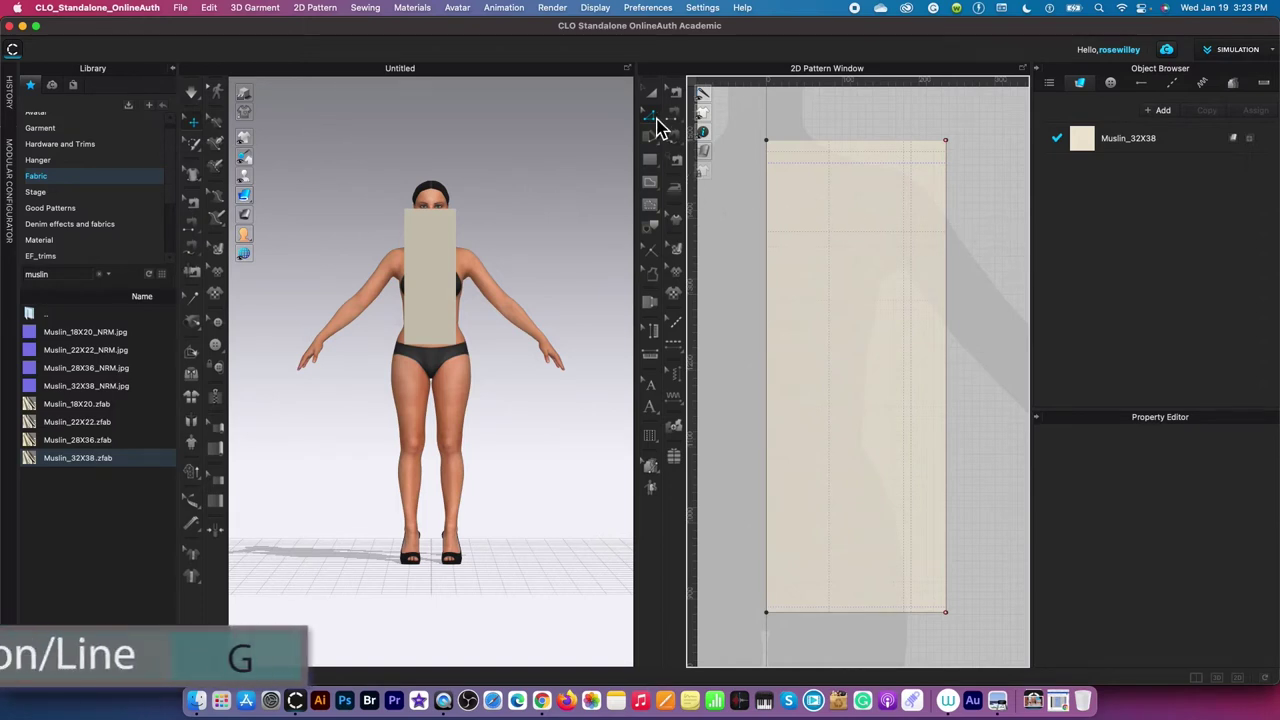
left_click(656, 186)
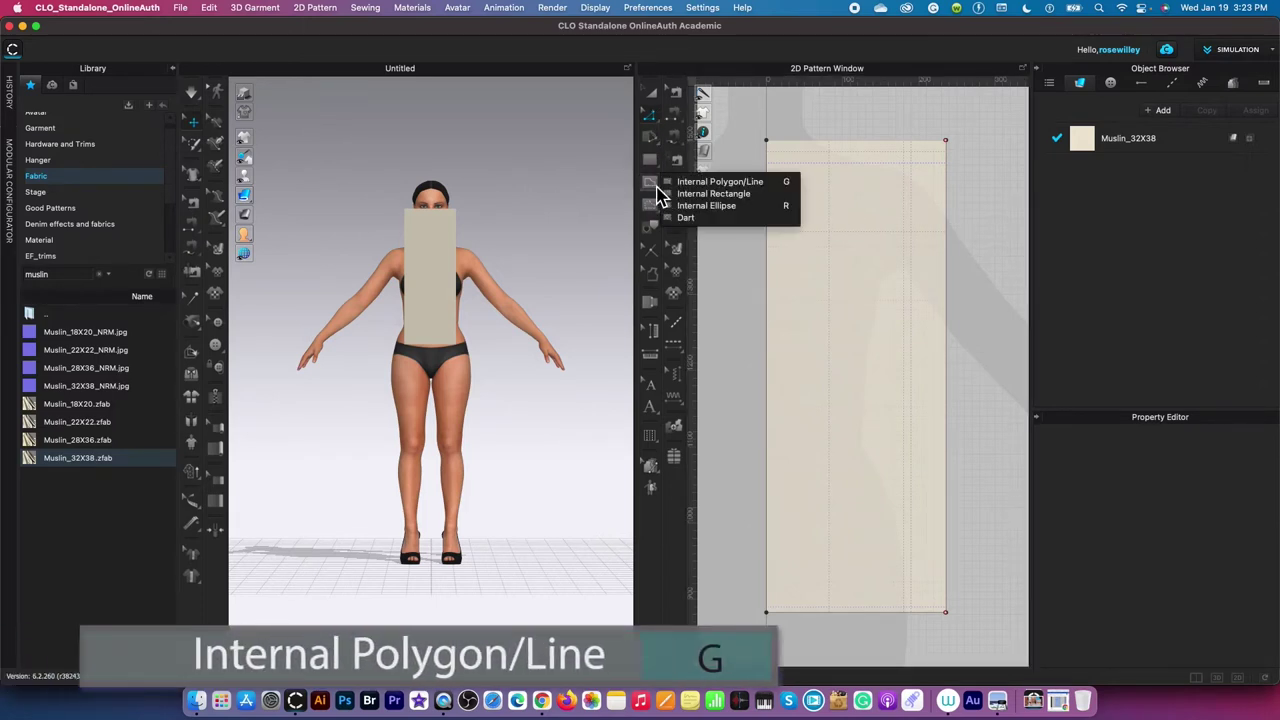
left_click(775, 194)
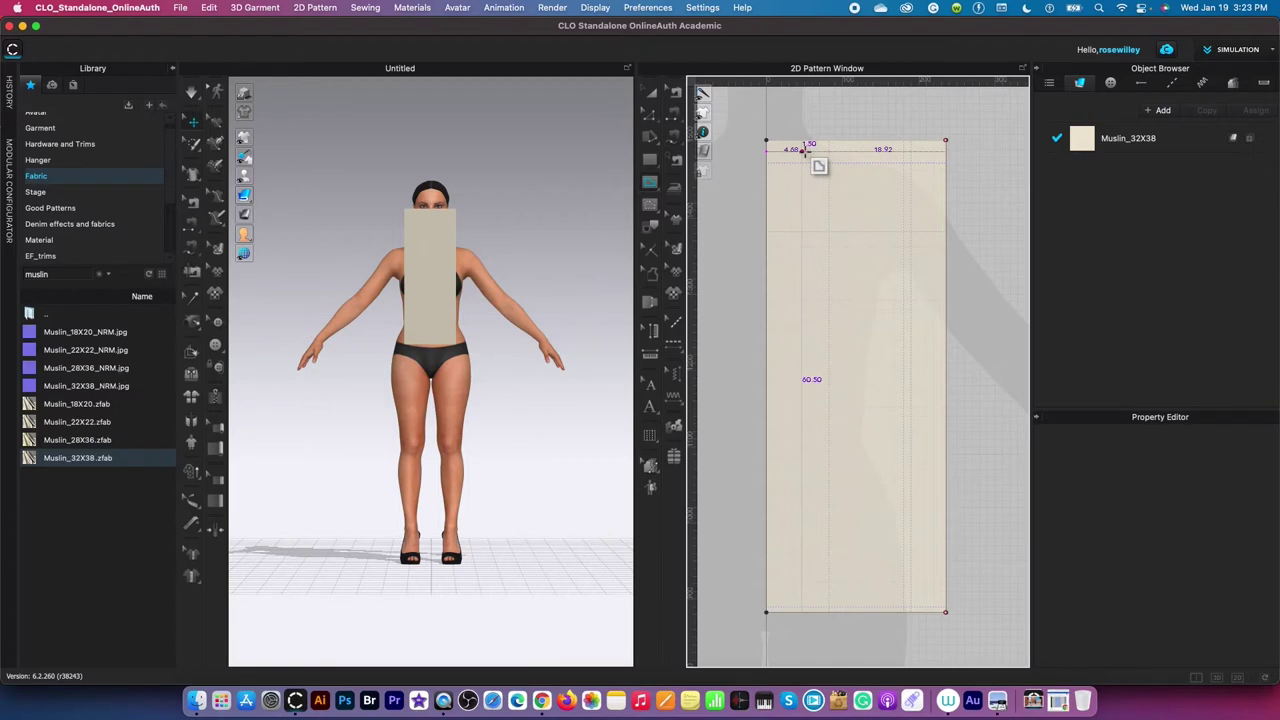
scroll(803, 151, "up", 2)
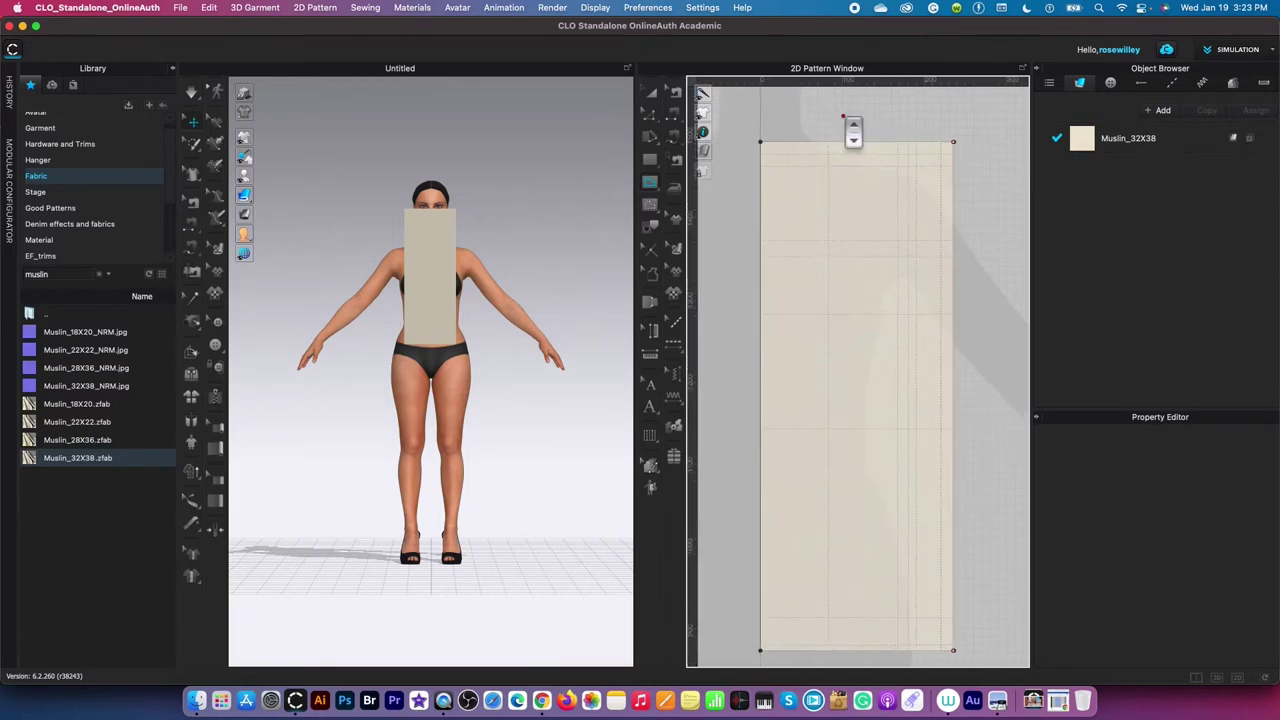
left_click(762, 168)
left_click(829, 142)
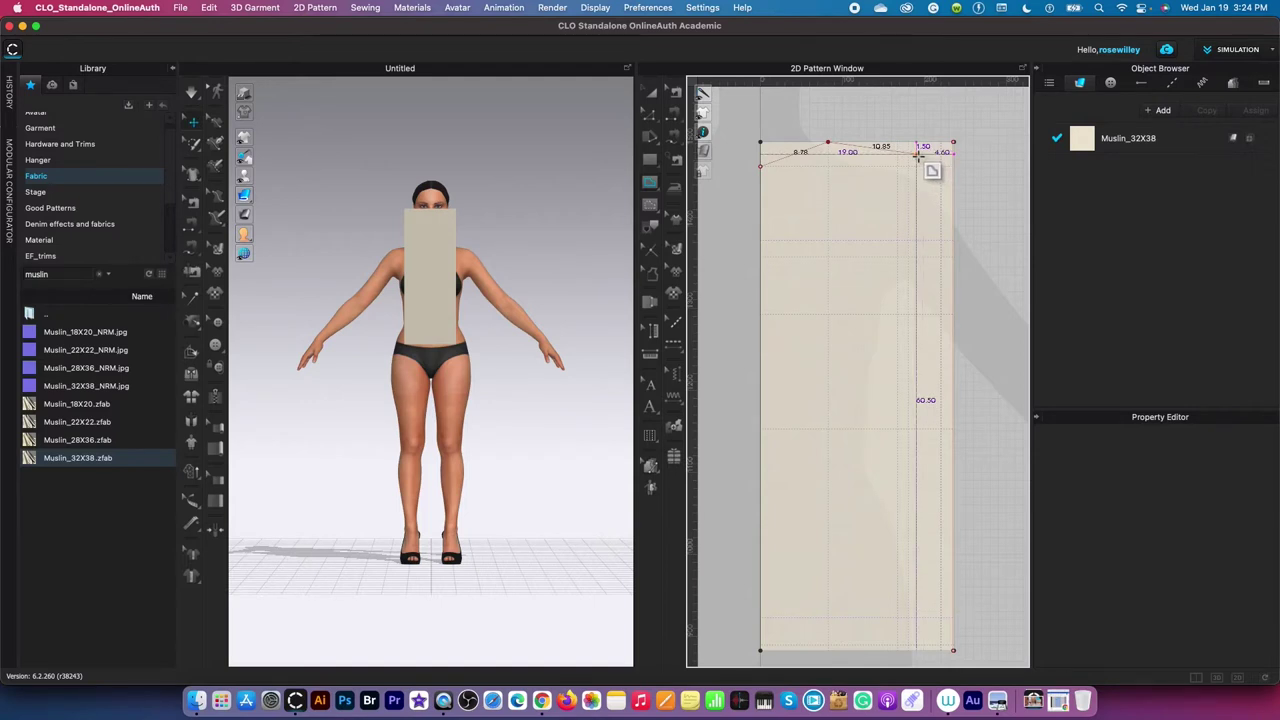
left_click(917, 154)
Step: Continue the outline to the armhole point 22 cm across and 21 cm down, and to the waist point 18 cm across and 35 cm down
mouse_move(957, 318)
left_mouse_down()
mouse_move(961, 300)
mouse_move(958, 320)
mouse_move(943, 316)
left_mouse_up()
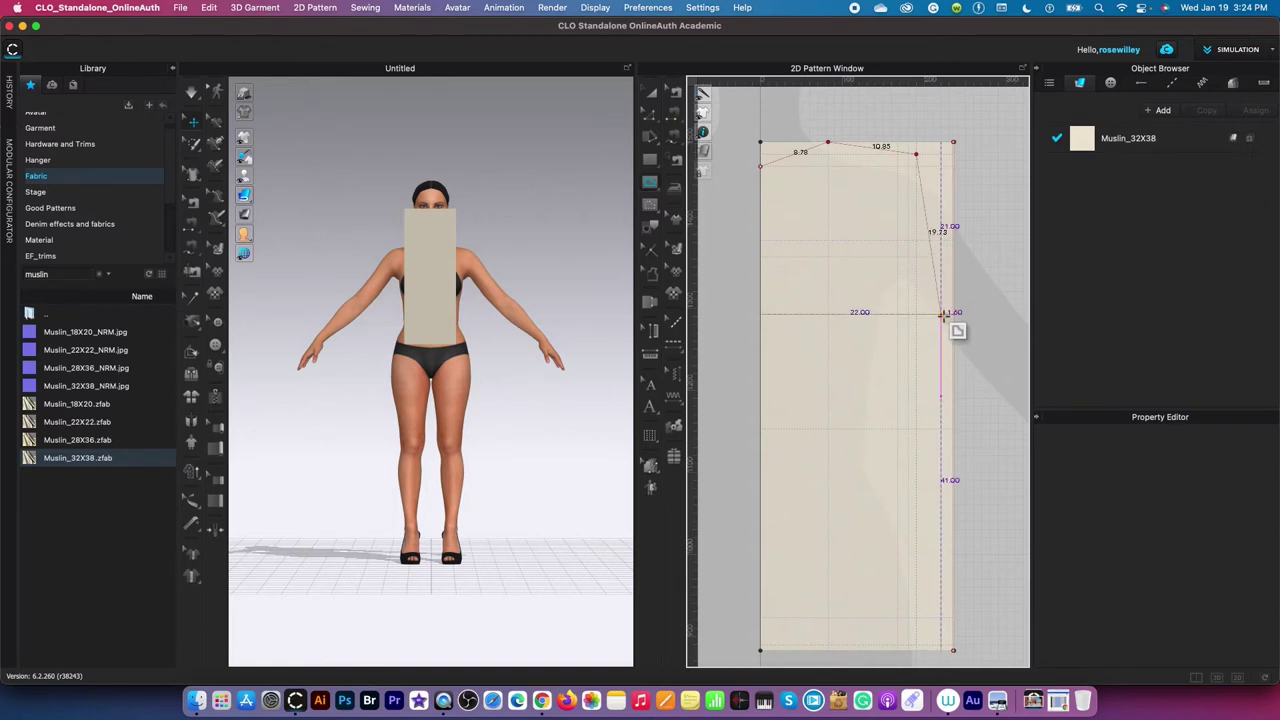
left_click_drag(944, 425, 912, 432)
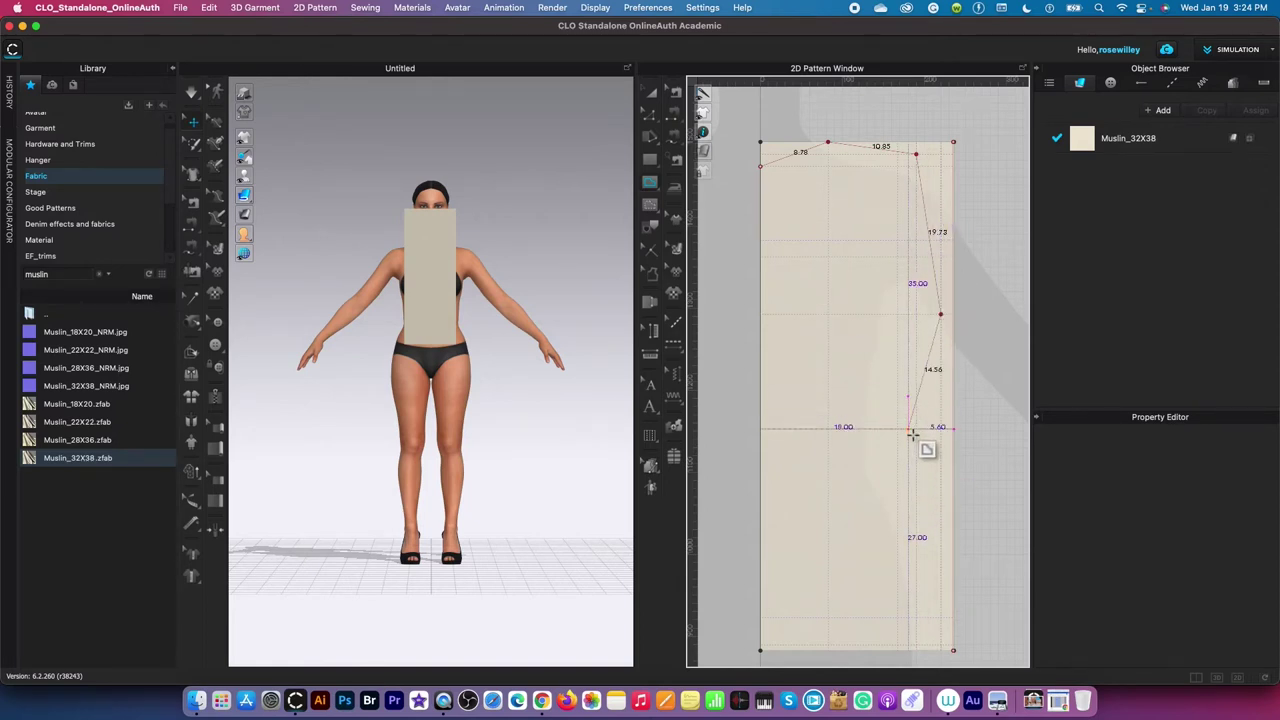
left_click(909, 430)
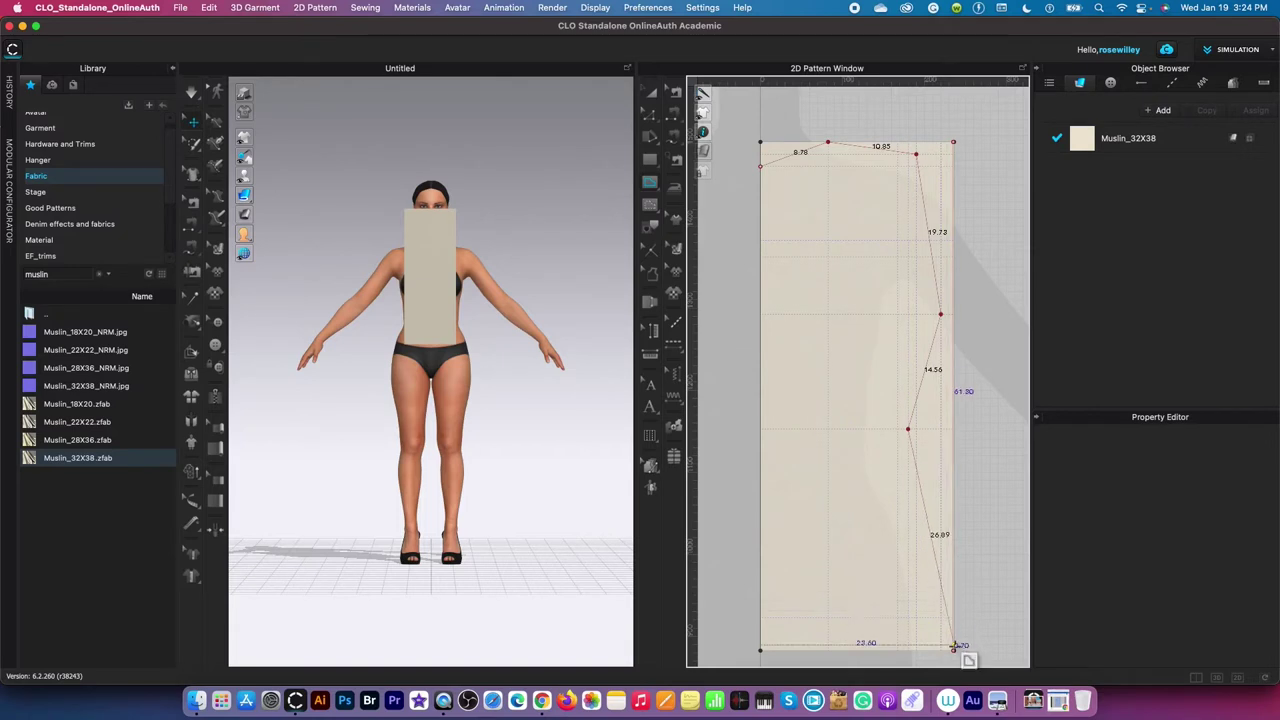
Step: Extend the side seam to the rectangle's right edge on the 0.7 cm hem guide and finish the outline at the bottom-left corner
scroll(955, 647, "up", 3)
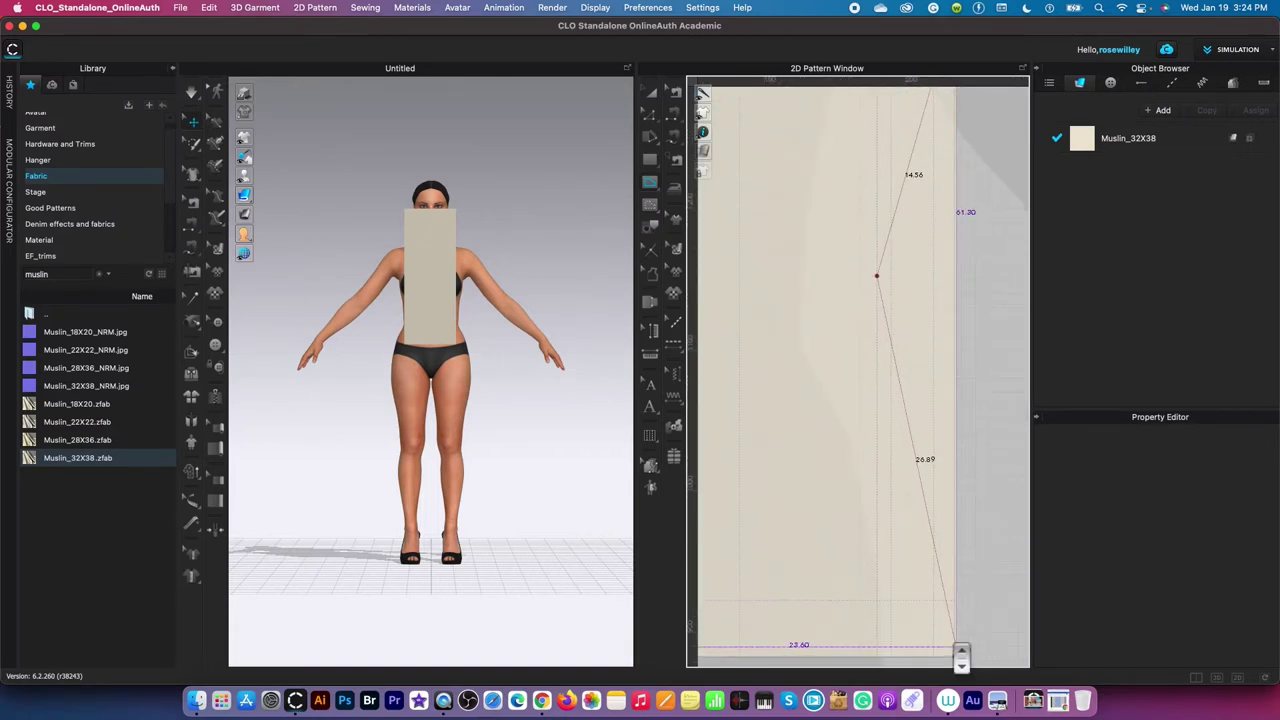
right_click_drag(943, 643, 990, 537)
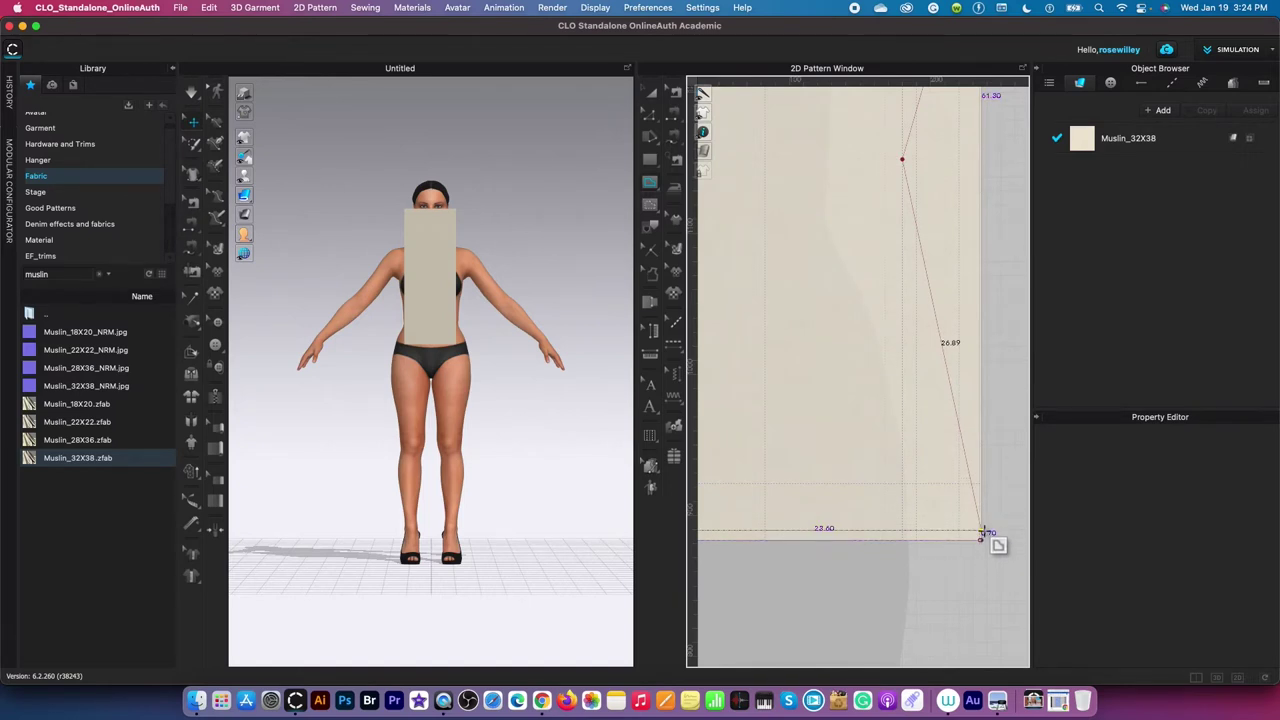
scroll(982, 531, "down", 3)
left_click(981, 533)
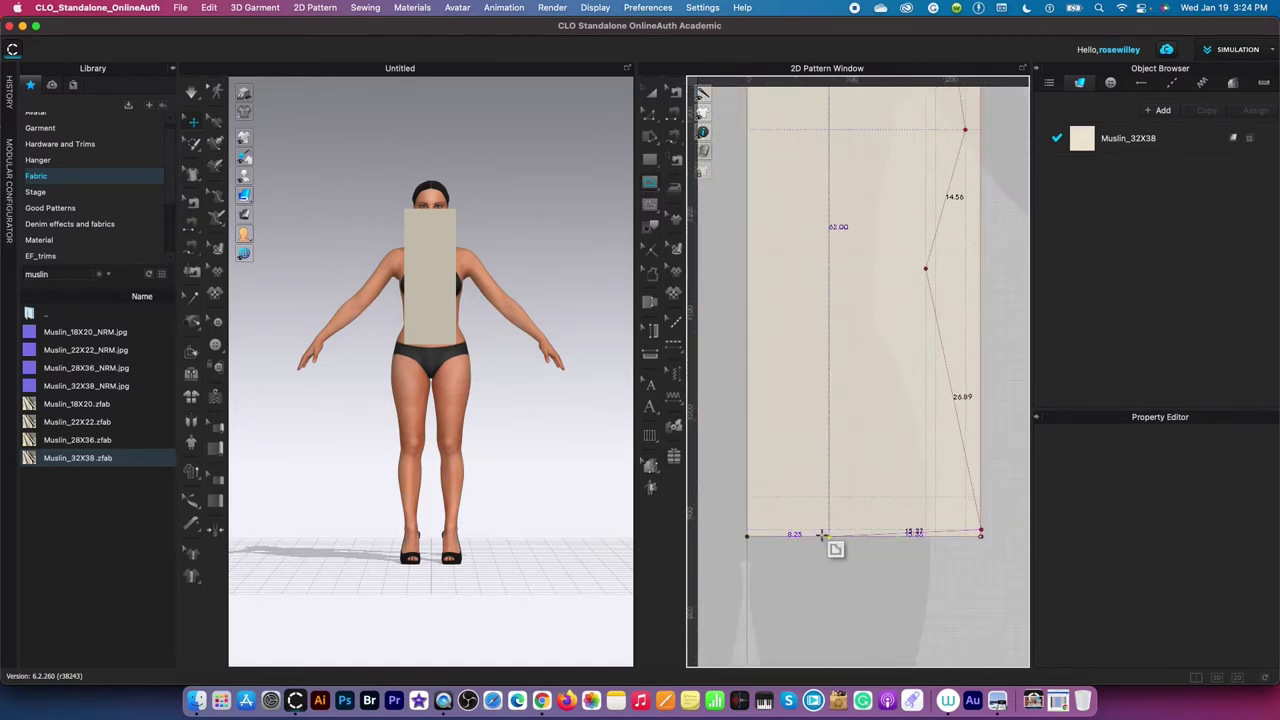
double_click(746, 538)
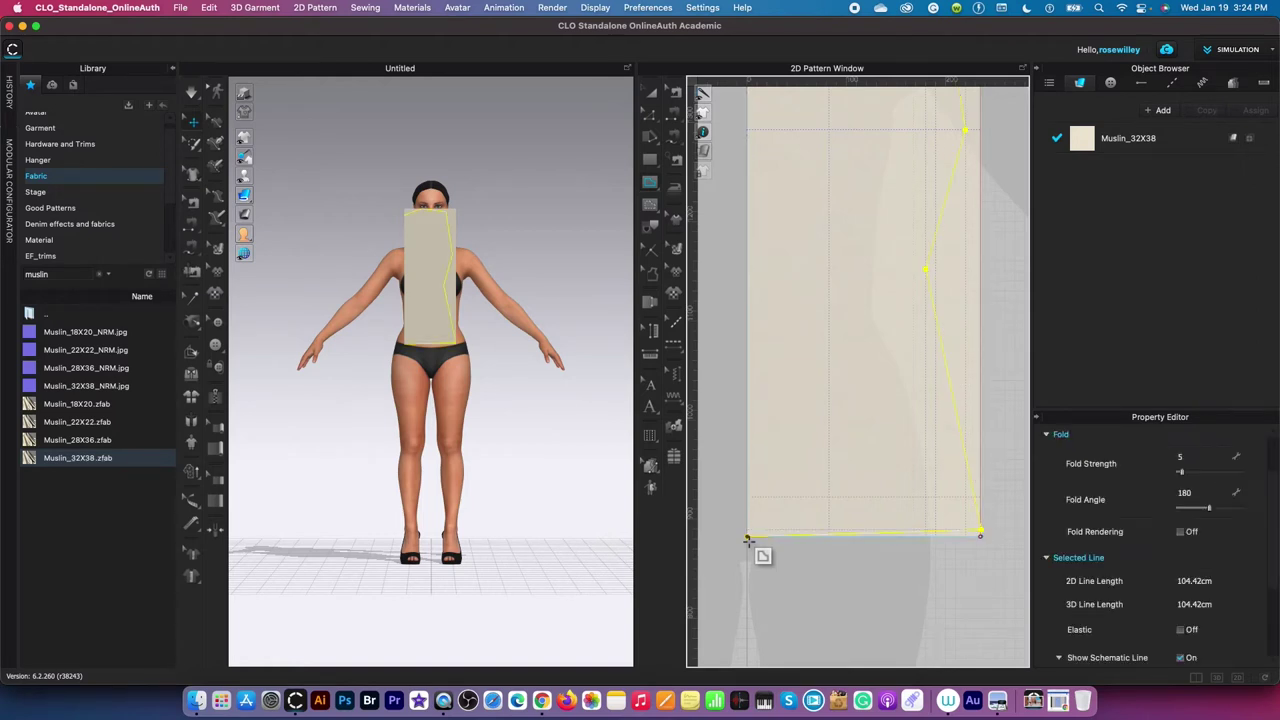
Step: Widen the 2D Pattern Window at the expense of the 3D view and fit the whole pattern in it
scroll(818, 410, "down", 2)
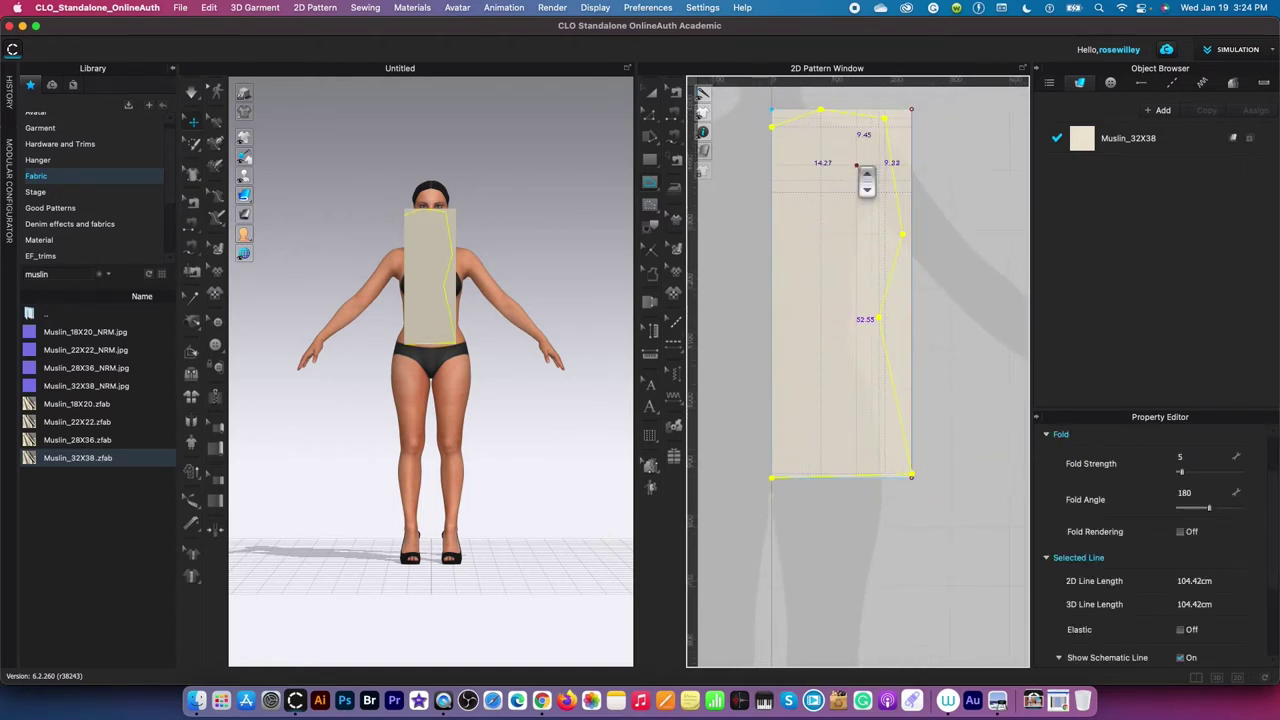
scroll(860, 168, "up", 1)
right_click_drag(940, 152, 958, 226)
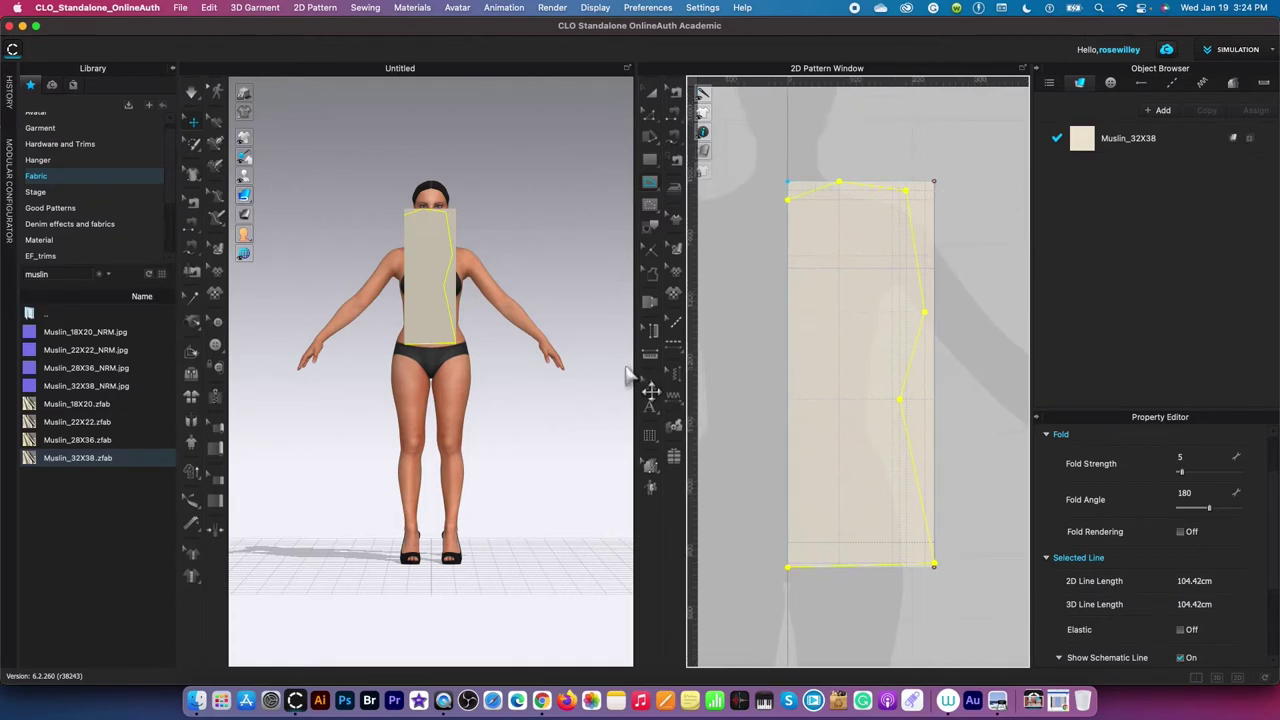
left_click_drag(645, 375, 500, 372)
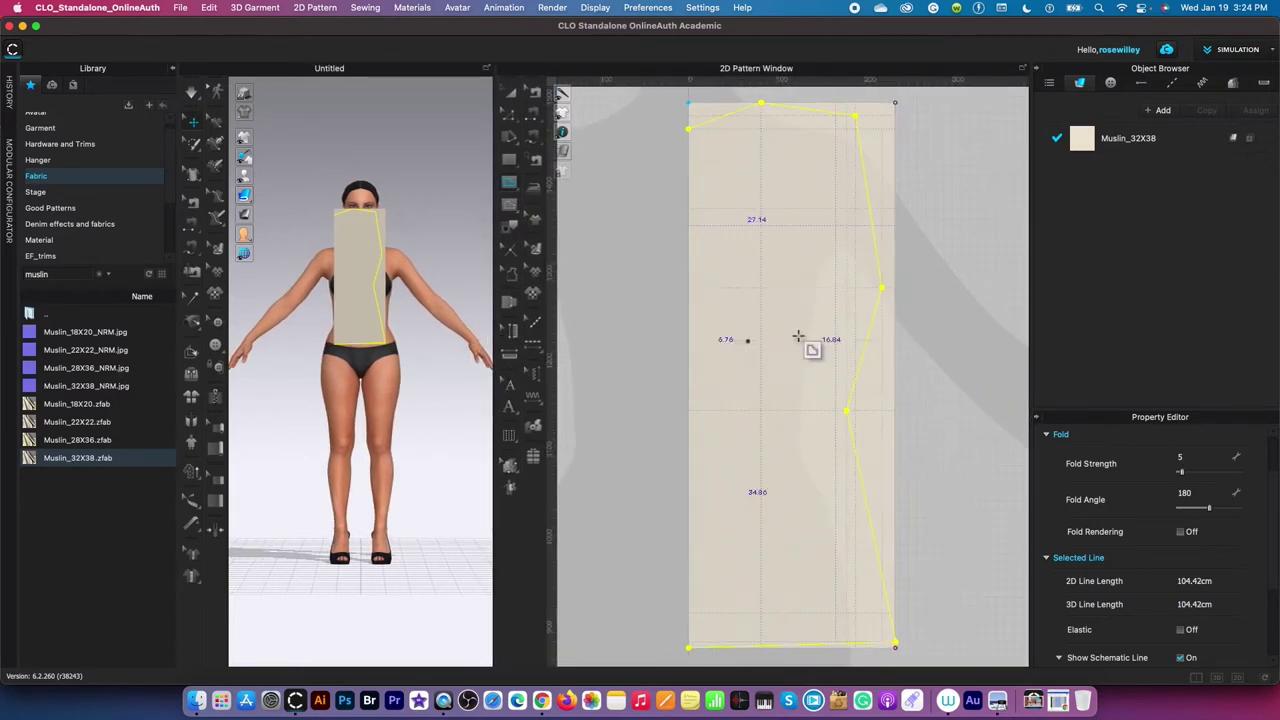
scroll(860, 330, "down", 2)
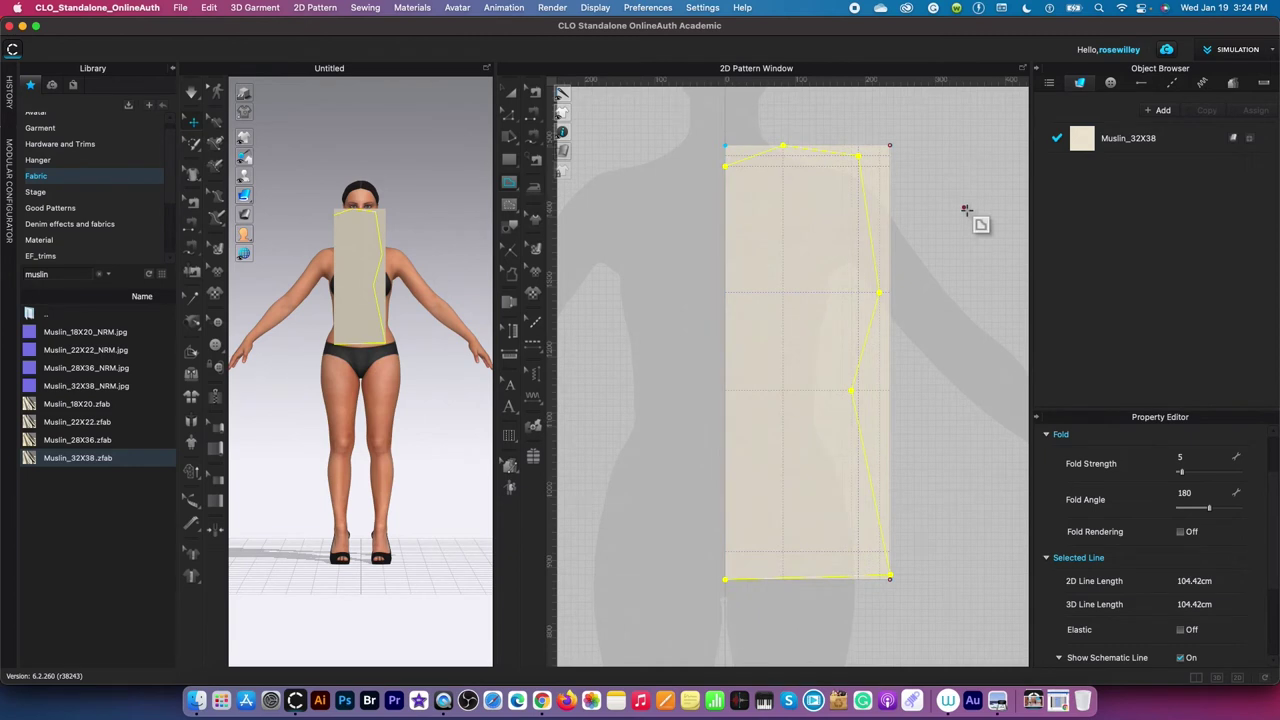
right_click_drag(971, 216, 973, 232)
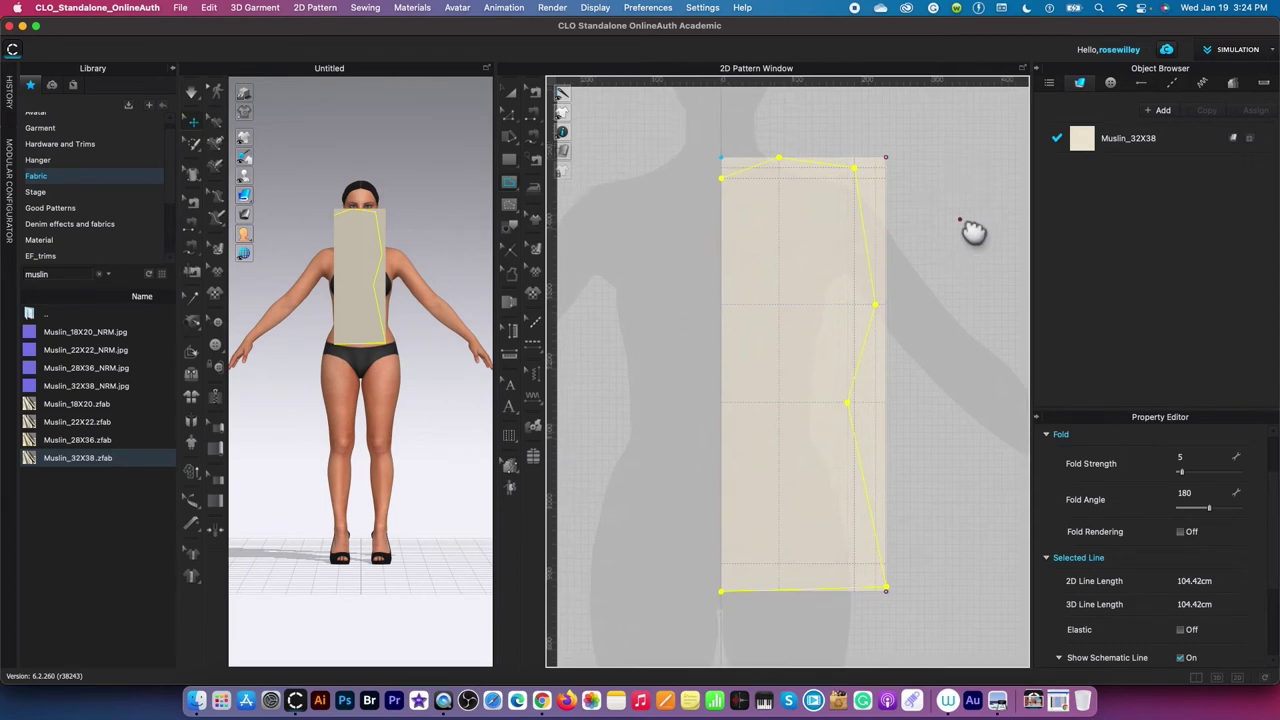
Step: Use Edit Curvature to bend the neckline segment into a curve about 9.49 cm long and the armhole segment into one about 21.59 cm long
left_click(512, 128)
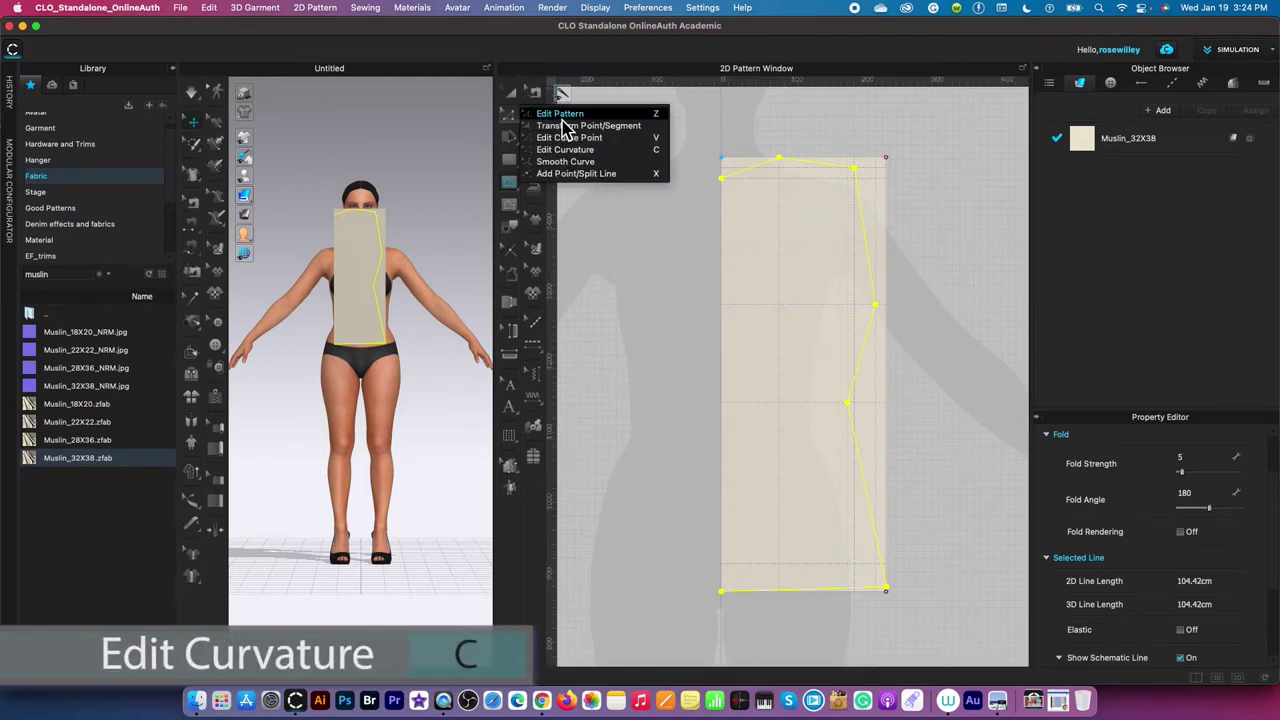
left_click(622, 152)
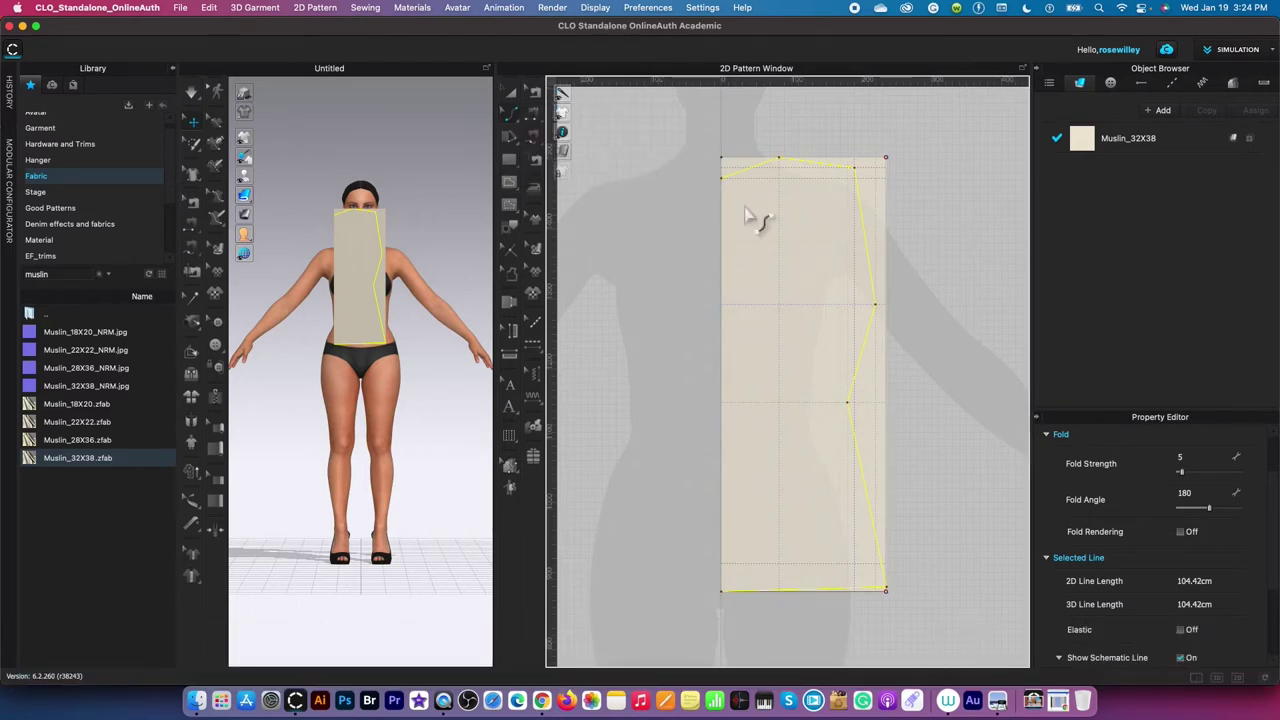
left_click(766, 170)
left_click_drag(764, 173, 769, 178)
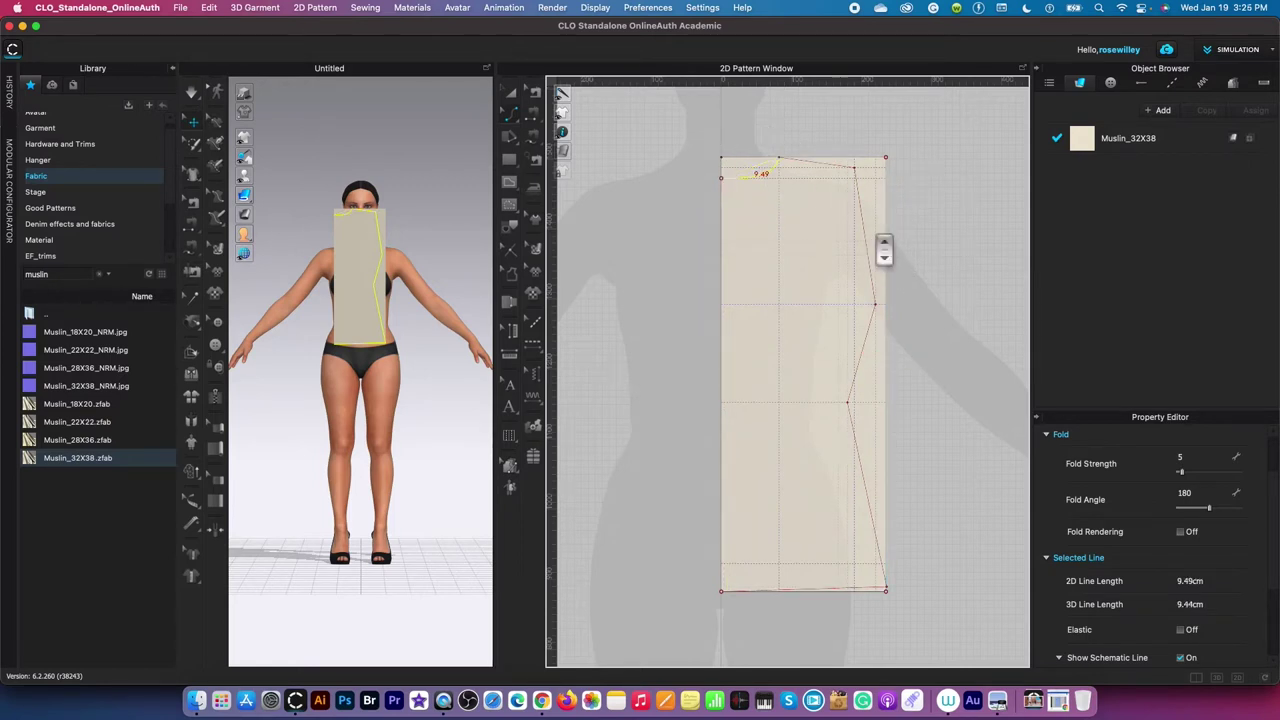
scroll(872, 234, "up", 5)
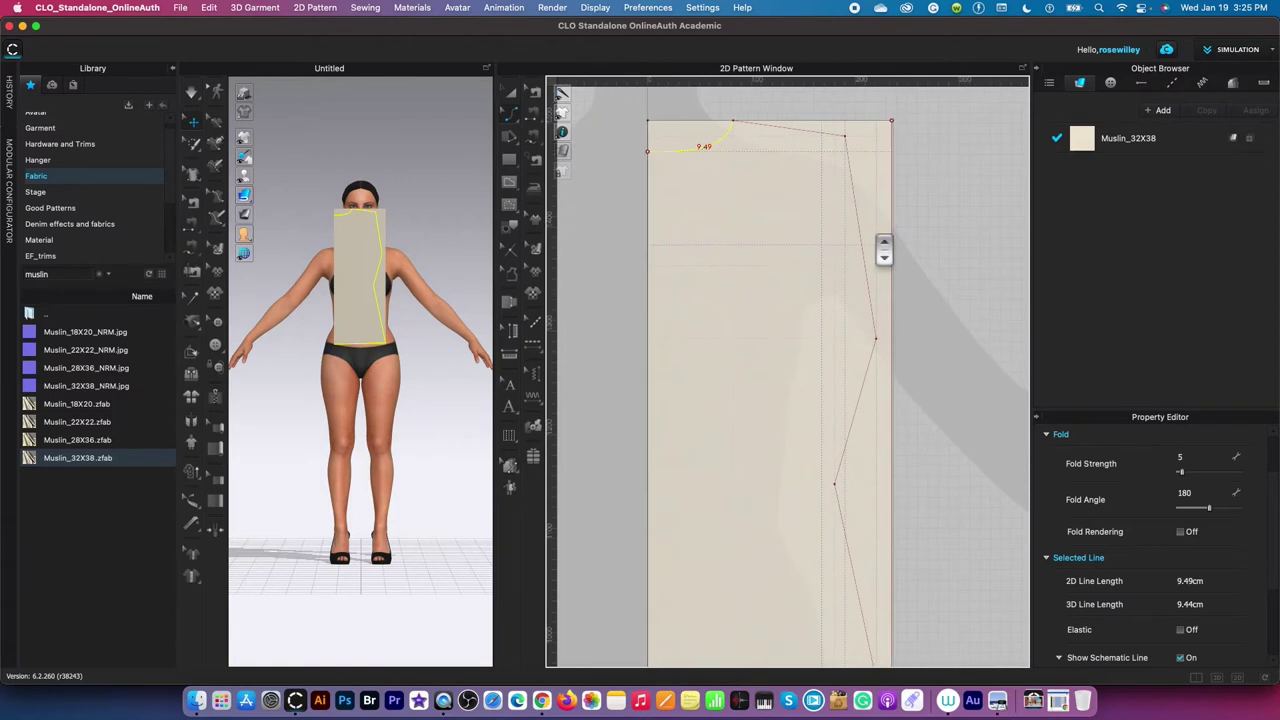
left_click_drag(868, 276, 848, 313)
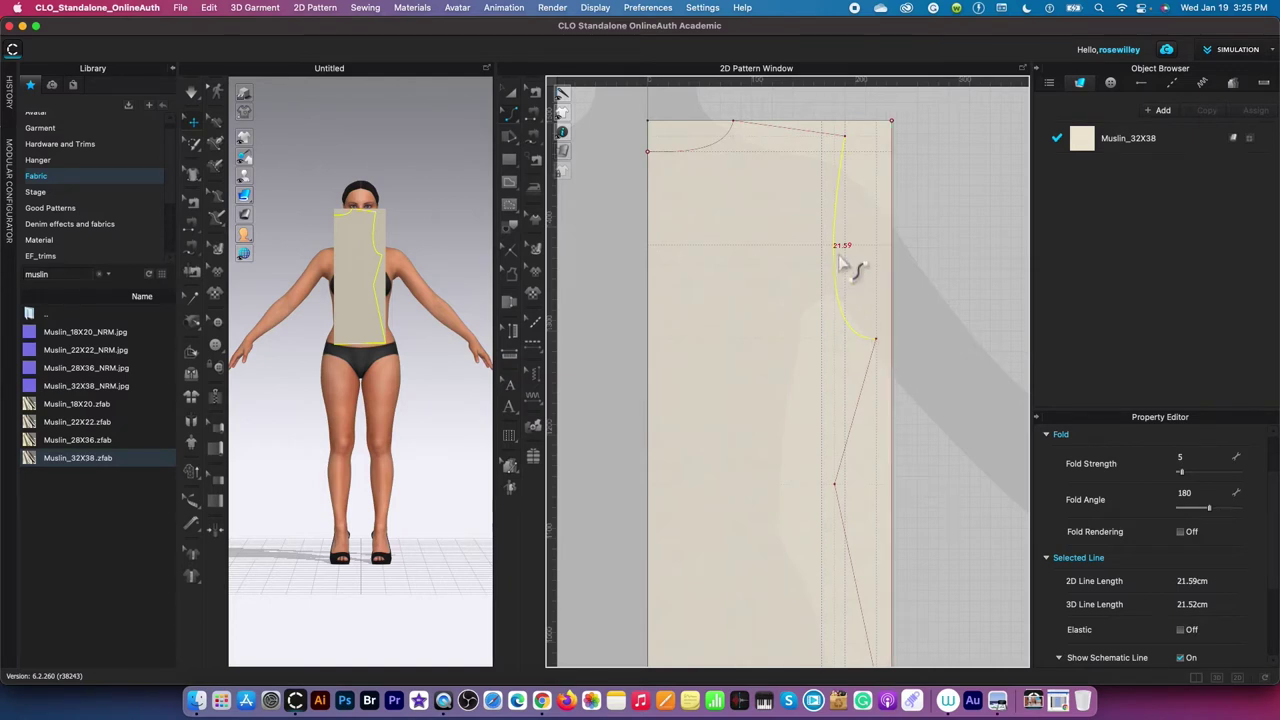
Step: Move the waist point of the side seam horizontally outward onto the shoulder tip's vertical guide using Edit Pattern
scroll(846, 268, "down", 2)
scroll(846, 264, "down", 3)
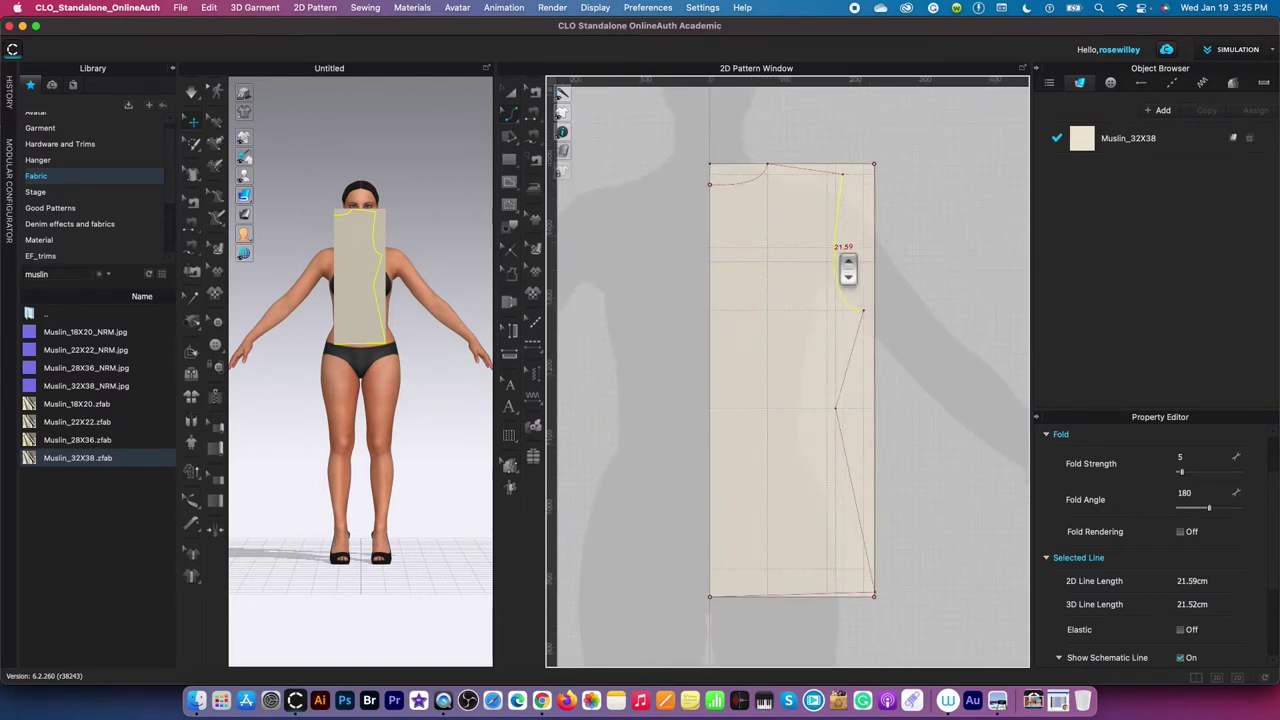
scroll(835, 490, "up", 3)
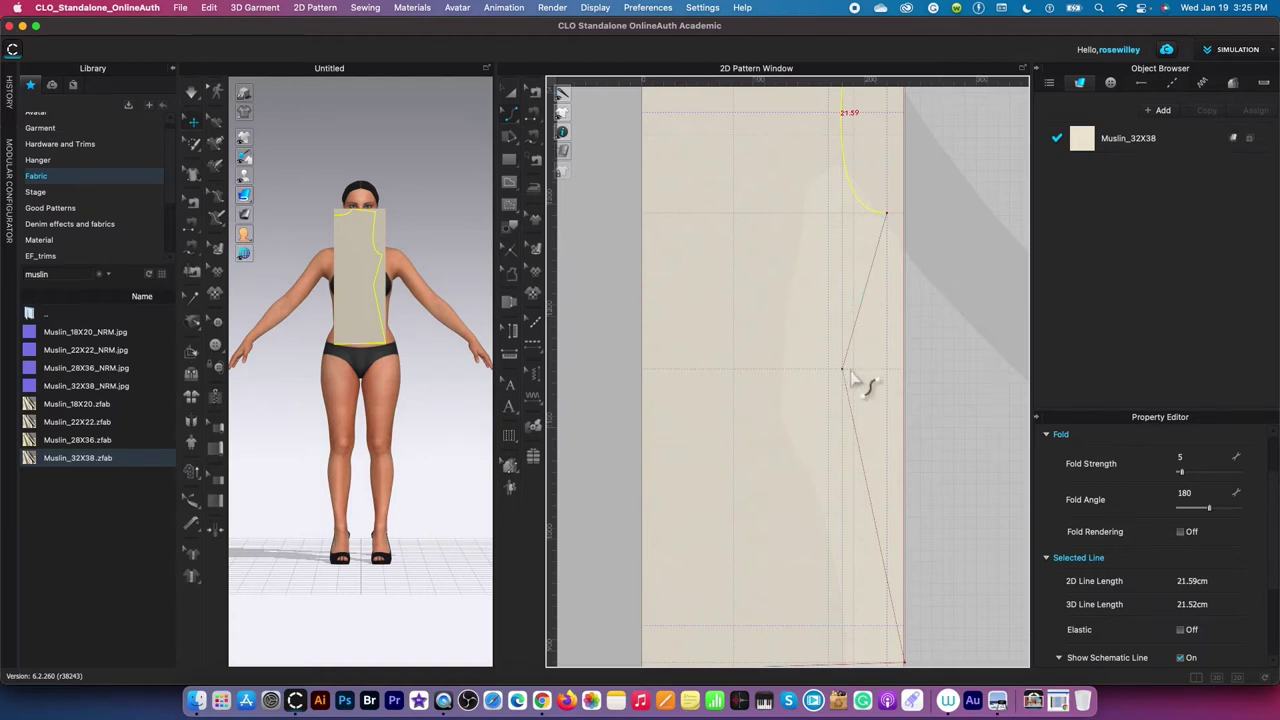
key("z")
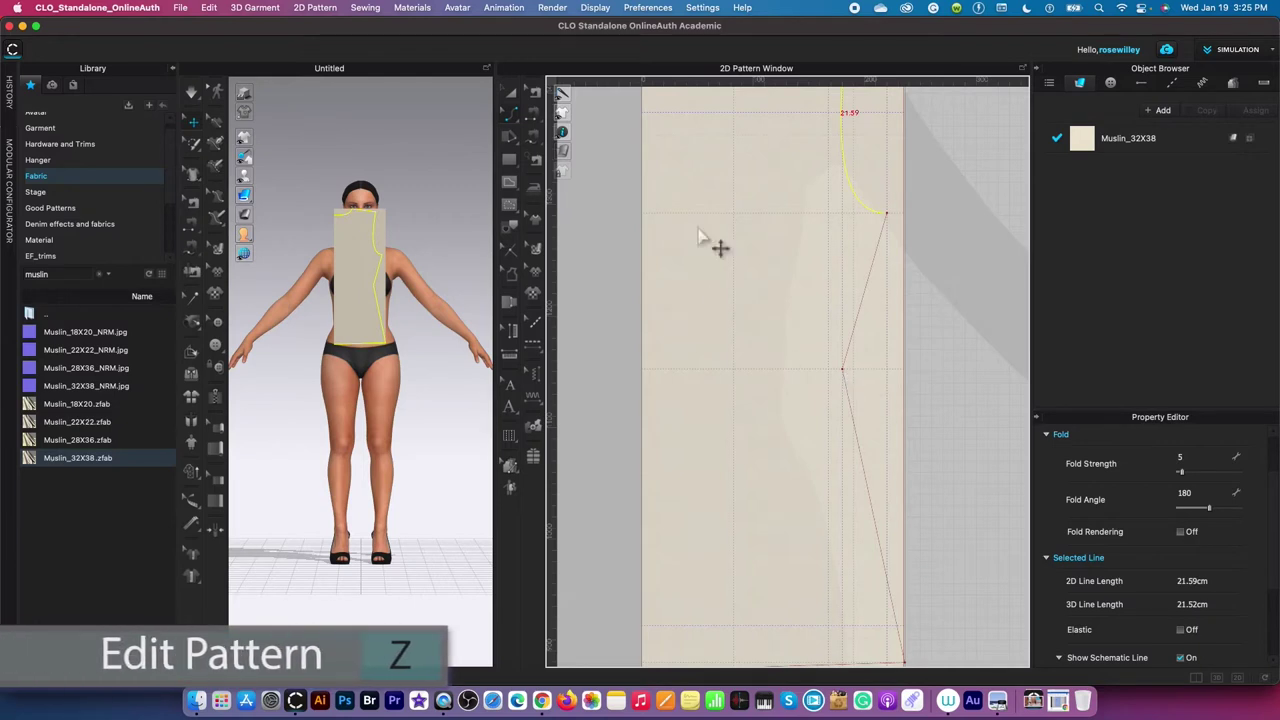
left_click_drag(514, 115, 582, 118)
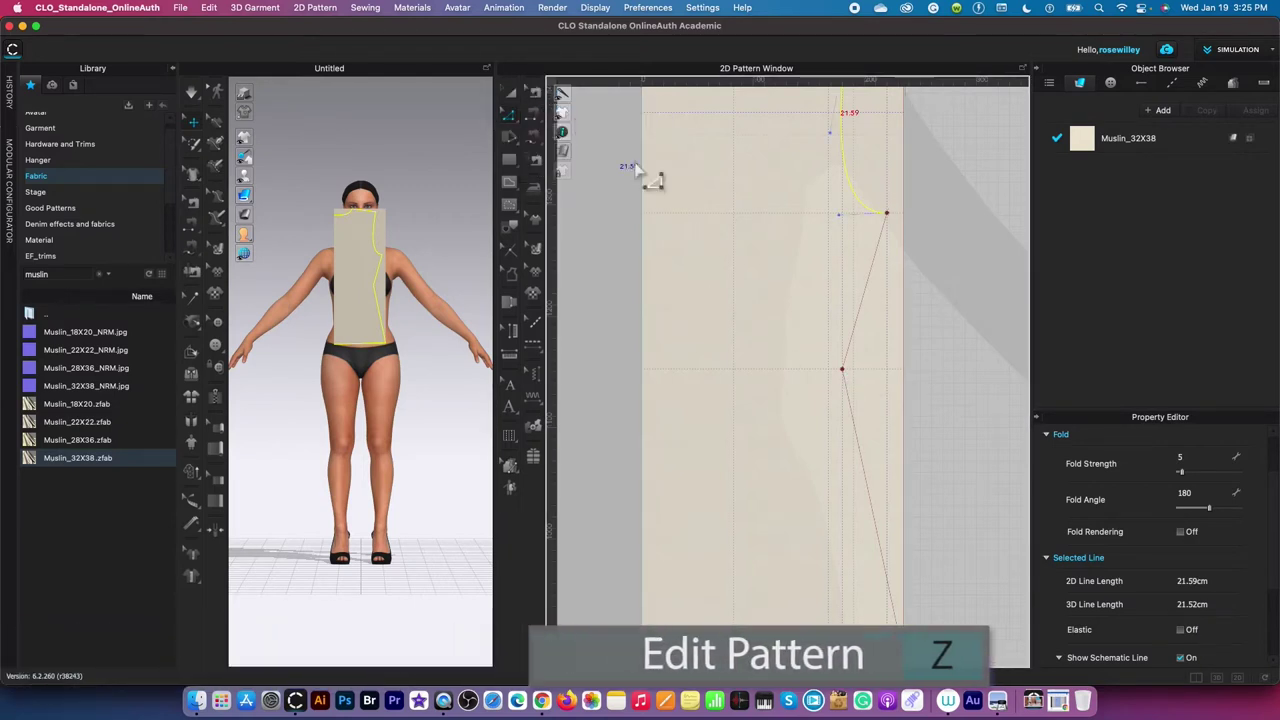
left_click(843, 371)
left_click_drag(843, 371, 853, 372)
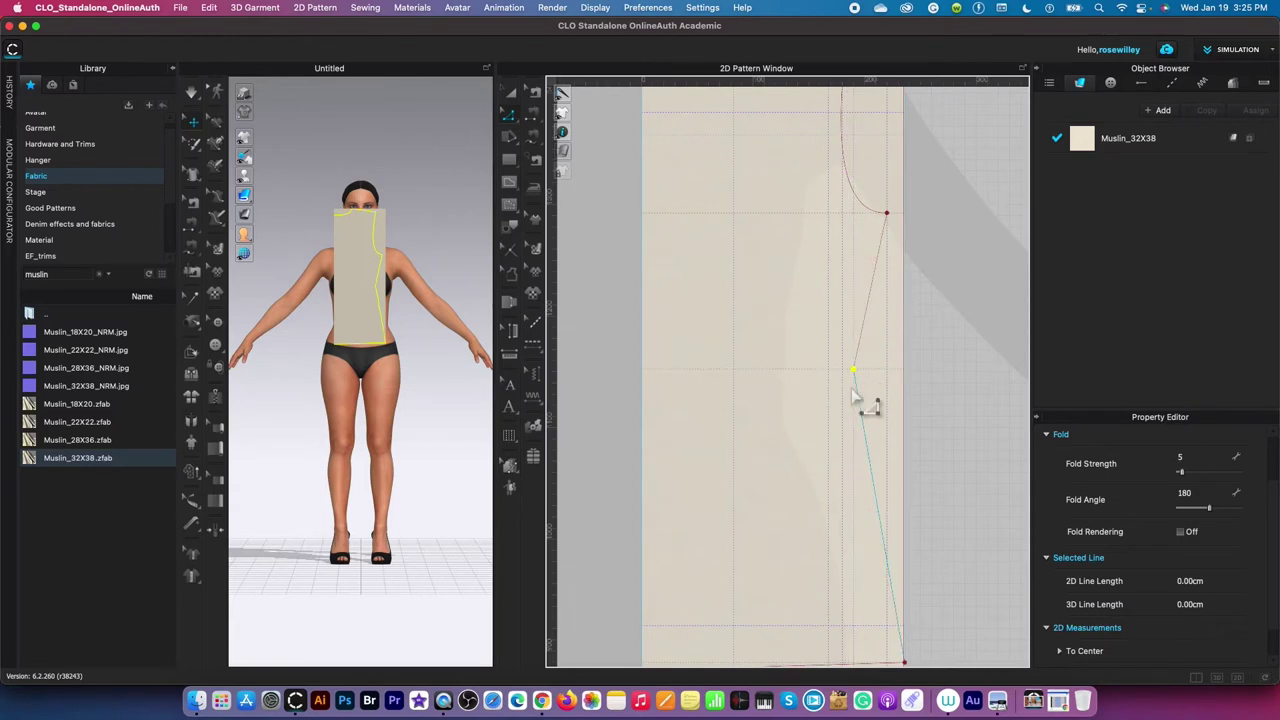
Step: Use Edit Curvature to bend the hem segment into a shallow curve about 23.62 cm long
scroll(858, 414, "down", 3)
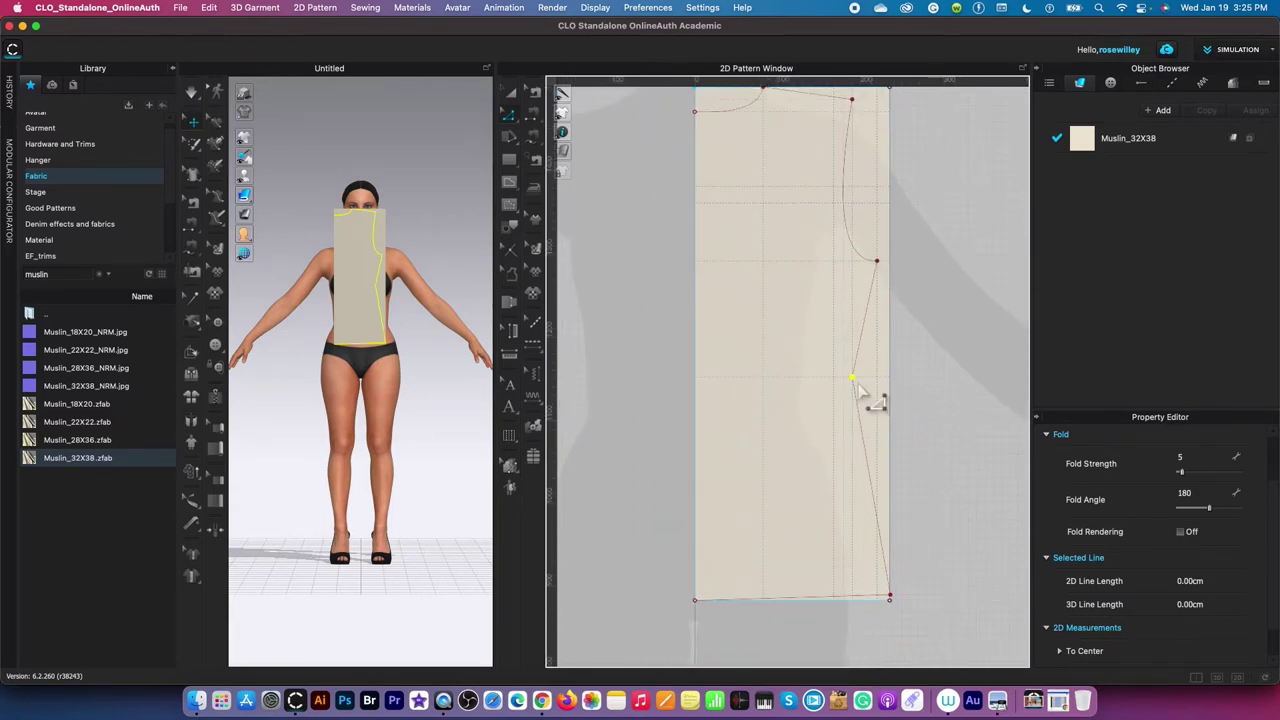
scroll(874, 177, "down", 2)
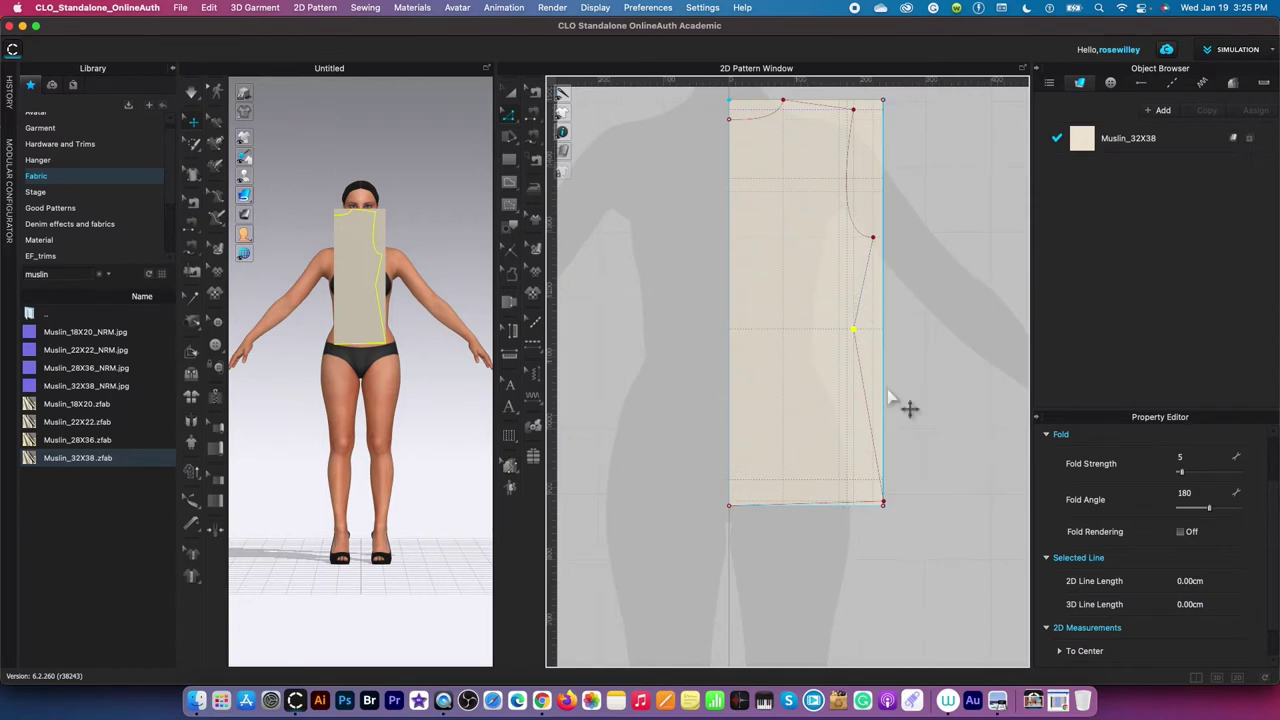
key("c")
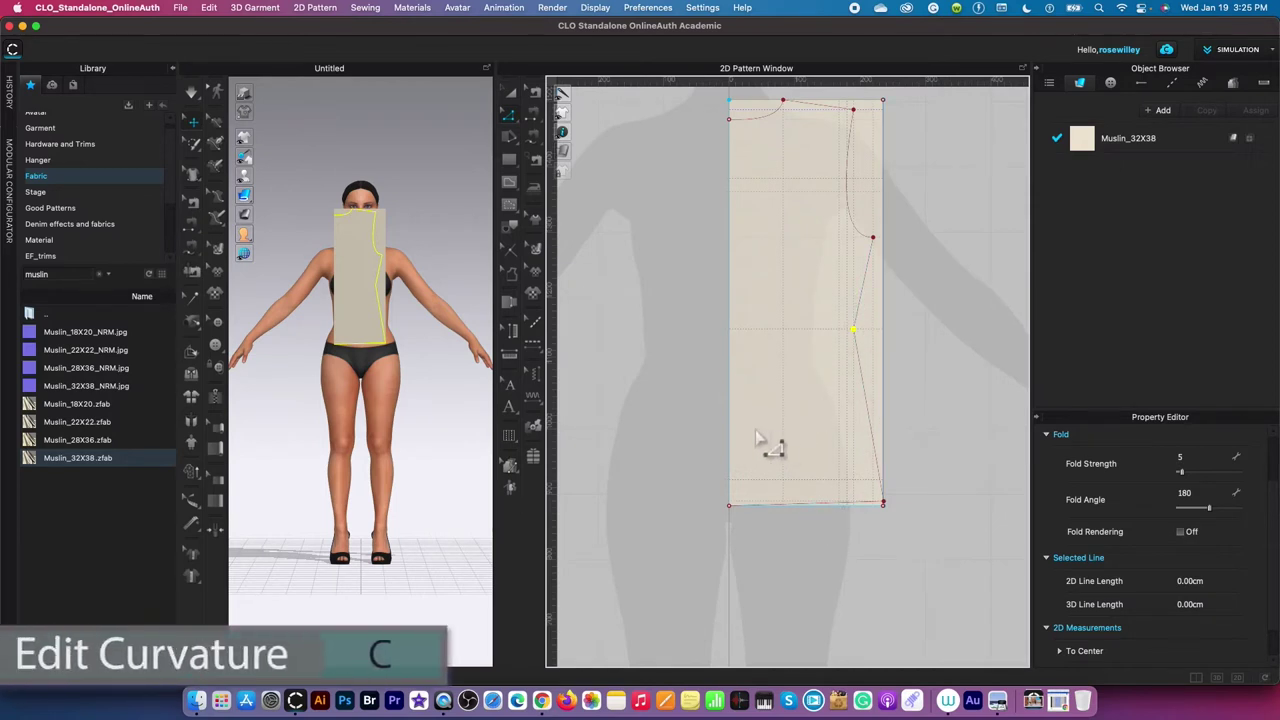
left_click(517, 122)
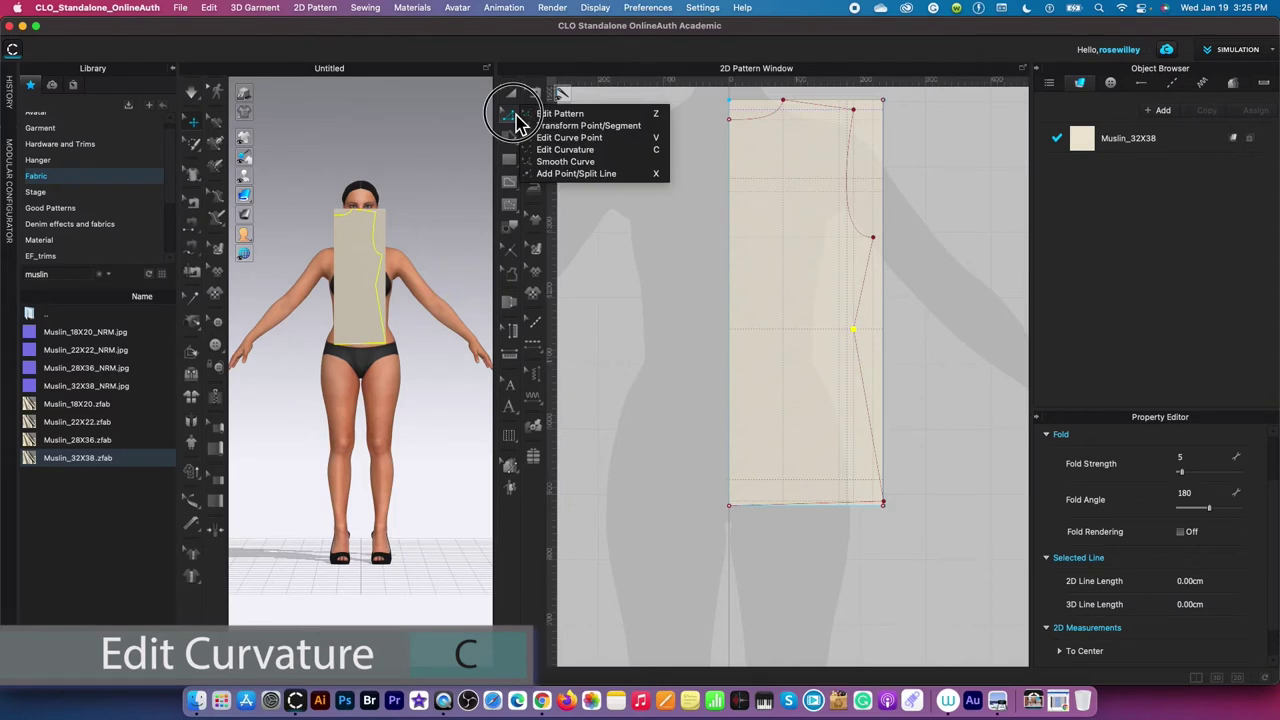
left_click(629, 151)
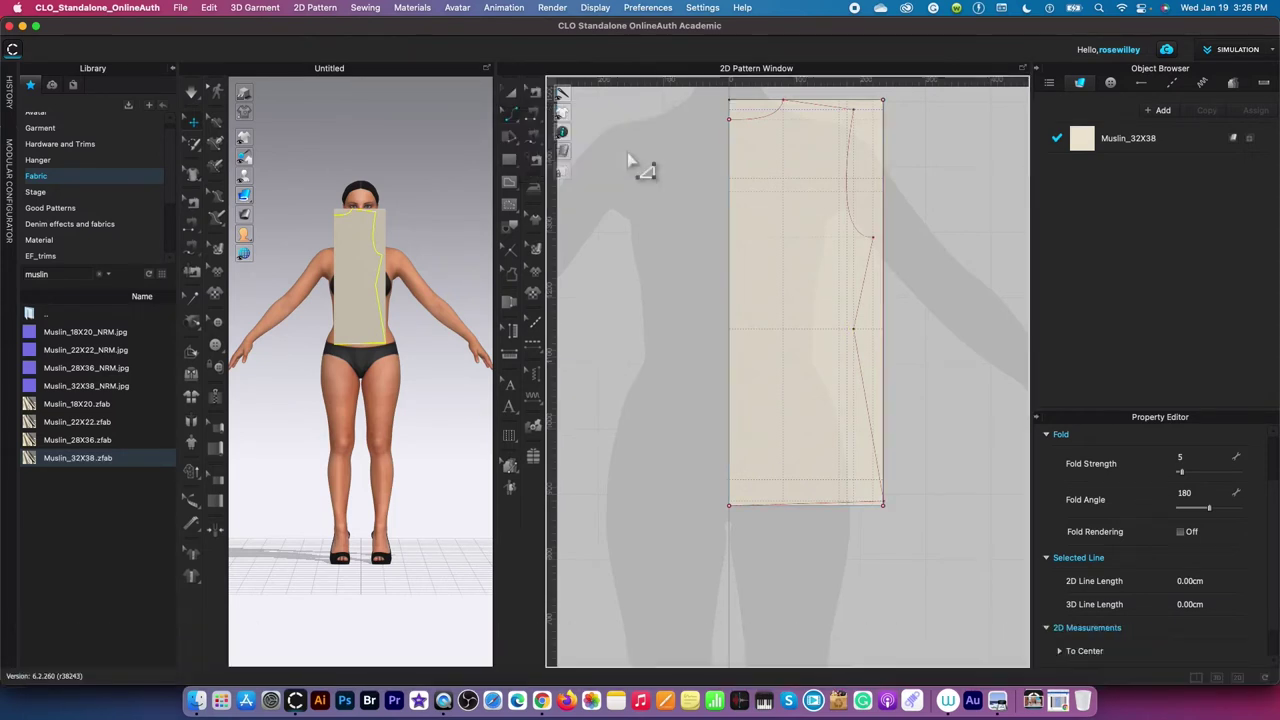
scroll(806, 556, "up", 5)
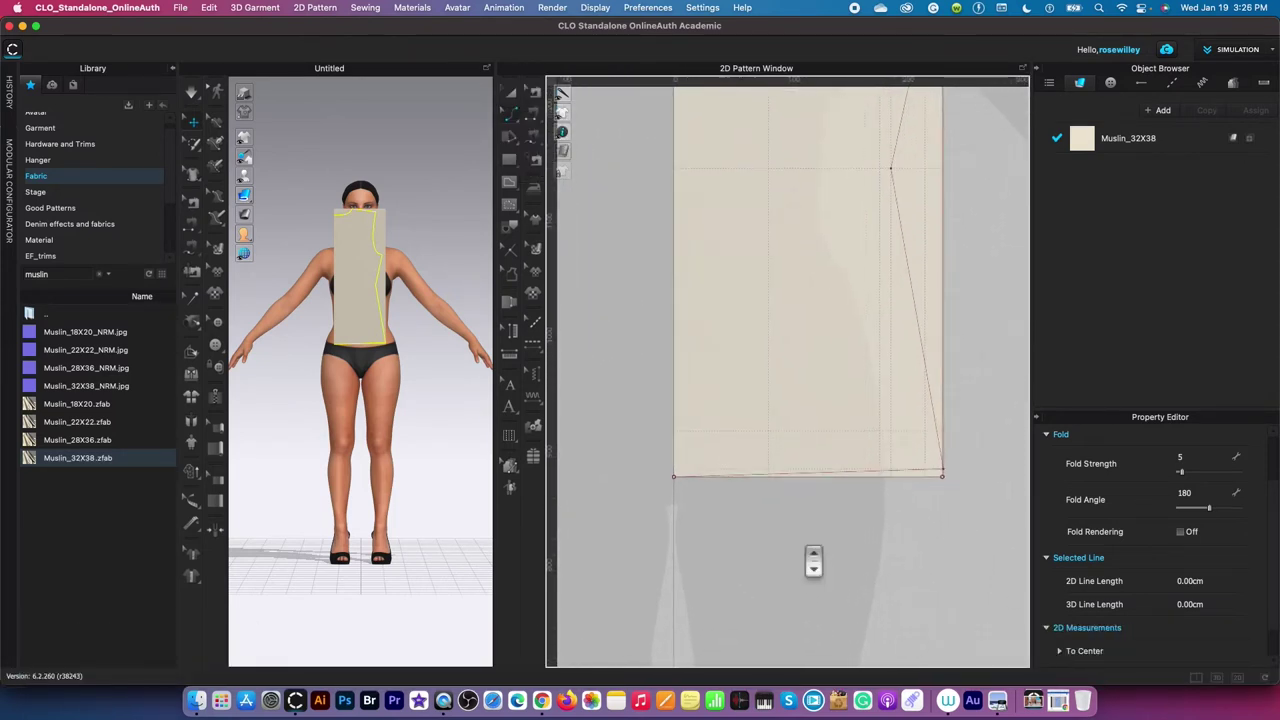
left_click(783, 466)
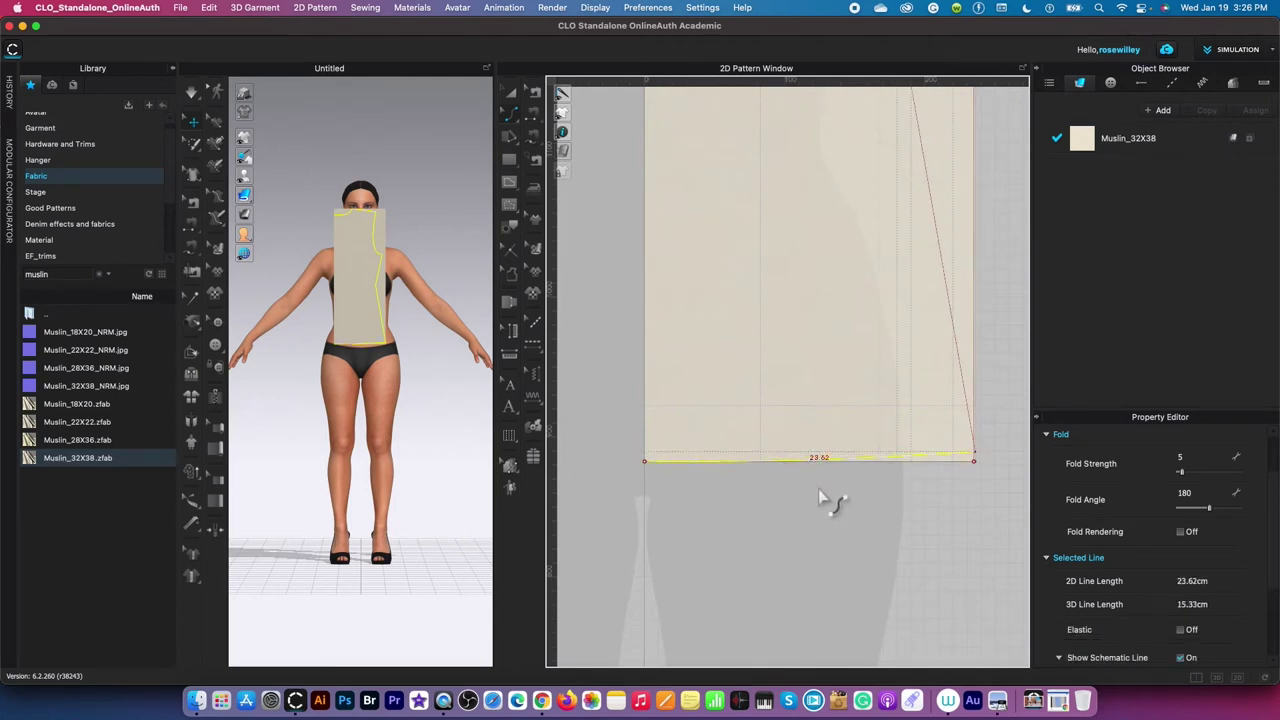
Step: Round the side seam's waist corner with Smooth Curve, using a line length of 1.5 cm
scroll(820, 497, "down", 8)
scroll(938, 288, "up", 3)
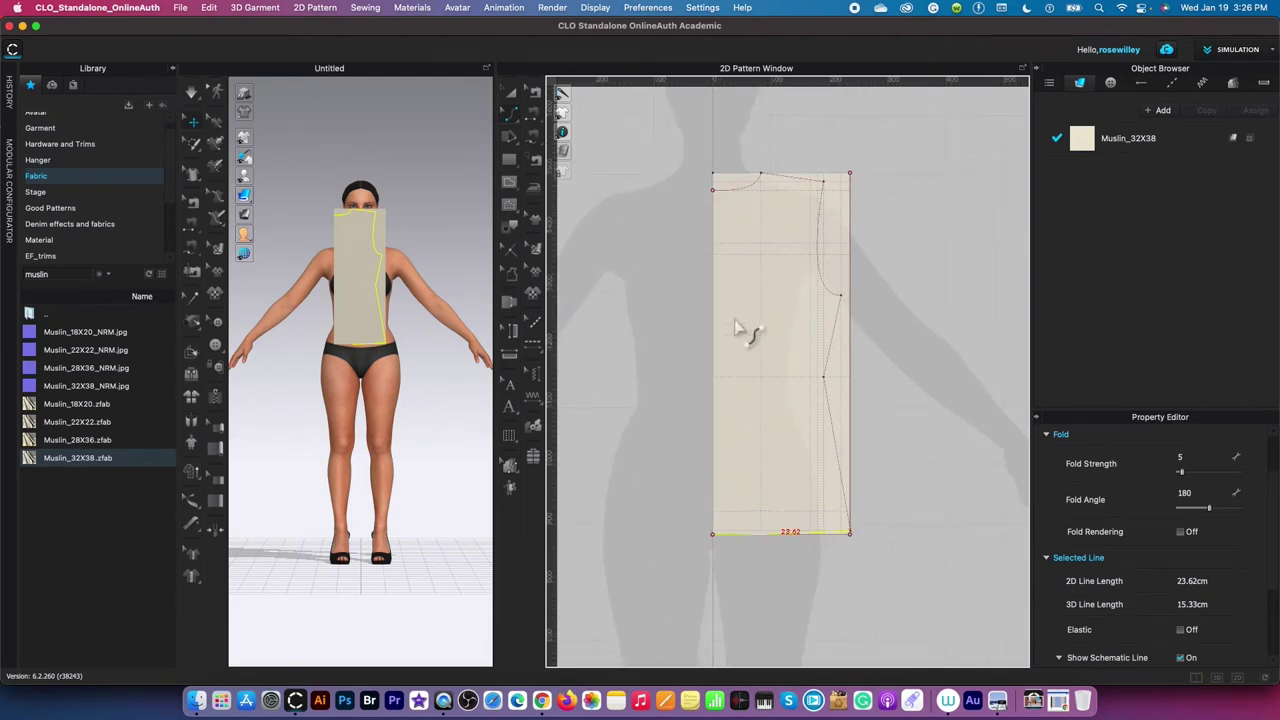
scroll(834, 395, "up", 2)
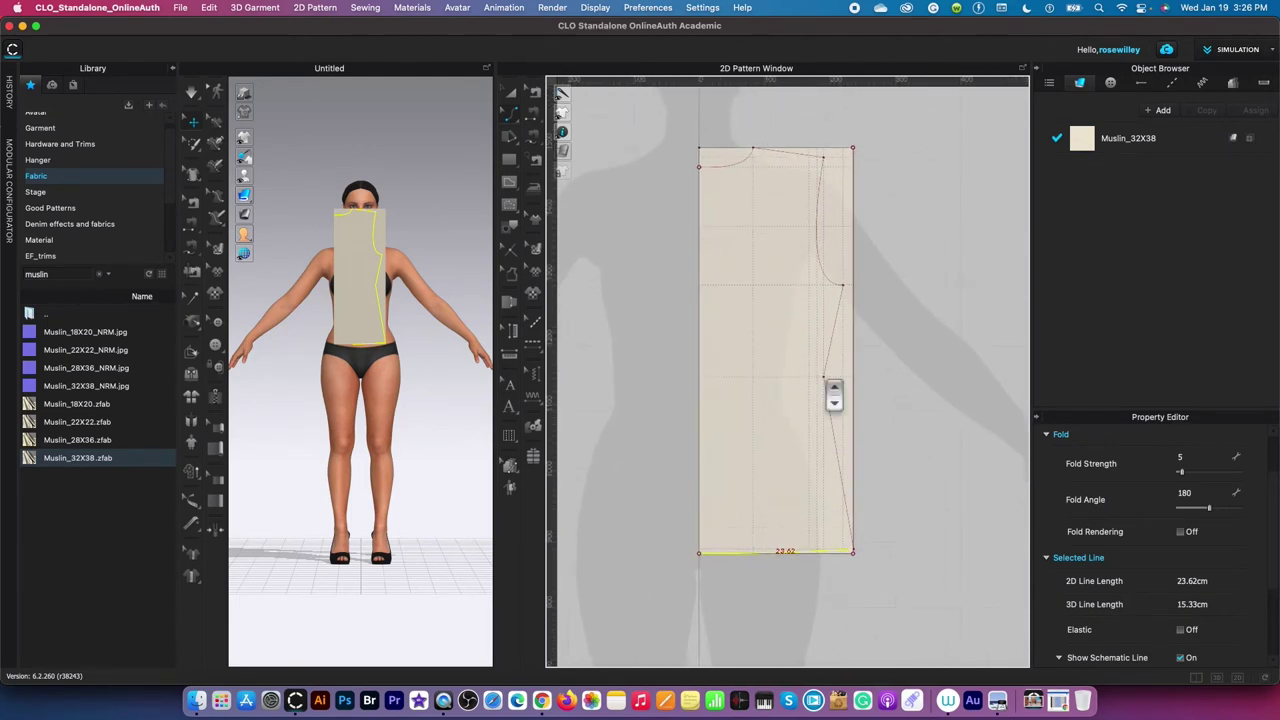
scroll(834, 395, "up", 1)
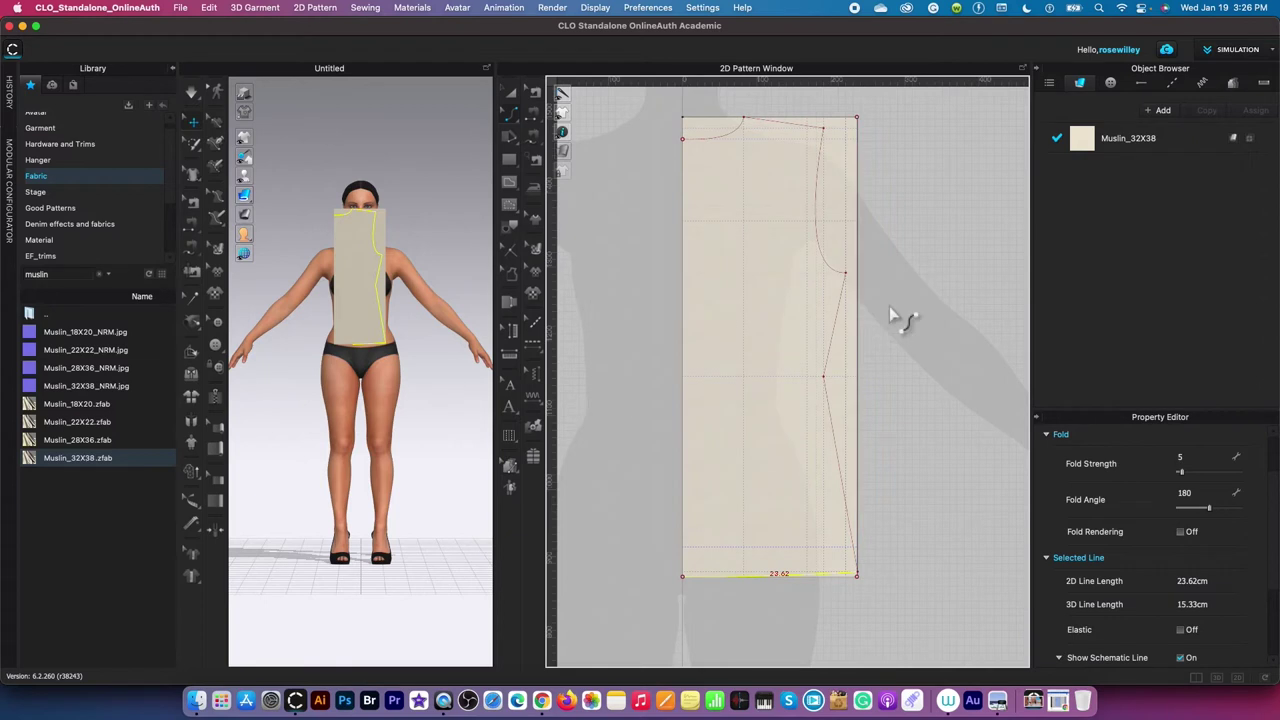
left_click(511, 117)
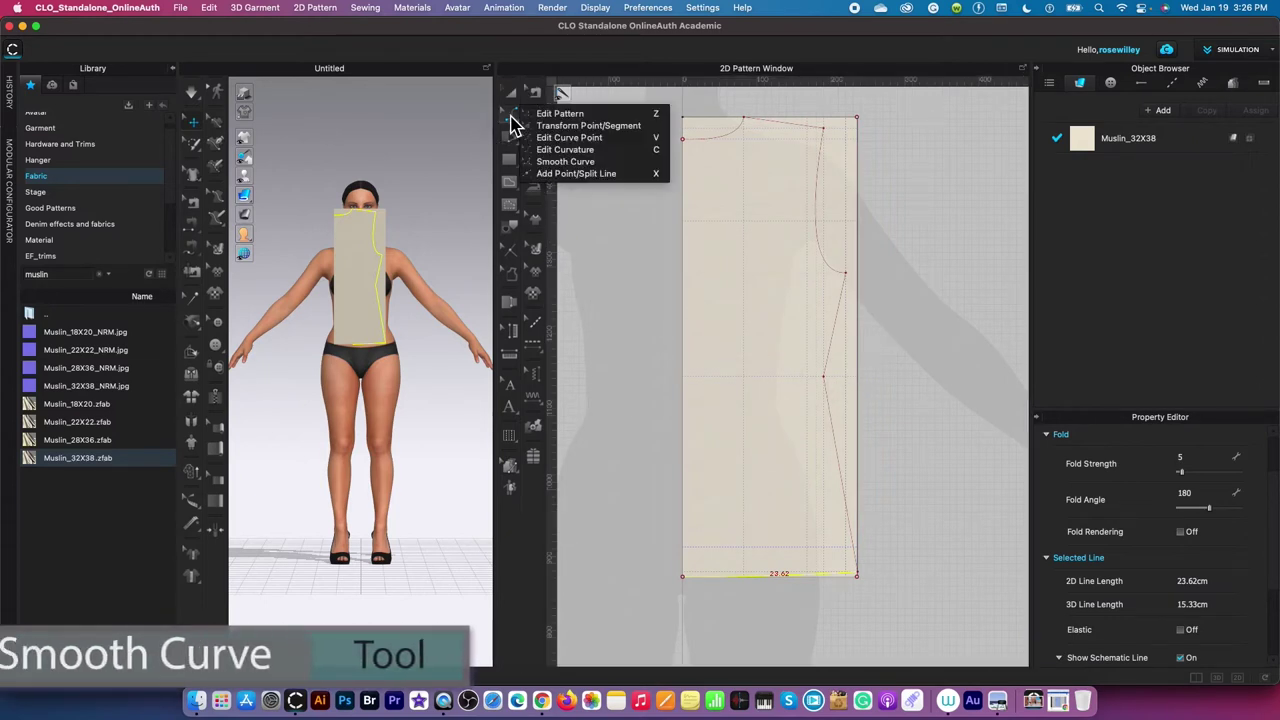
left_click(600, 162)
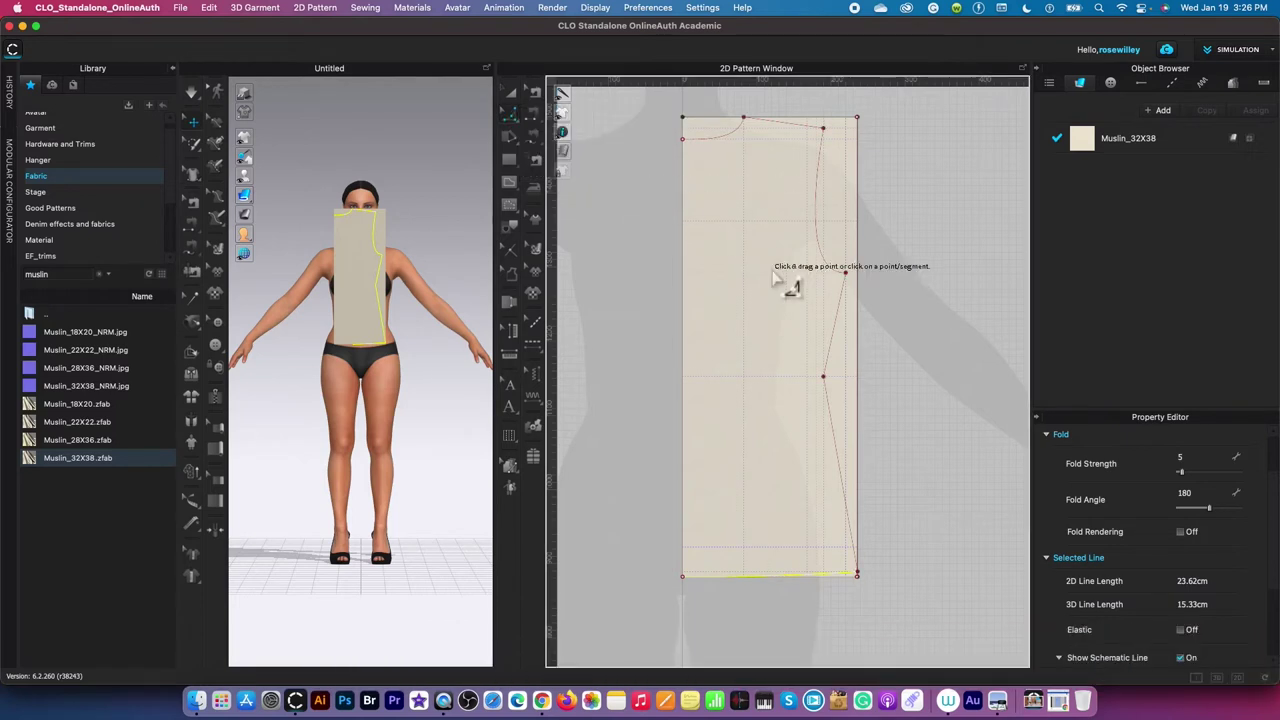
scroll(828, 372, "up", 1)
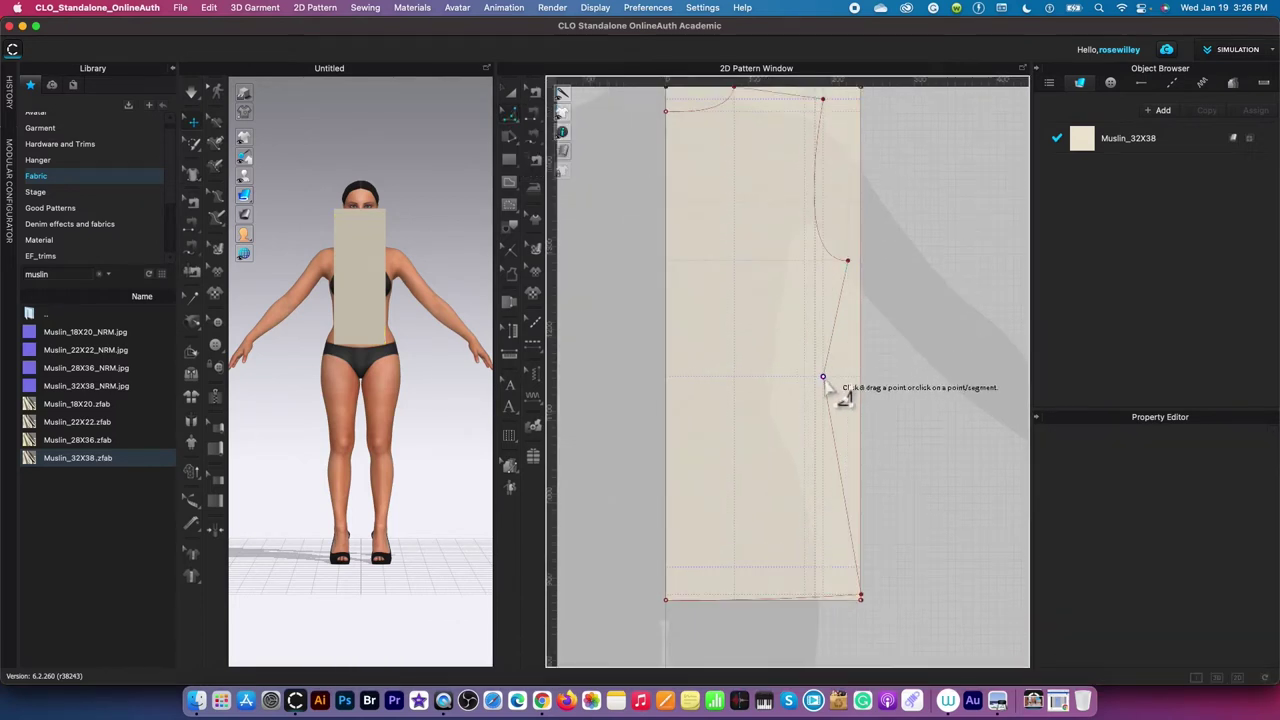
left_click(824, 379)
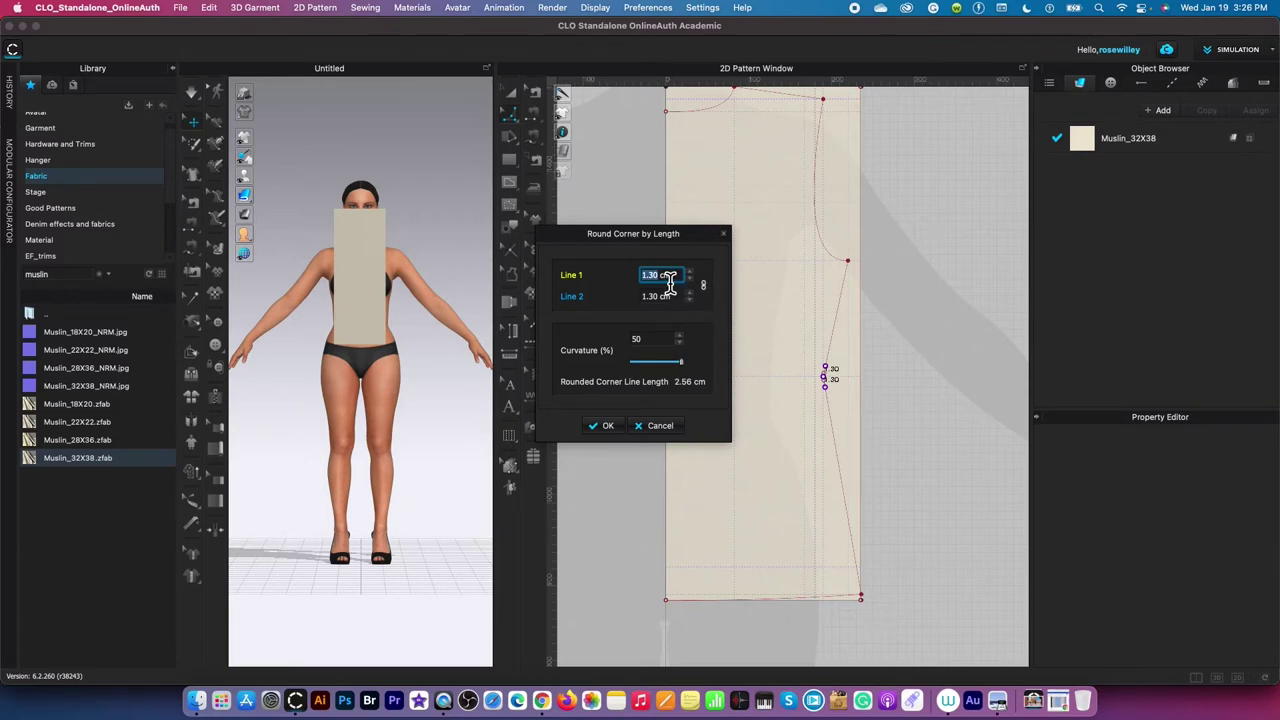
type("1.5")
left_click(605, 425)
Step: Refine the armhole curve to about 21.47 cm by levelling its lower handle with the underarm point and adjusting the upper handle
scroll(940, 300, "down", 3)
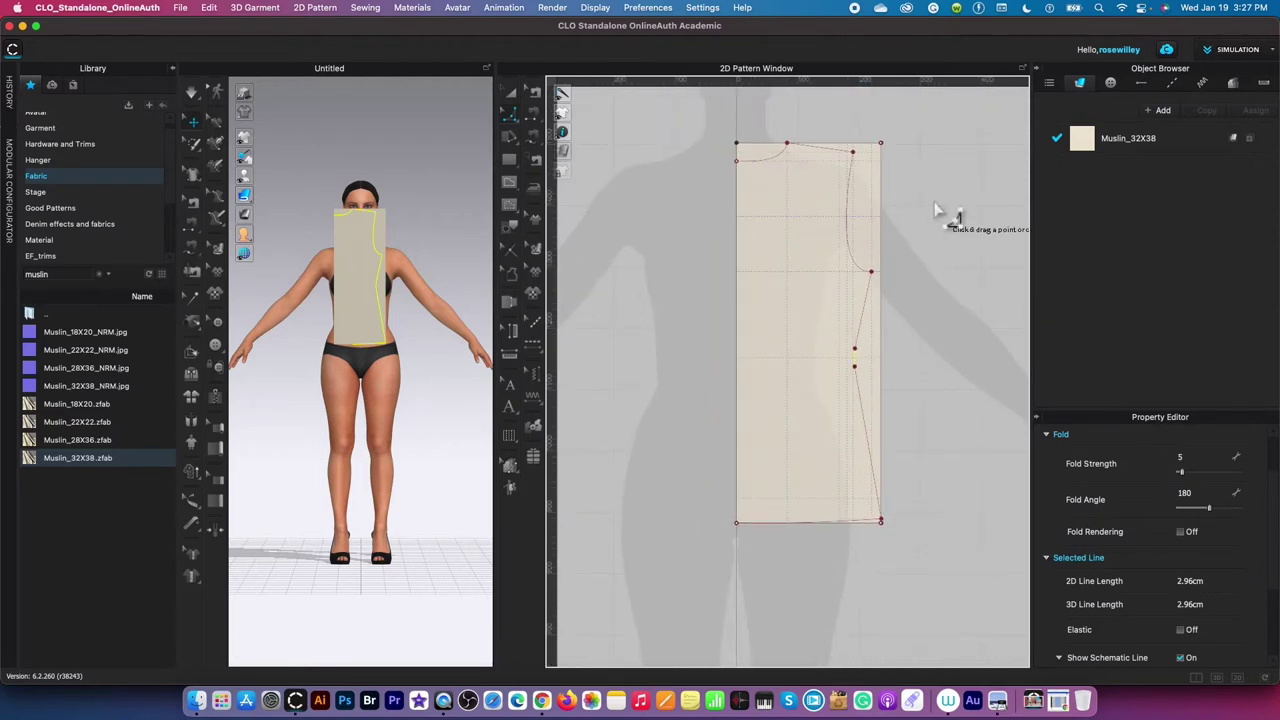
left_click(850, 212)
scroll(895, 218, "up", 1)
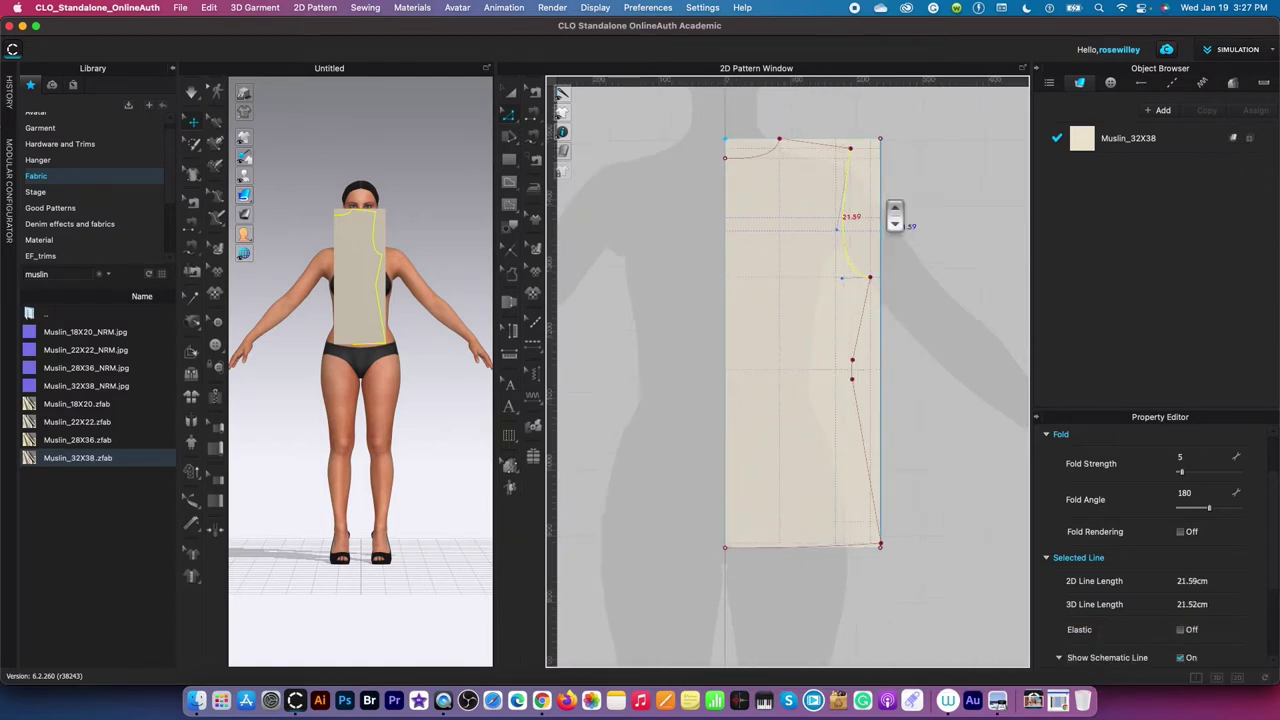
scroll(895, 218, "up", 5)
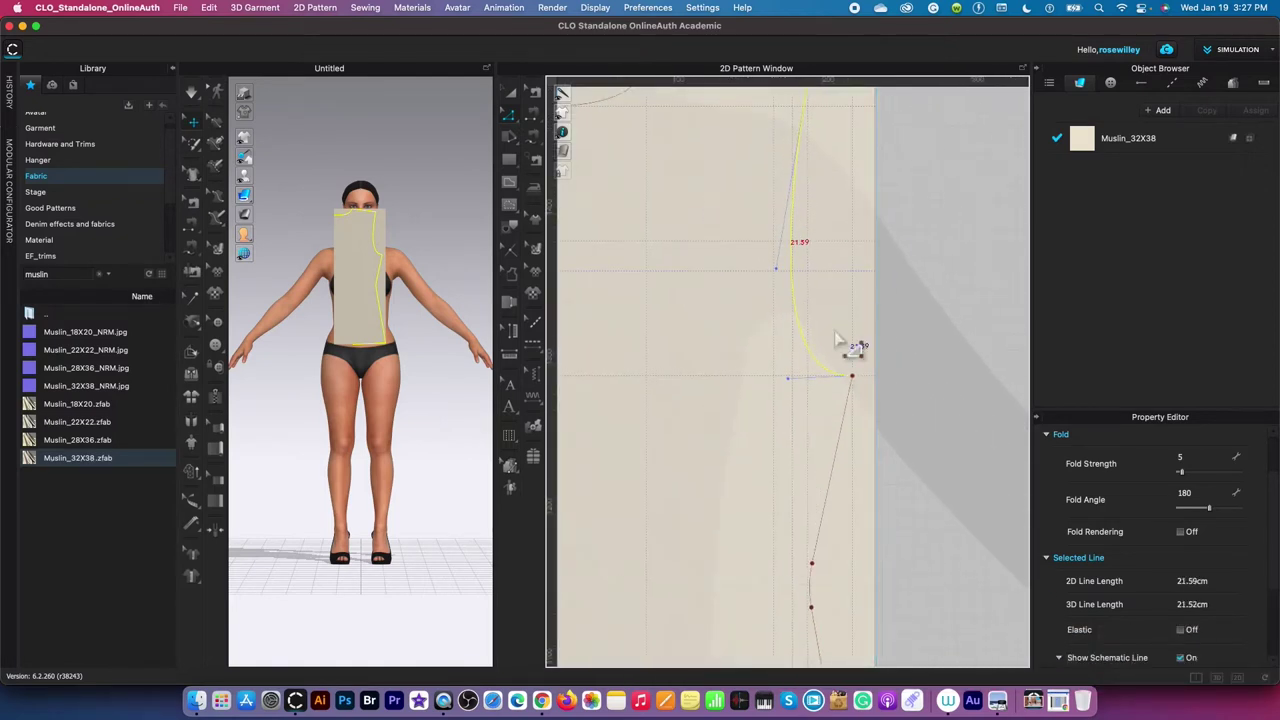
left_click(789, 380)
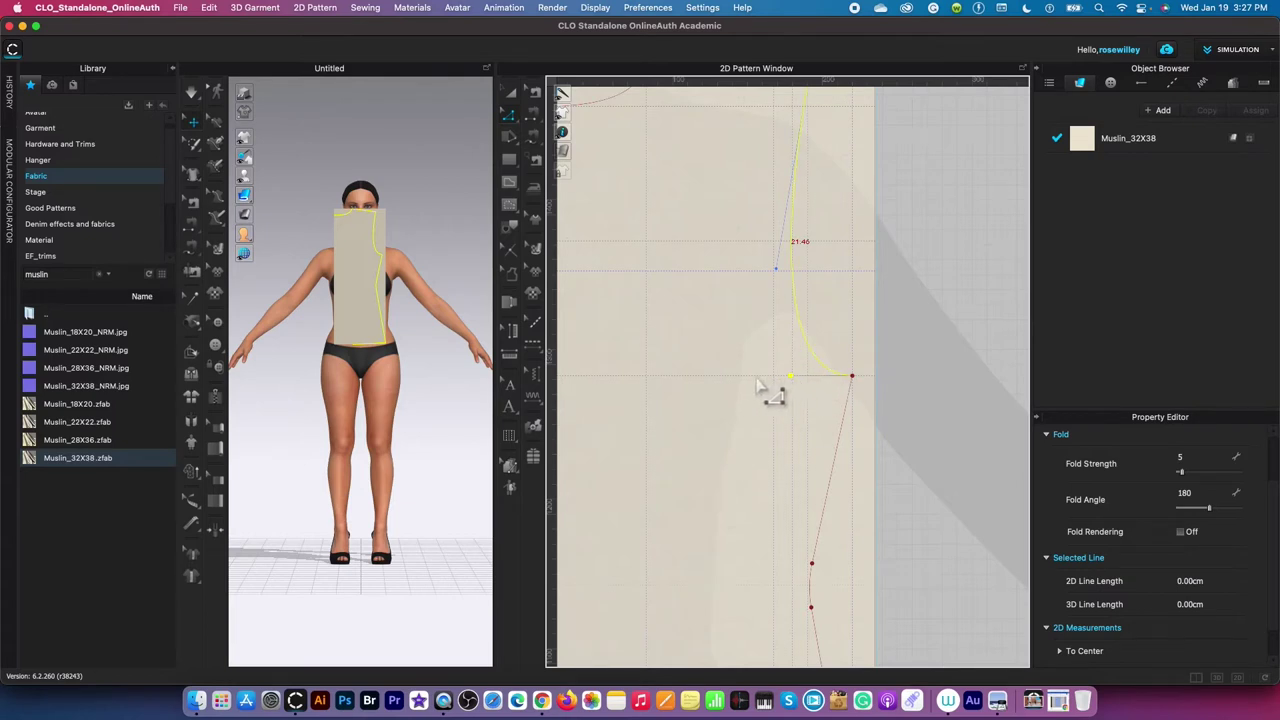
scroll(837, 220, "down", 1)
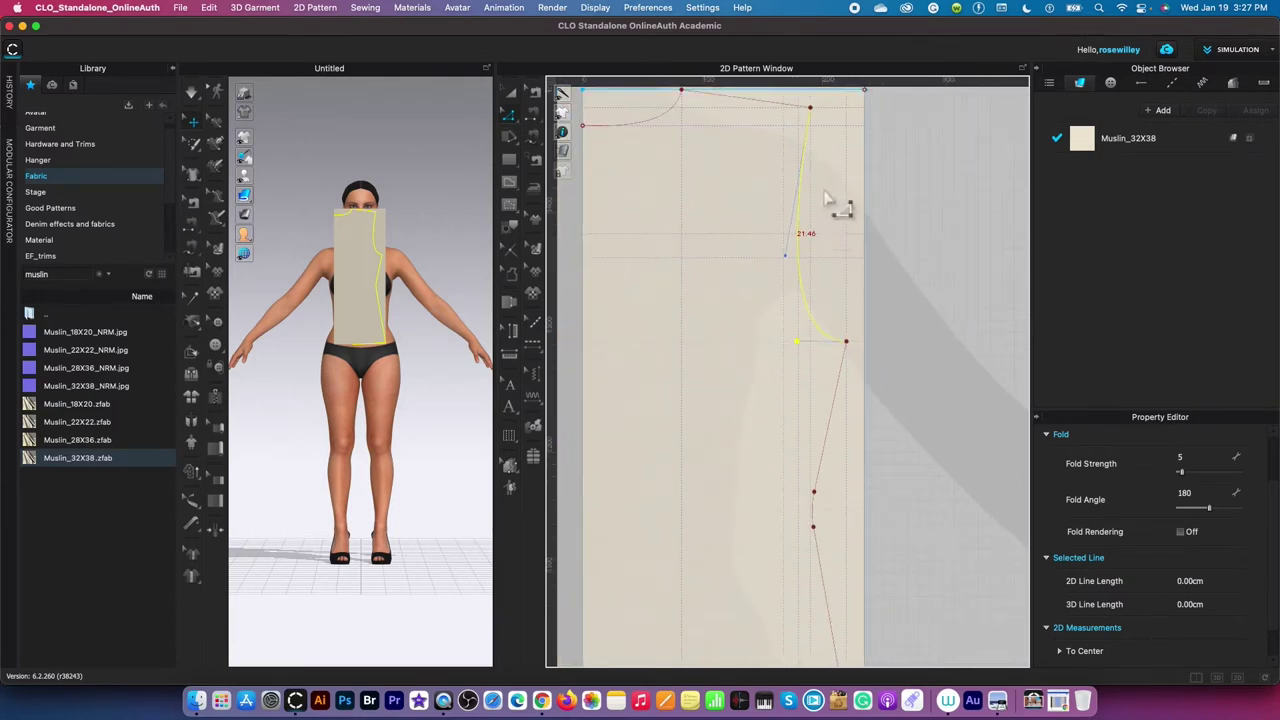
left_click_drag(788, 263, 786, 259)
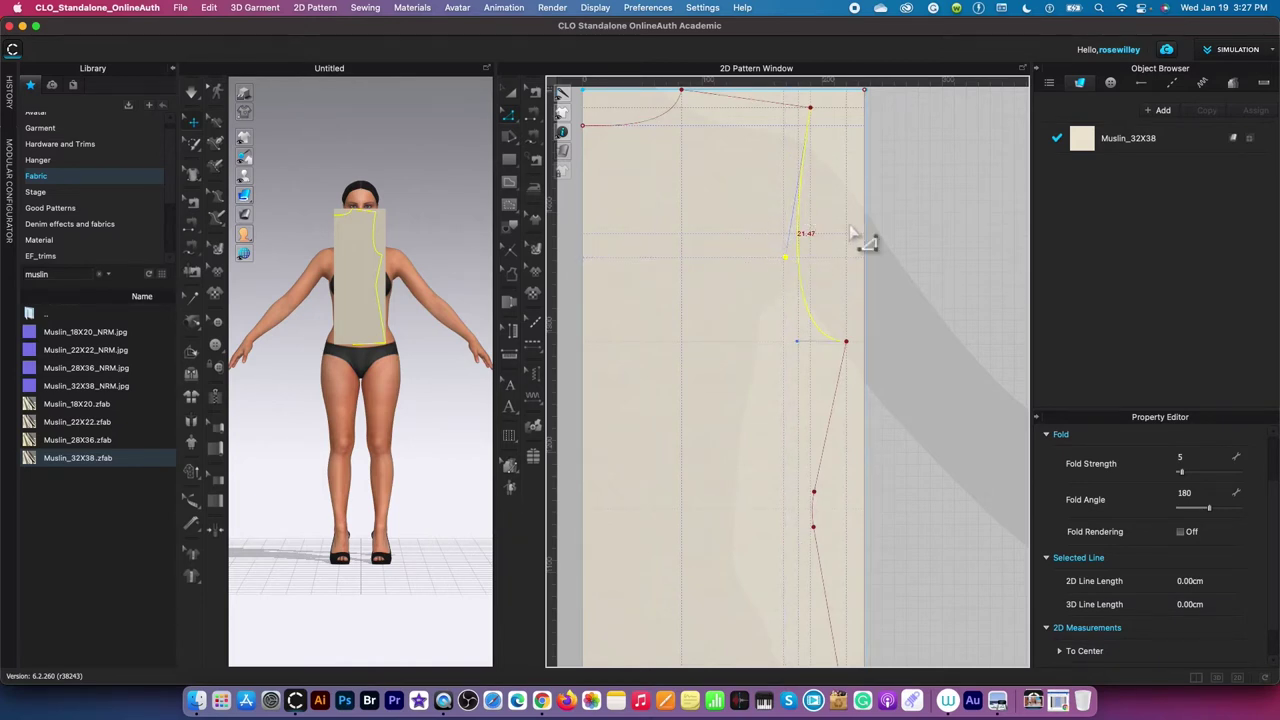
left_click(918, 184)
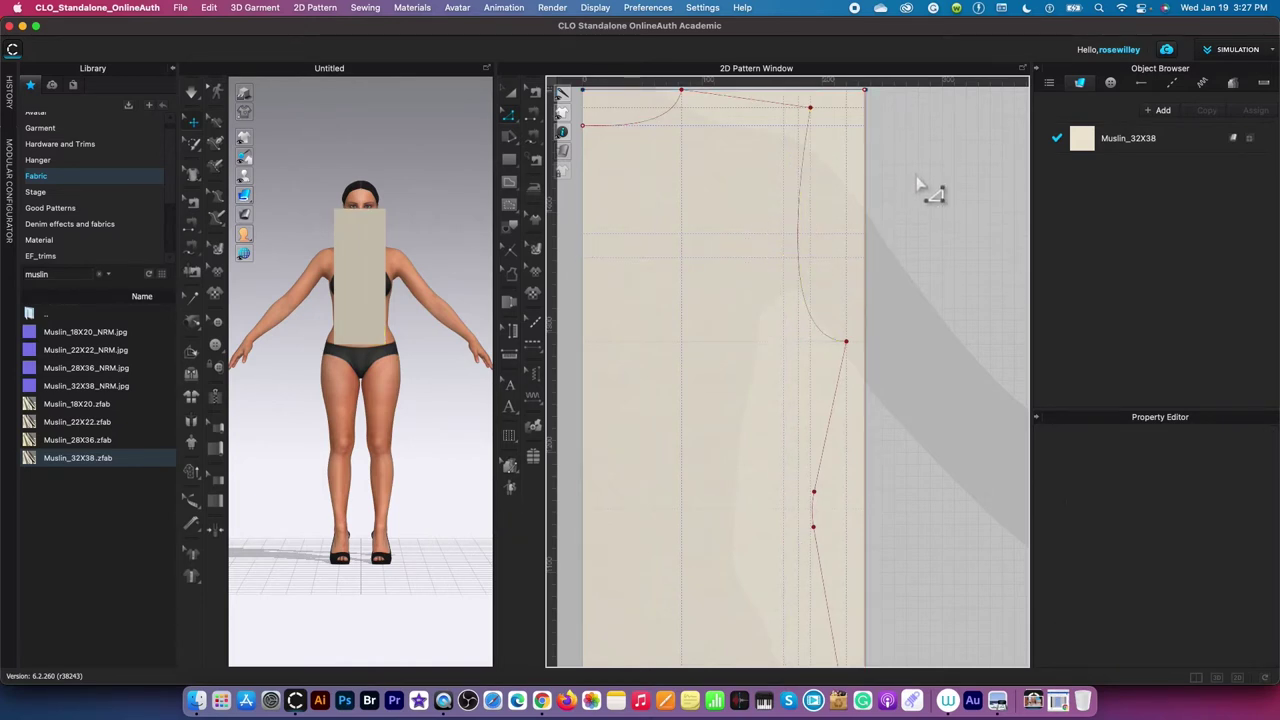
Step: Refine the neckline curve by repositioning both of its handles so it leaves the centre back horizontally along the guide
scroll(818, 322, "down", 6)
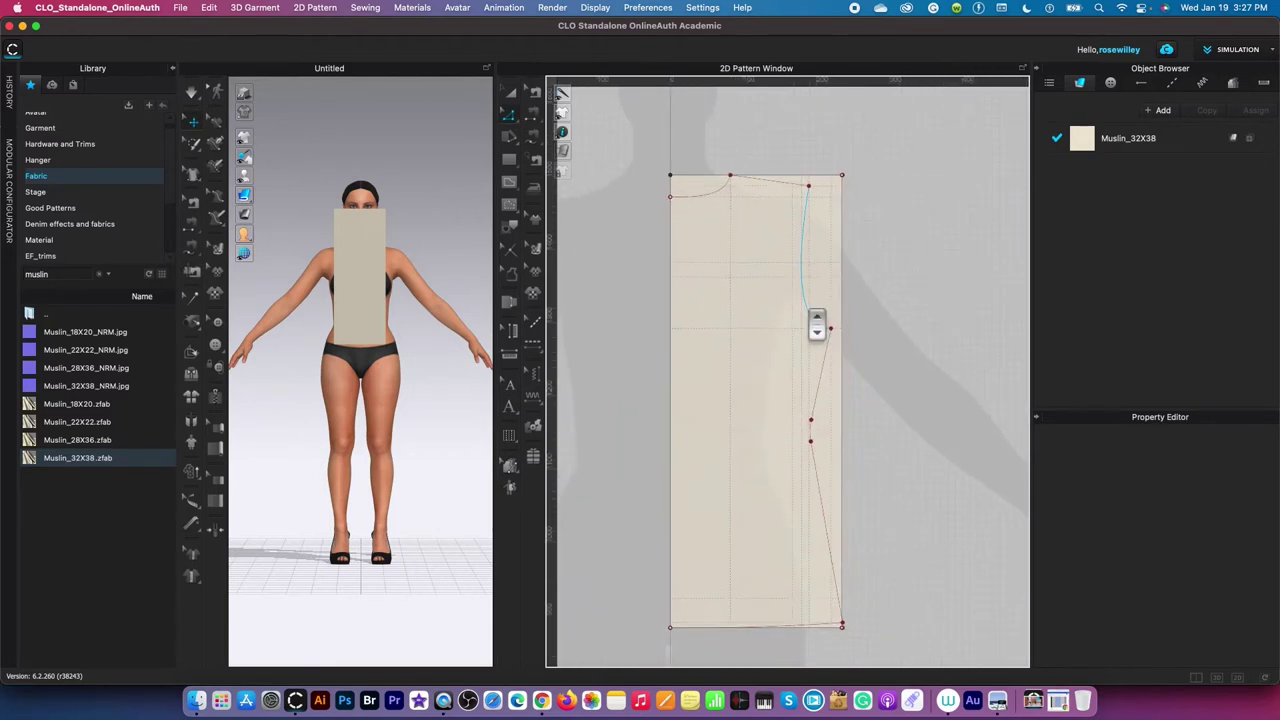
left_click(704, 201)
scroll(703, 202, "up", 5)
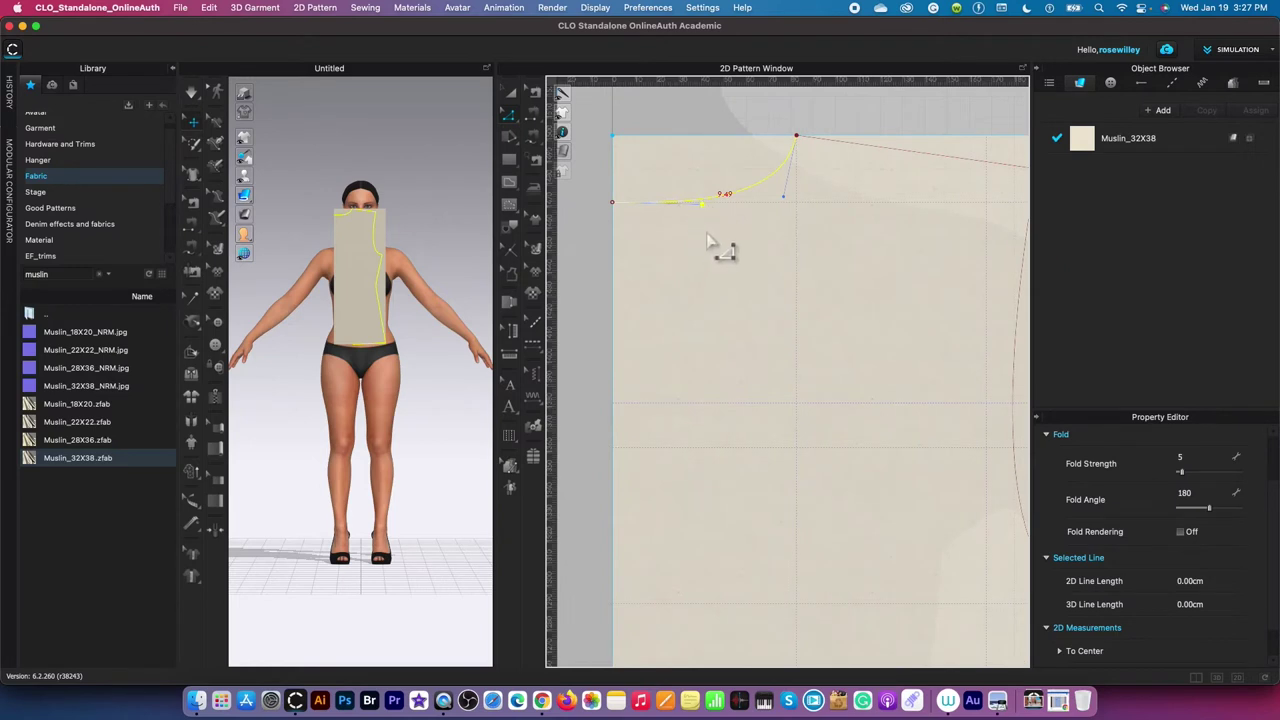
left_click(703, 205)
left_click_drag(705, 205, 705, 206)
left_click_drag(785, 200, 788, 208)
left_click(705, 206)
left_click_drag(705, 206, 722, 206)
scroll(648, 207, "up", 1)
scroll(722, 215, "down", 3)
scroll(737, 240, "down", 5)
scroll(741, 345, "up", 2)
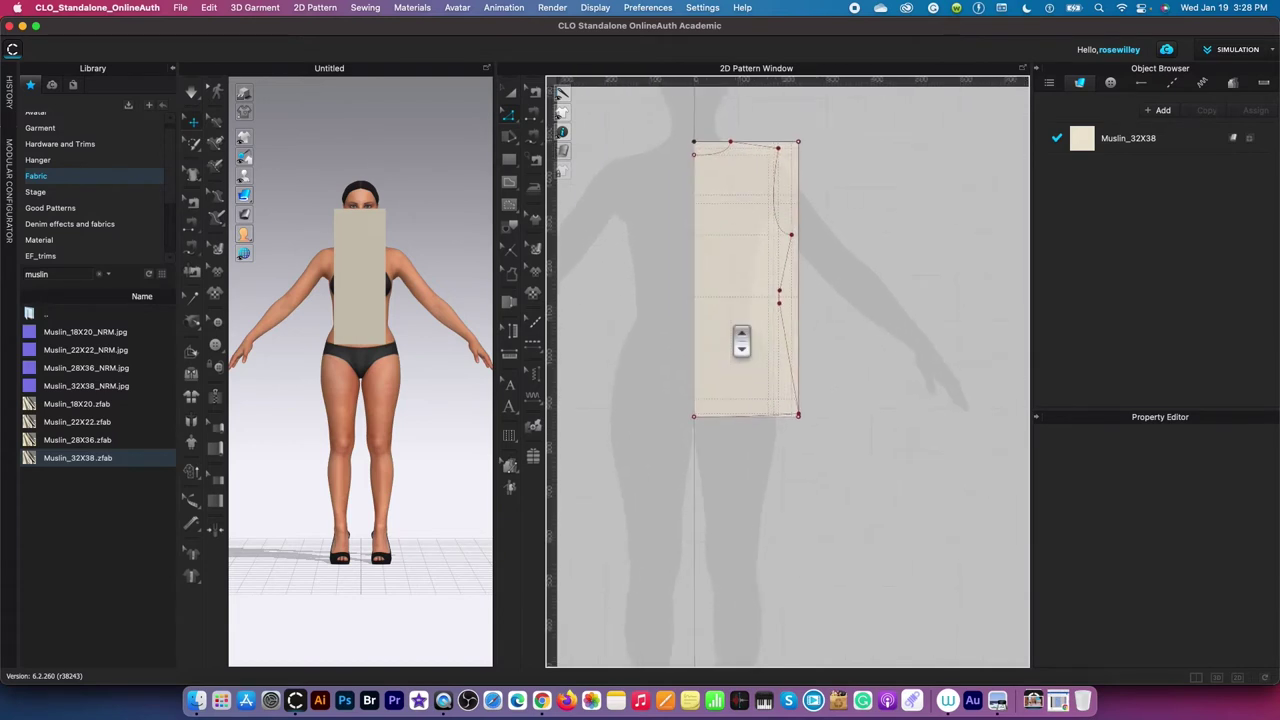
Step: Trace the back outline together with the centre back edge as a separate pattern, and place it beside the avatar silhouette's legs
scroll(770, 130, "up", 1)
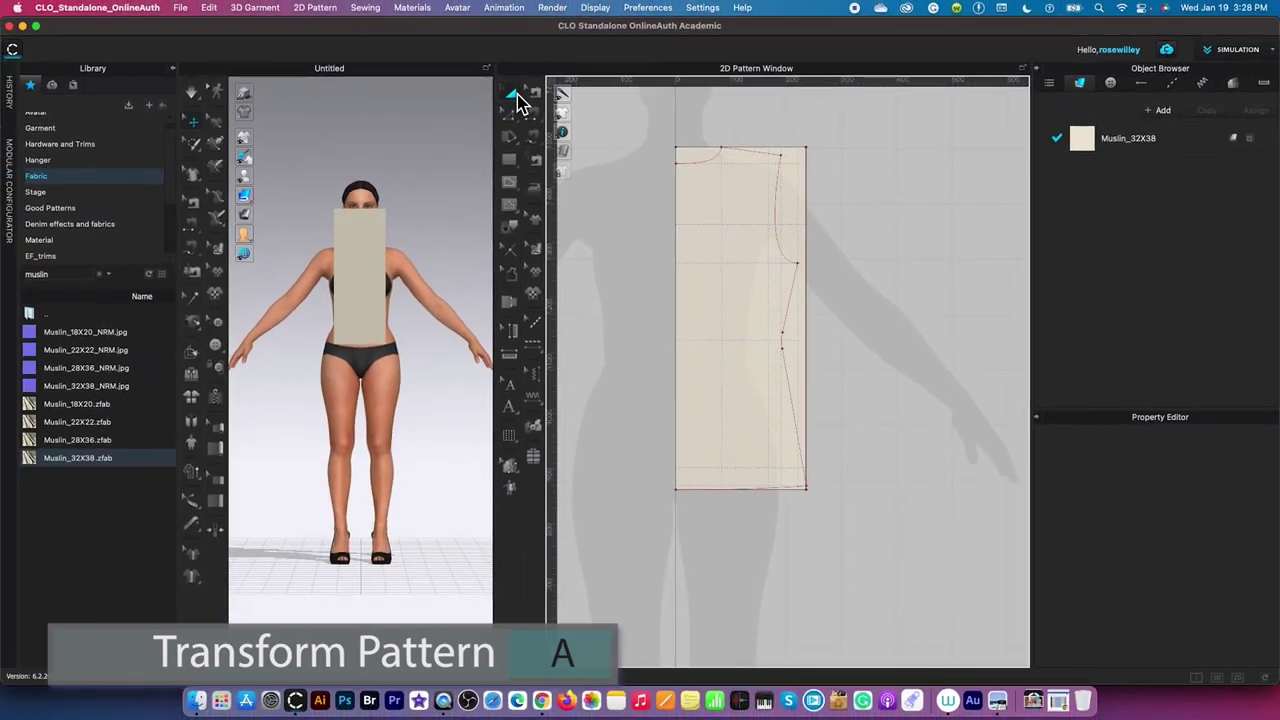
left_click(763, 160)
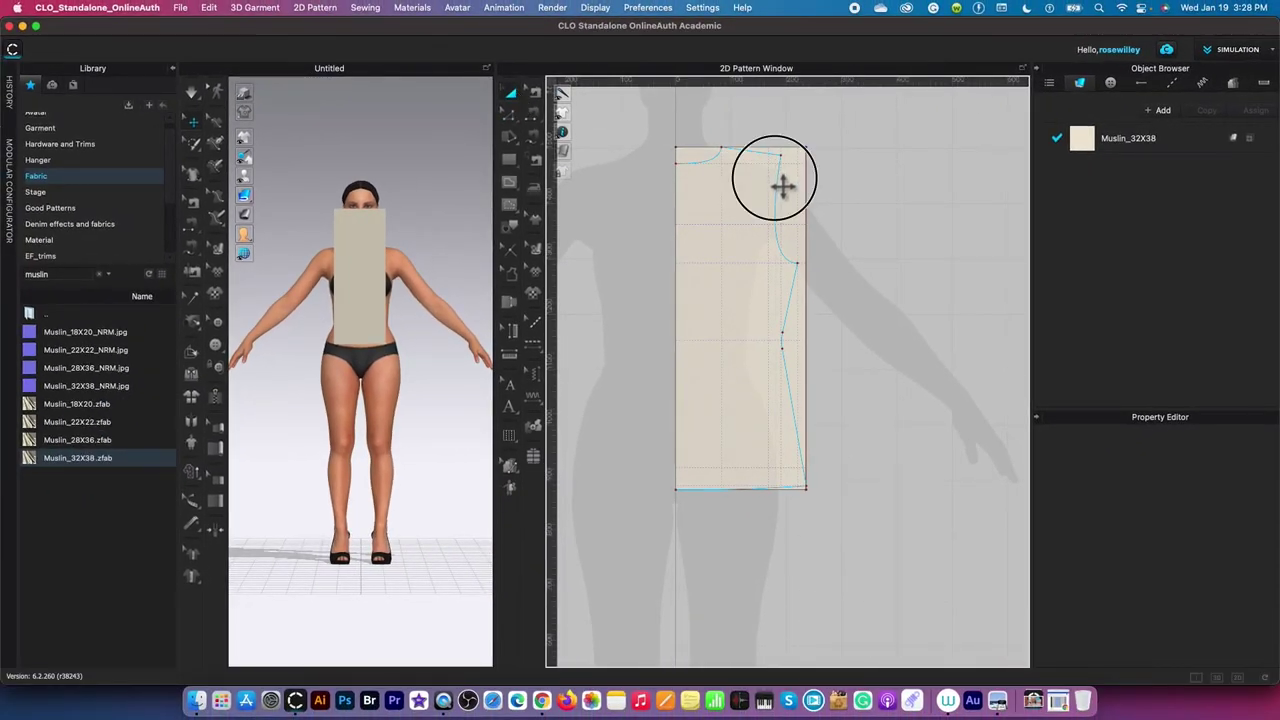
left_click(783, 186)
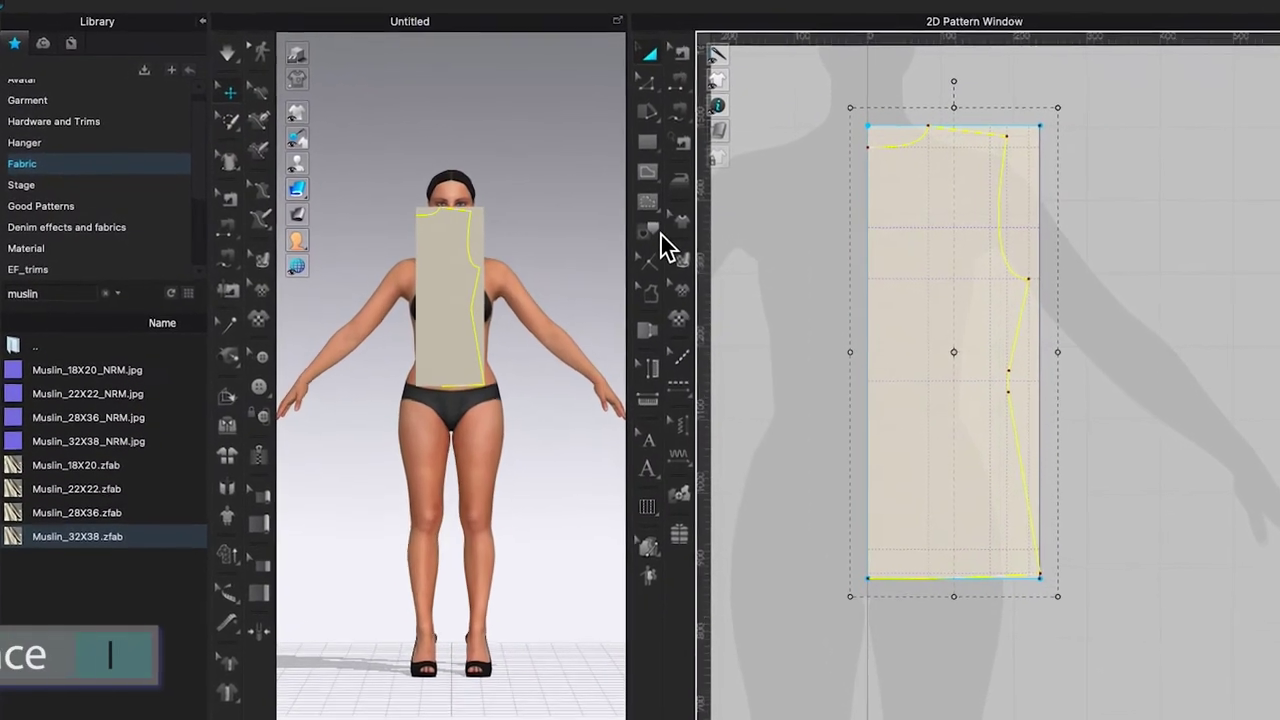
left_click(650, 232)
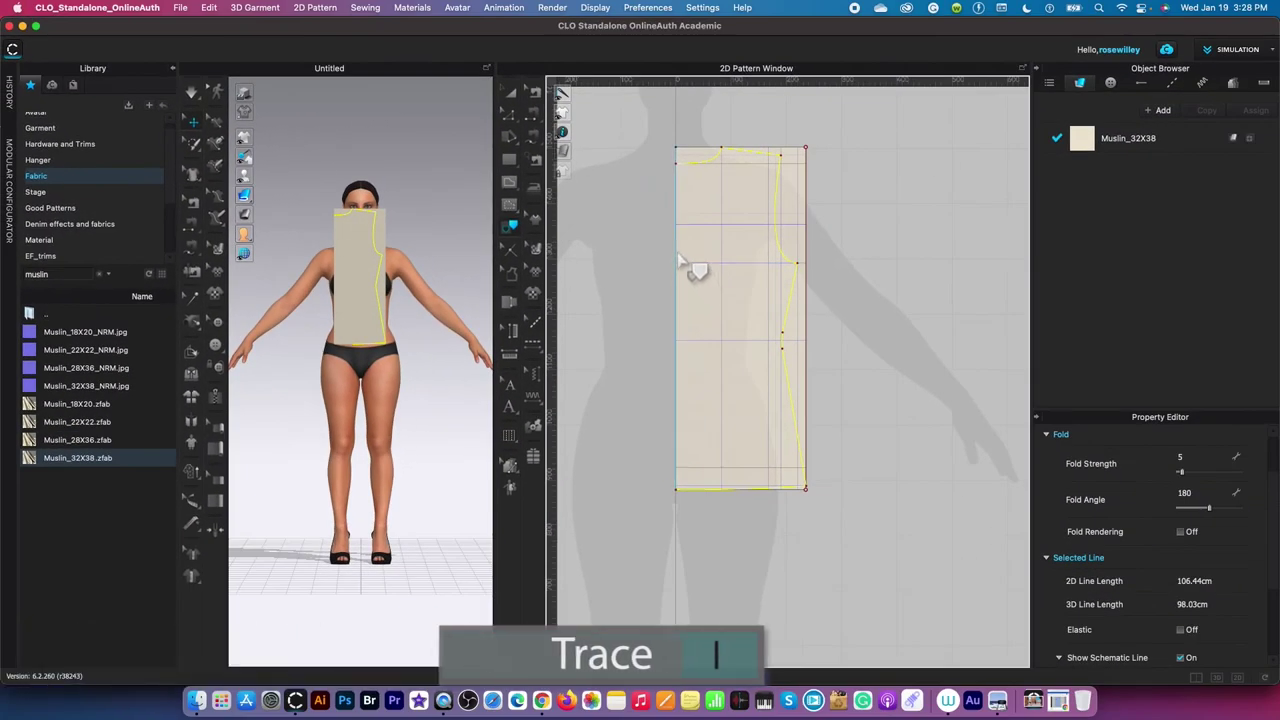
left_click(763, 262)
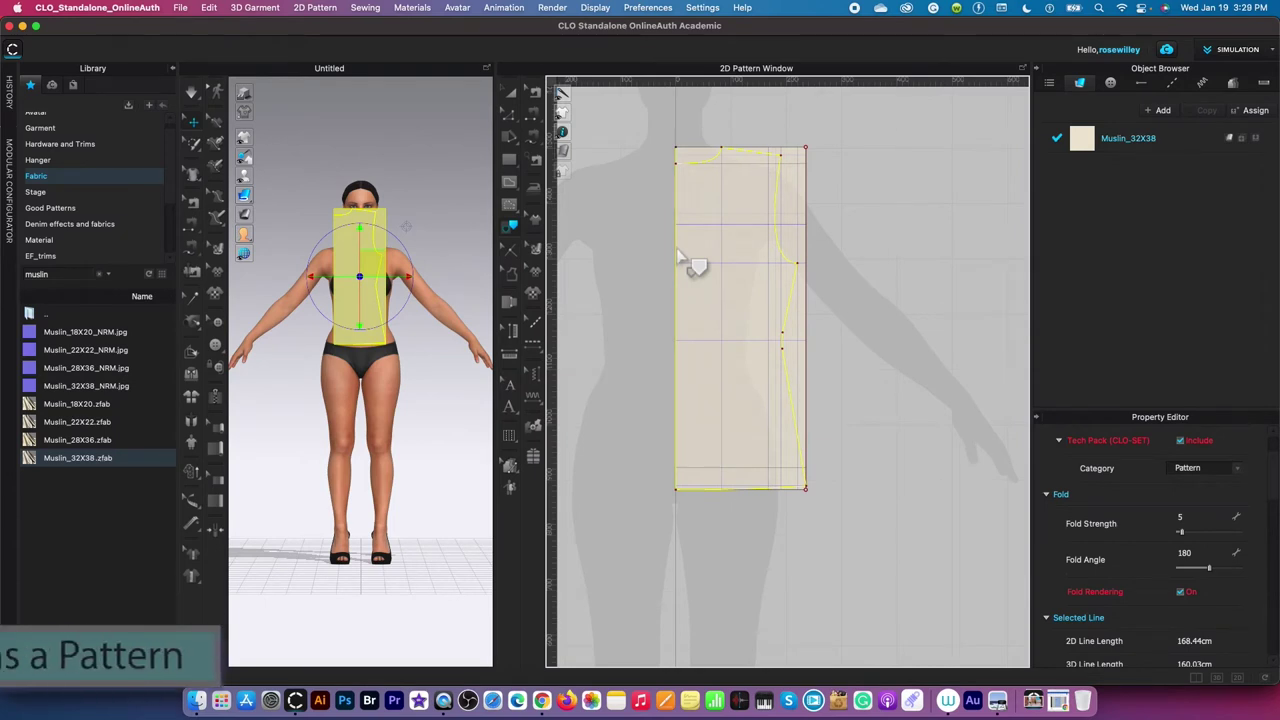
right_click(679, 252)
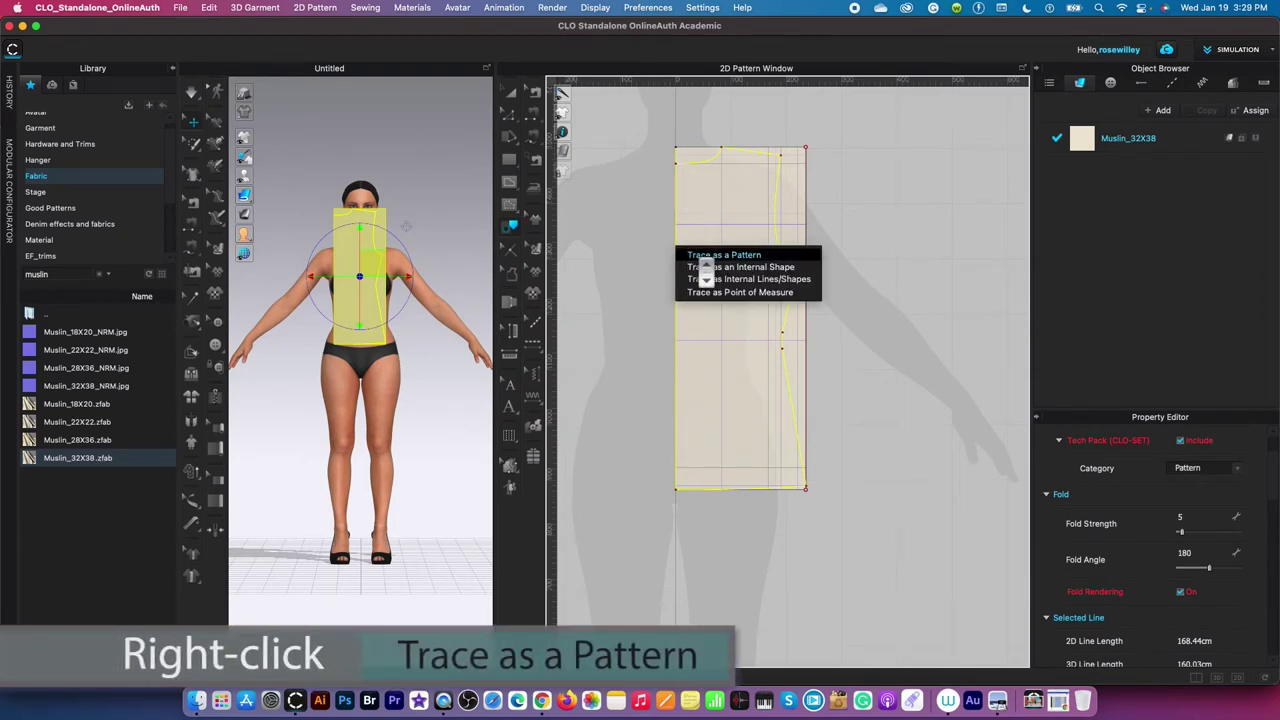
left_click(772, 255)
scroll(772, 262, "down", 5)
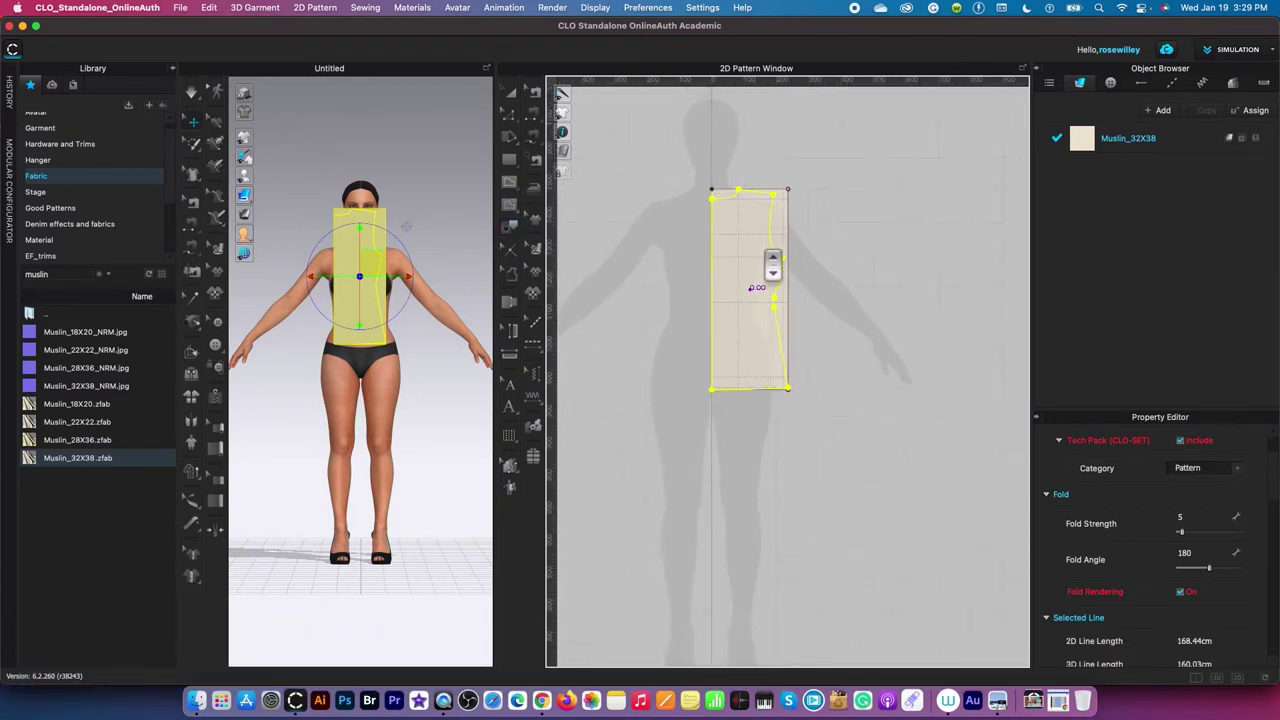
mouse_move(772, 262)
left_mouse_down()
mouse_move(900, 349)
mouse_move(904, 437)
left_mouse_up()
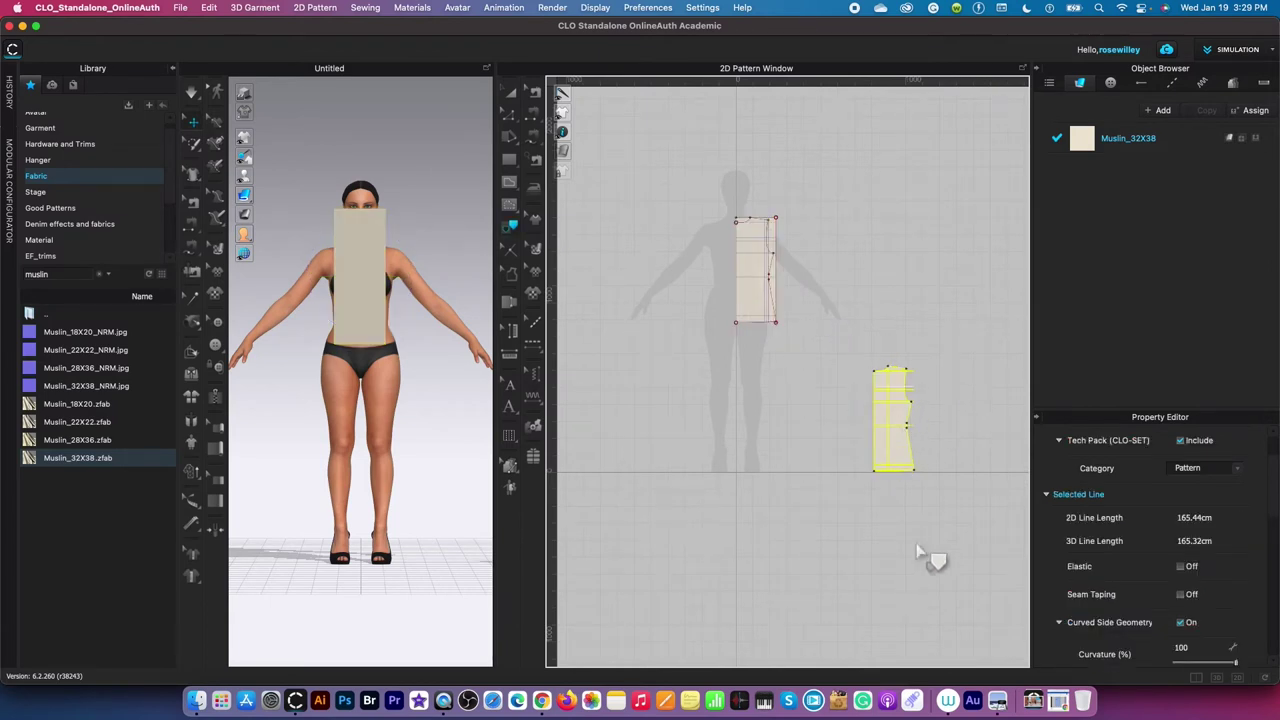
scroll(925, 557, "up", 1)
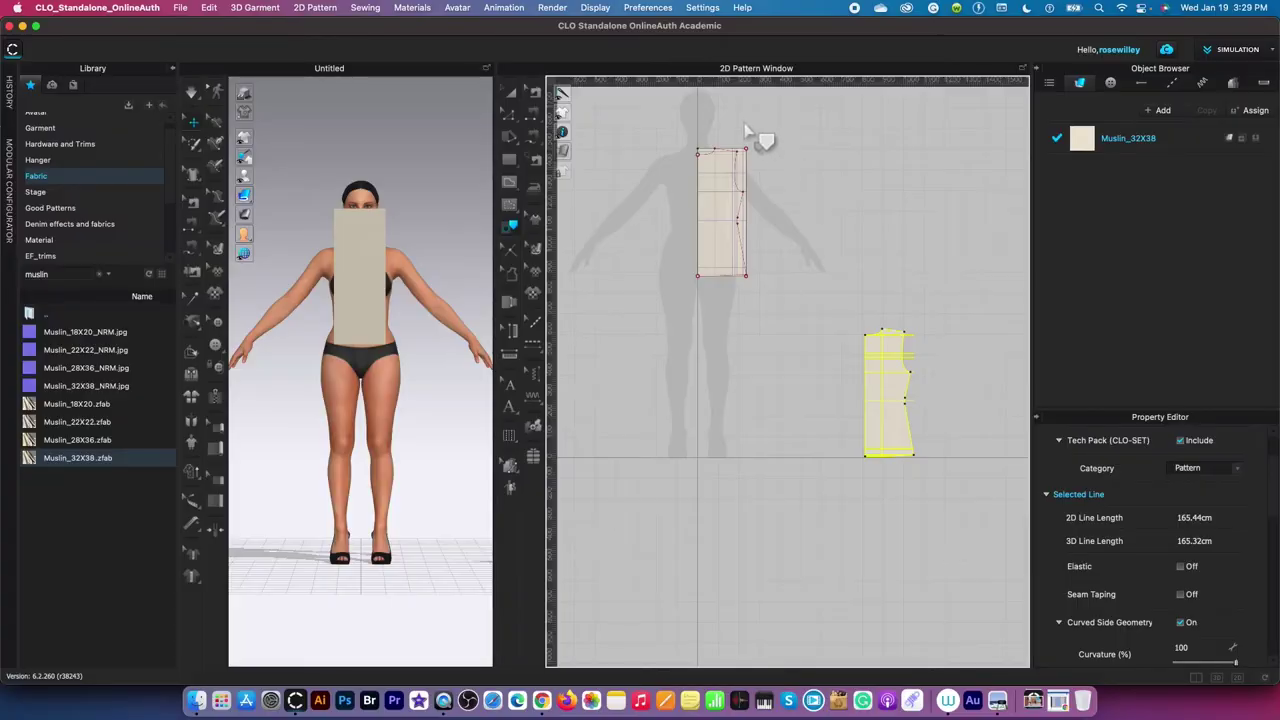
scroll(740, 130, "up", 3)
scroll(705, 130, "up", 5)
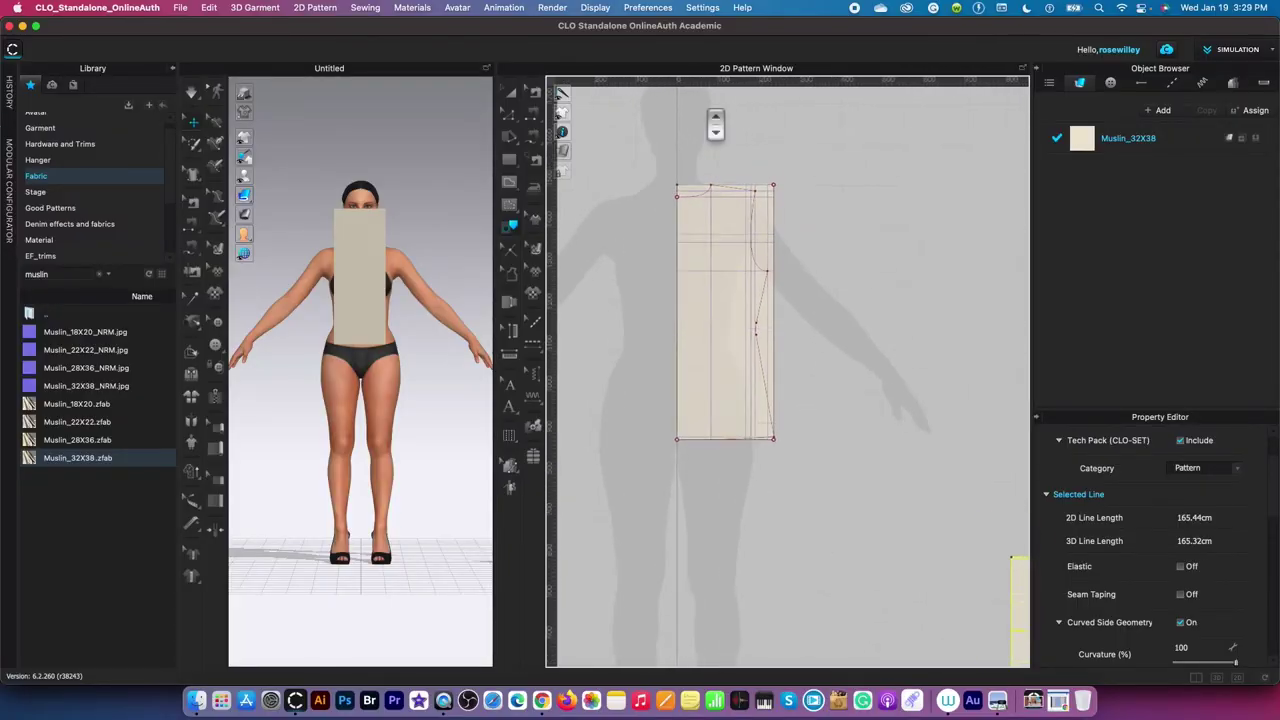
left_click(833, 162)
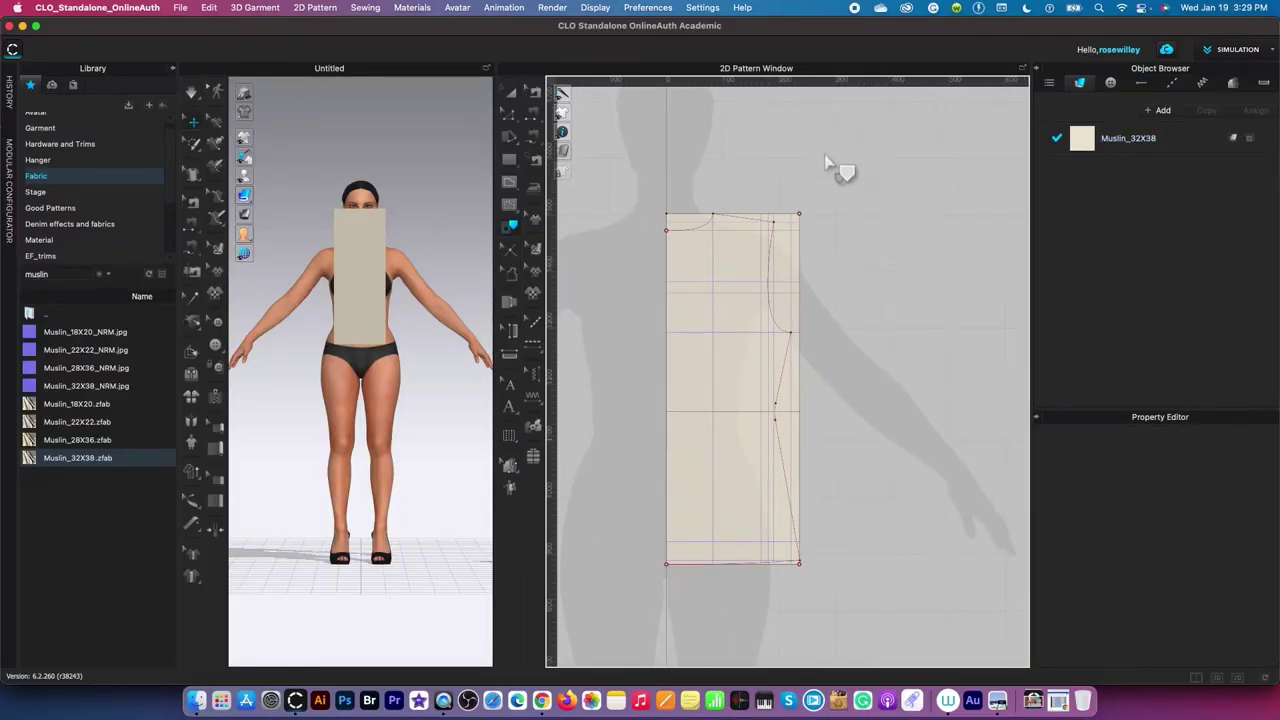
Step: Offset the shoulder line as two internal lines in the reverse direction, extended to the pattern outline, with the first at 1 cm
scroll(737, 362, "up", 4)
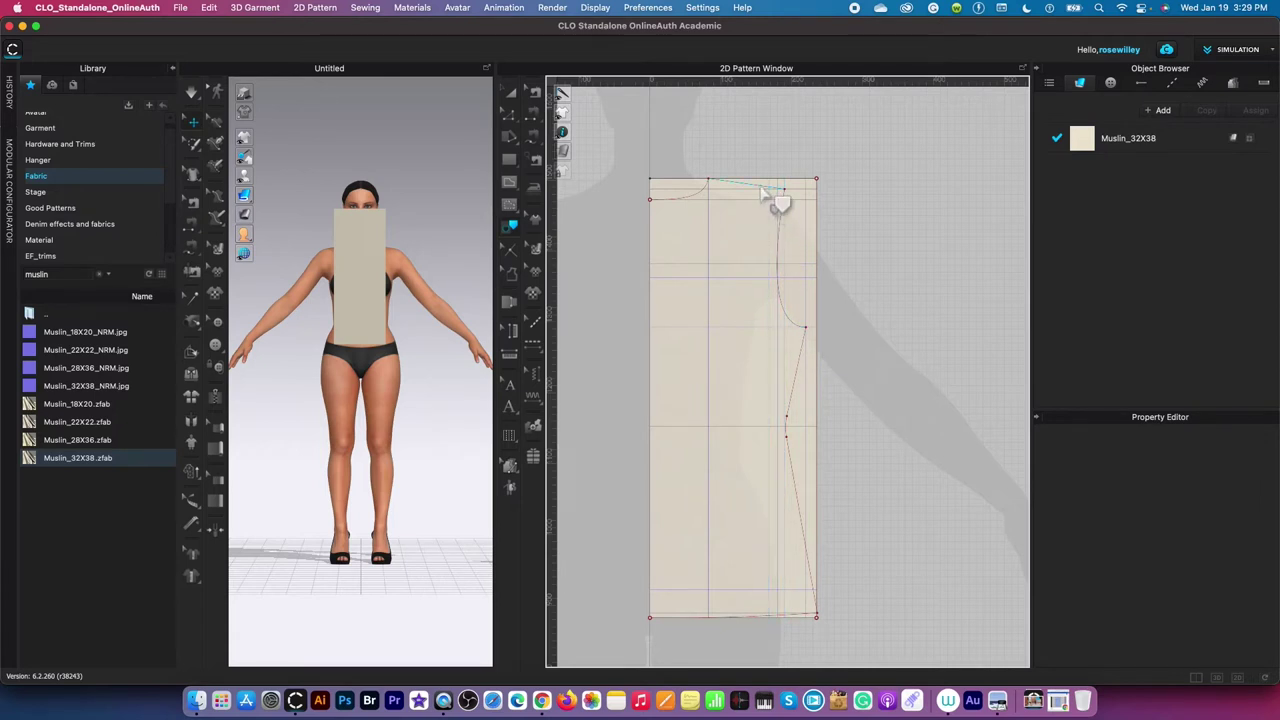
left_click(513, 118)
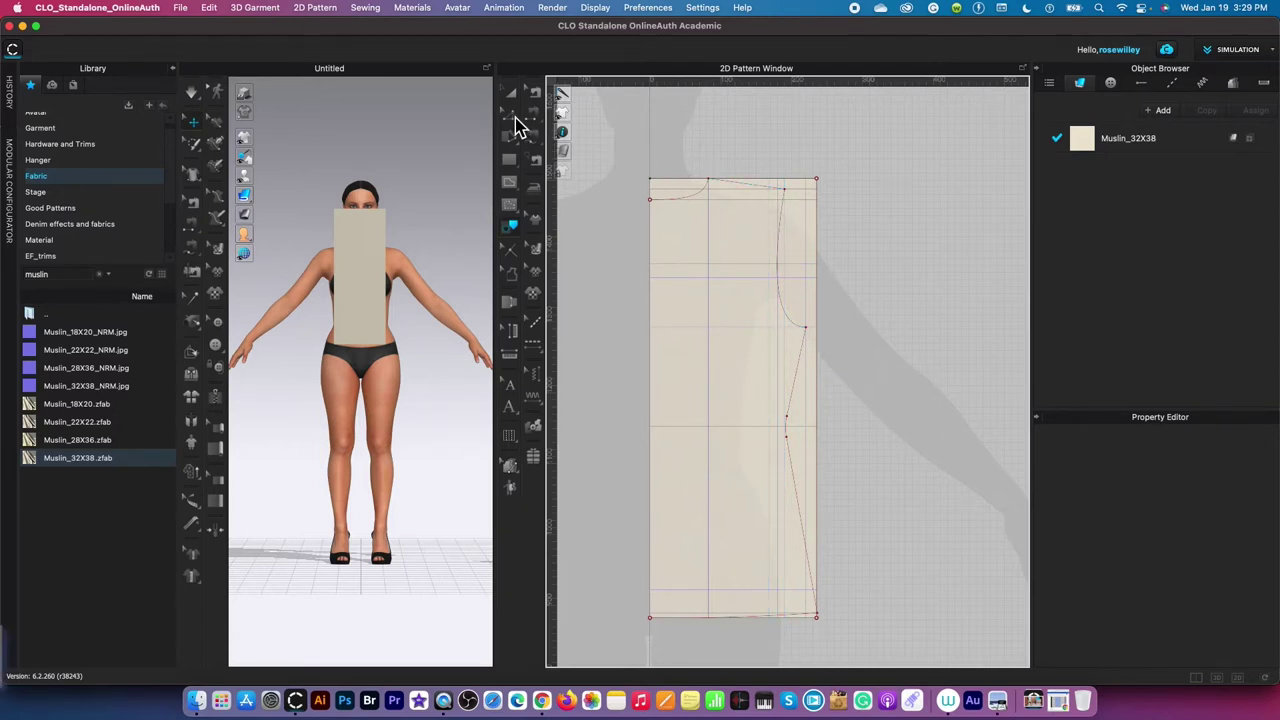
left_click(513, 122)
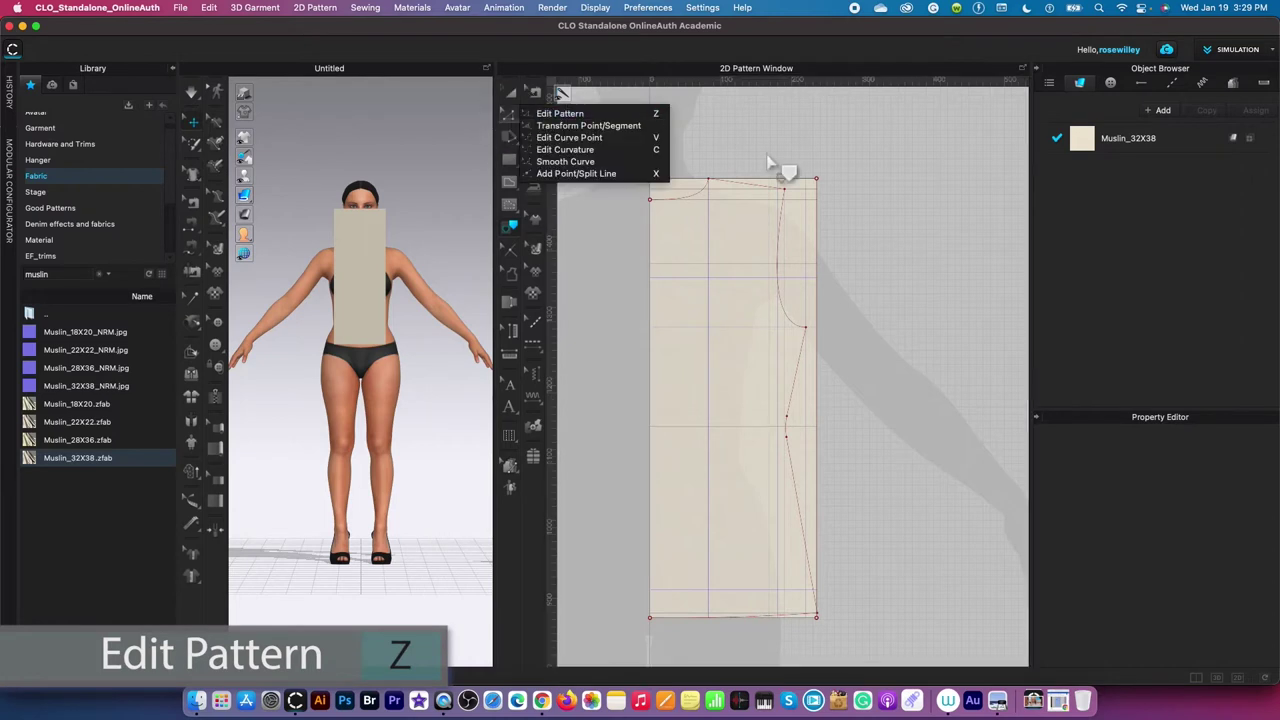
left_click(612, 126)
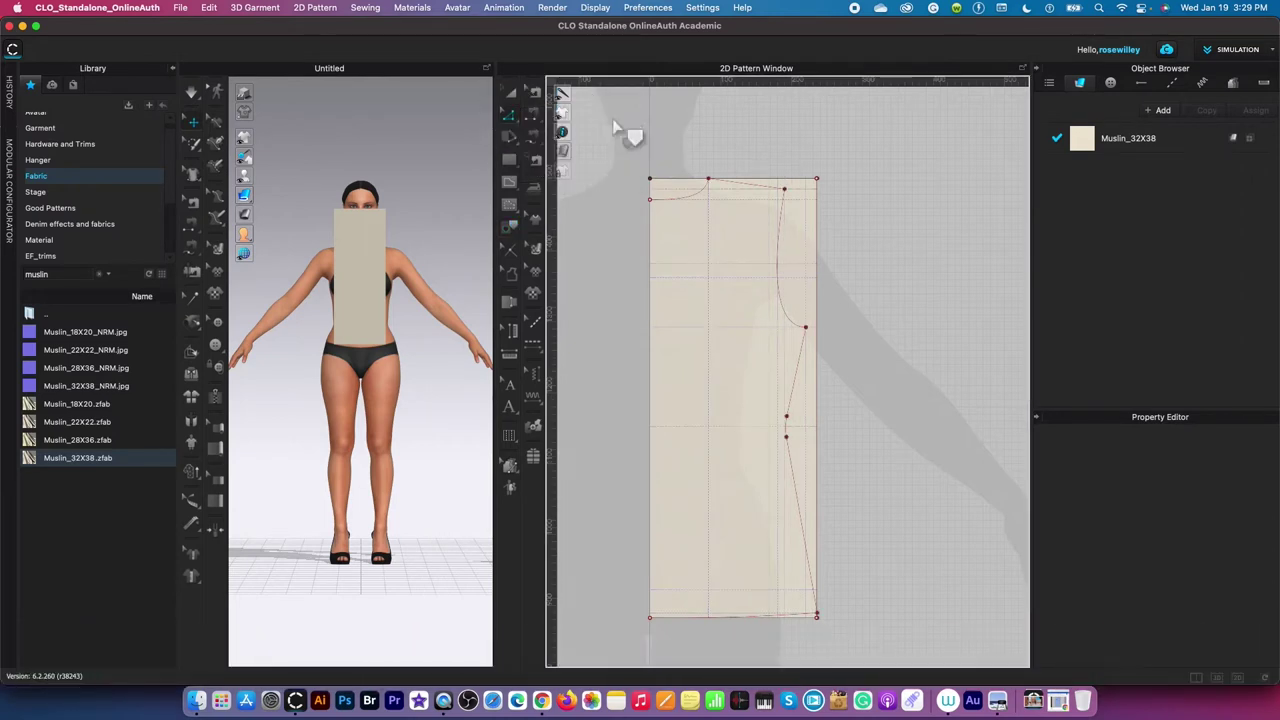
left_click(757, 197)
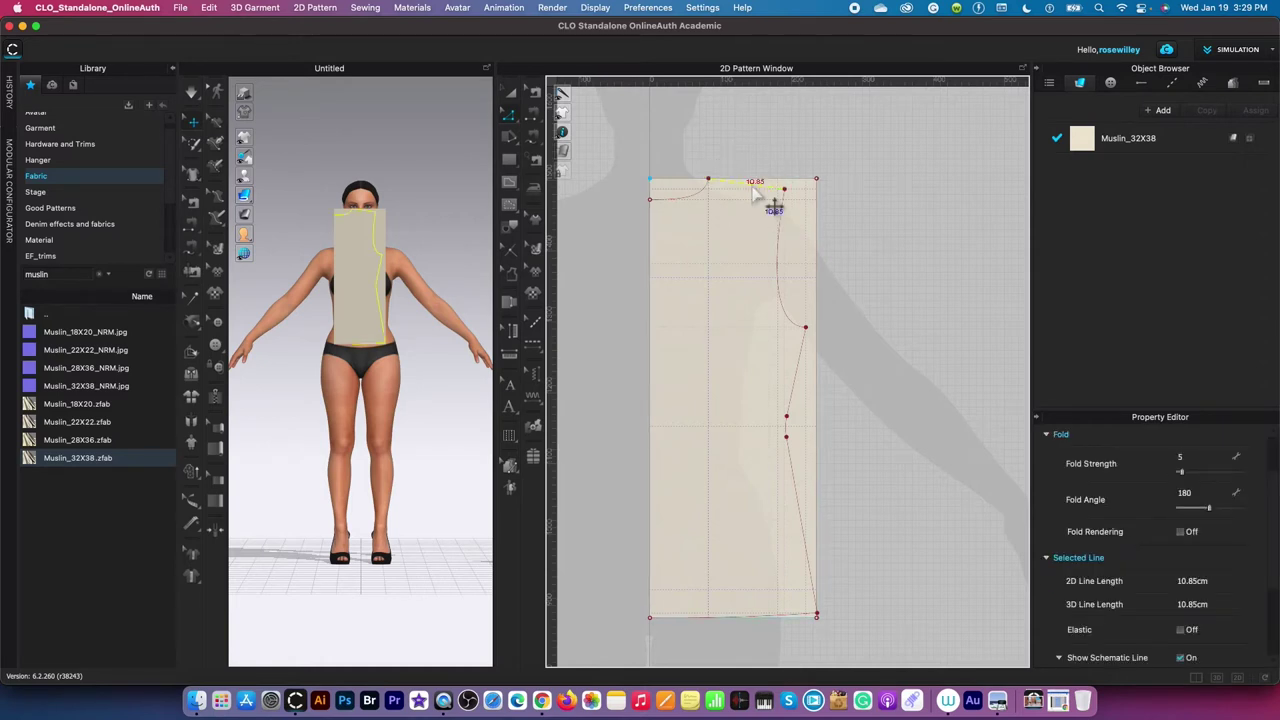
right_click(752, 187)
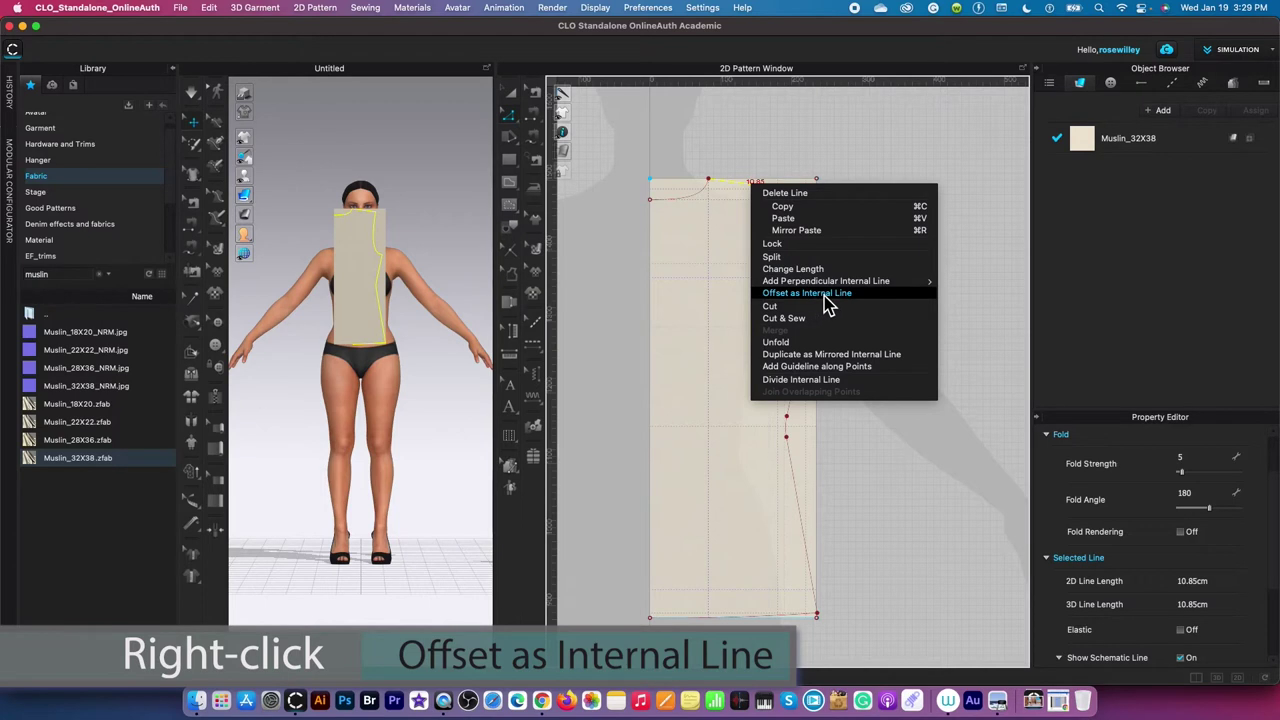
left_click(792, 292)
left_click_drag(707, 215, 605, 195)
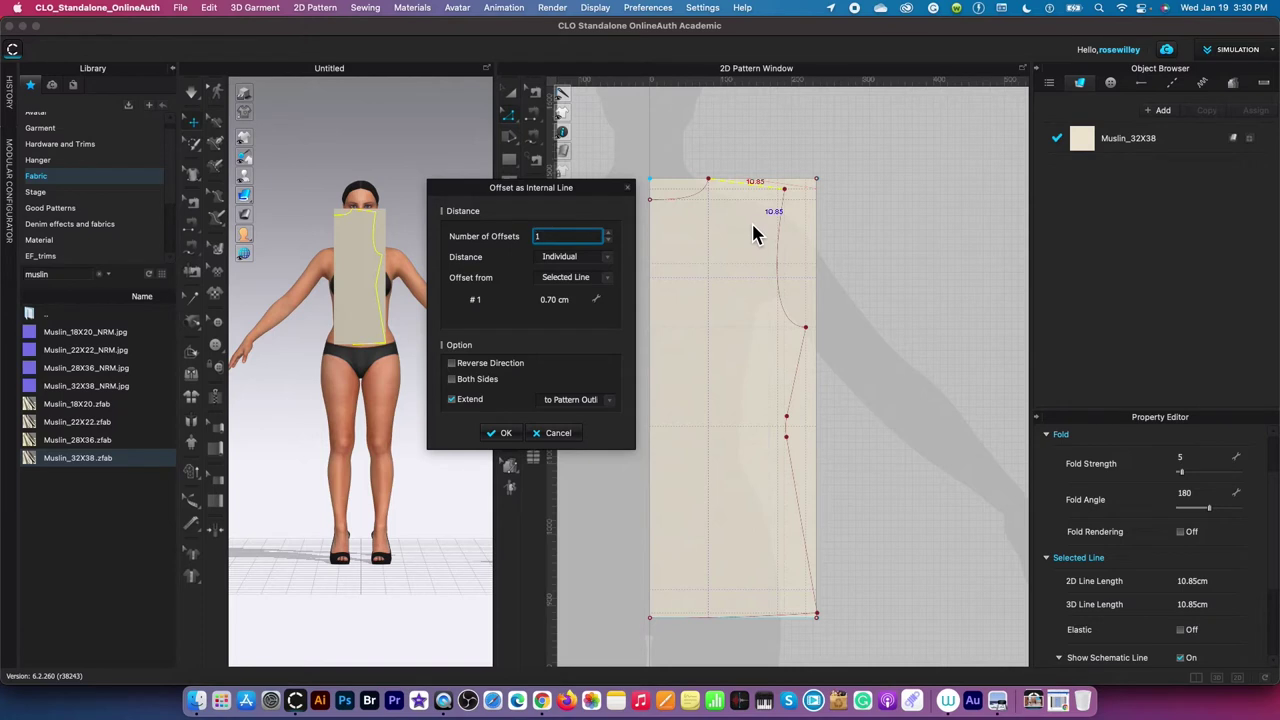
left_click(455, 366)
left_click(587, 301)
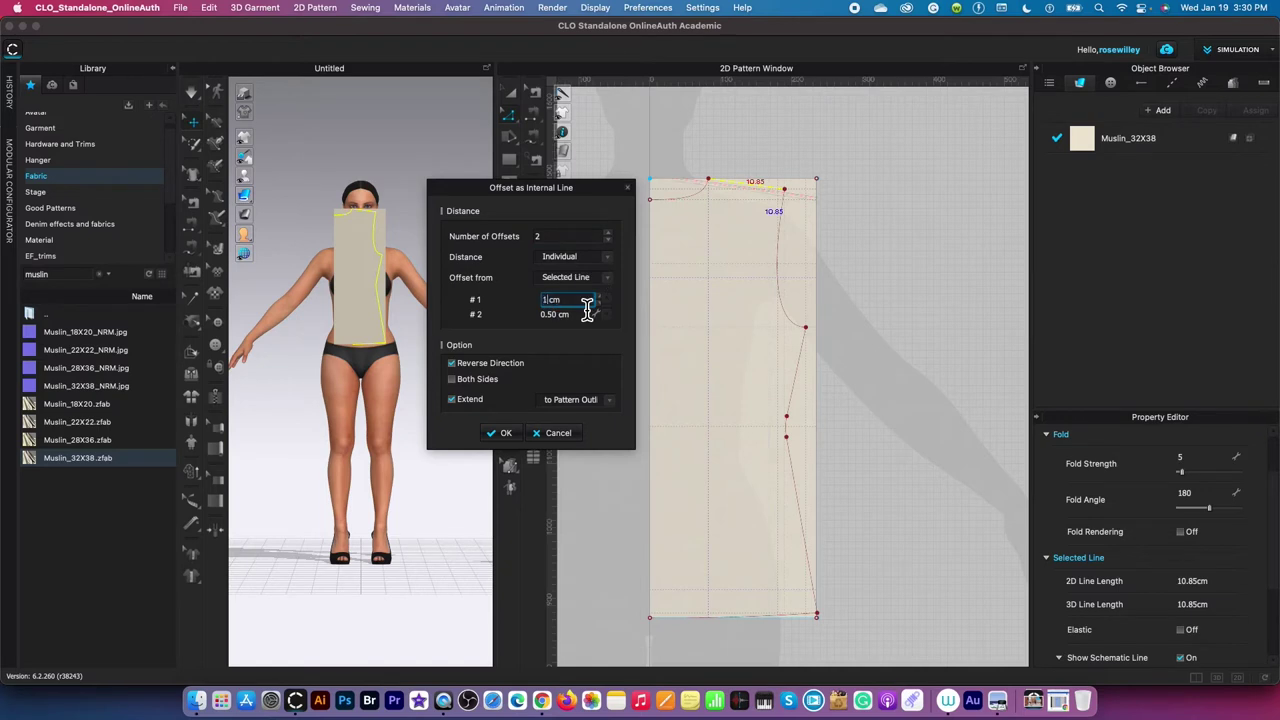
left_click(590, 315)
left_click(506, 438)
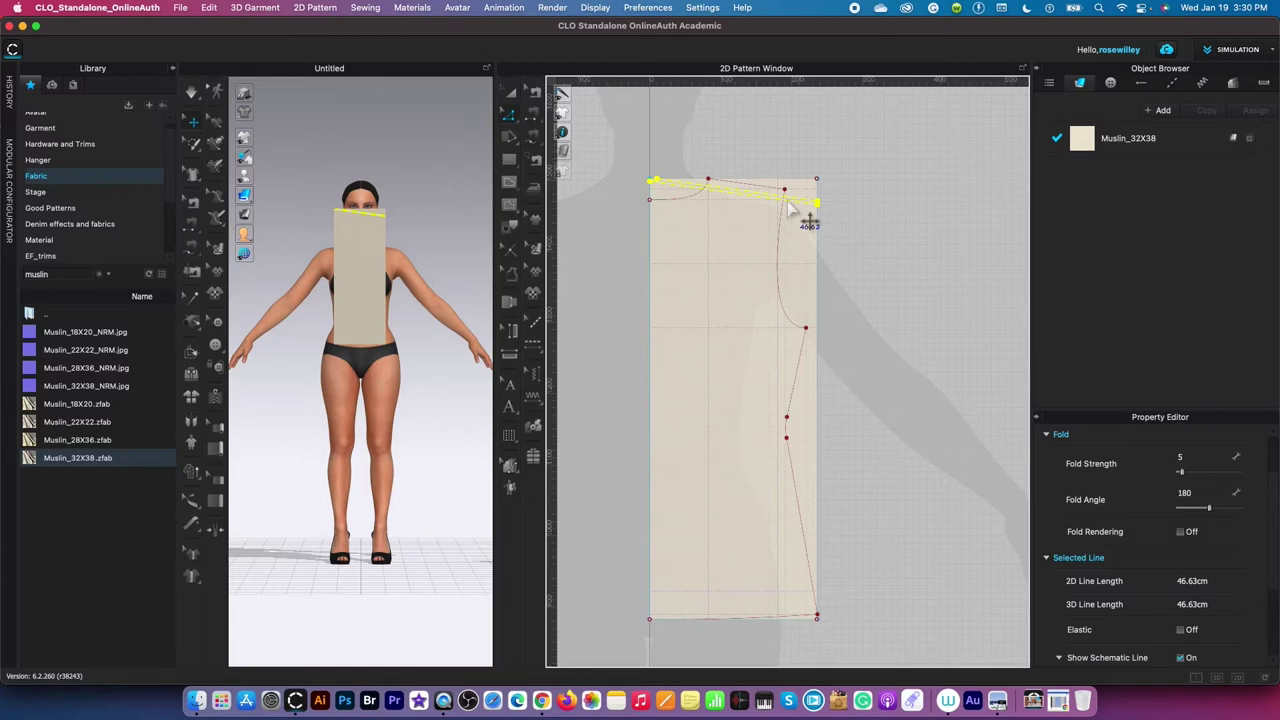
Step: Draw an internal line about 42.93 cm long from the centre edge through the upper offset's neck point and lower offset's shoulder point to the underarm
key("g")
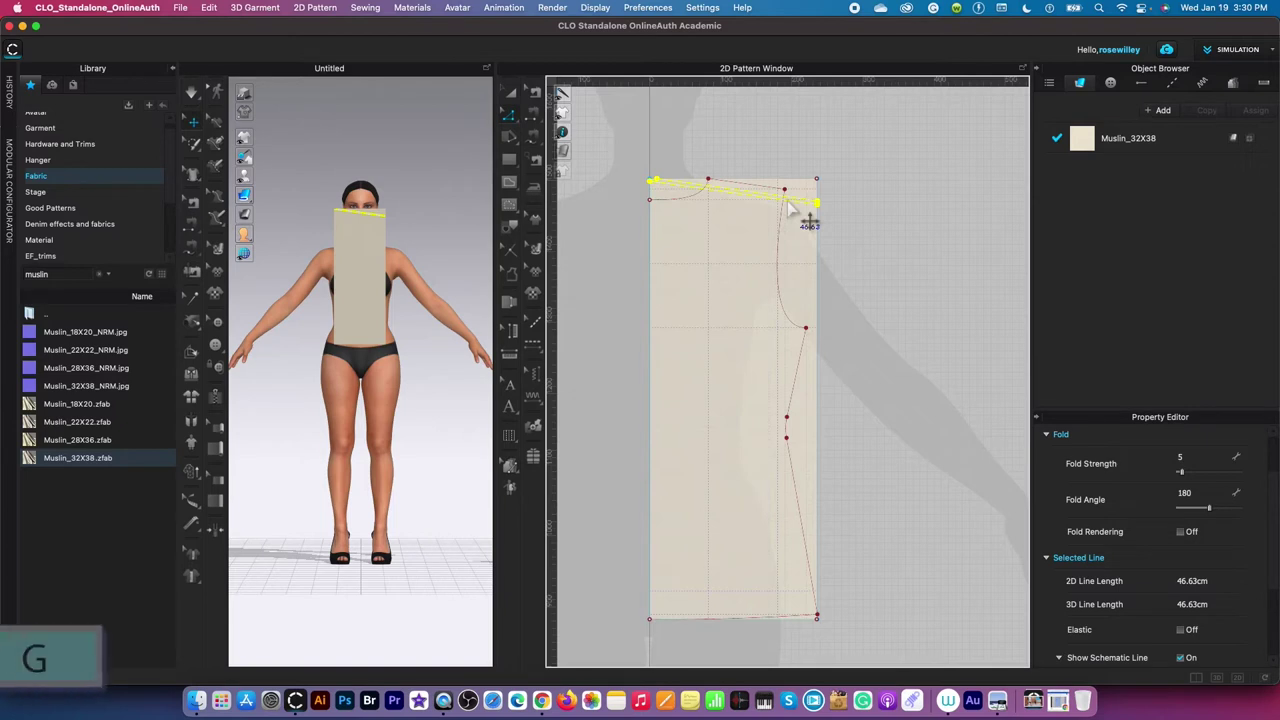
left_click(514, 187)
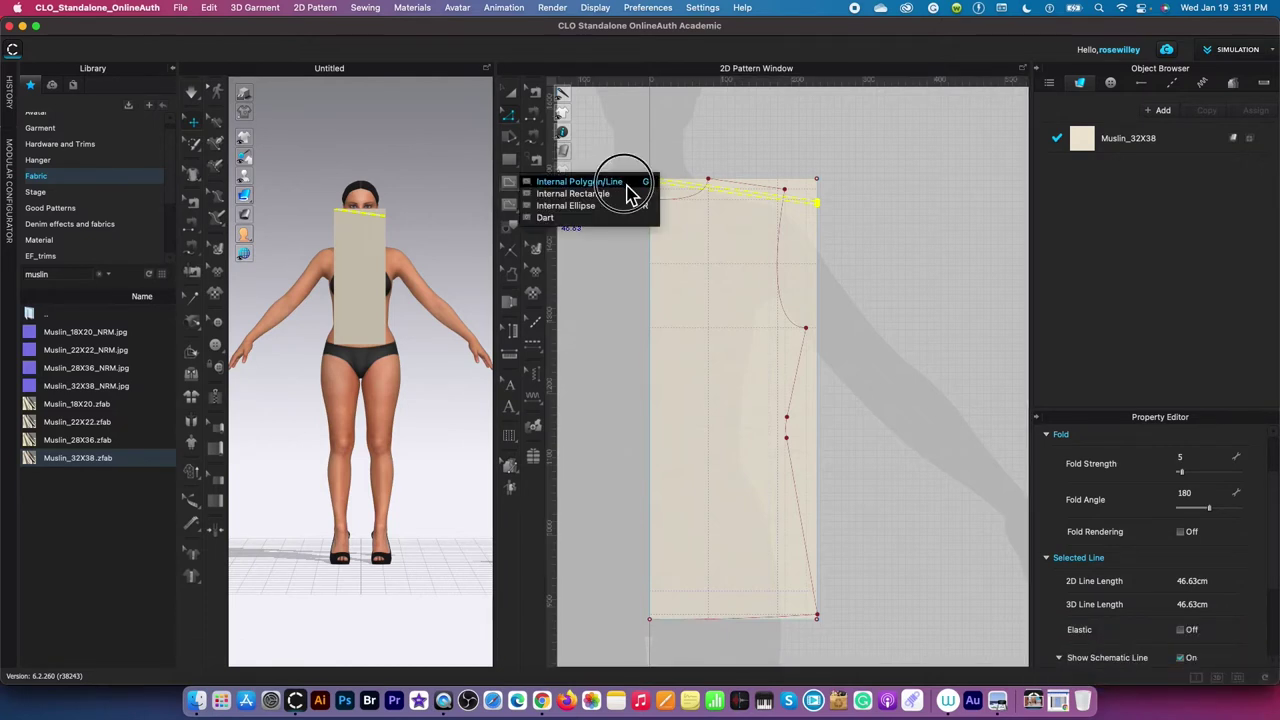
left_click(630, 184)
scroll(714, 263, "up", 2)
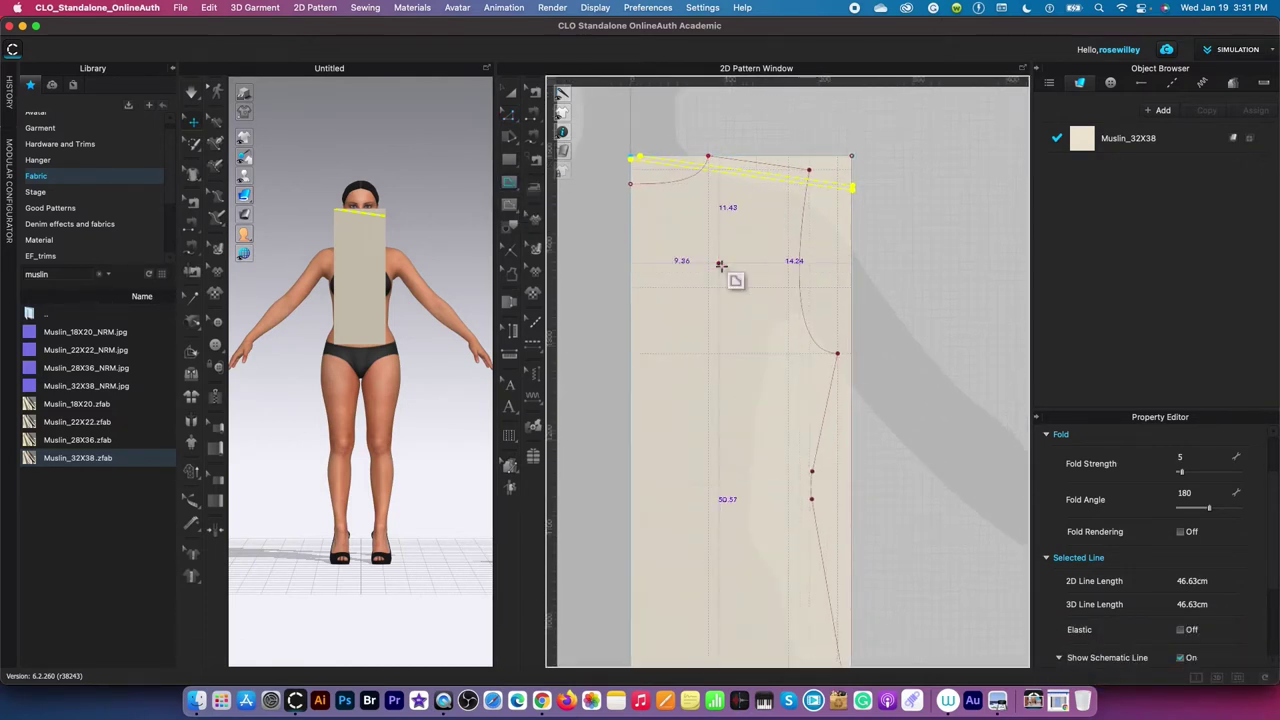
left_click(632, 270)
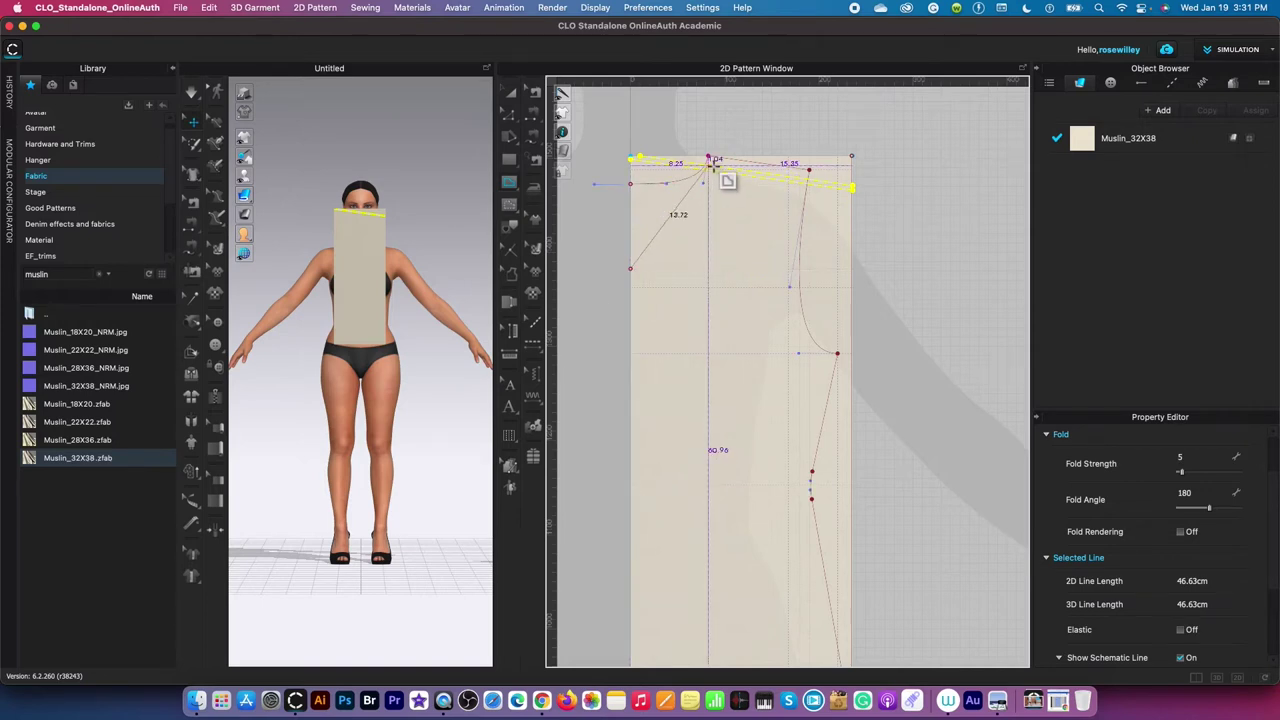
scroll(712, 166, "up", 3)
scroll(712, 166, "up", 4)
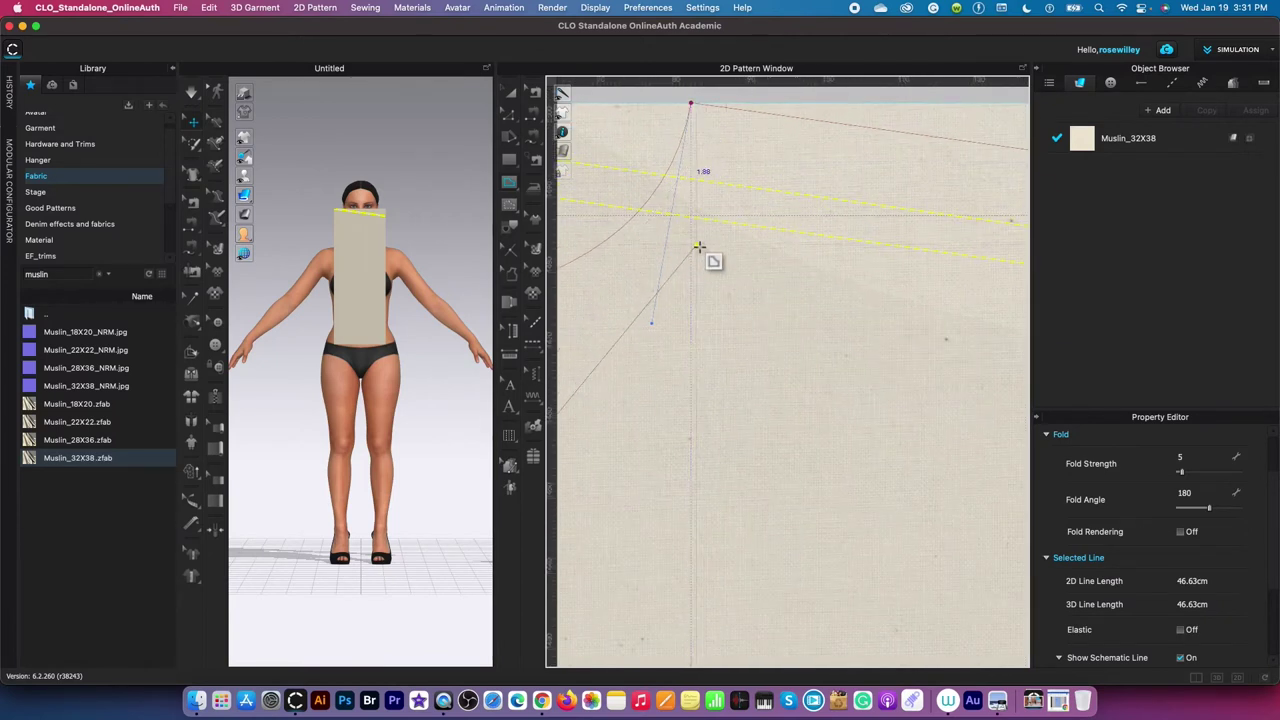
left_click(694, 181)
scroll(694, 181, "down", 8)
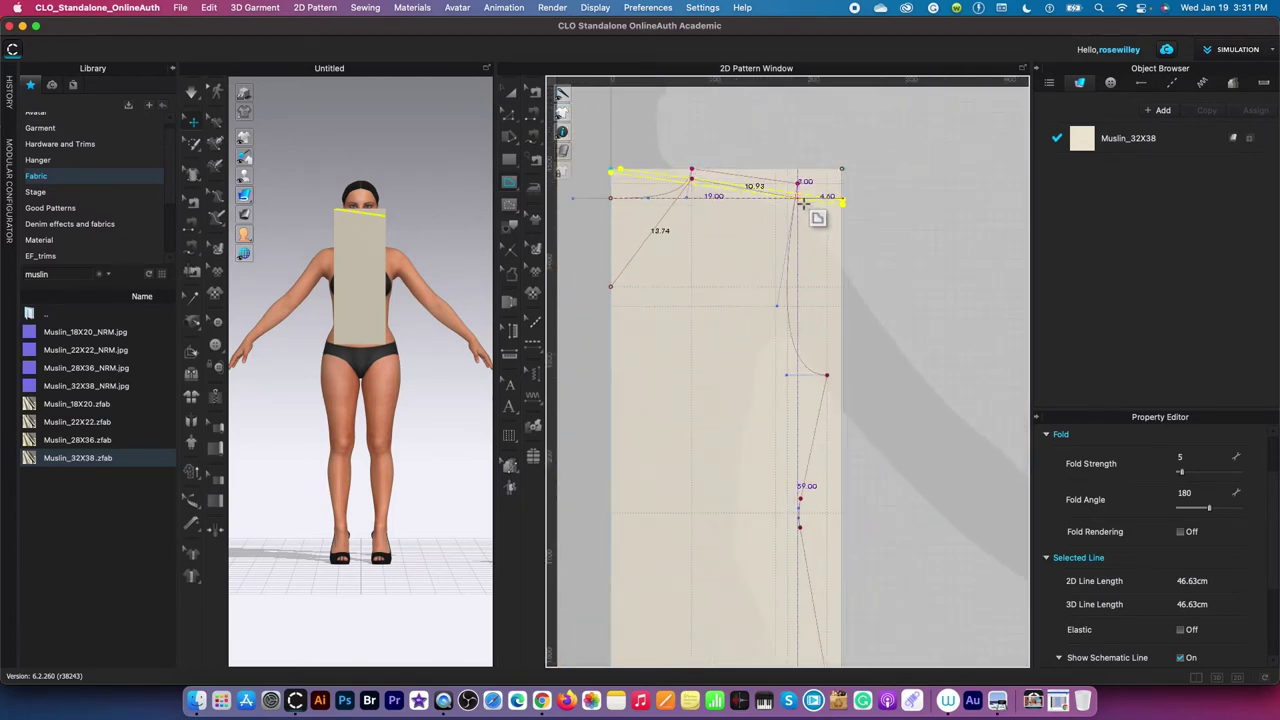
scroll(798, 199, "up", 5)
scroll(798, 199, "up", 4)
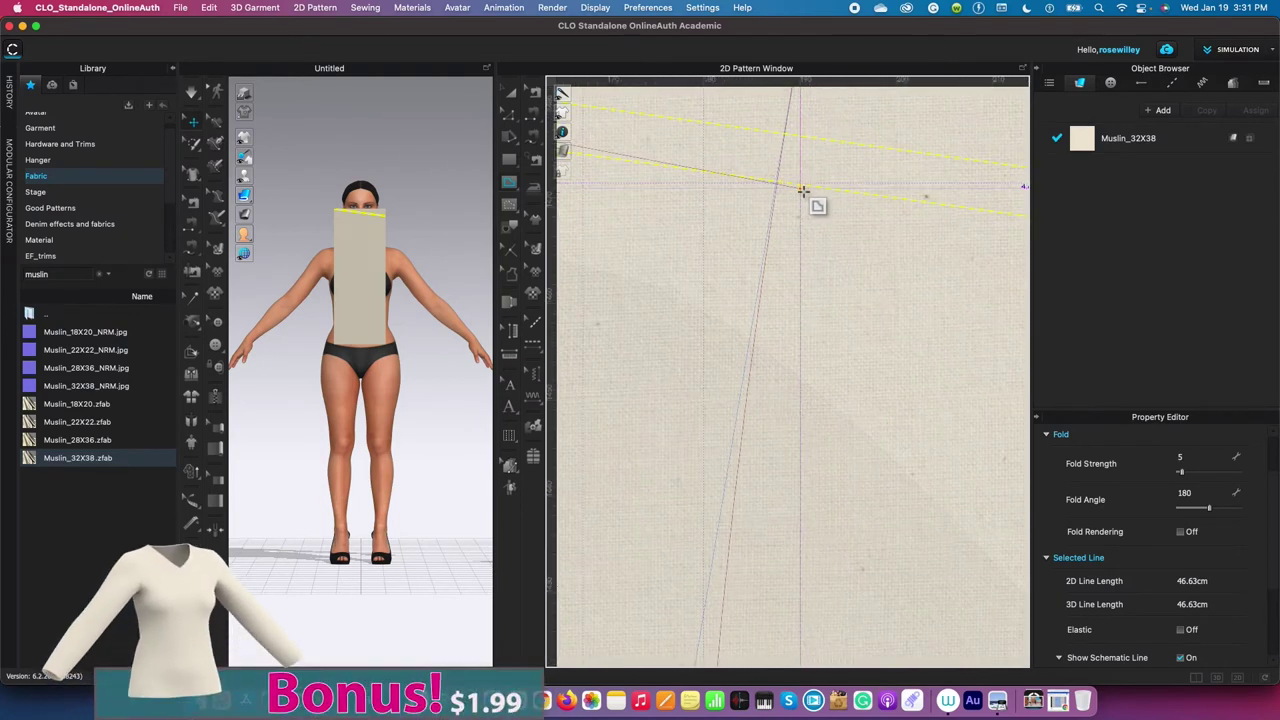
left_click(804, 189)
scroll(804, 189, "down", 5)
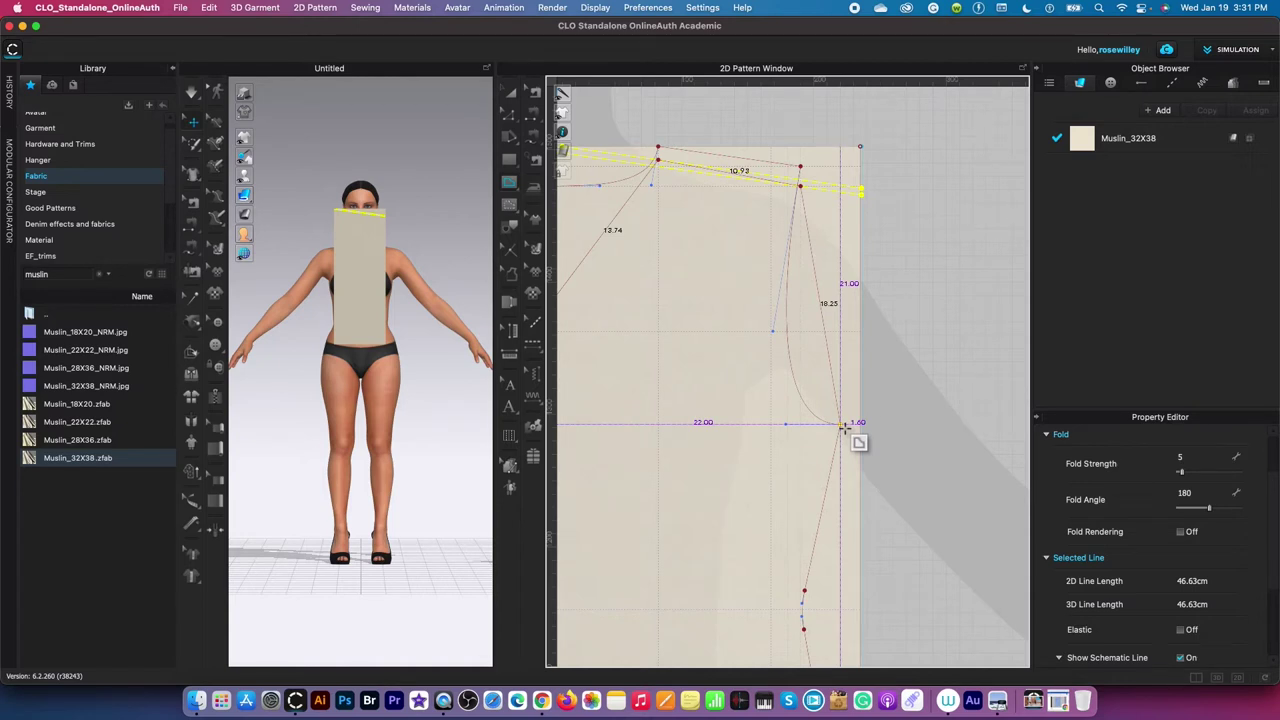
double_click(840, 424)
Step: Use Edit Curvature to bend the new diagonal neckline segment into a curve about 14.05 cm long
scroll(960, 255, "down", 2)
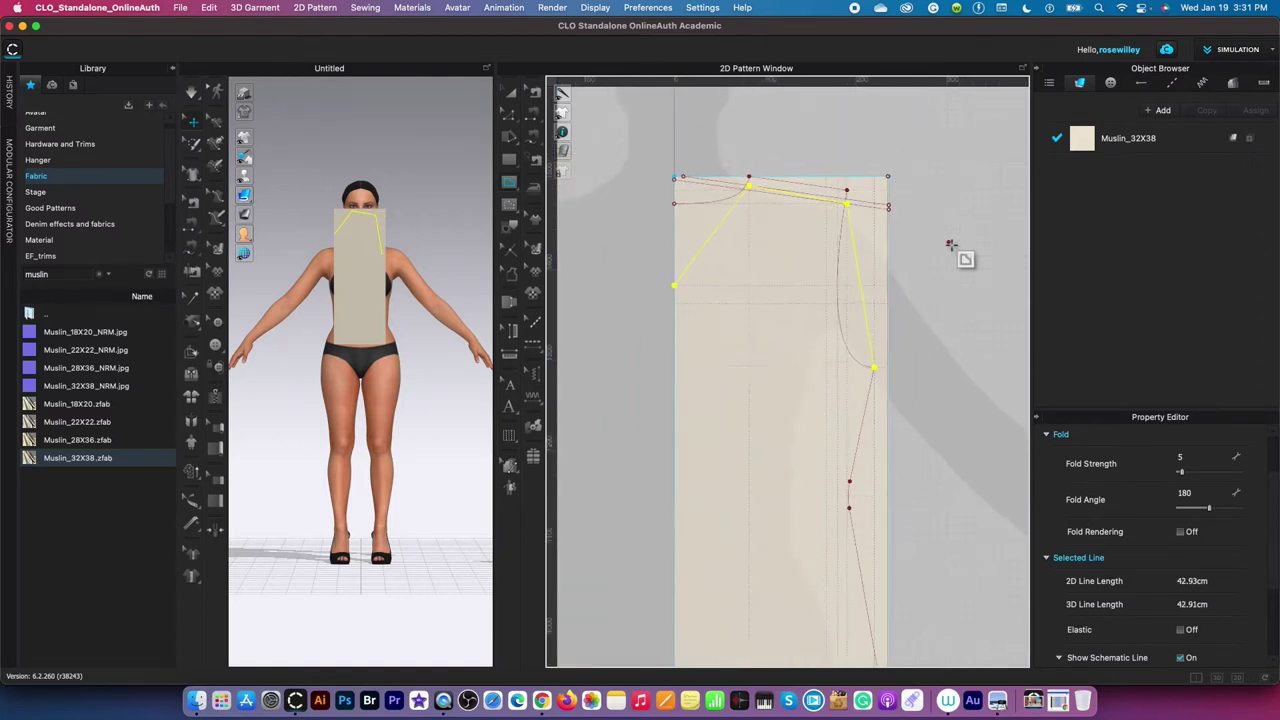
scroll(950, 245, "down", 2)
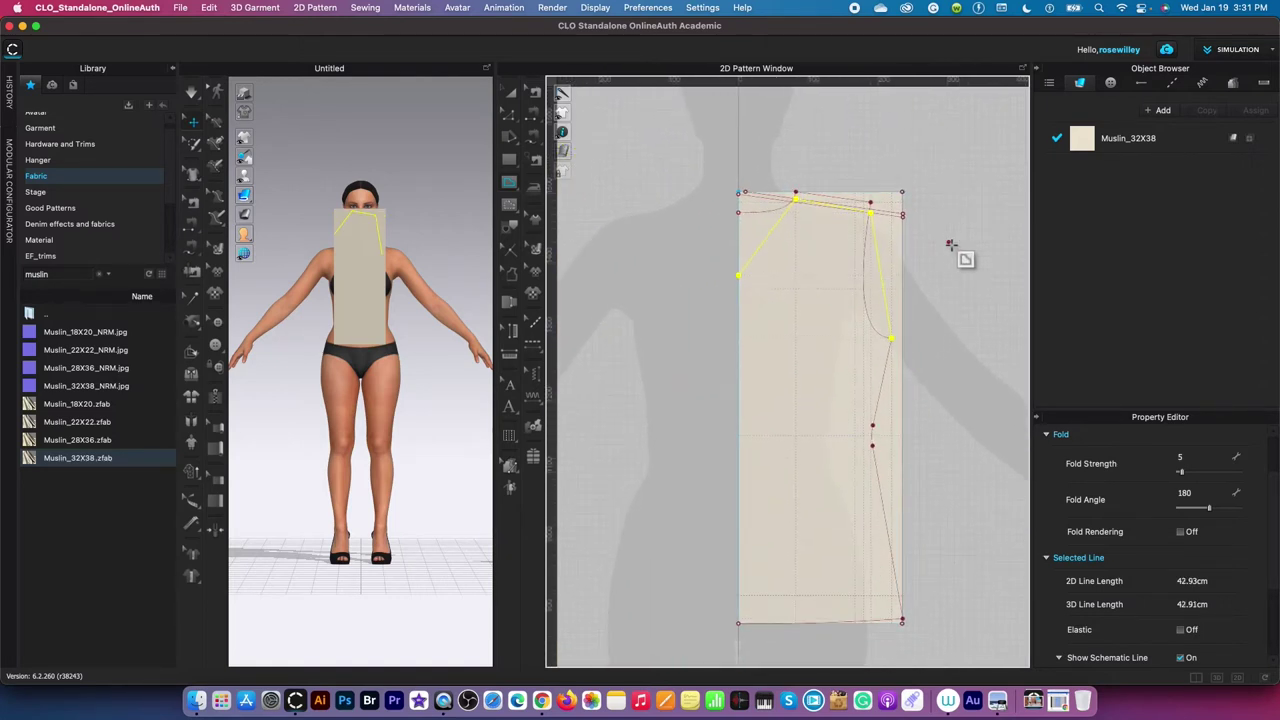
scroll(950, 245, "up", 3)
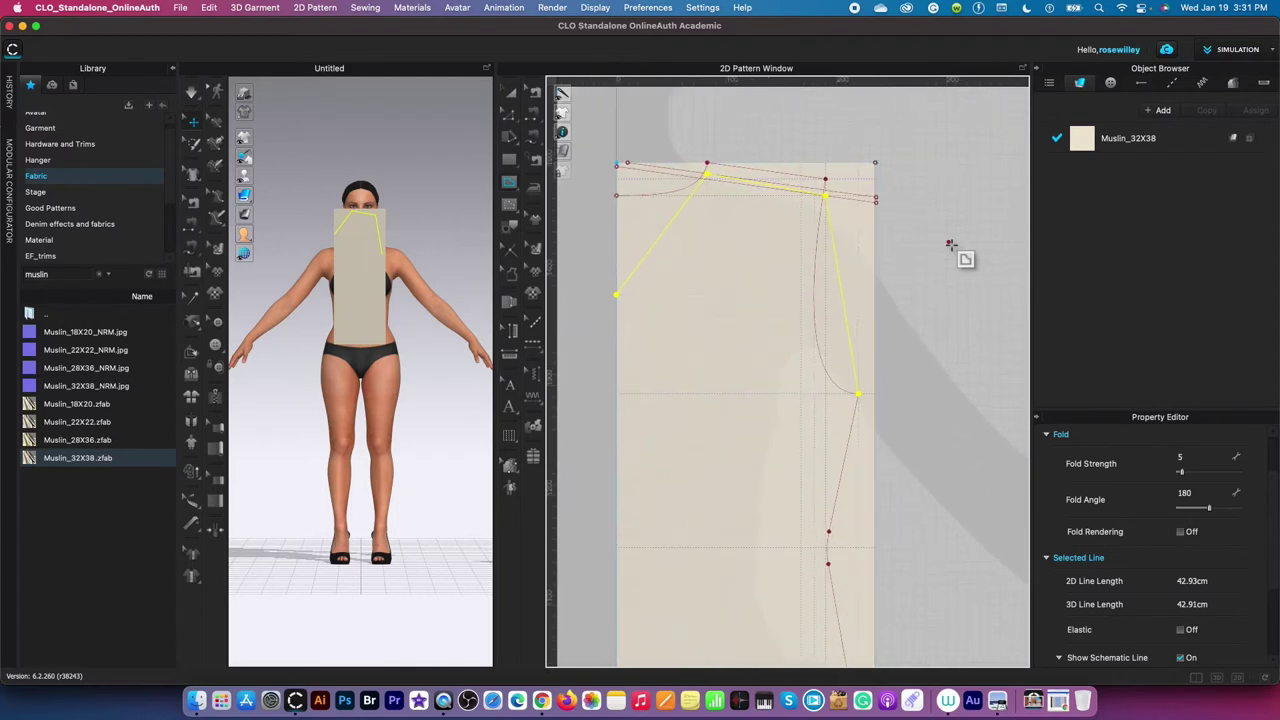
scroll(950, 244, "up", 1)
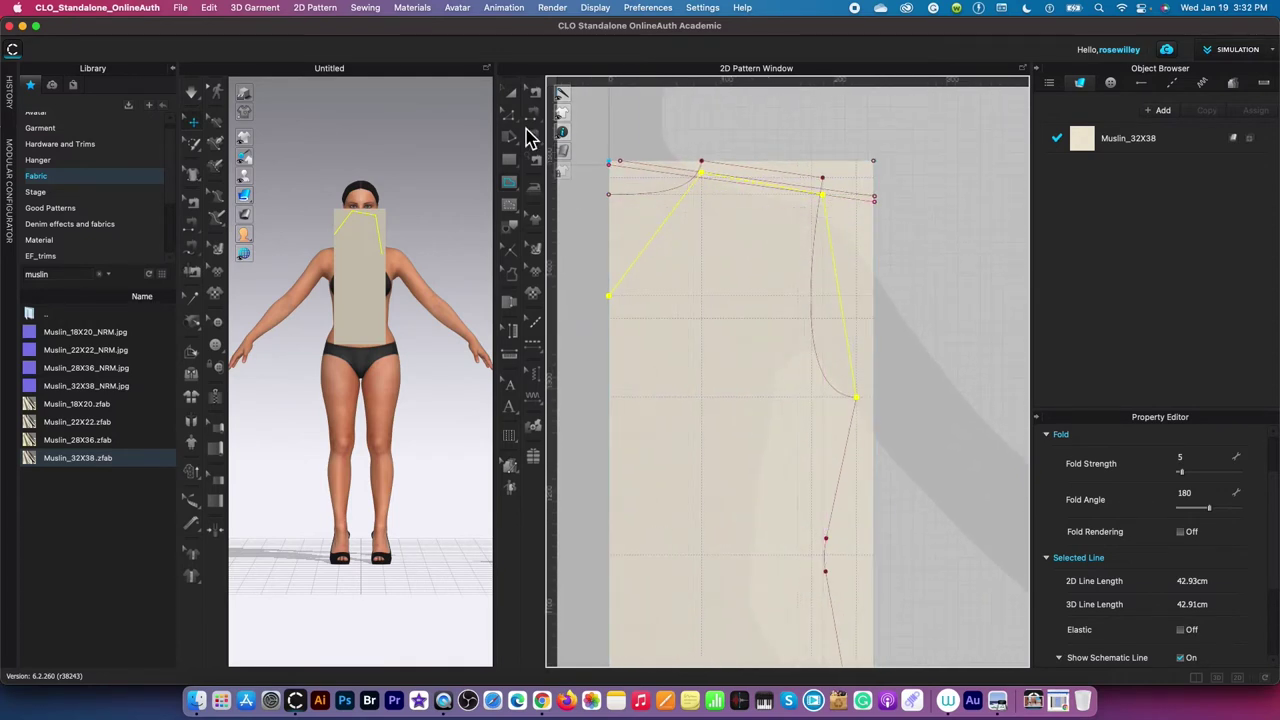
left_click(509, 120)
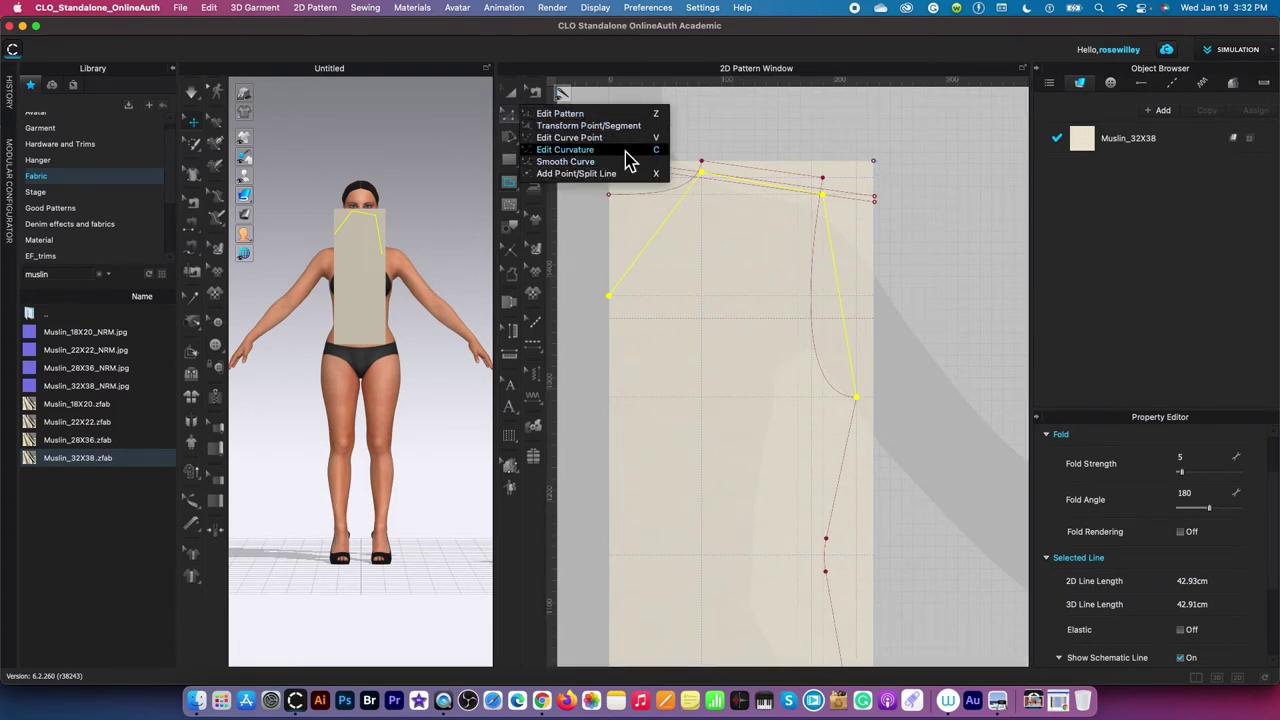
left_click(626, 151)
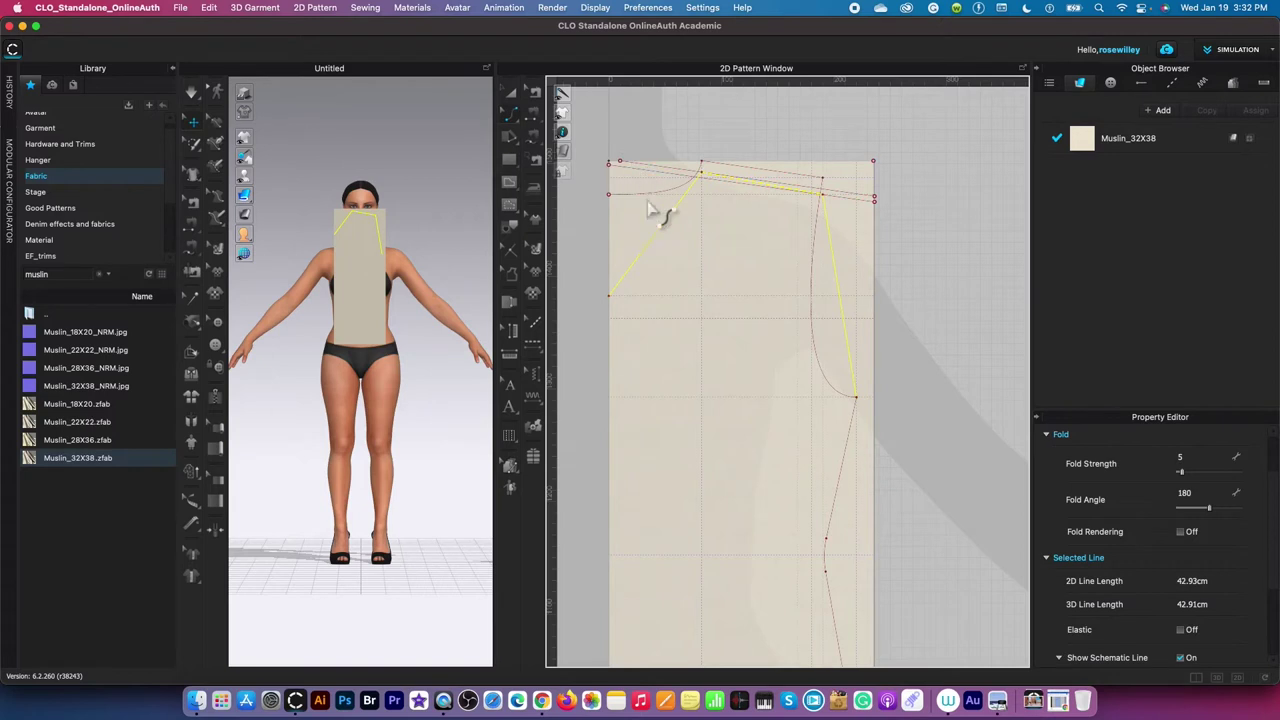
left_click_drag(660, 245, 684, 229)
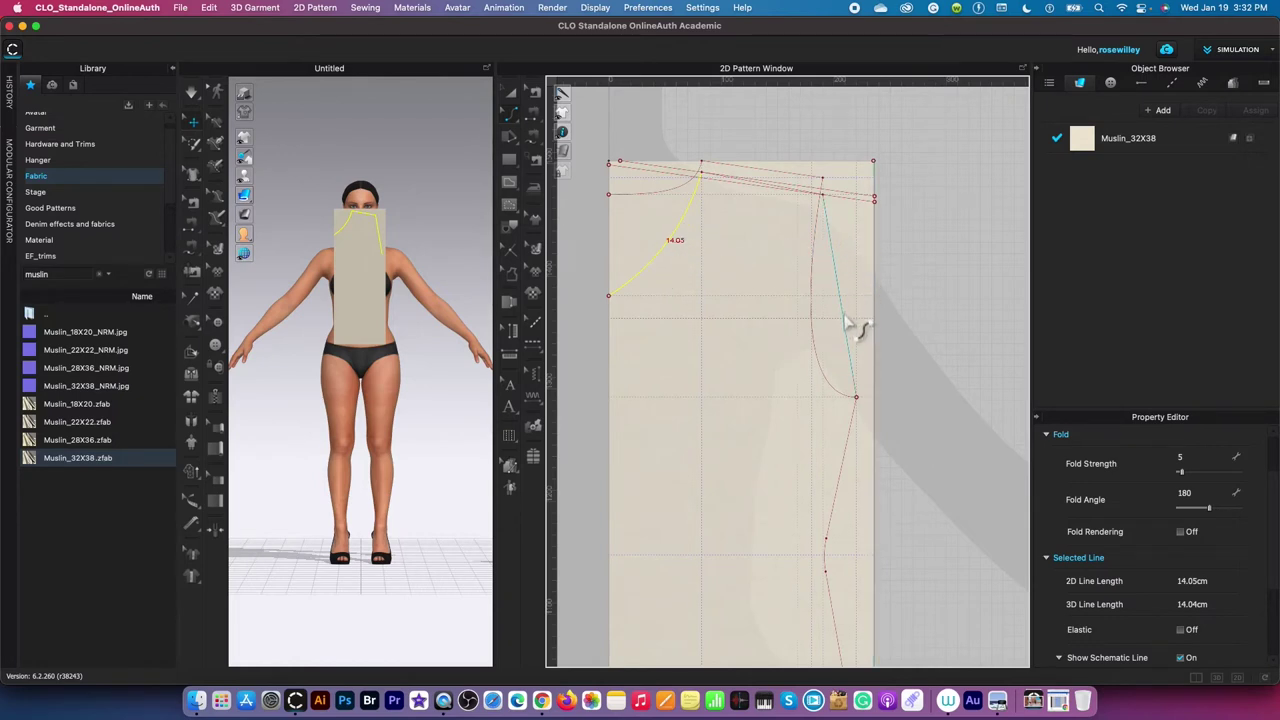
Step: Bend the straight segment from shoulder point to underarm into a front armhole curve about 20.93 cm long with Edit Curvature
left_click_drag(845, 320, 815, 362)
scroll(800, 352, "up", 3)
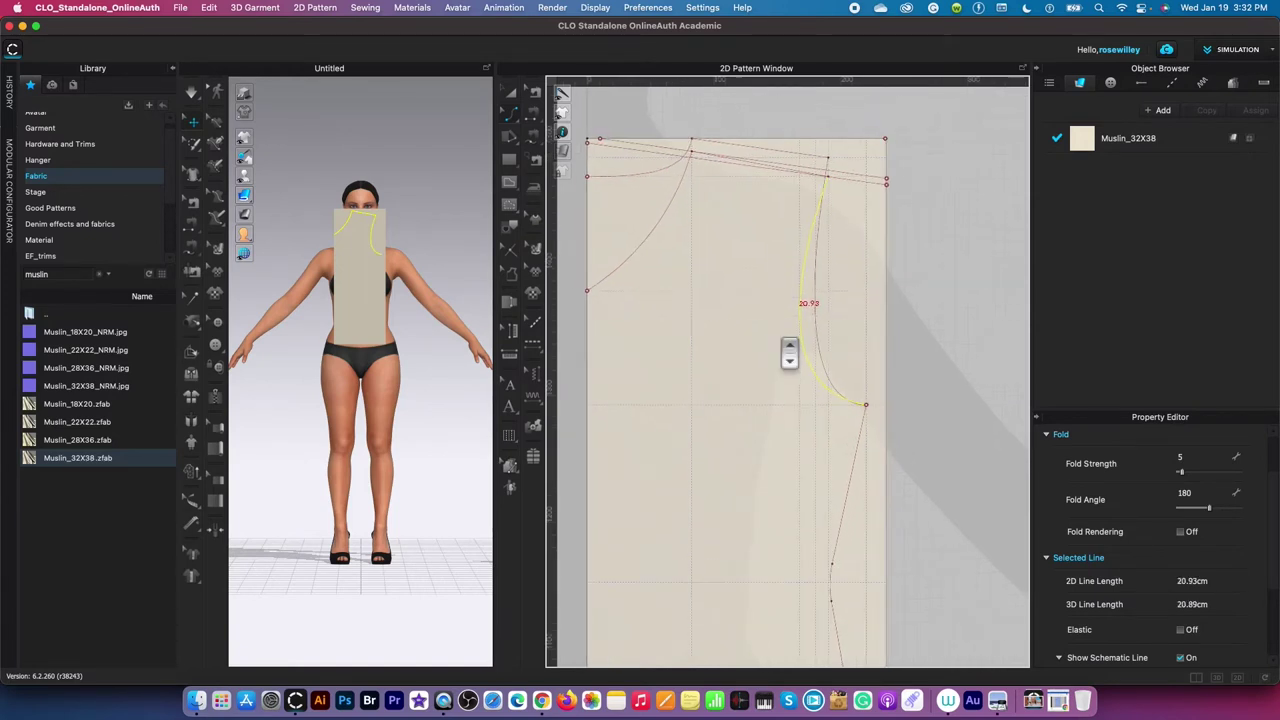
scroll(789, 352, "up", 2)
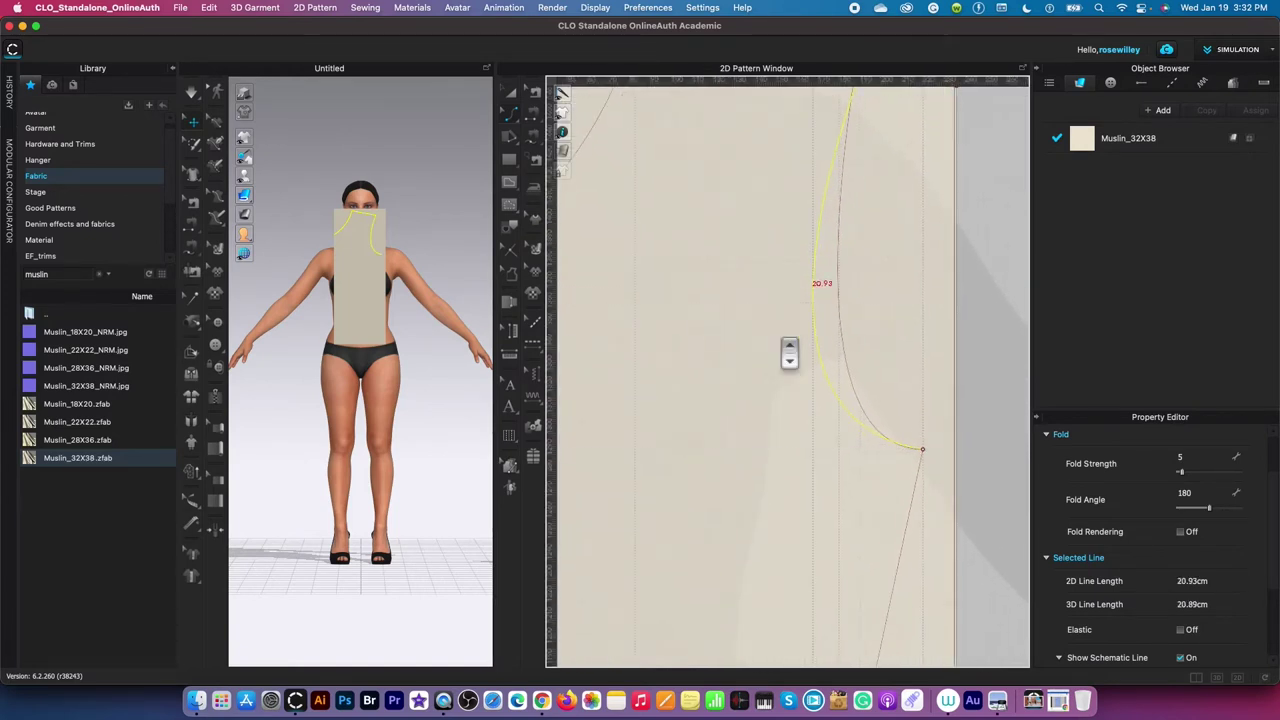
left_click(836, 312)
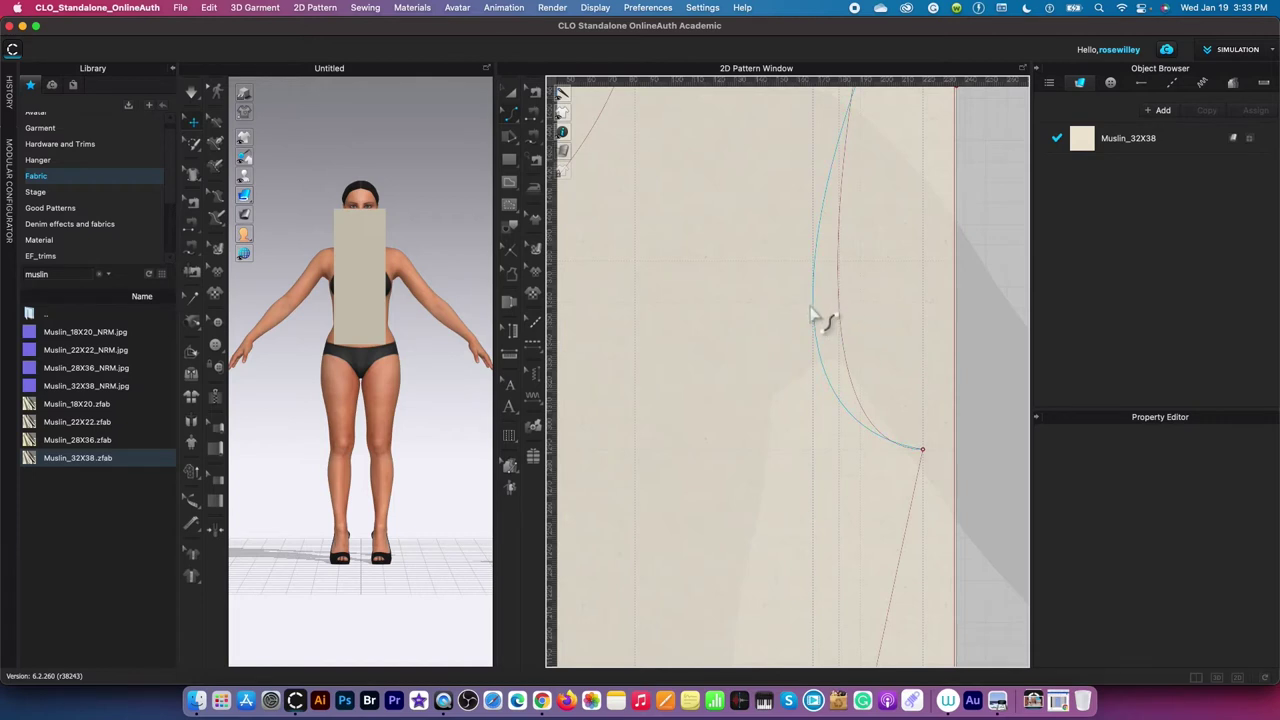
scroll(818, 318, "down", 3)
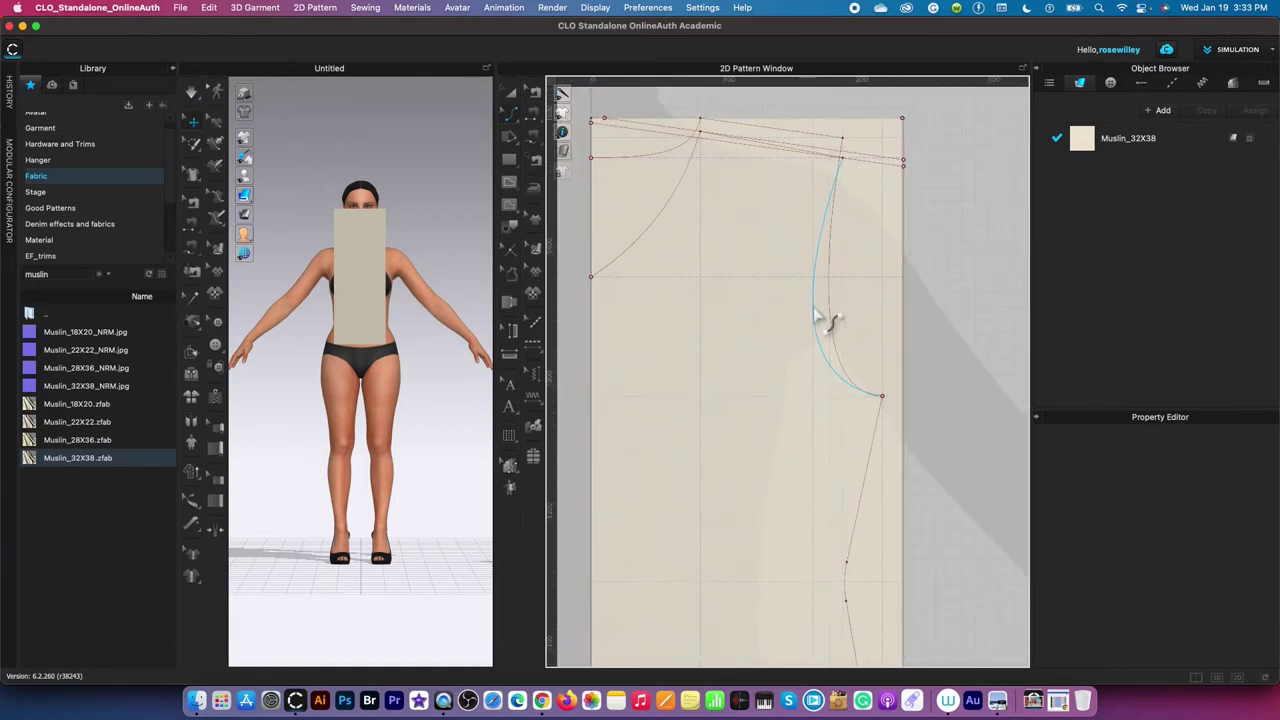
scroll(822, 318, "up", 2)
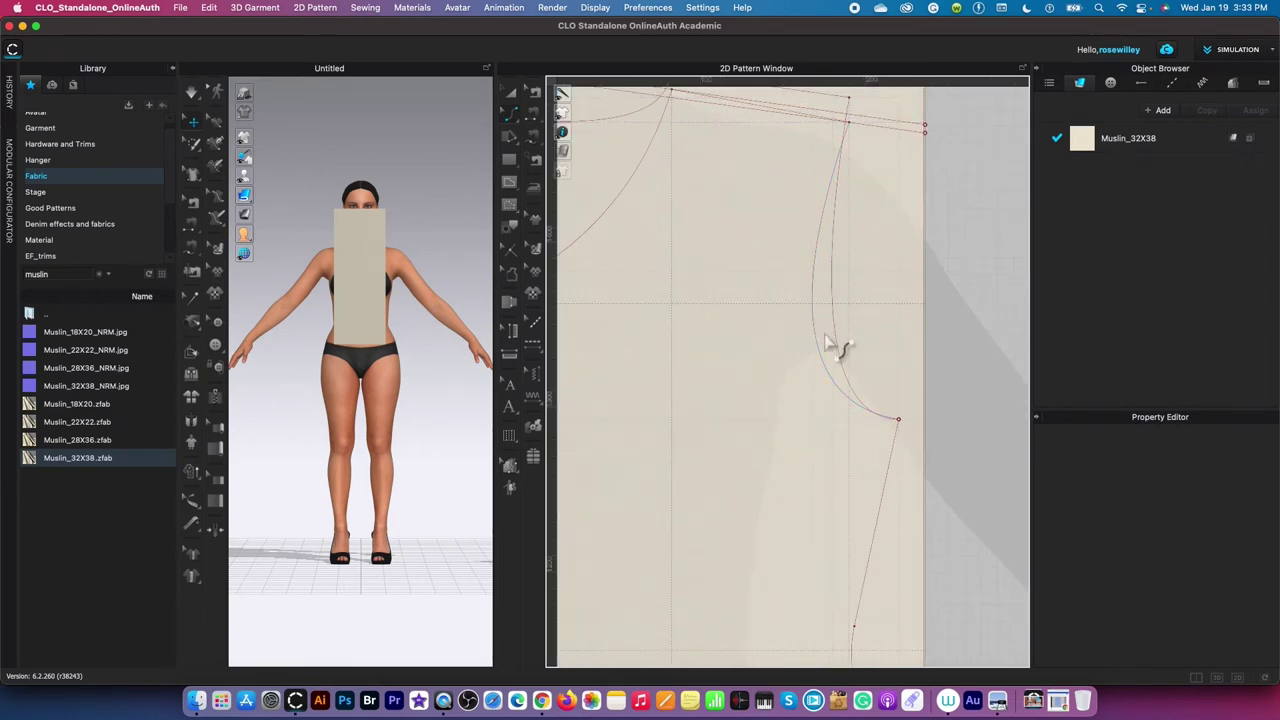
scroll(857, 410, "down", 3)
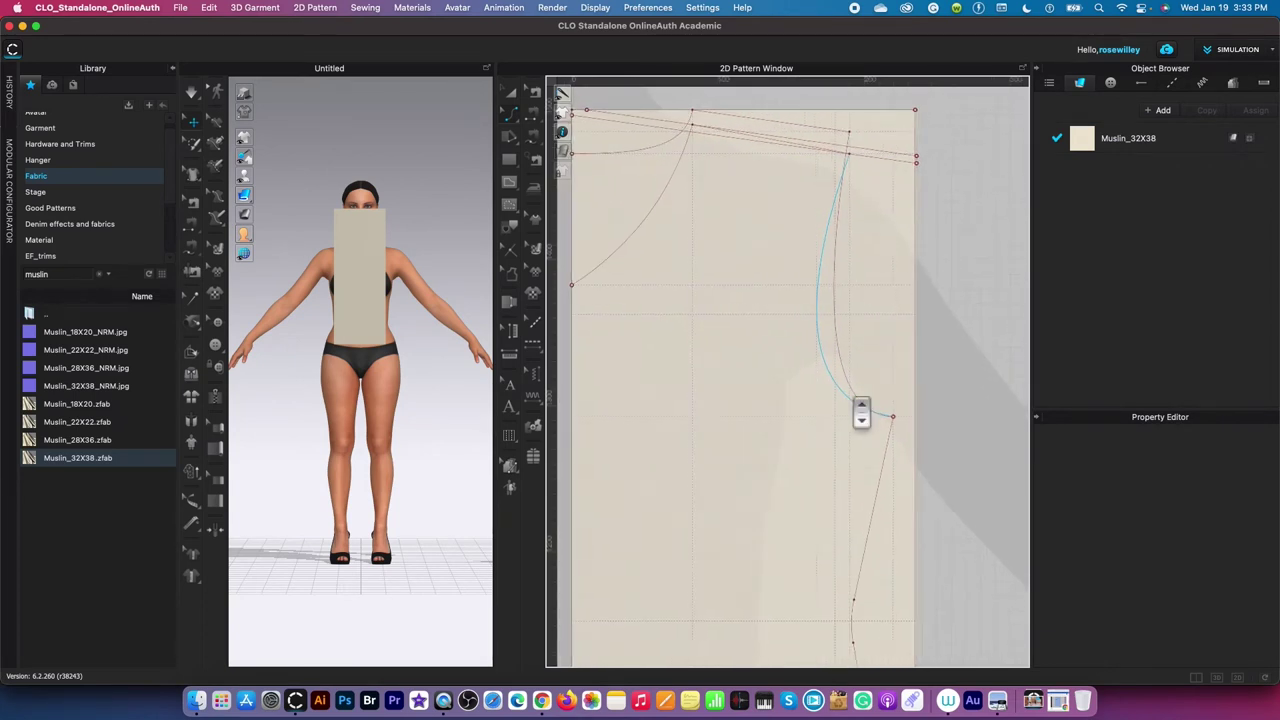
scroll(900, 490, "down", 2)
scroll(826, 466, "down", 1)
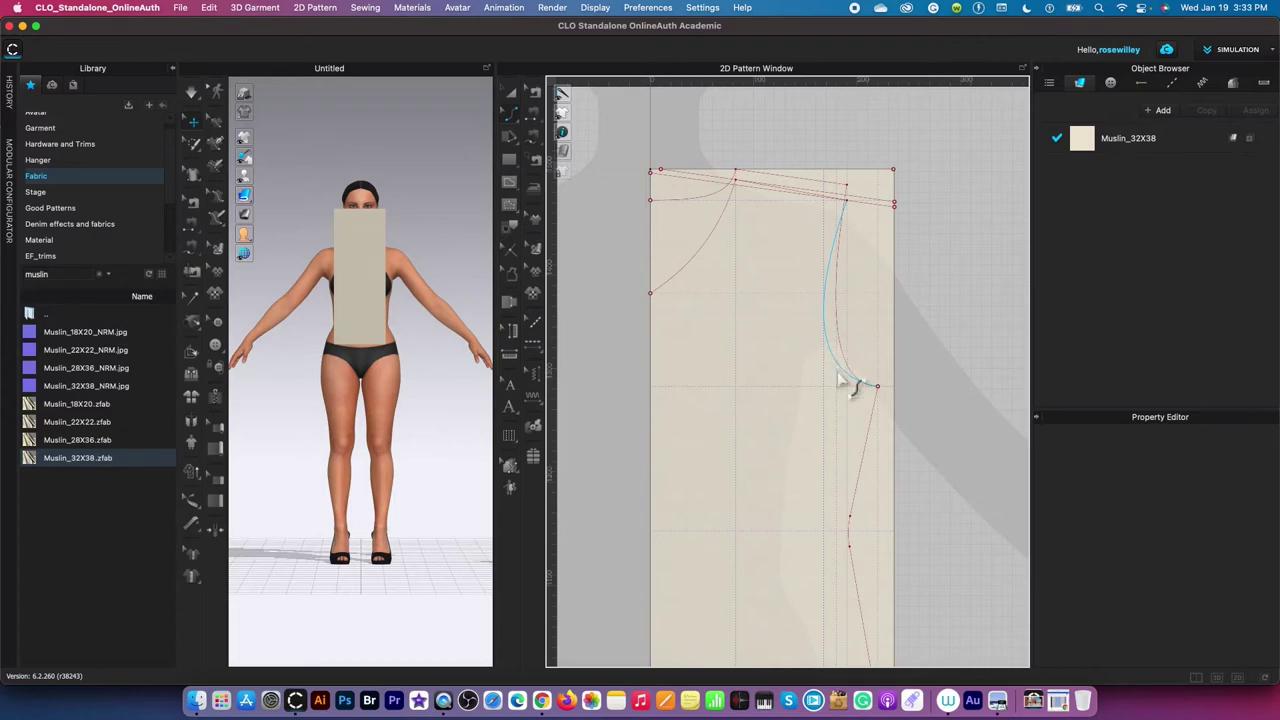
scroll(837, 305, "down", 1)
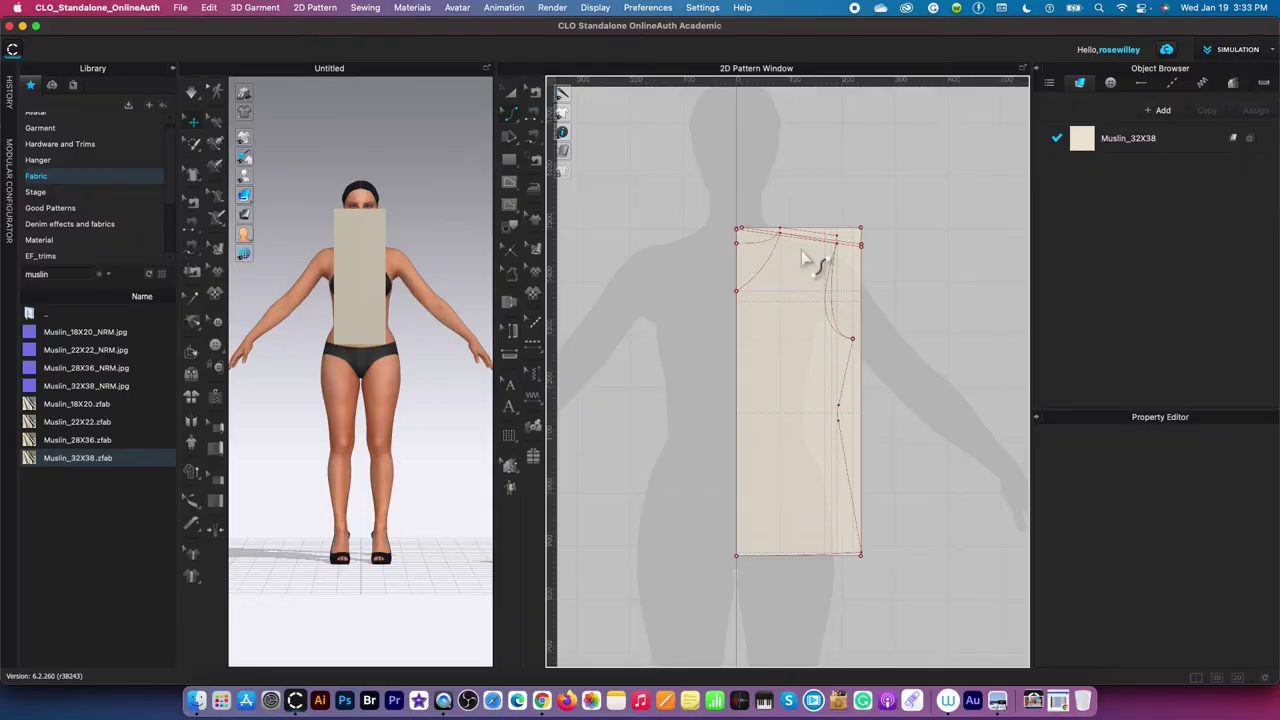
Step: Trace the new neckline, shoulder and armhole together with the side seam, hem and centre edge as a separate front pattern
key("a")
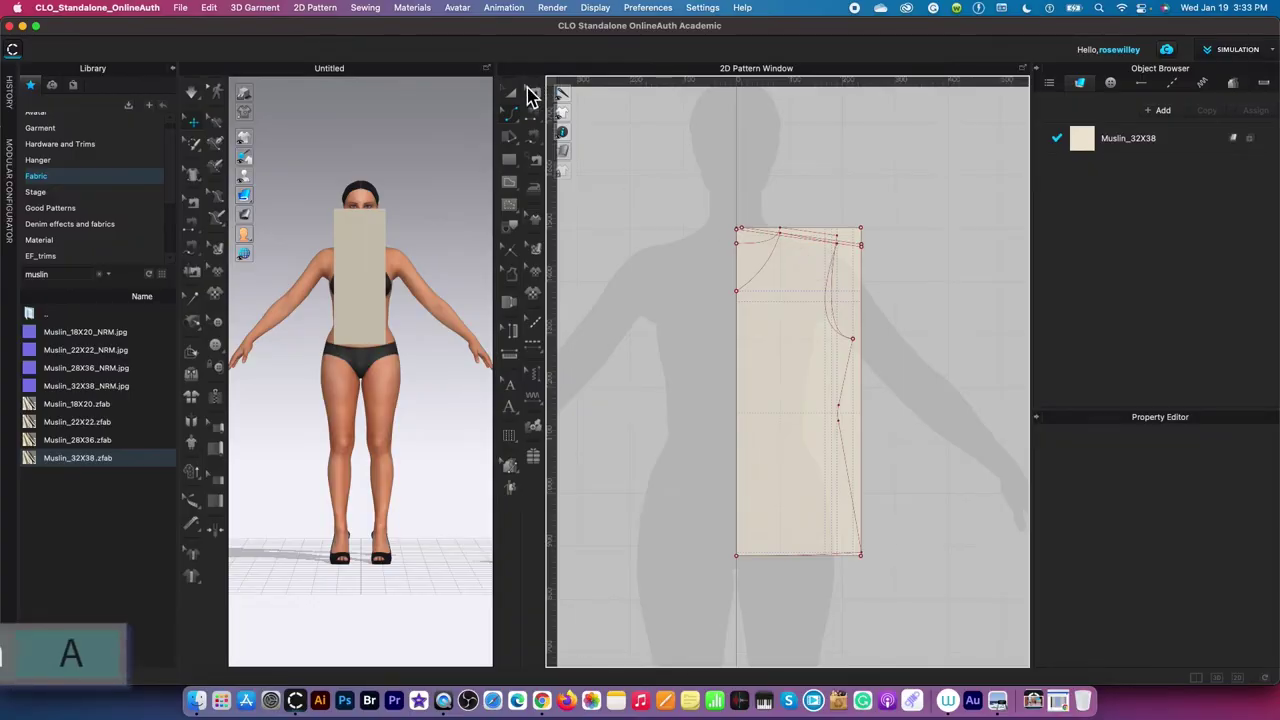
left_click(512, 97)
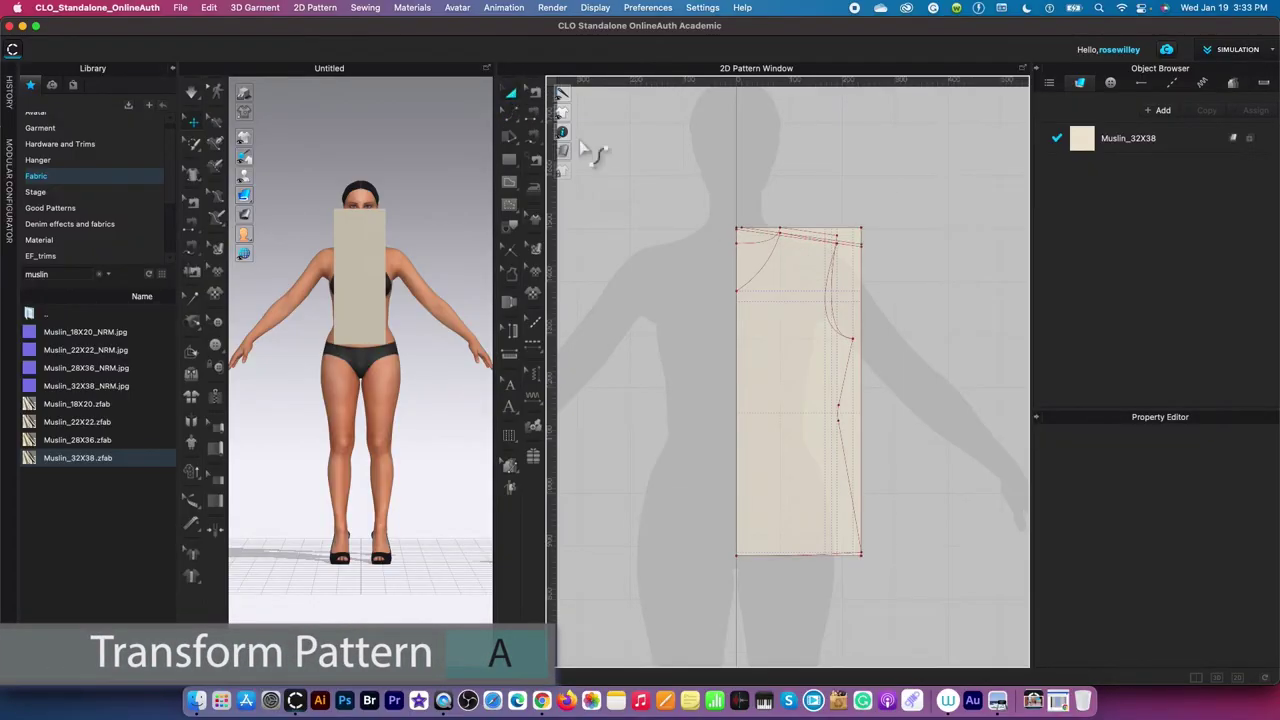
left_click(765, 265)
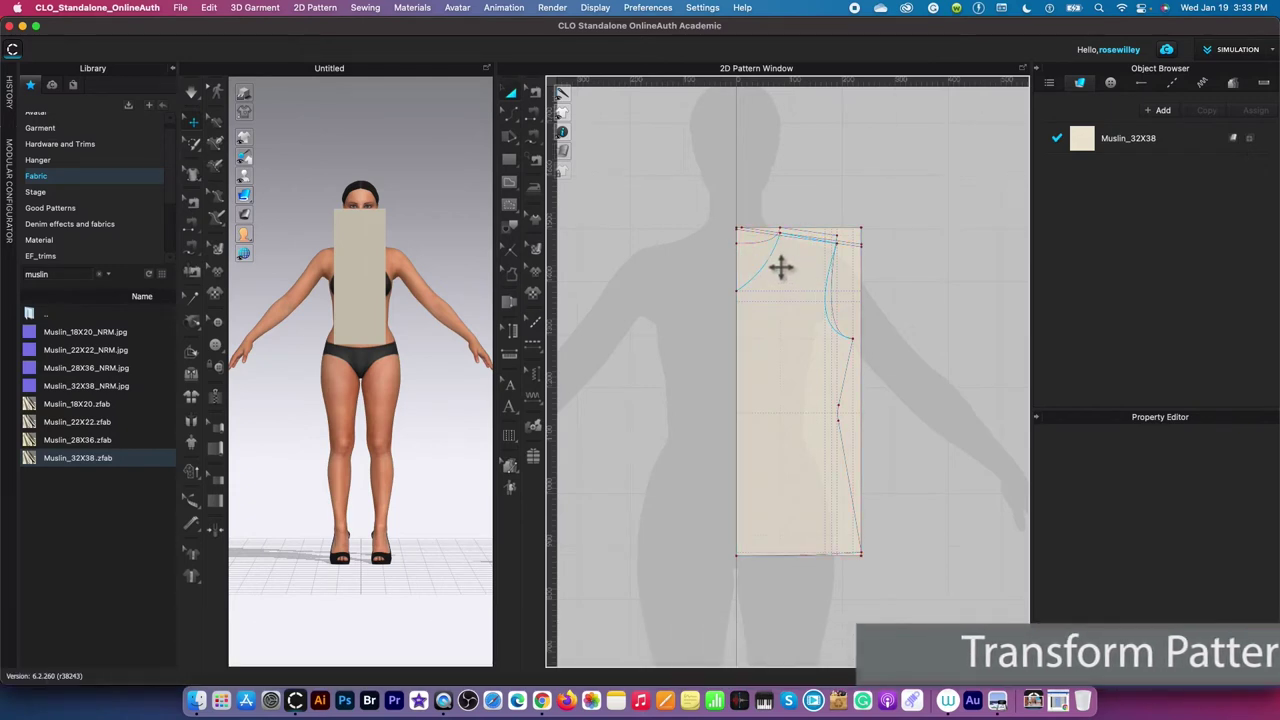
left_click(781, 266)
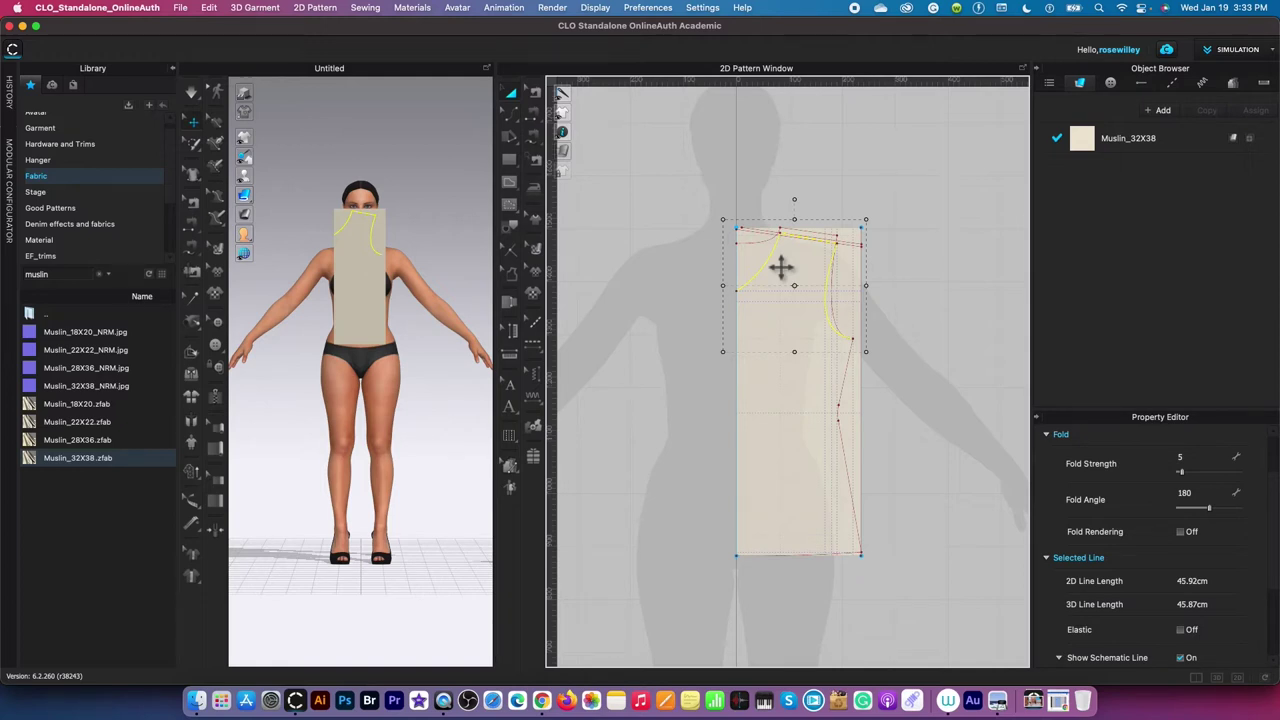
left_click(512, 226)
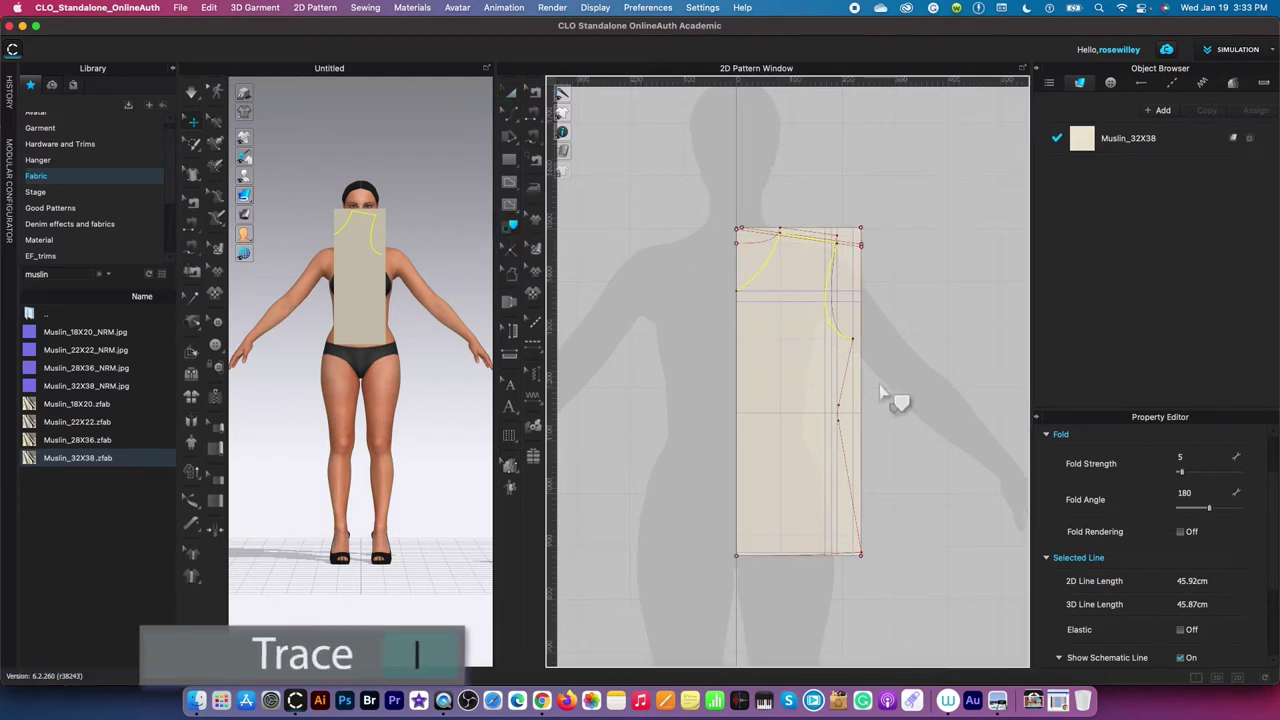
left_click(846, 366)
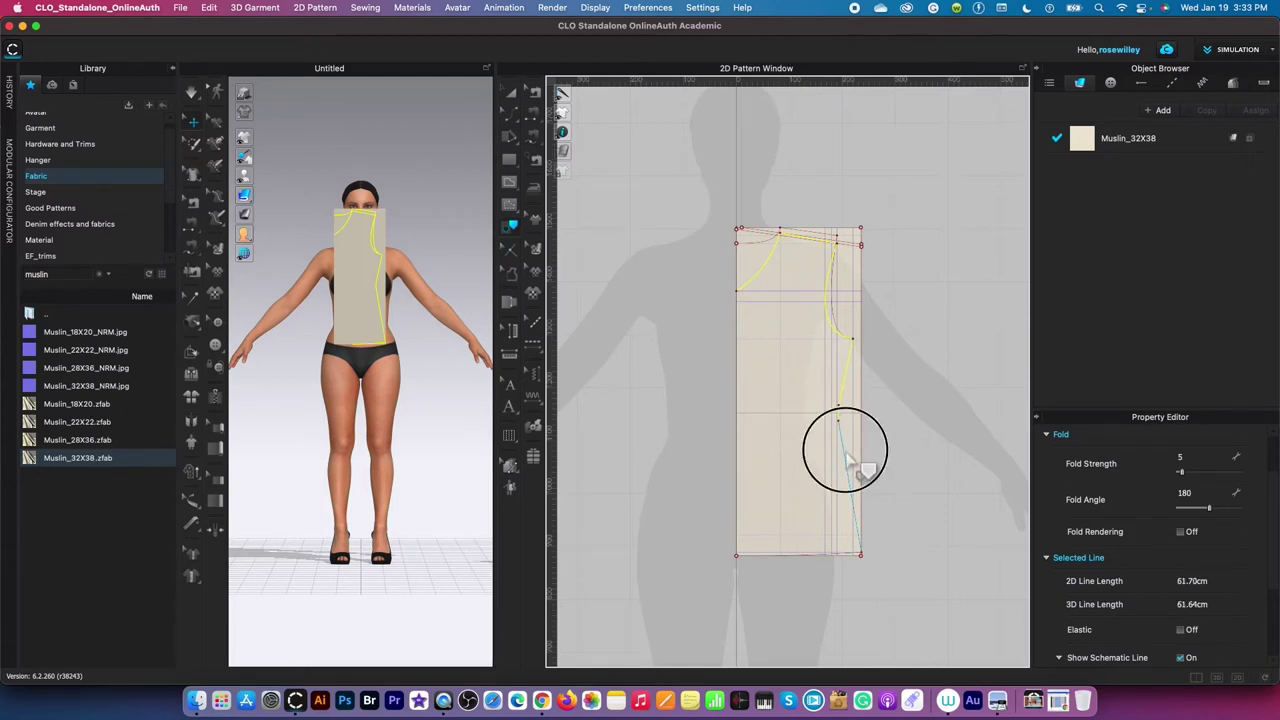
left_click(827, 565)
double_click(740, 463)
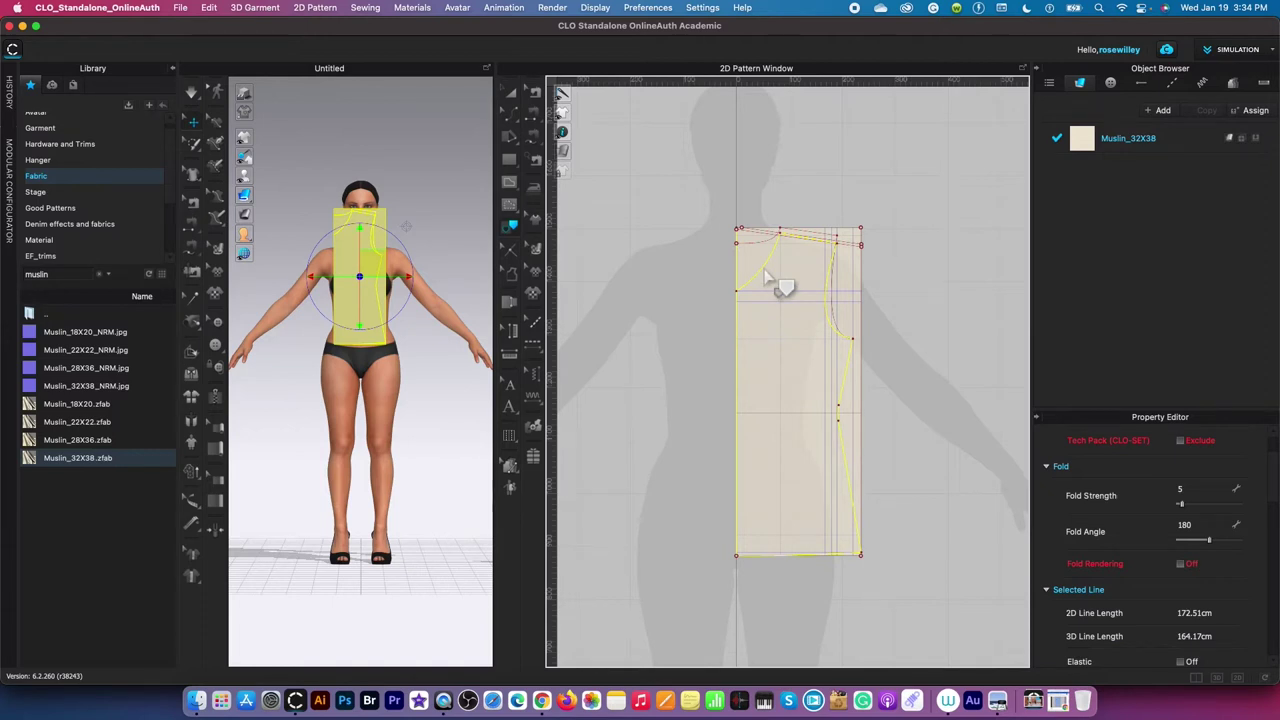
scroll(767, 273, "up", 1)
right_click(767, 273)
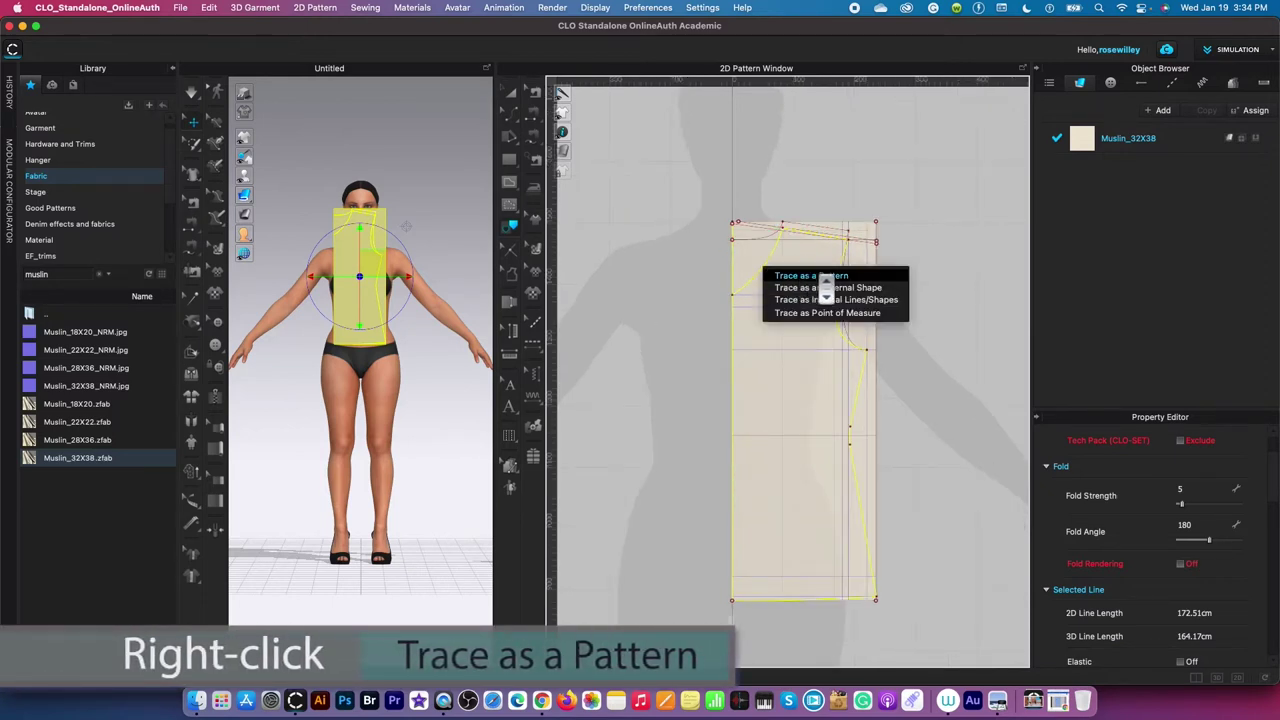
left_click(826, 277)
Step: Place the traced front pattern between the avatar silhouette's legs and the back pattern, level with the back
scroll(826, 288, "down", 3)
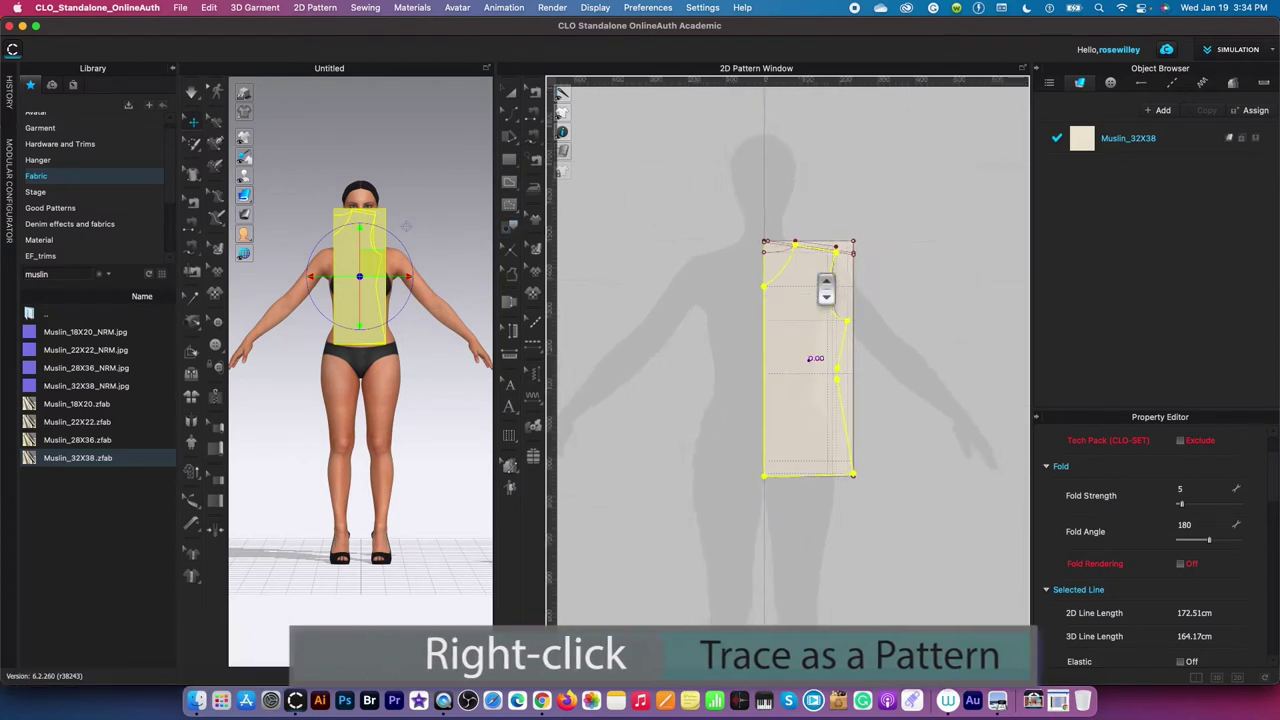
scroll(826, 288, "down", 2)
mouse_move(826, 290)
left_mouse_down()
mouse_move(846, 408)
mouse_move(866, 425)
mouse_move(851, 429)
left_mouse_up()
scroll(851, 429, "up", 1)
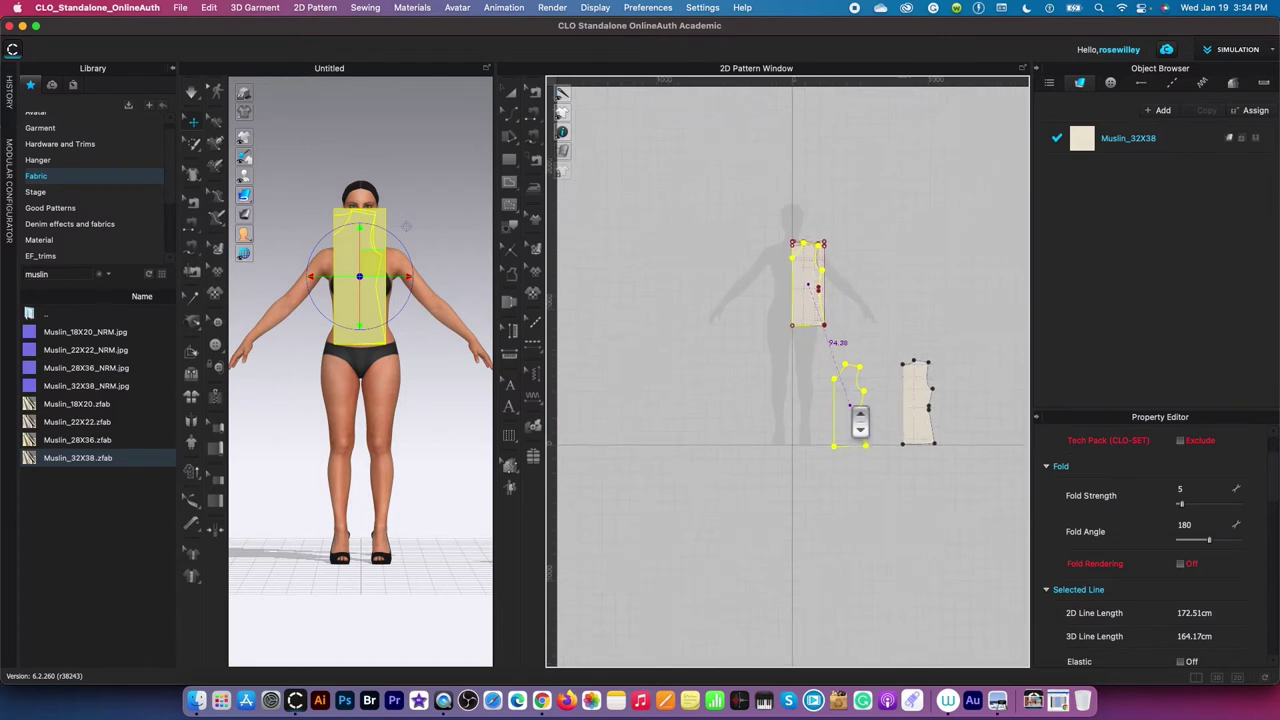
scroll(860, 421, "up", 2)
left_click_drag(859, 420, 850, 410)
Step: Flip the traced front pattern horizontally using Transform Pattern
key("a")
scroll(846, 420, "up", 1)
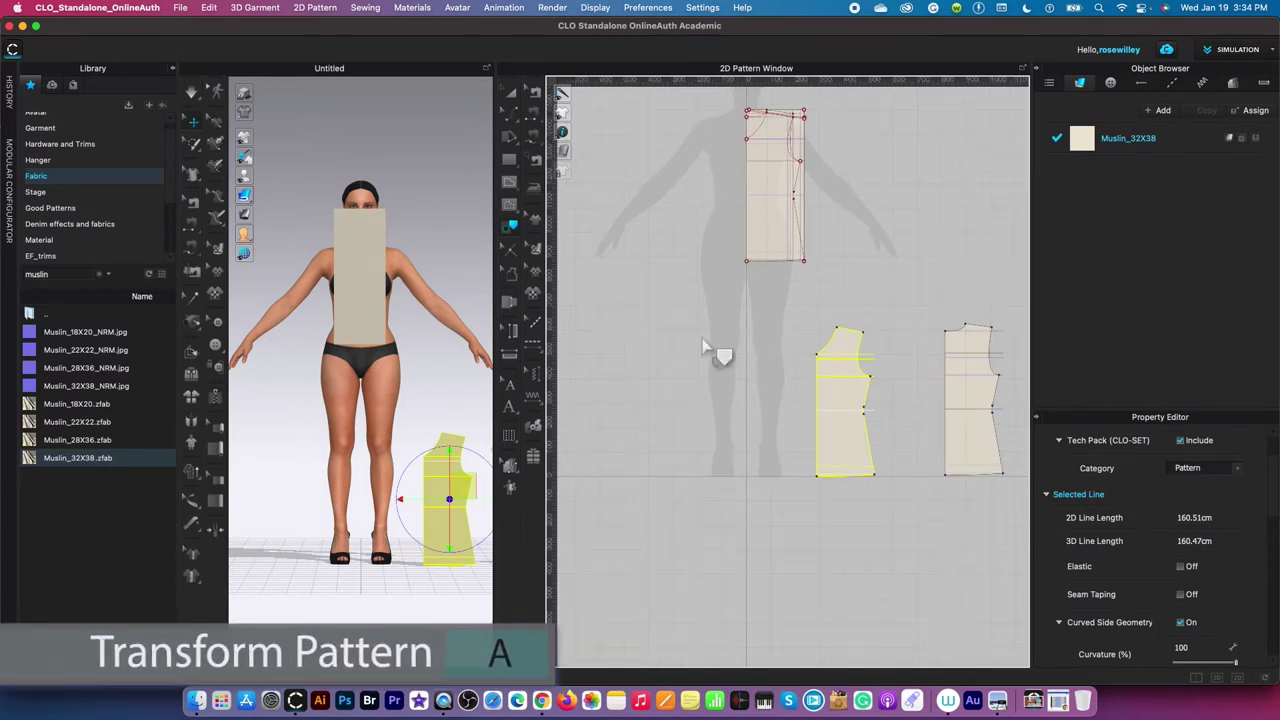
left_click(511, 93)
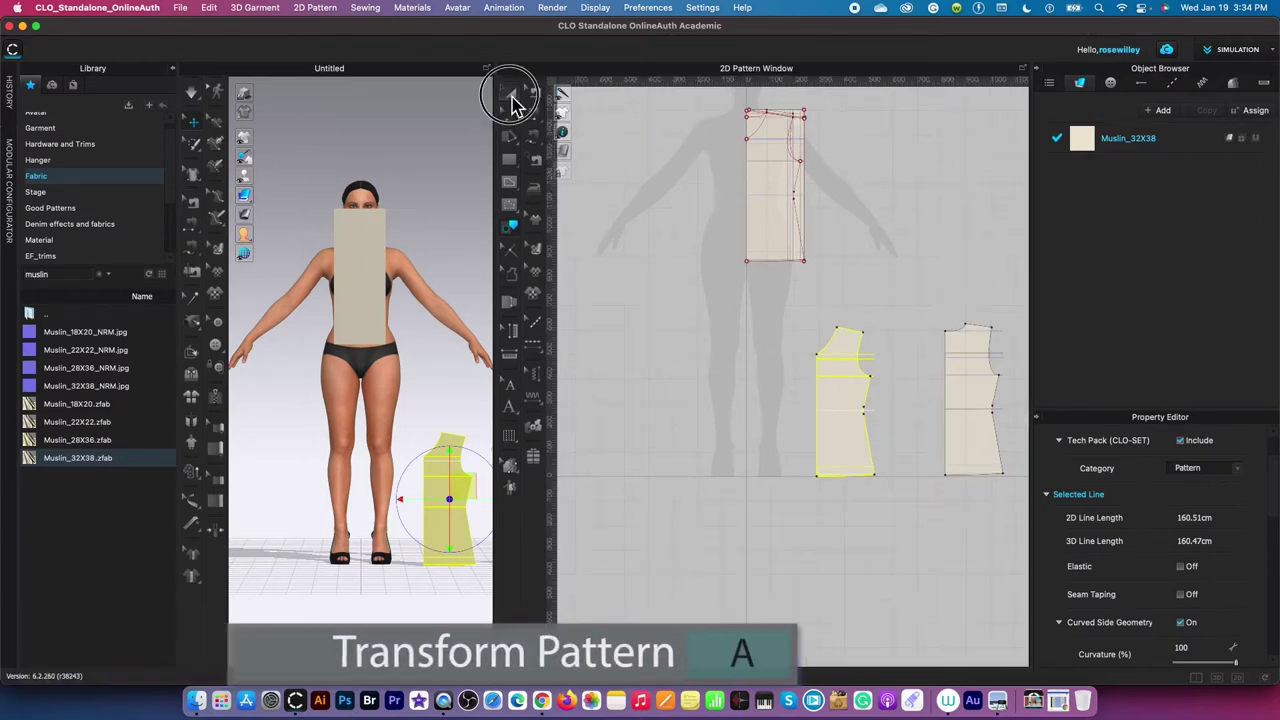
right_click(851, 385)
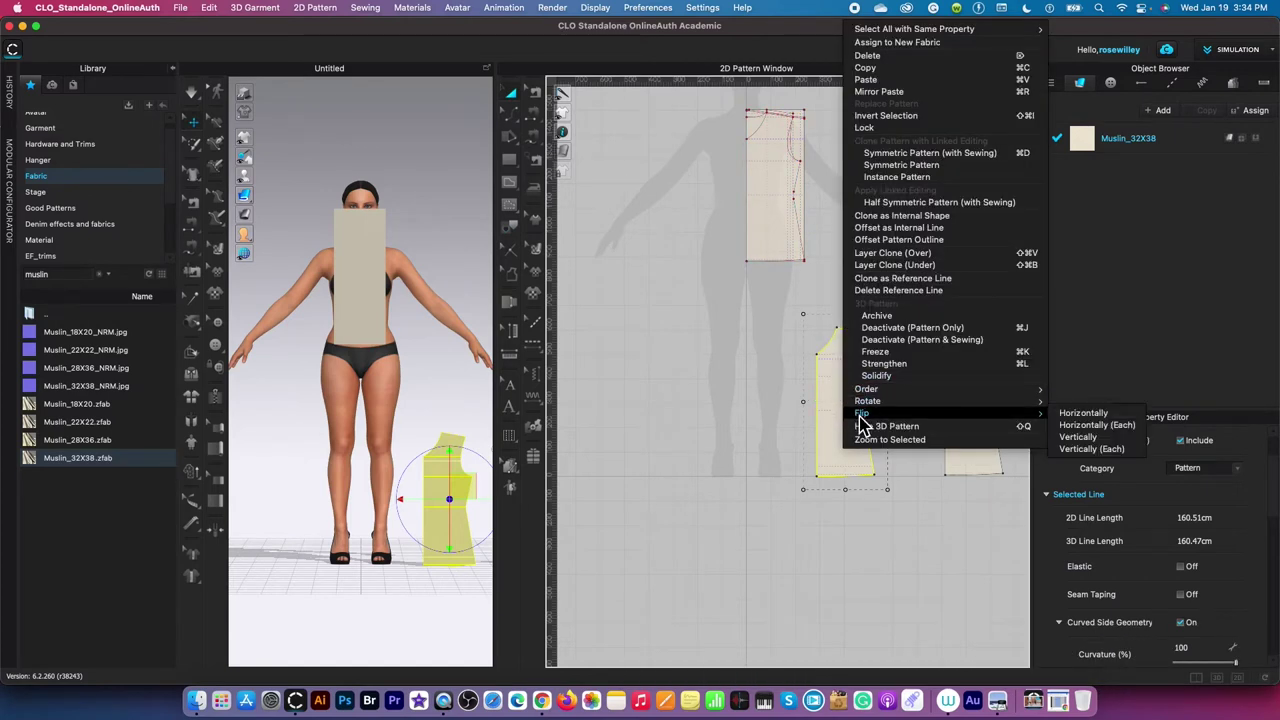
mouse_move(878, 414)
left_click(1074, 412)
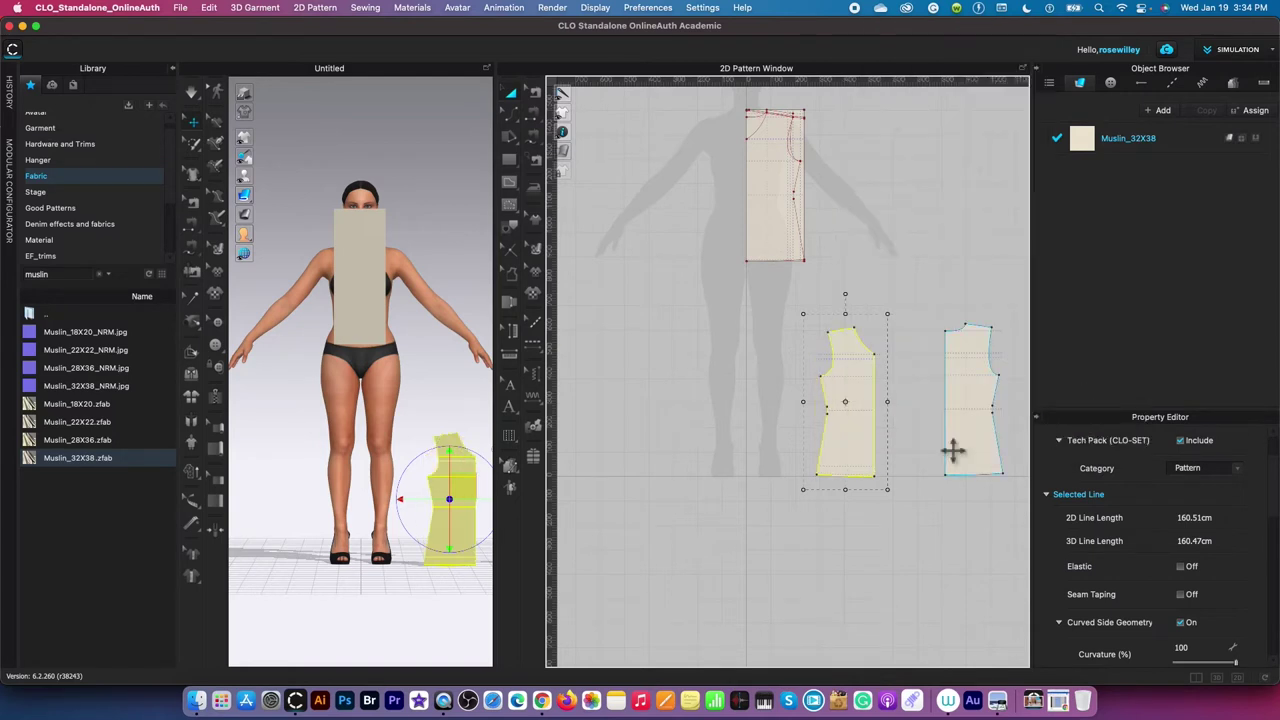
Step: Match up the front's shoulder line with the back's shoulder line using the To Start option
scroll(923, 443, "down", 2)
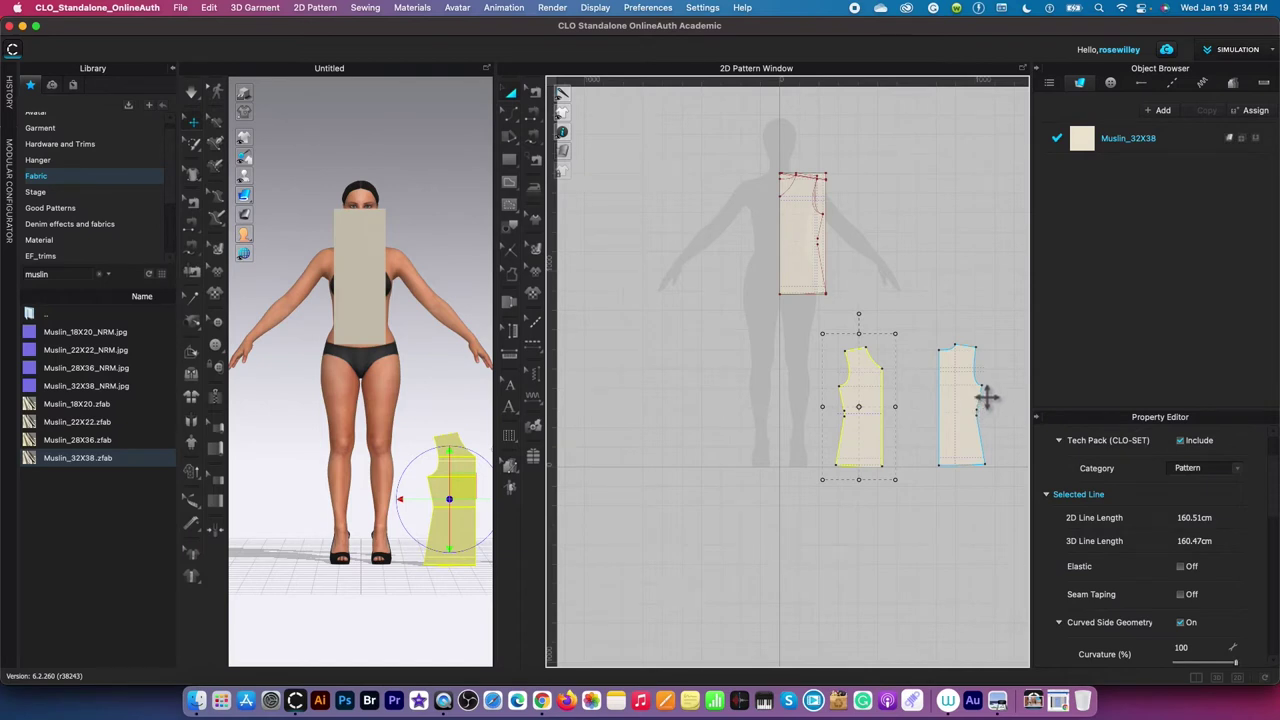
scroll(993, 365, "up", 3)
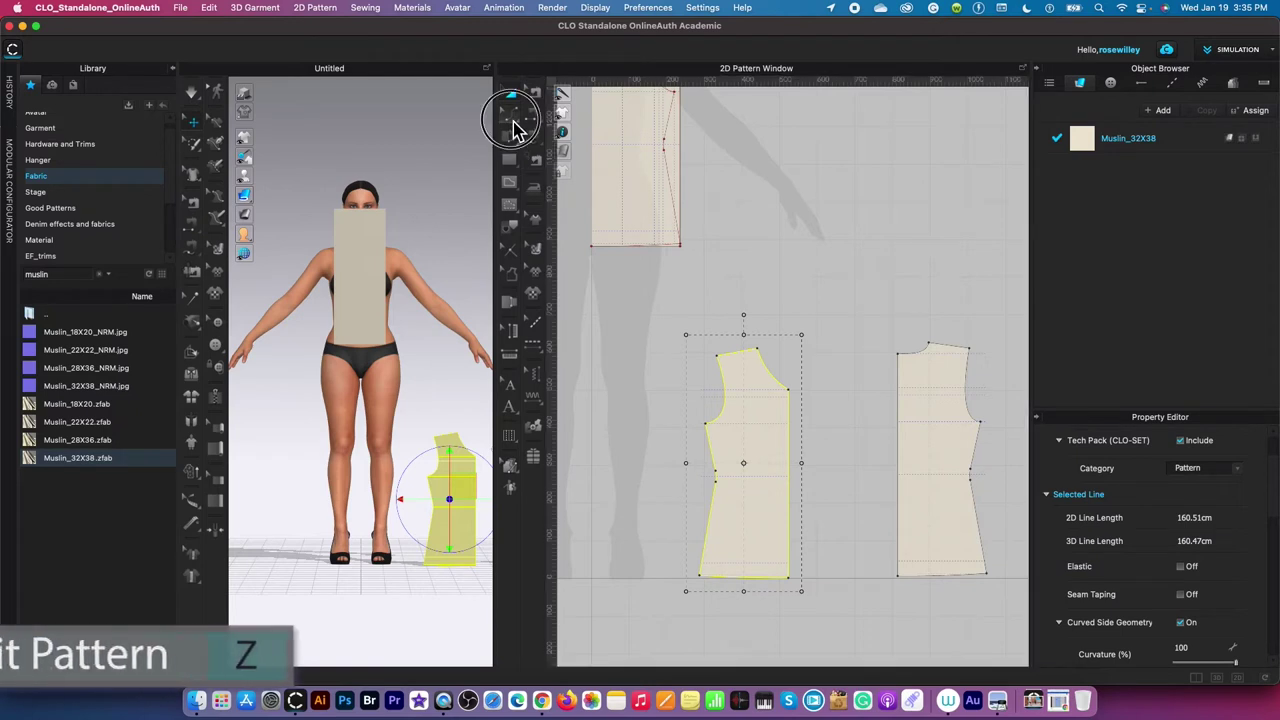
left_click(513, 130)
left_click(562, 114)
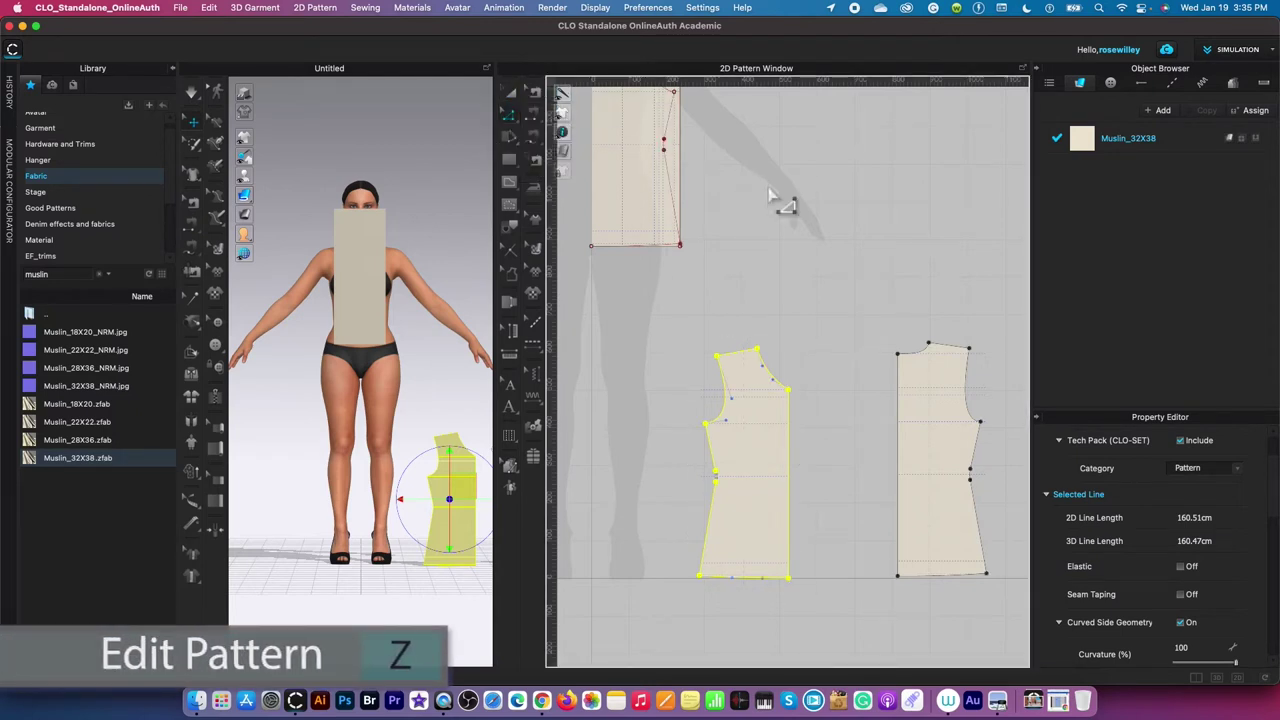
left_click(745, 357)
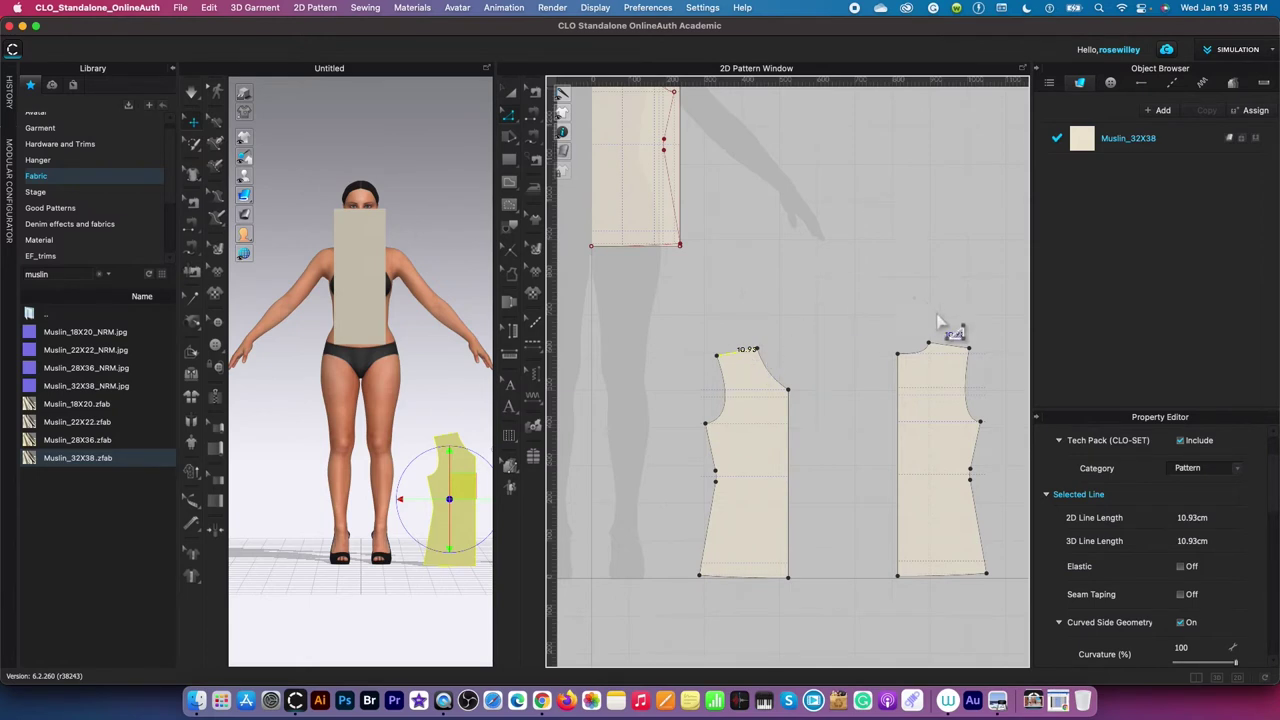
left_click(955, 349, "shift")
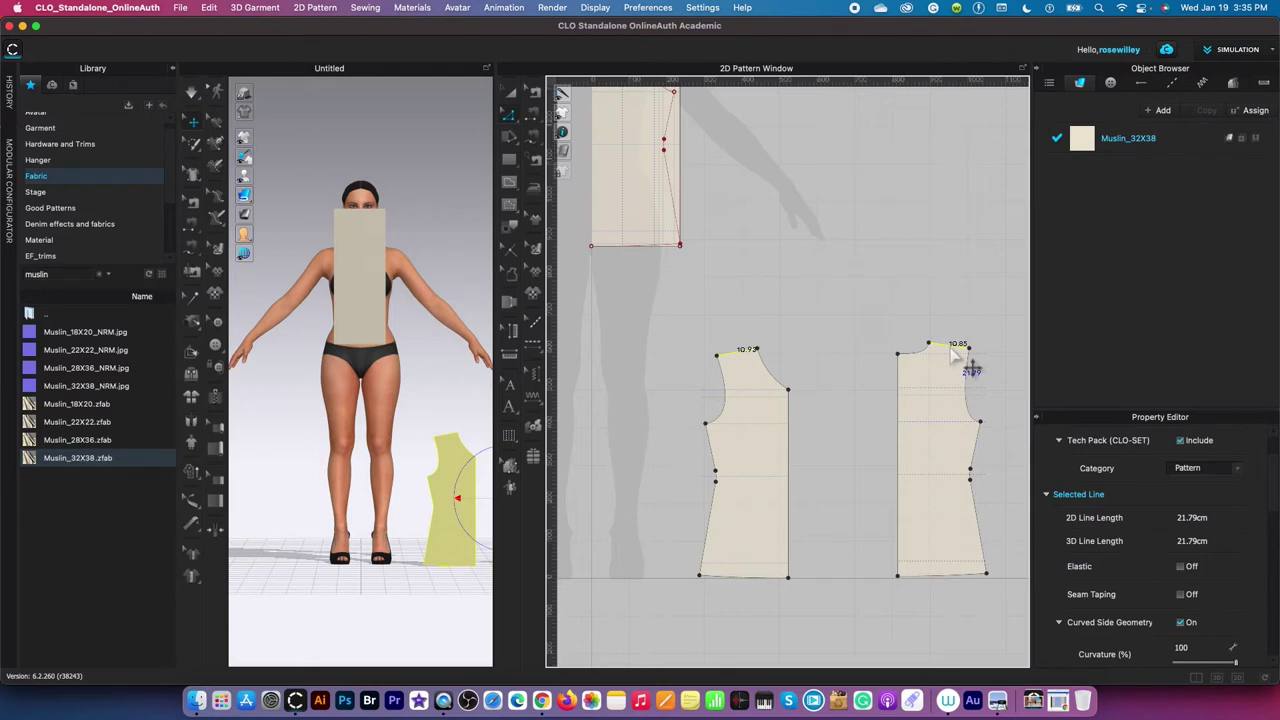
scroll(955, 352, "down", 1)
right_click(955, 352)
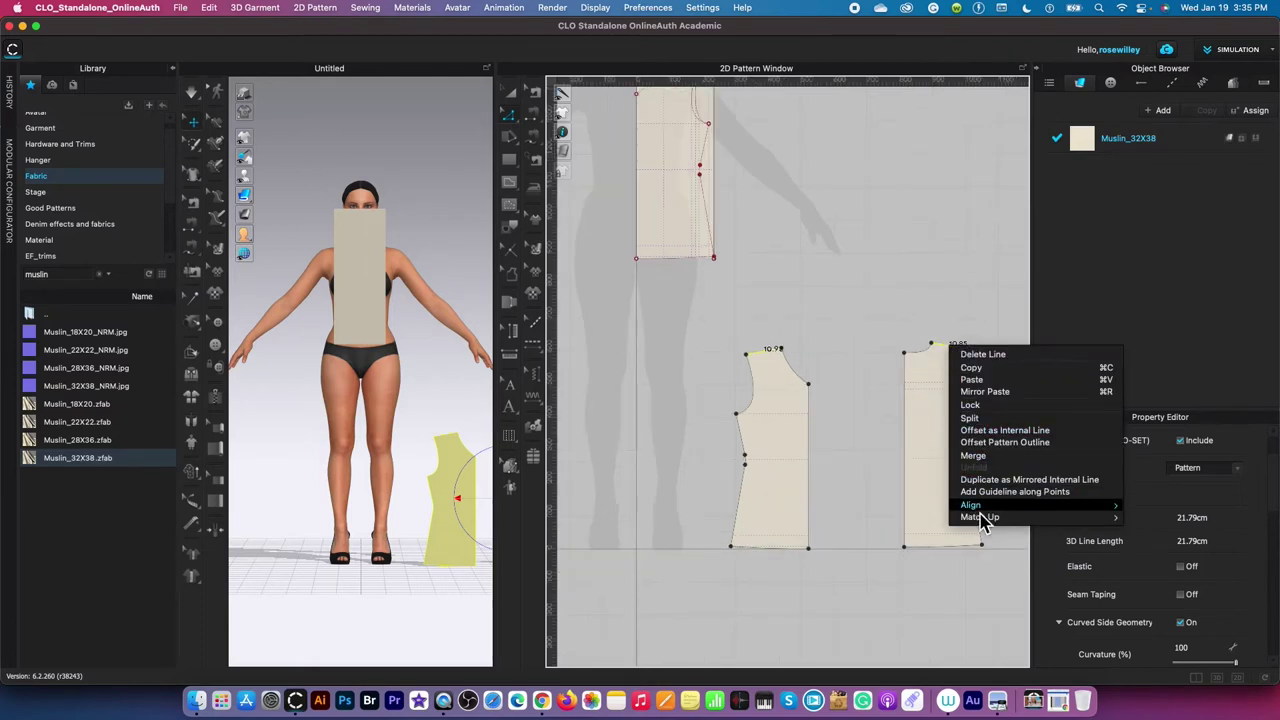
mouse_move(983, 520)
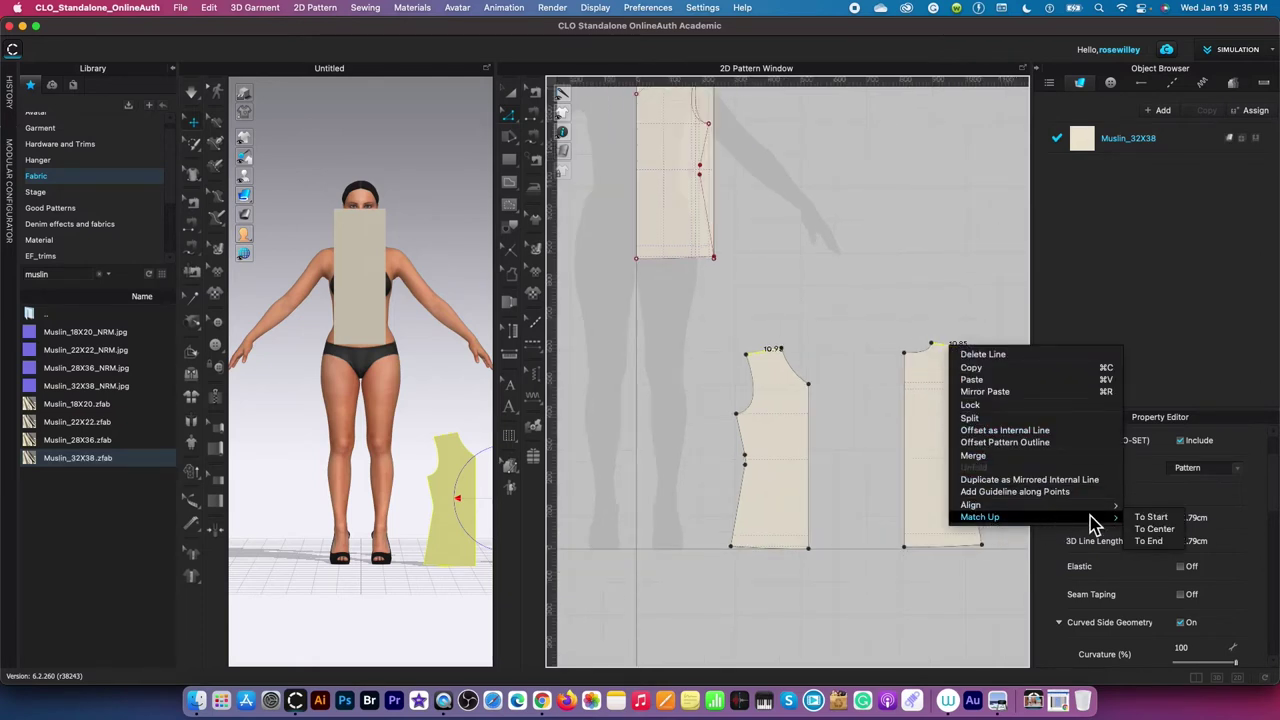
left_click(1166, 519)
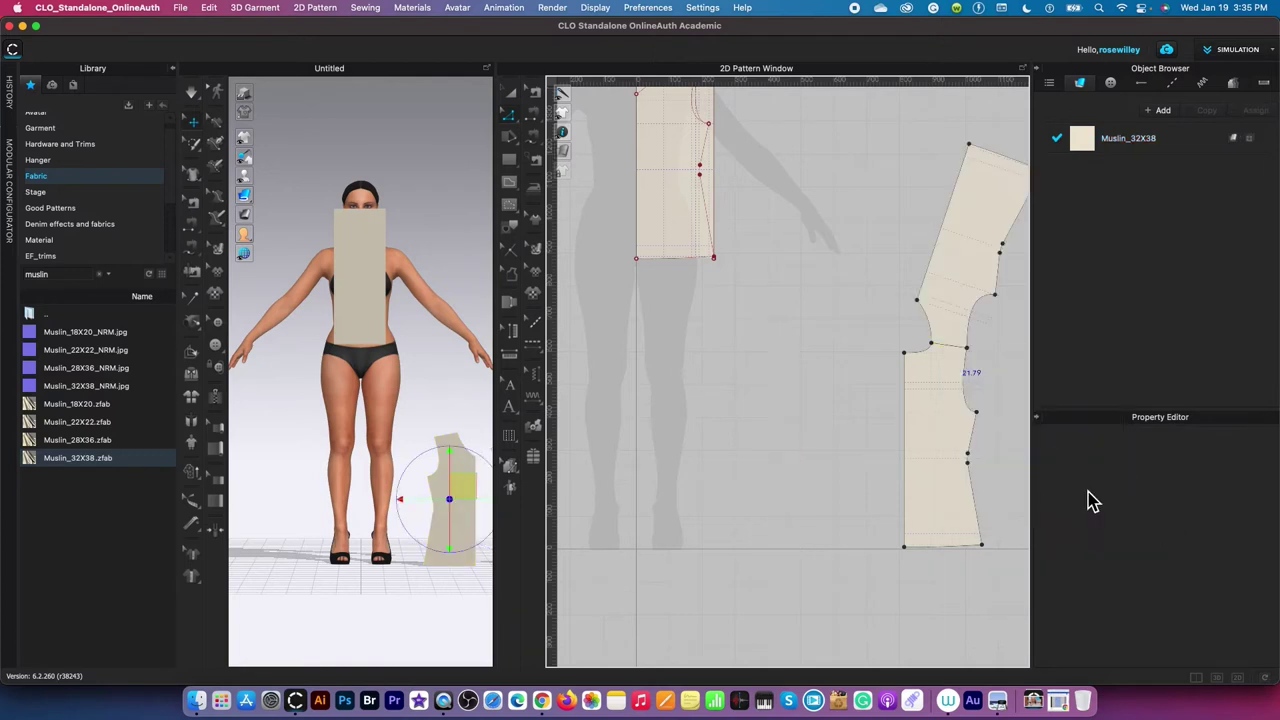
Step: Move the front's shoulder point at the armhole onto the back's shoulder point, making the front shoulder line 10.85 cm long
scroll(1006, 297, "up", 4)
scroll(1014, 300, "up", 1)
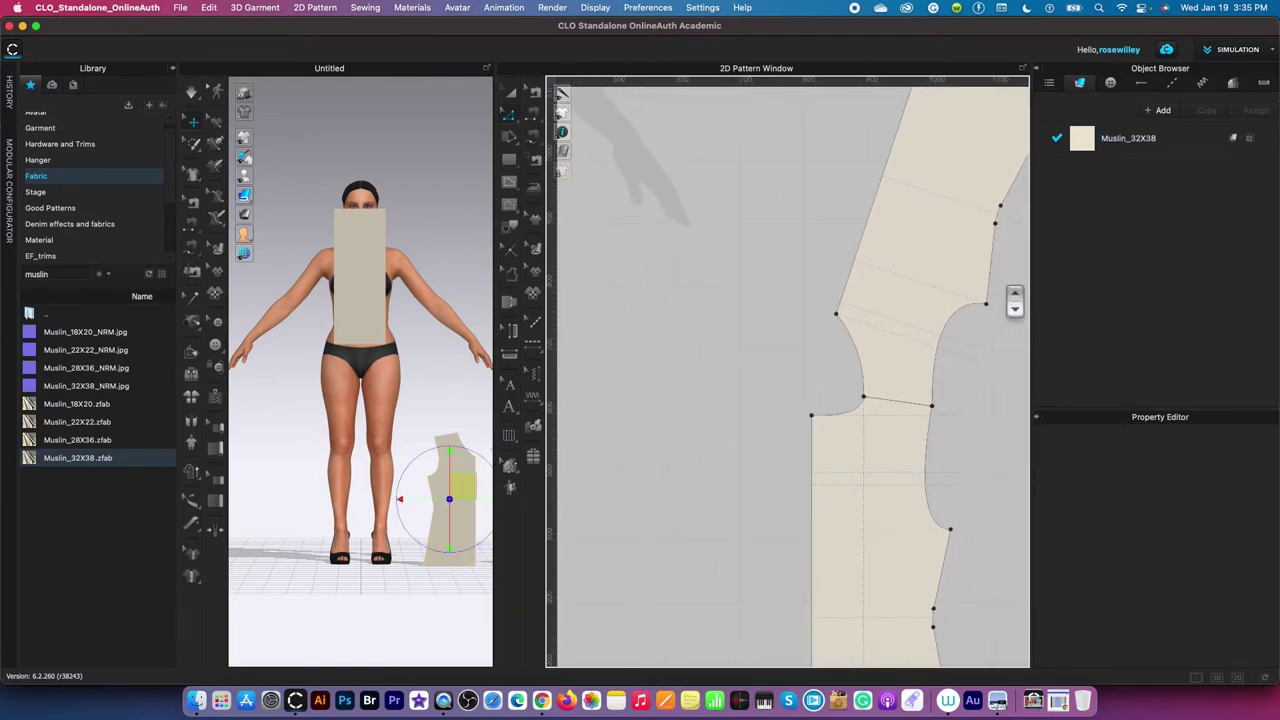
scroll(936, 449, "up", 3)
scroll(936, 449, "up", 4)
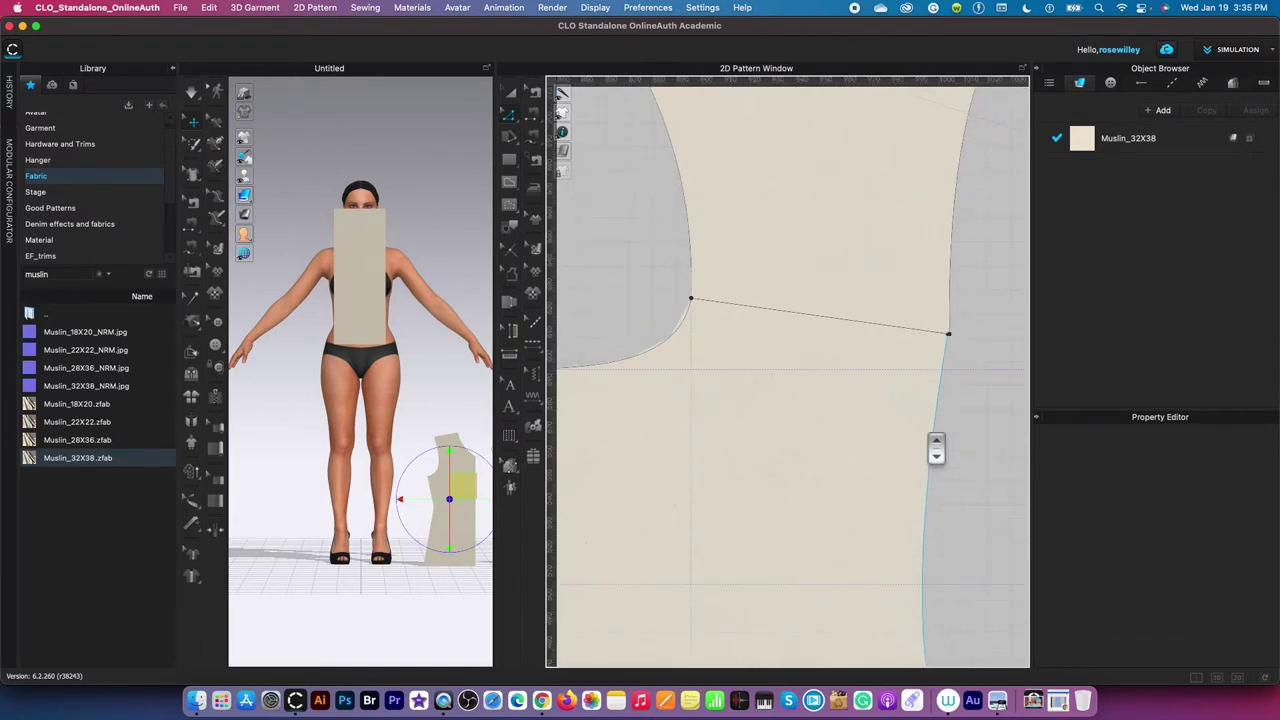
scroll(956, 338, "up", 3)
scroll(955, 338, "up", 1)
left_click(941, 354)
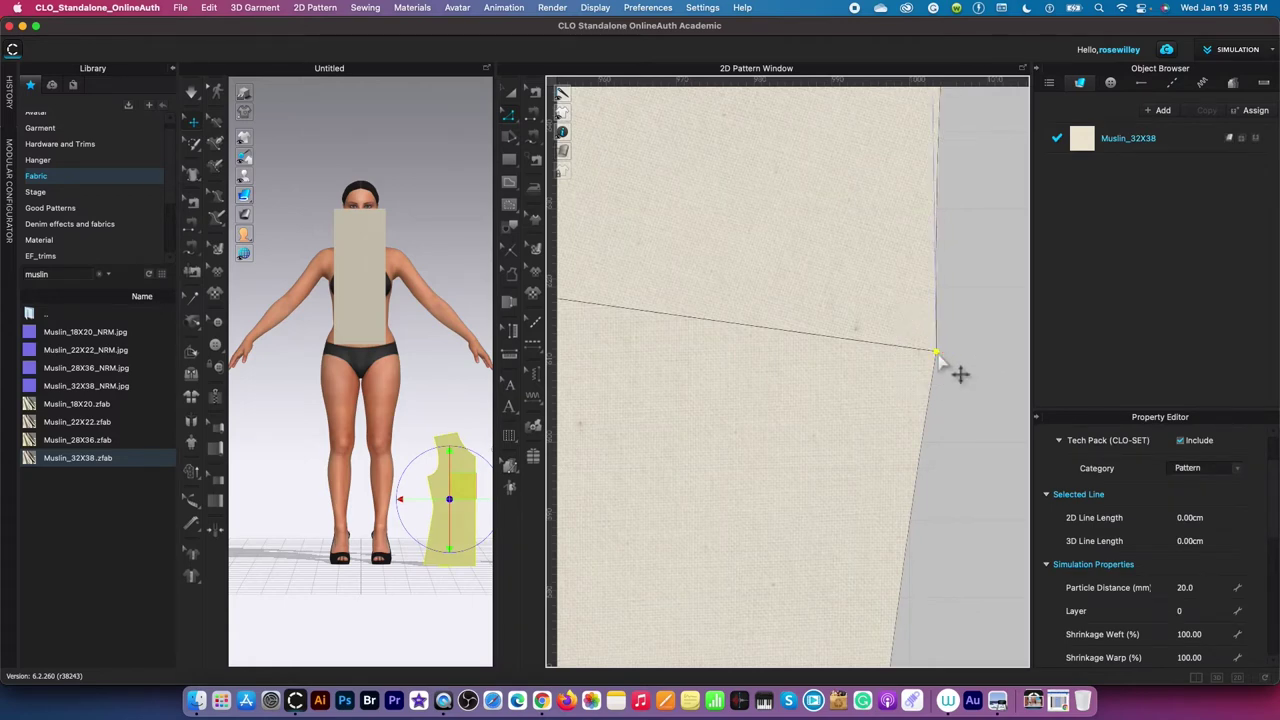
Step: Adjust the front armhole's curve handle nearest the shoulder so the armhole runs smoothly into the back armhole
scroll(942, 357, "down", 5)
scroll(947, 368, "down", 1)
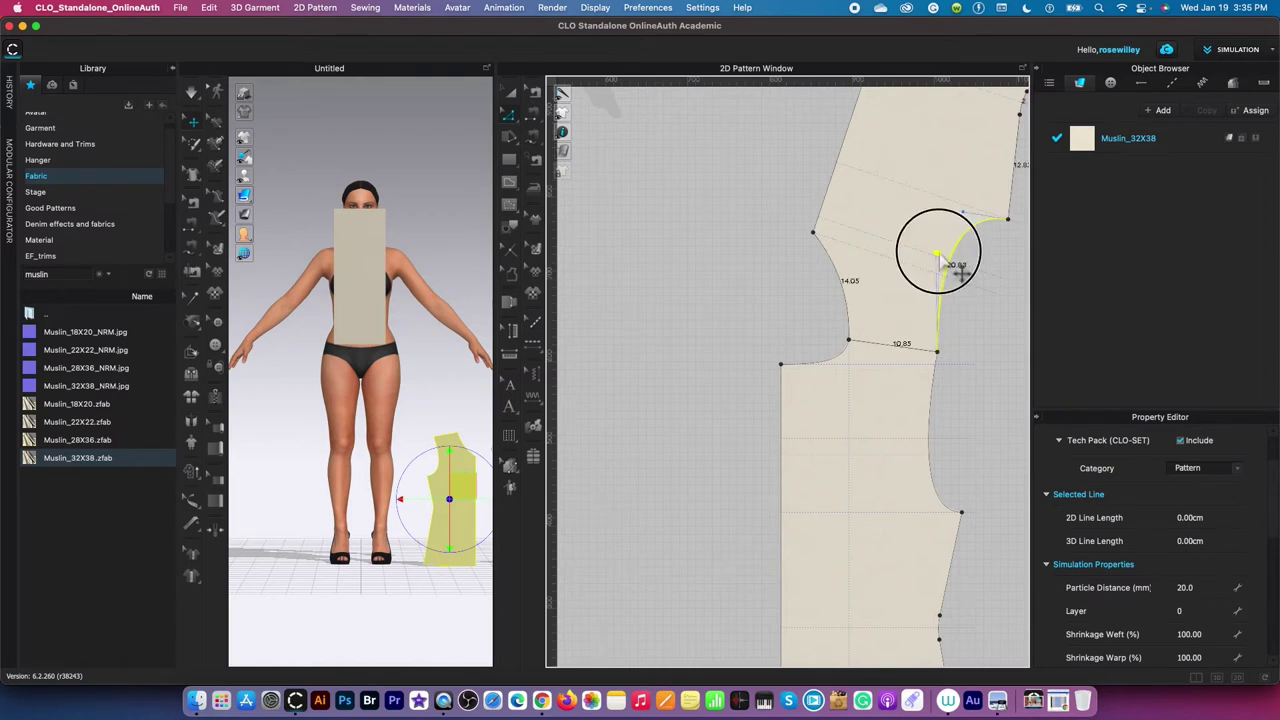
left_click(995, 335)
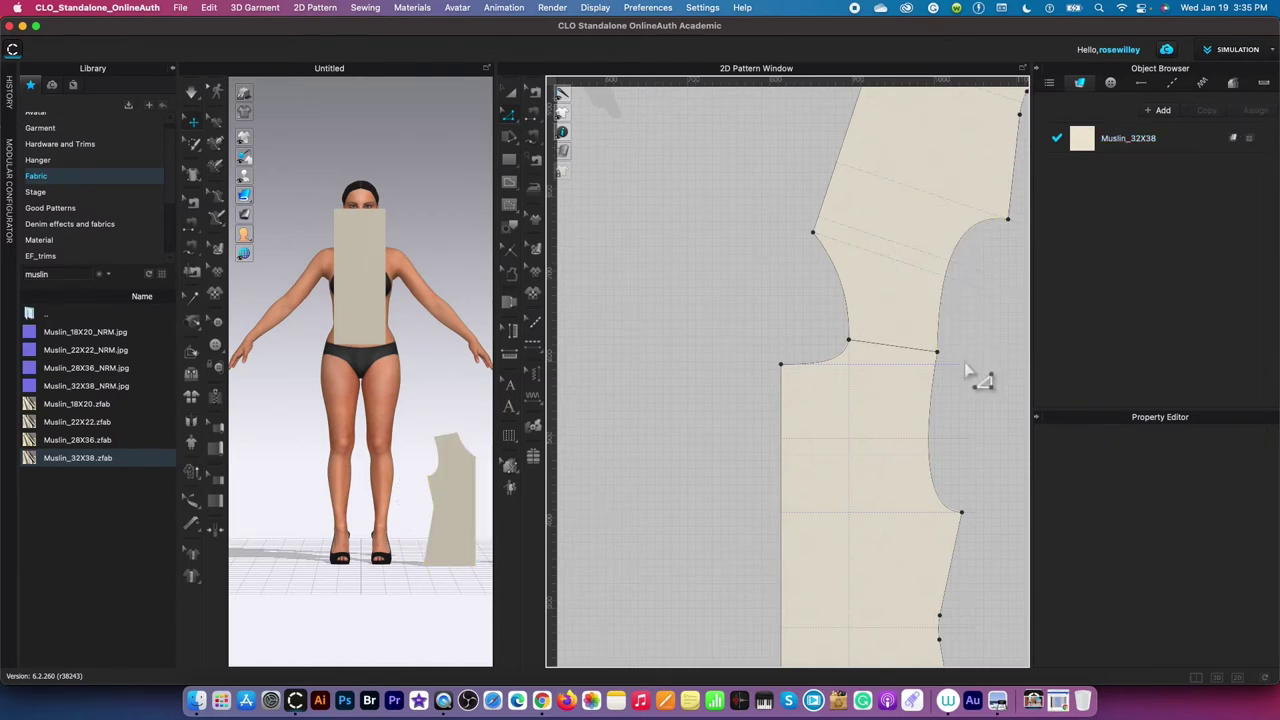
Step: Move the front pattern off the back's shoulder line into the empty space beside the back using Transform Pattern
scroll(974, 375, "up", 5)
scroll(974, 375, "down", 3)
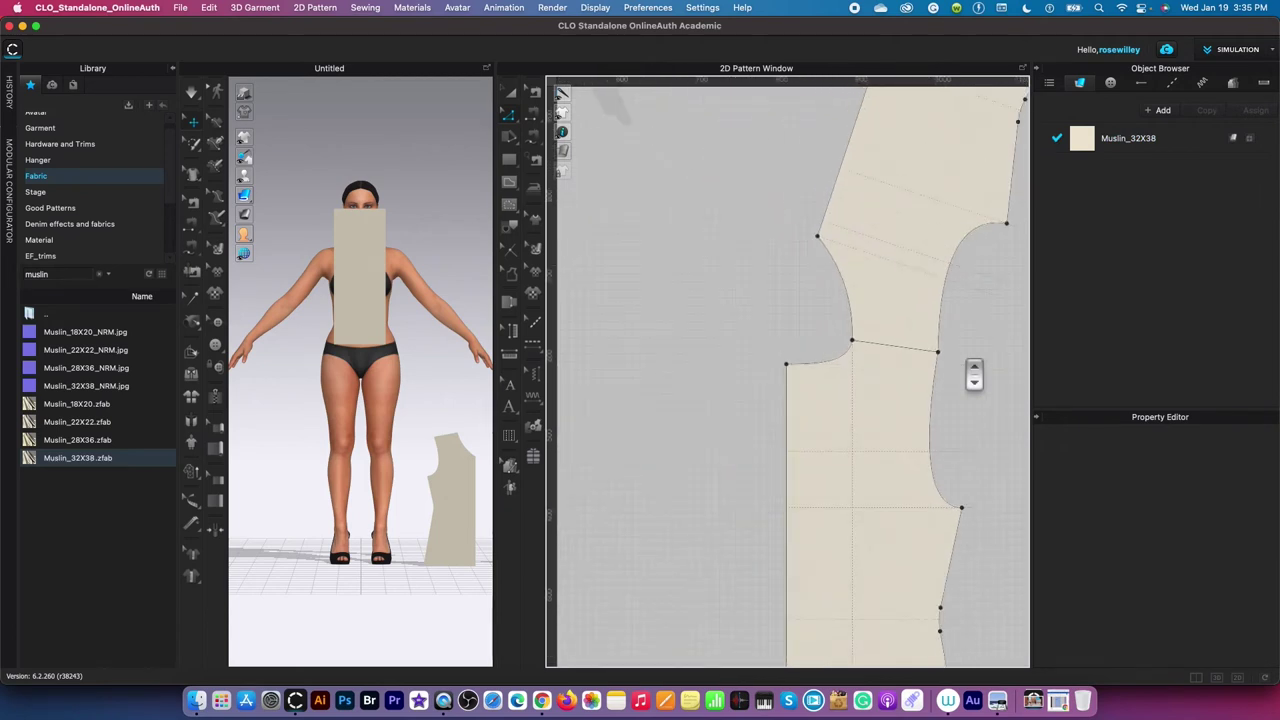
scroll(974, 375, "down", 5)
scroll(974, 375, "up", 3)
scroll(974, 375, "down", 1)
scroll(974, 375, "down", 2)
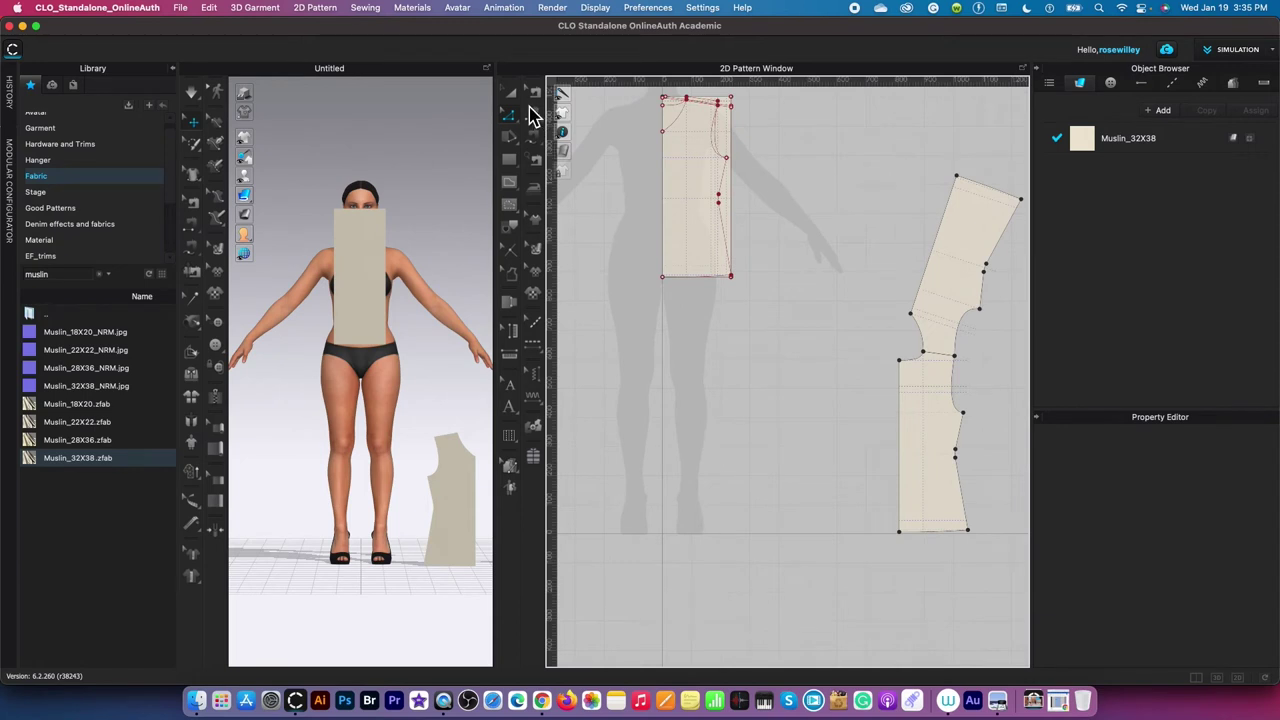
key("a")
left_click(979, 253)
left_click(979, 253)
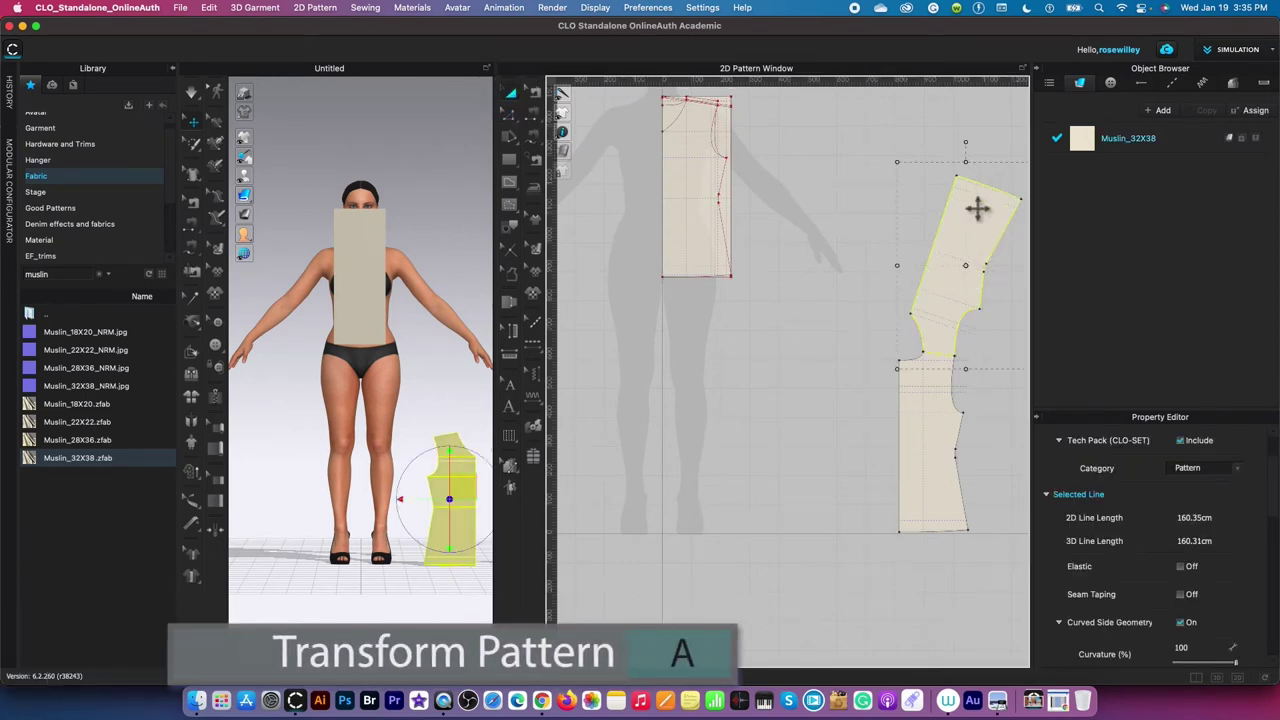
left_click_drag(975, 228, 817, 363)
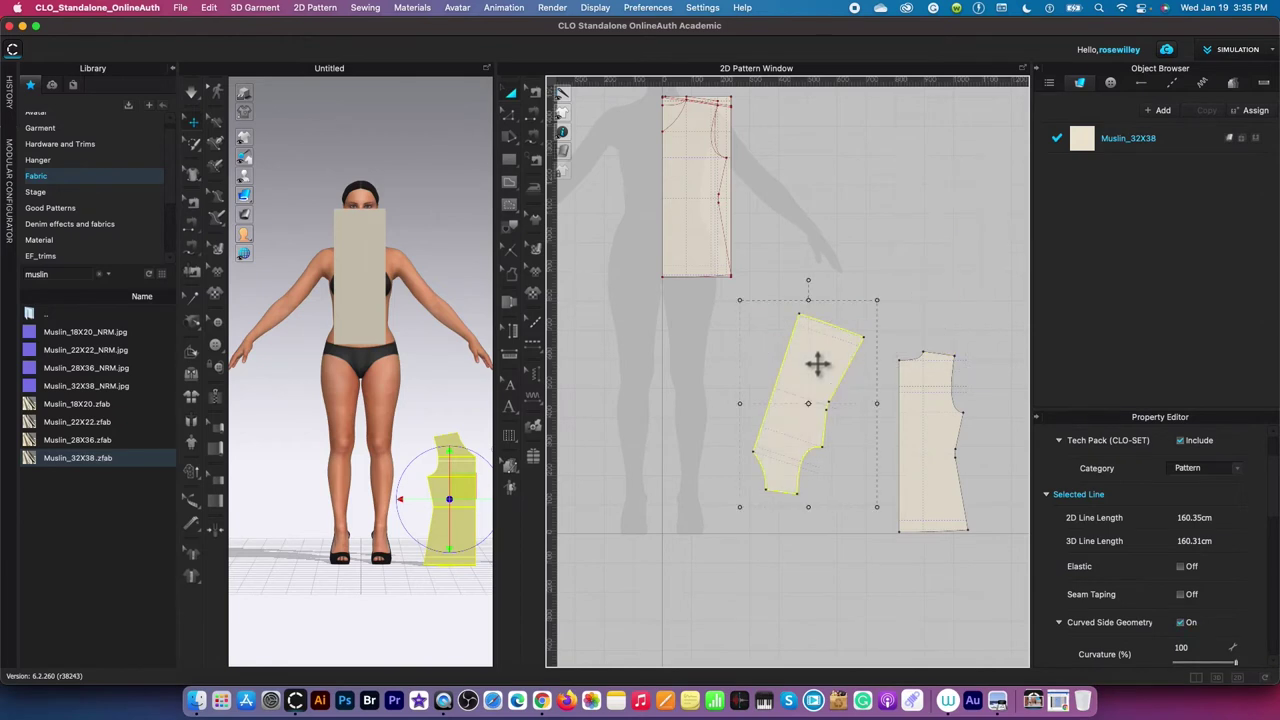
Step: Rotate the front pattern upright and place it beside the back with its hem near the horizontal baseline
mouse_move(829, 451)
left_mouse_down()
mouse_move(829, 389)
mouse_move(812, 435)
left_mouse_up()
scroll(853, 519, "up", 5)
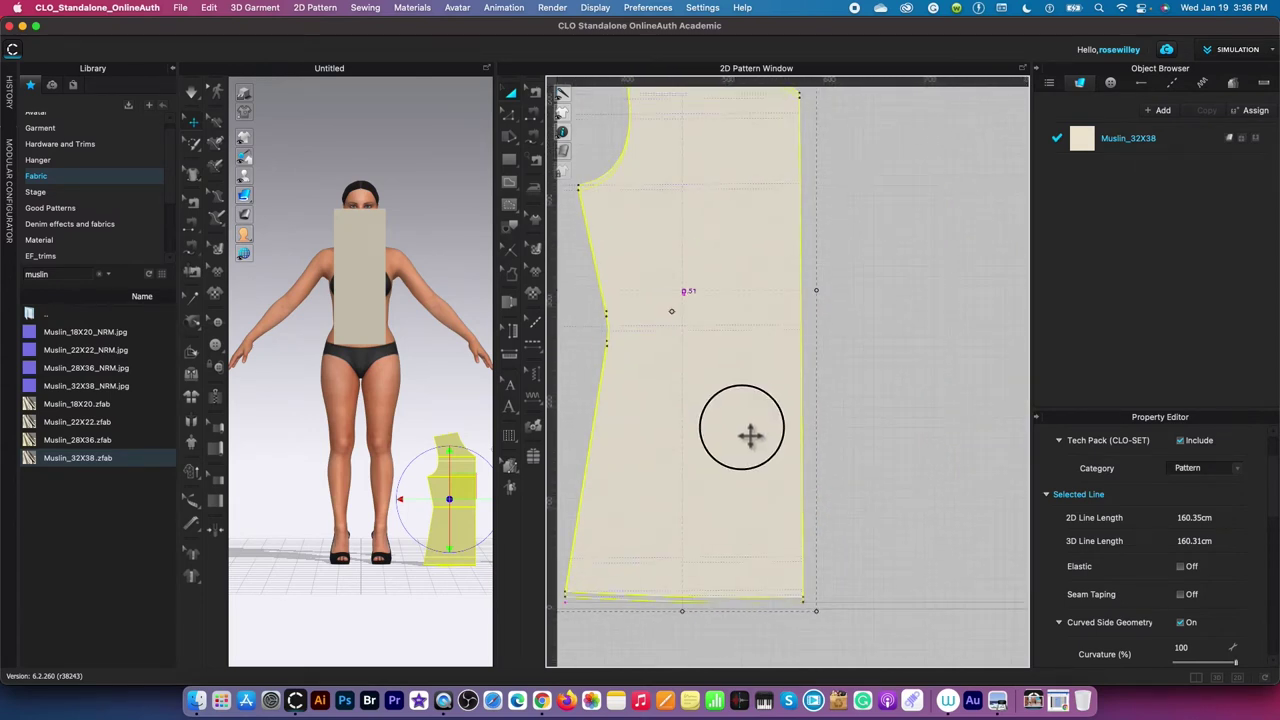
scroll(718, 515, "down", 5)
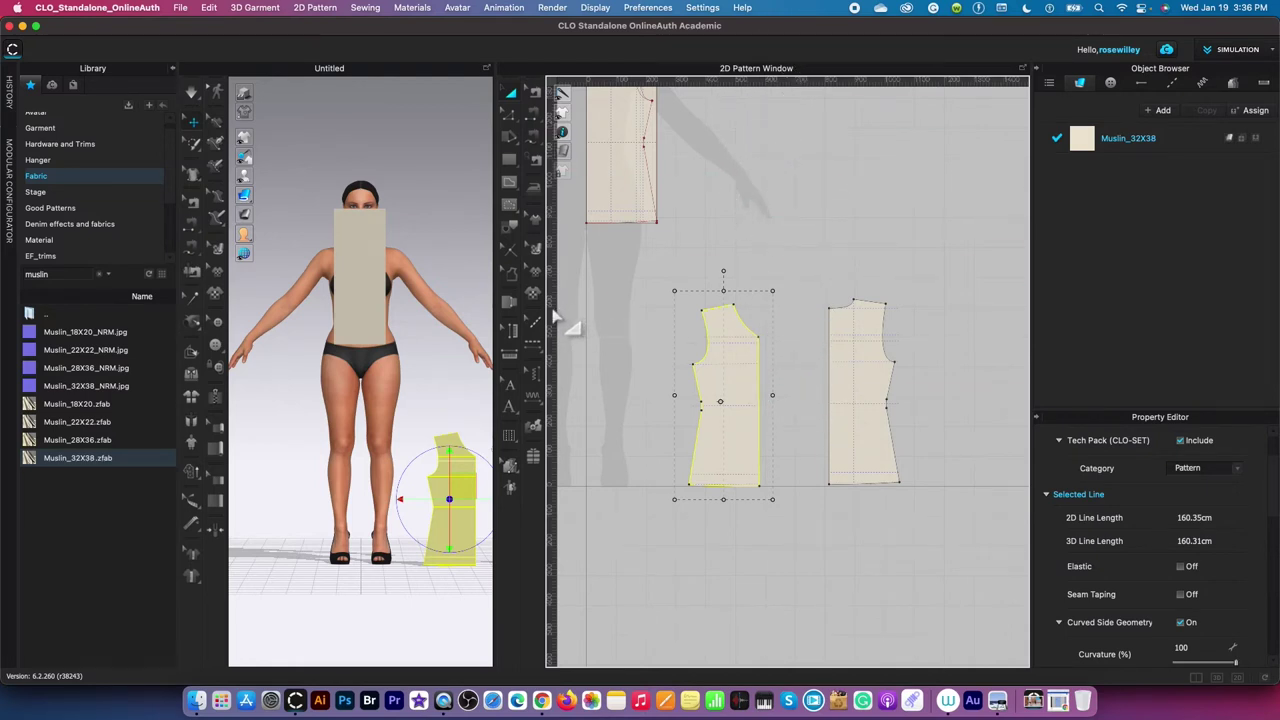
Step: Nudge the front pattern slightly down so its centre-front hem corner sits on the horizontal baseline
scroll(736, 470, "up", 3)
scroll(738, 490, "up", 2)
scroll(737, 485, "down", 3)
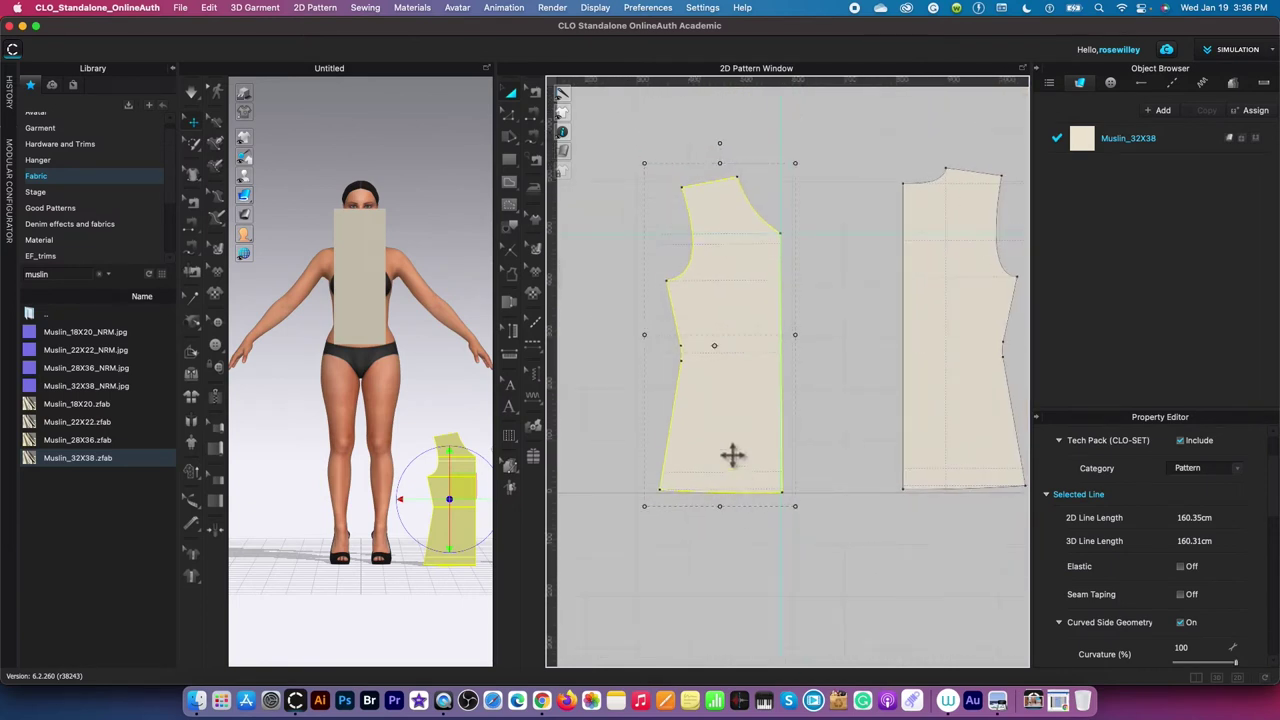
left_click(825, 460)
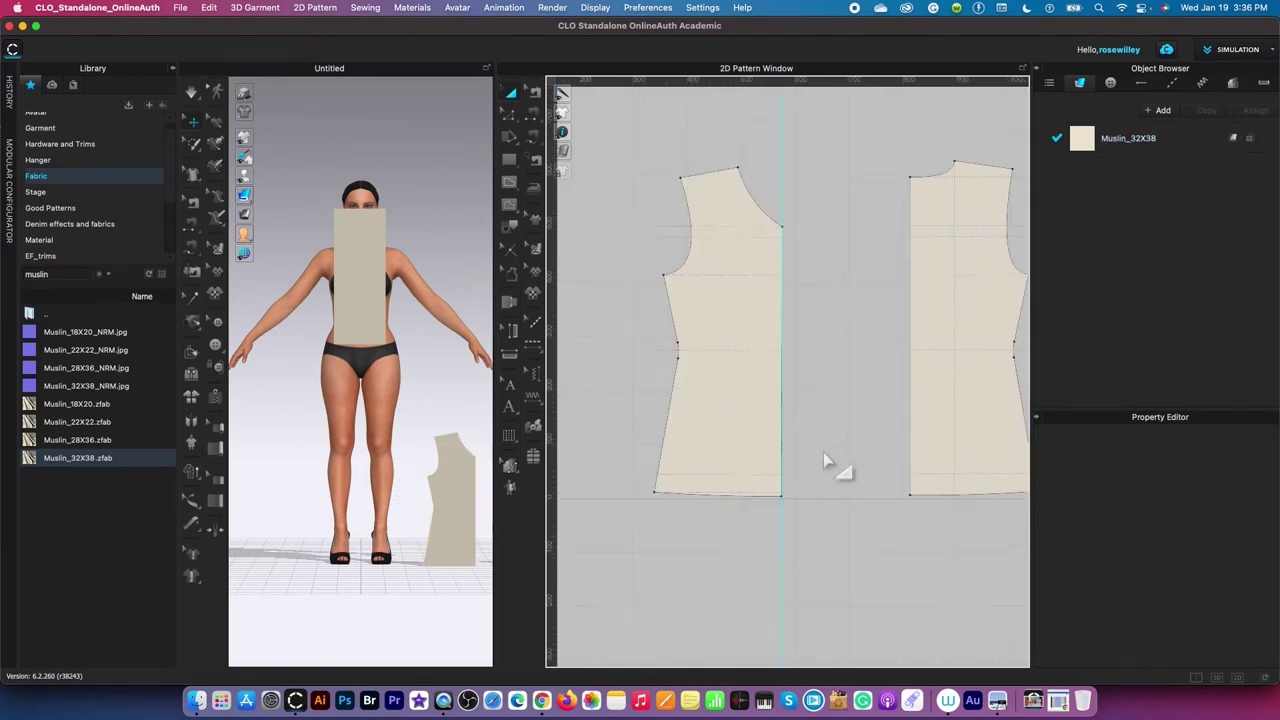
scroll(829, 463, "up", 1)
left_click(757, 391)
left_click_drag(757, 391, 759, 394)
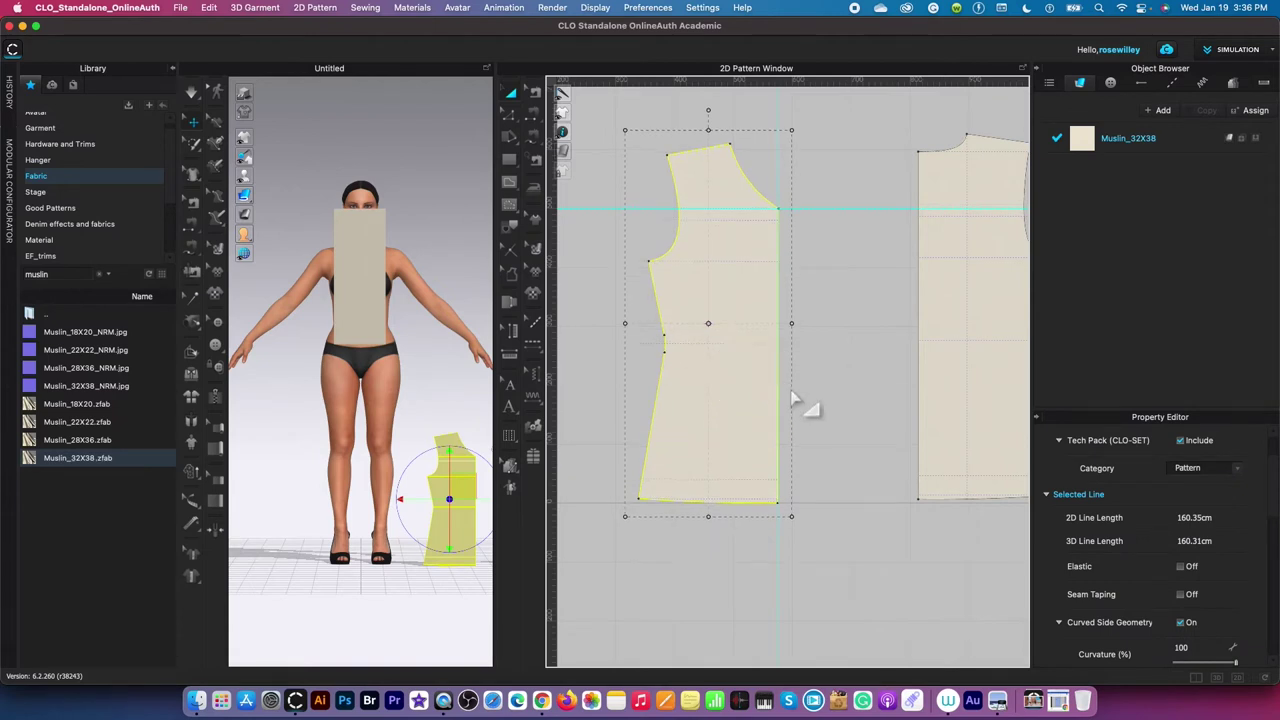
scroll(791, 400, "down", 2)
left_click(846, 420)
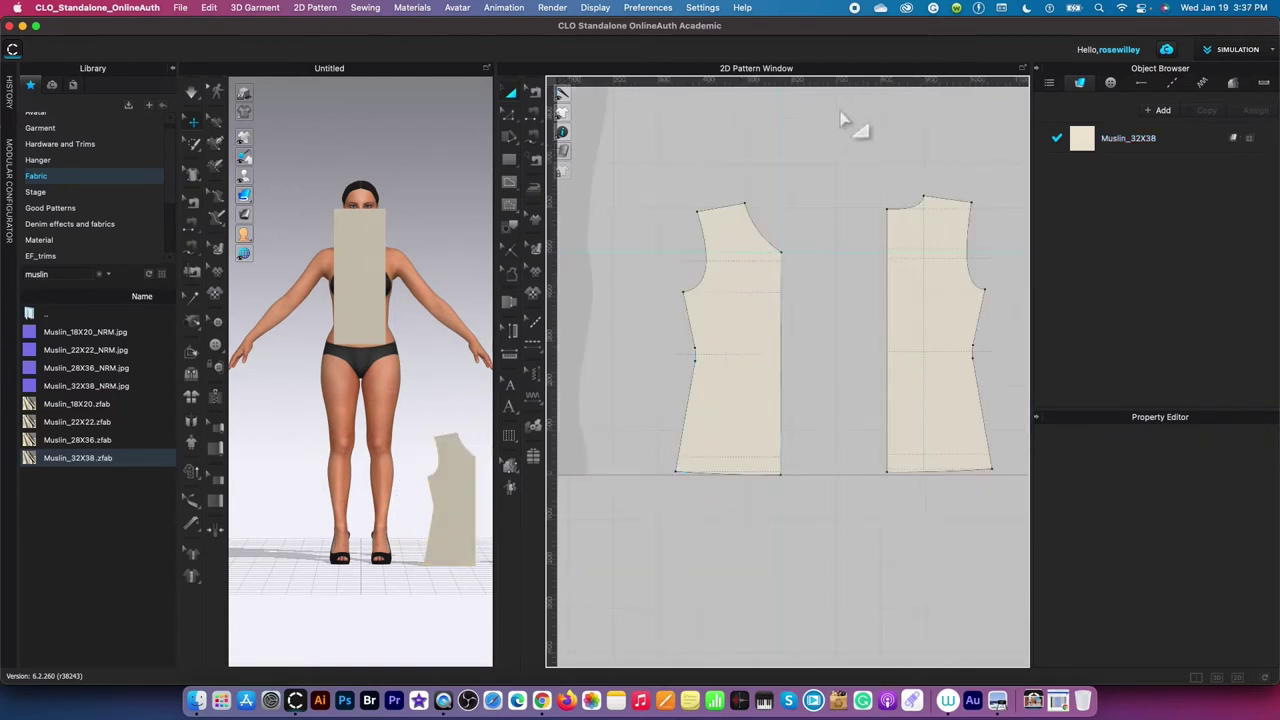
Step: Pick the back pattern near its centre-back hem corner
left_click(900, 477)
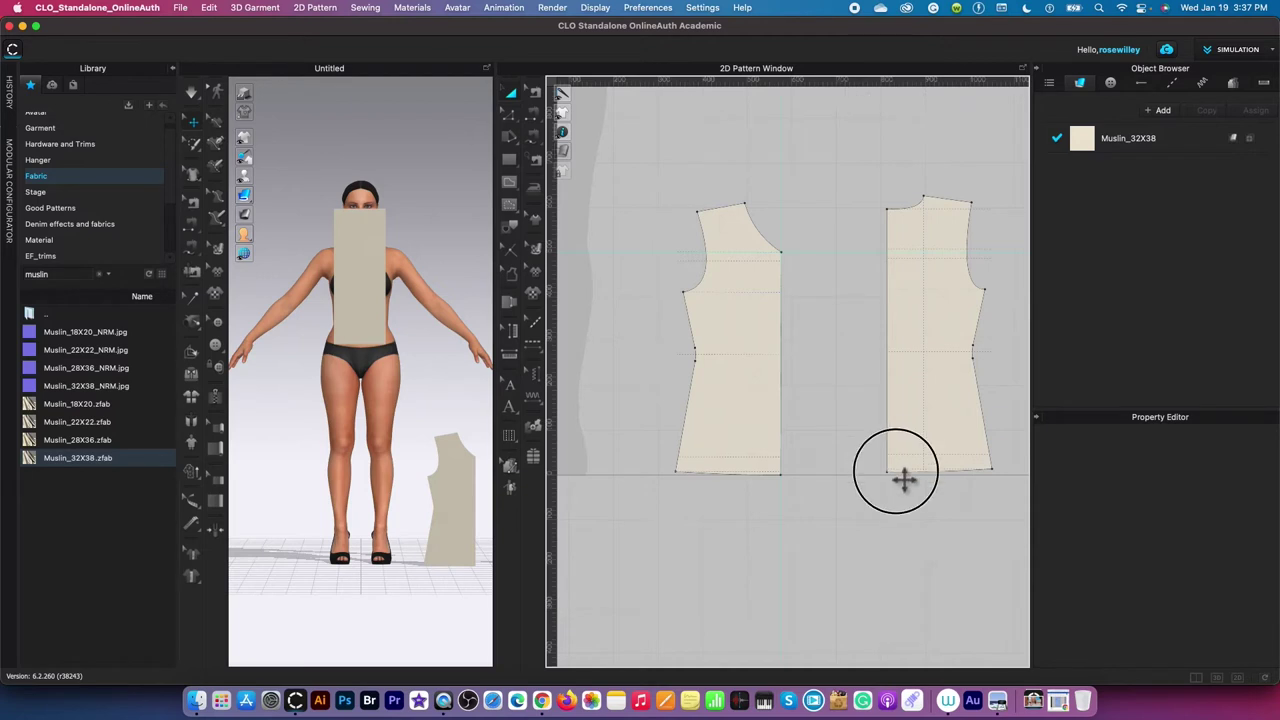
Step: Move the front bodice piece to the other side of the back piece so the side seams of both pieces face each other
left_click(767, 424)
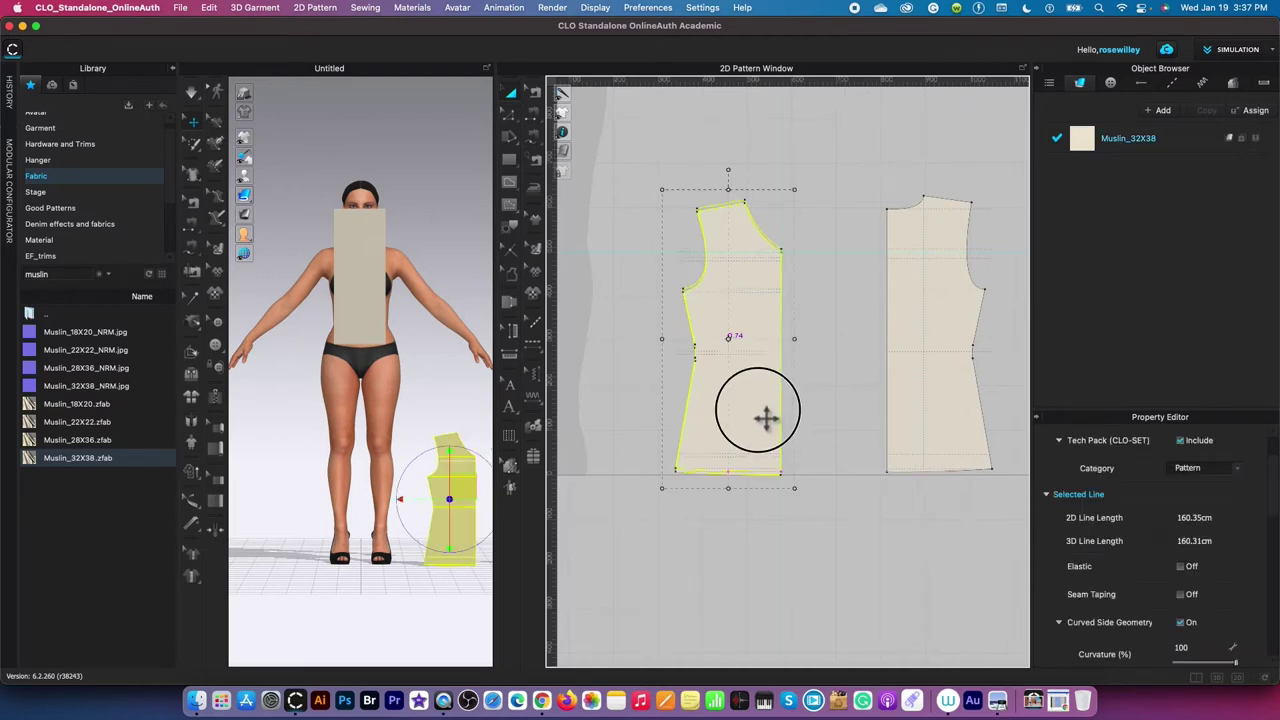
left_click(945, 407)
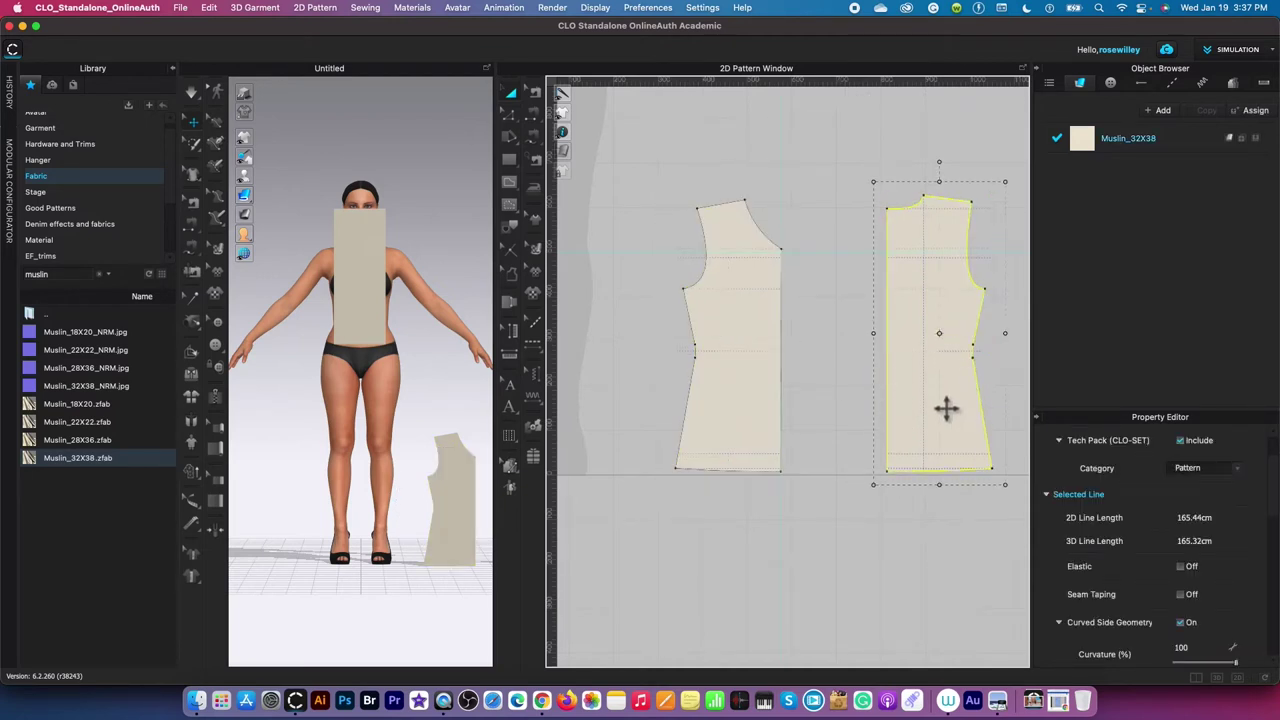
left_click(820, 405)
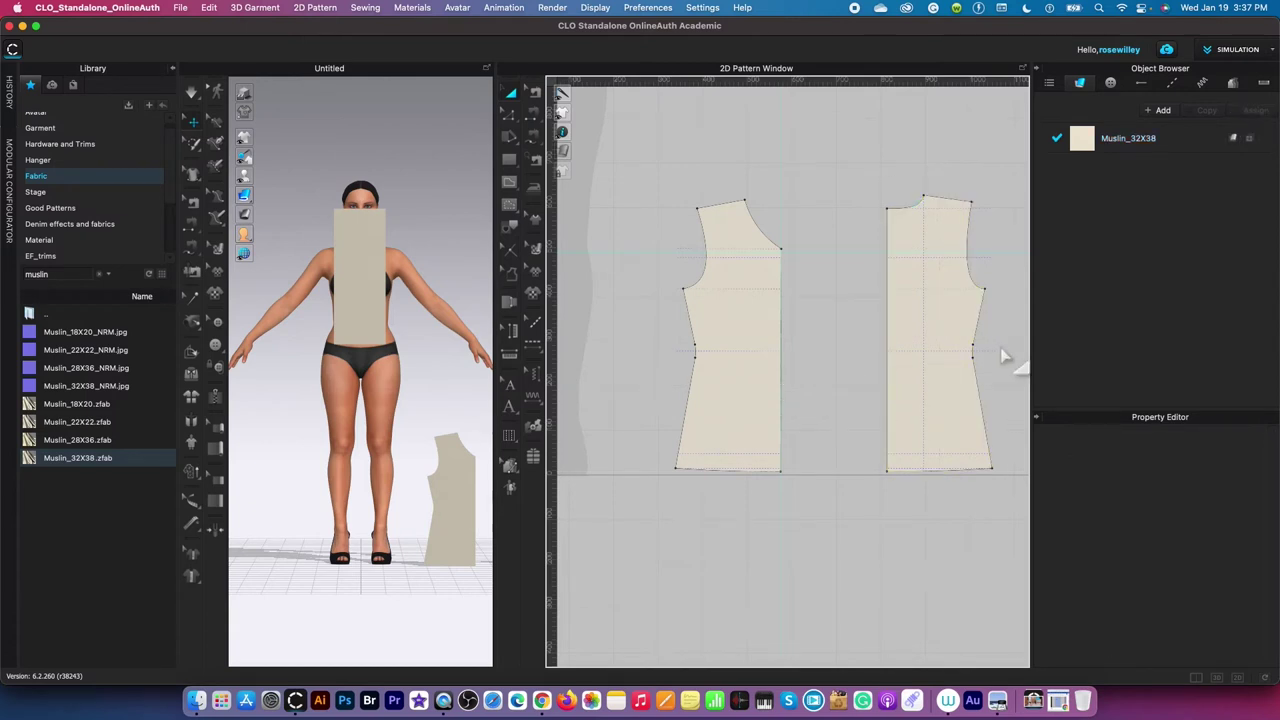
scroll(1008, 368, "down", 5)
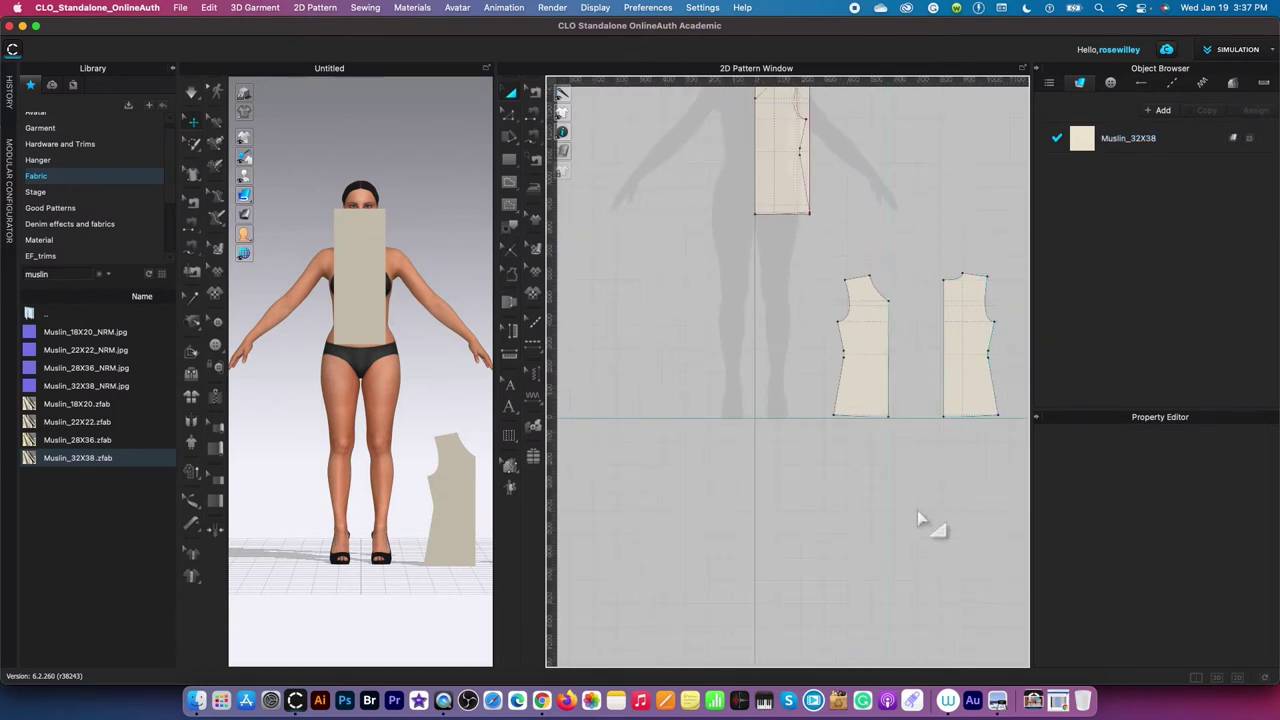
right_click_drag(929, 523, 807, 517)
scroll(987, 316, "up", 2)
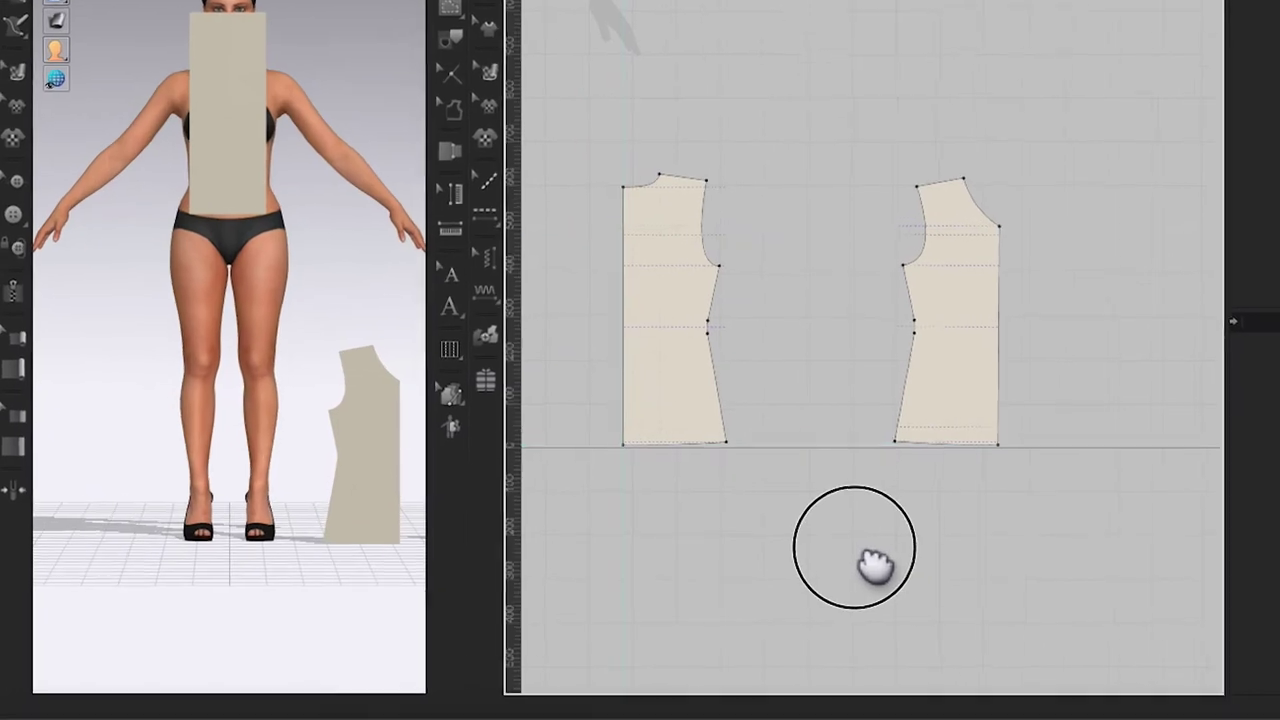
Step: Switch to Chrome and examine the top measurements table and the Guide to Calculation in the measurements PDF
left_click(435, 706)
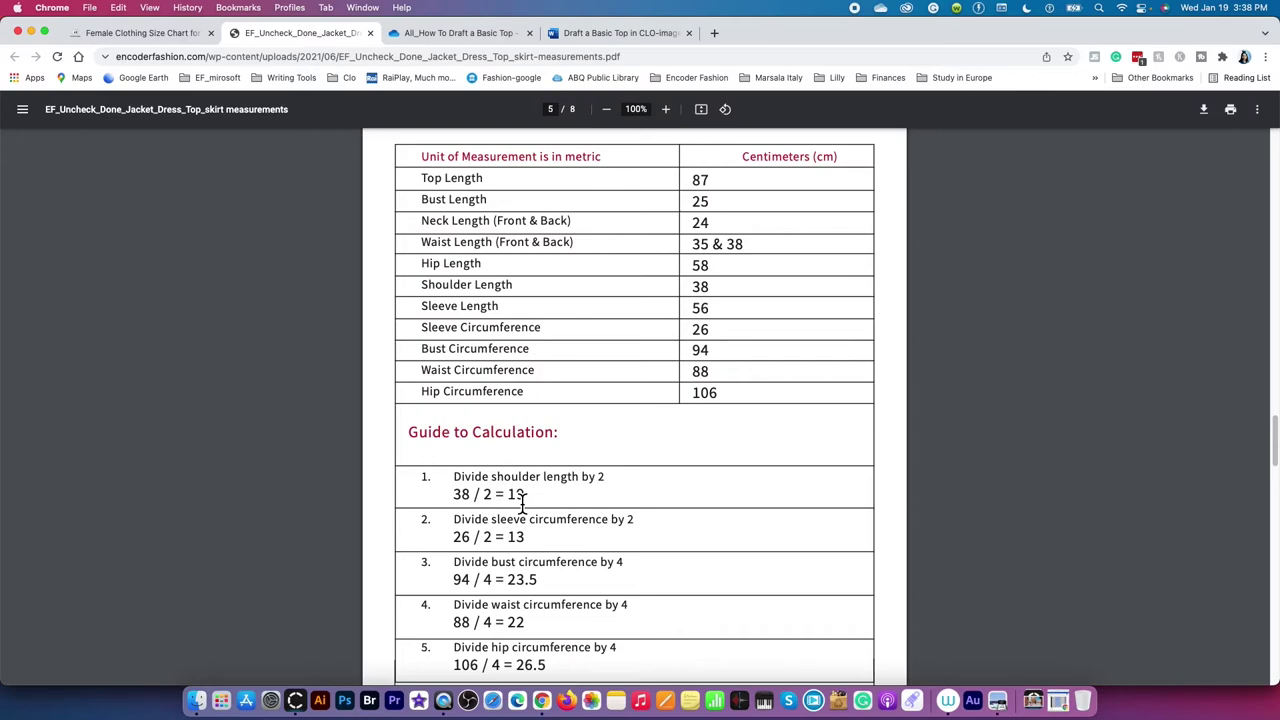
scroll(522, 507, "down", 5)
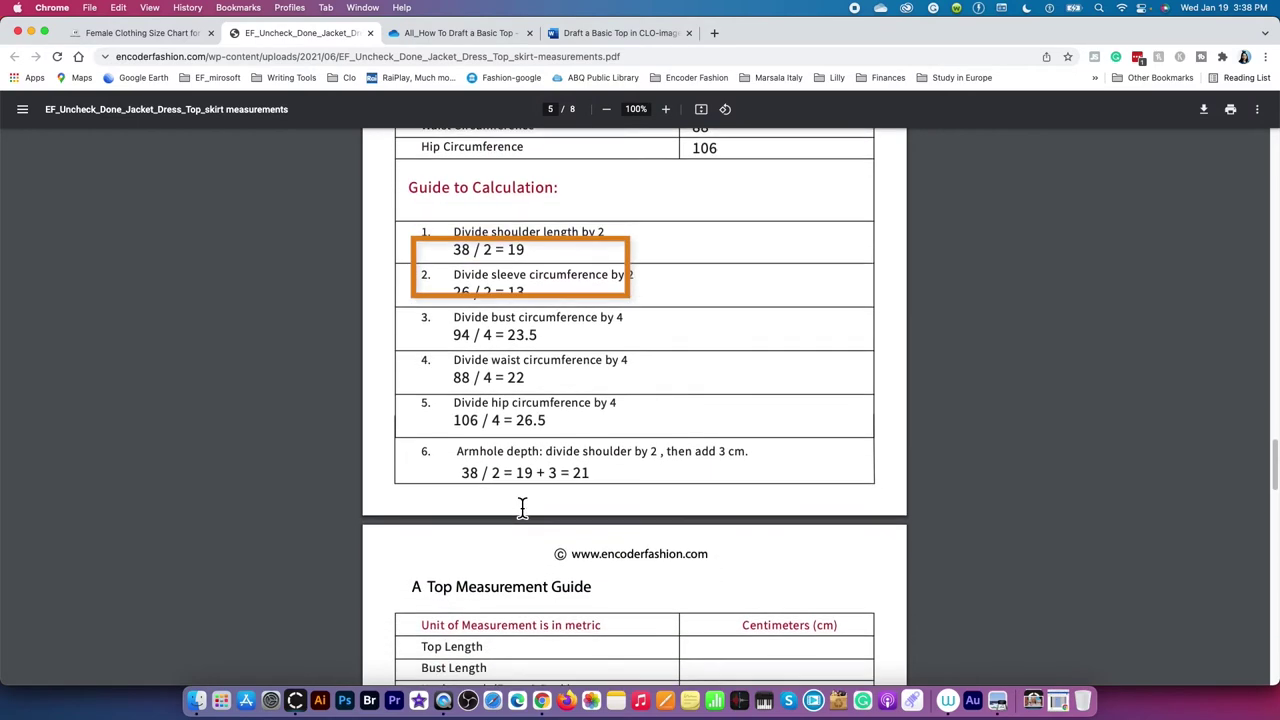
scroll(609, 295, "up", 1)
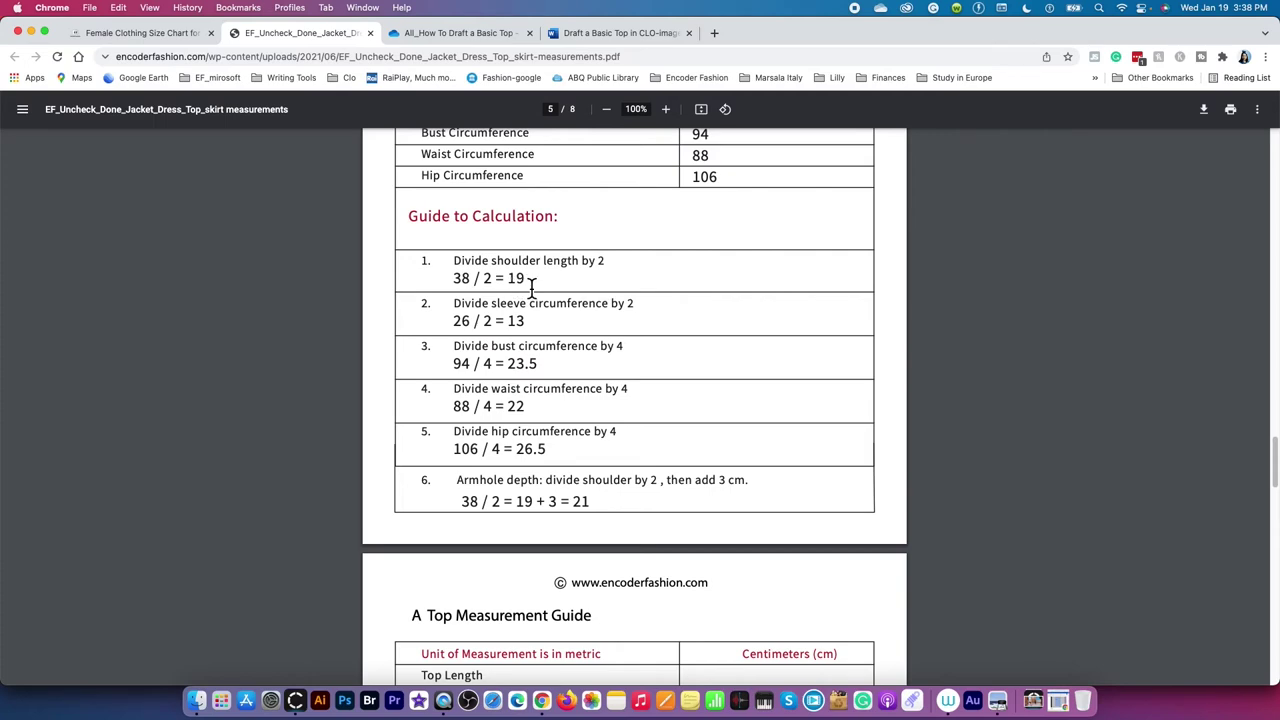
scroll(550, 450, "up", 4)
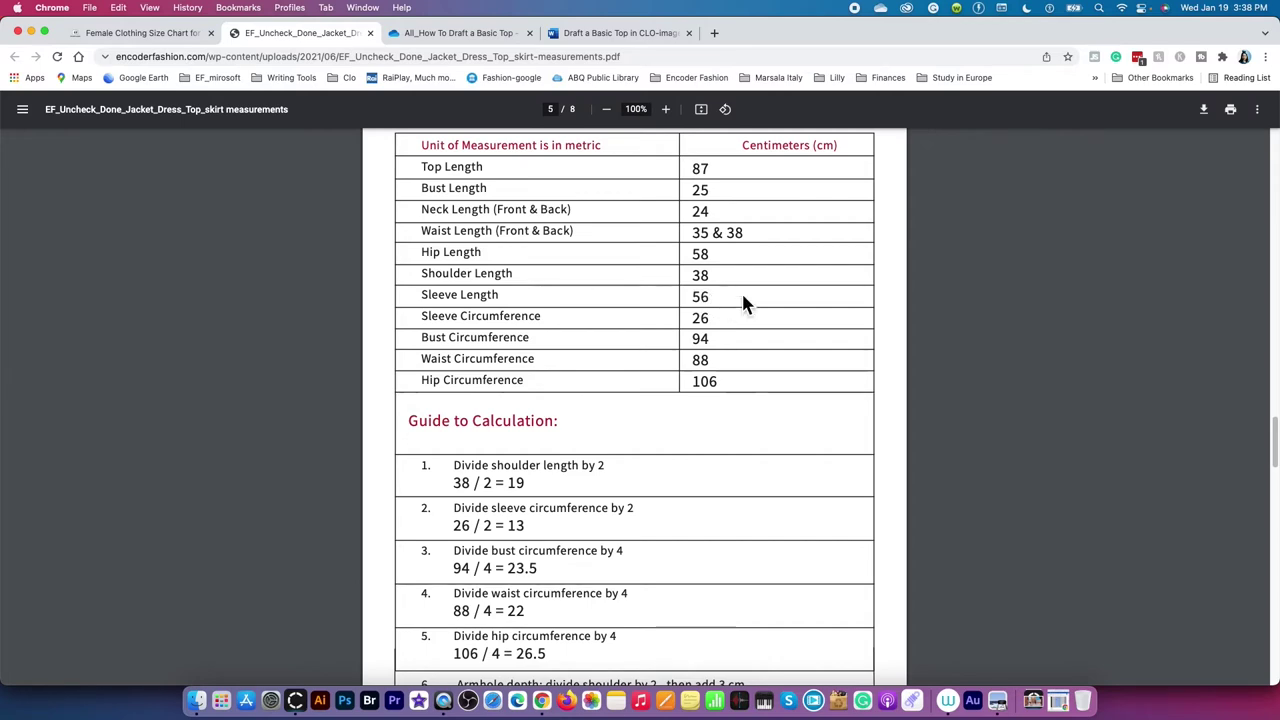
scroll(674, 463, "down", 3)
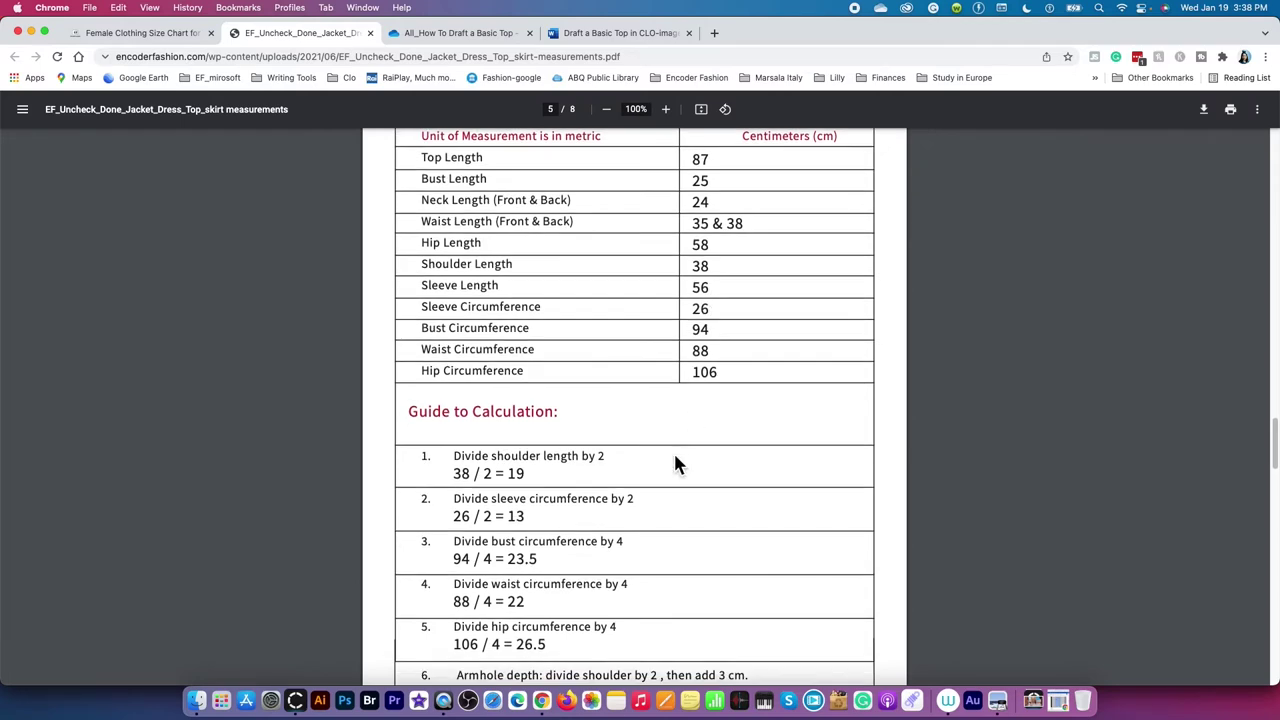
scroll(675, 463, "up", 1)
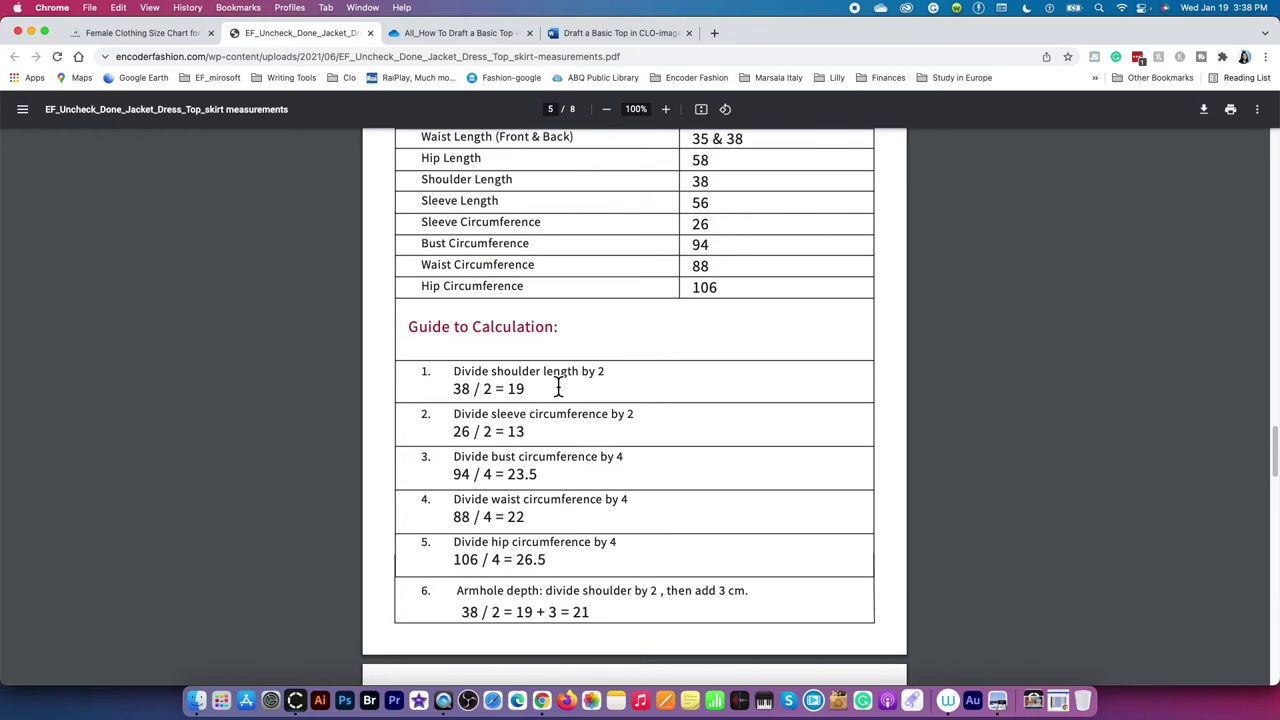
Step: Open the document "Draft a Basic Top in CLO-images" and examine its sleeve draft diagram
left_click(632, 33)
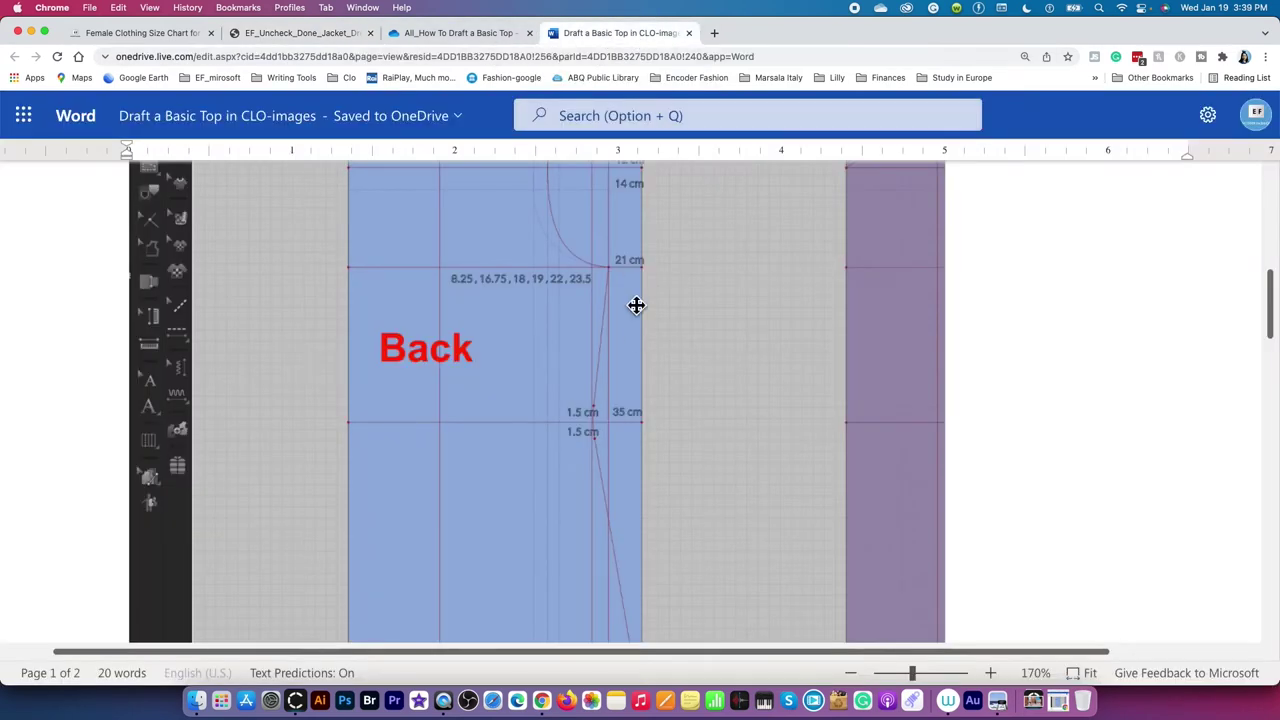
scroll(635, 340, "down", 5)
scroll(636, 340, "up", 1)
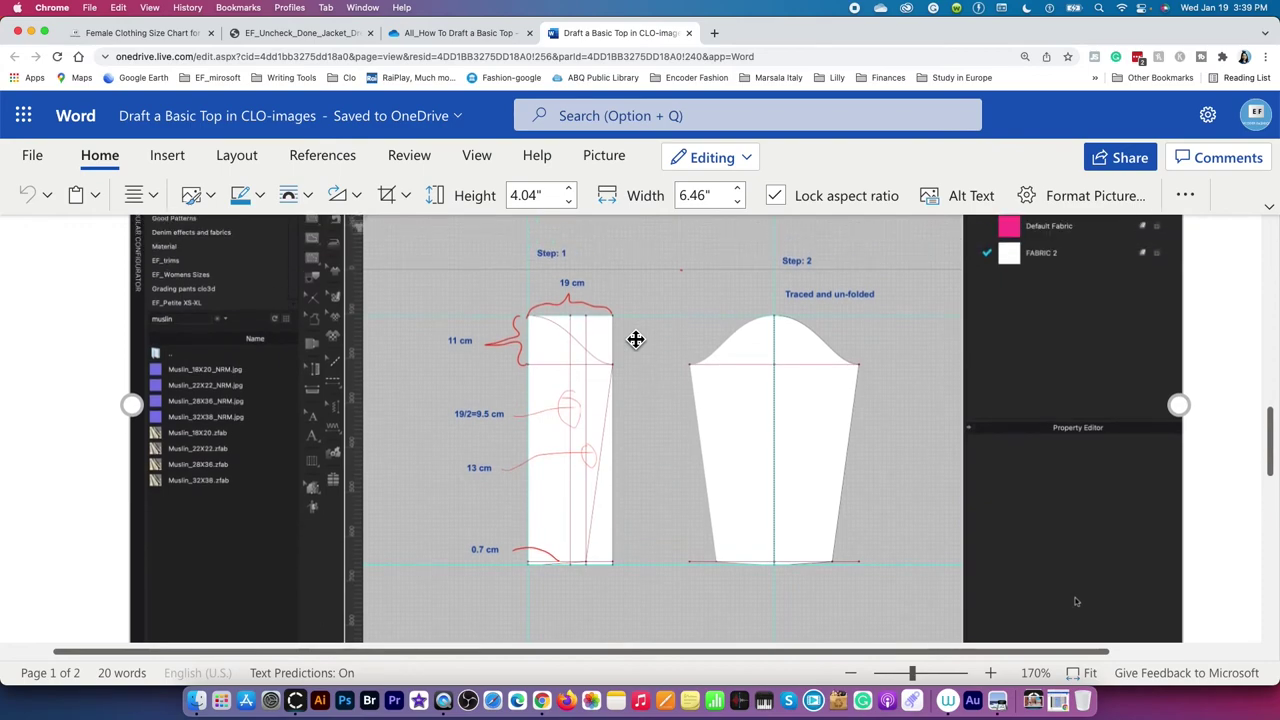
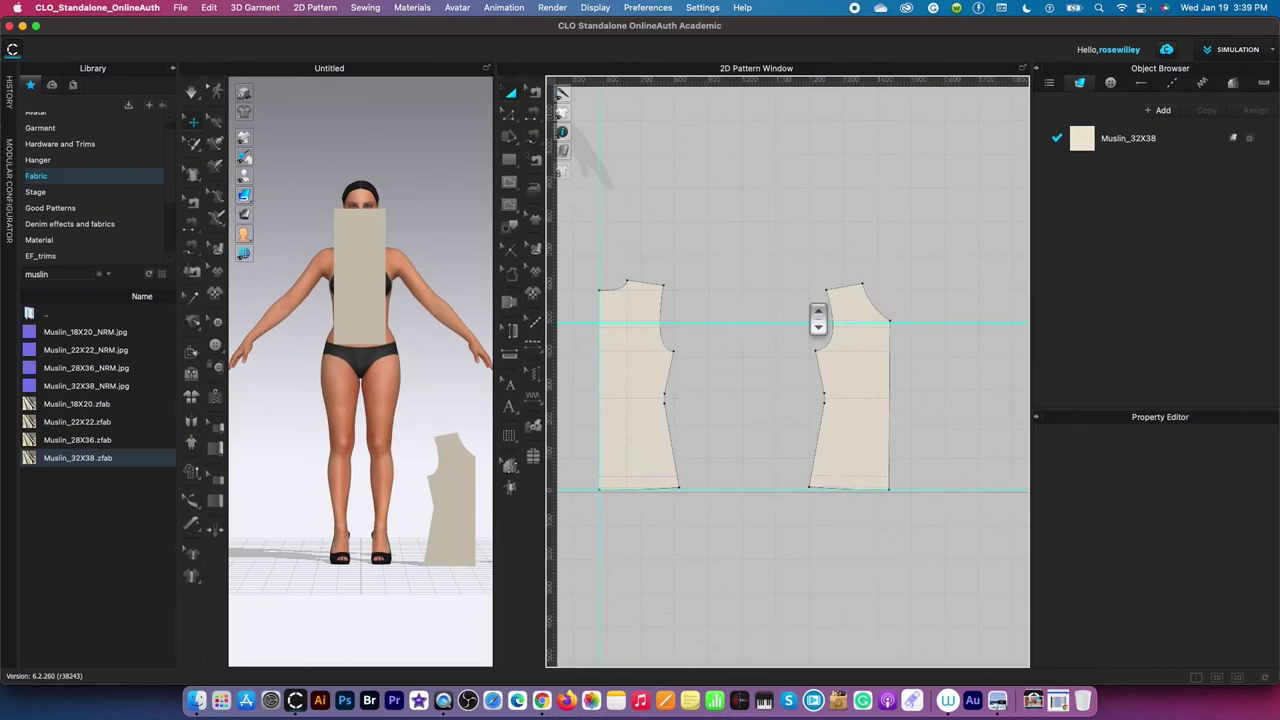
Step: Create a rectangle pattern piece 19 cm wide and 56 cm high in the empty area above the bodice pieces
scroll(833, 188, "down", 4)
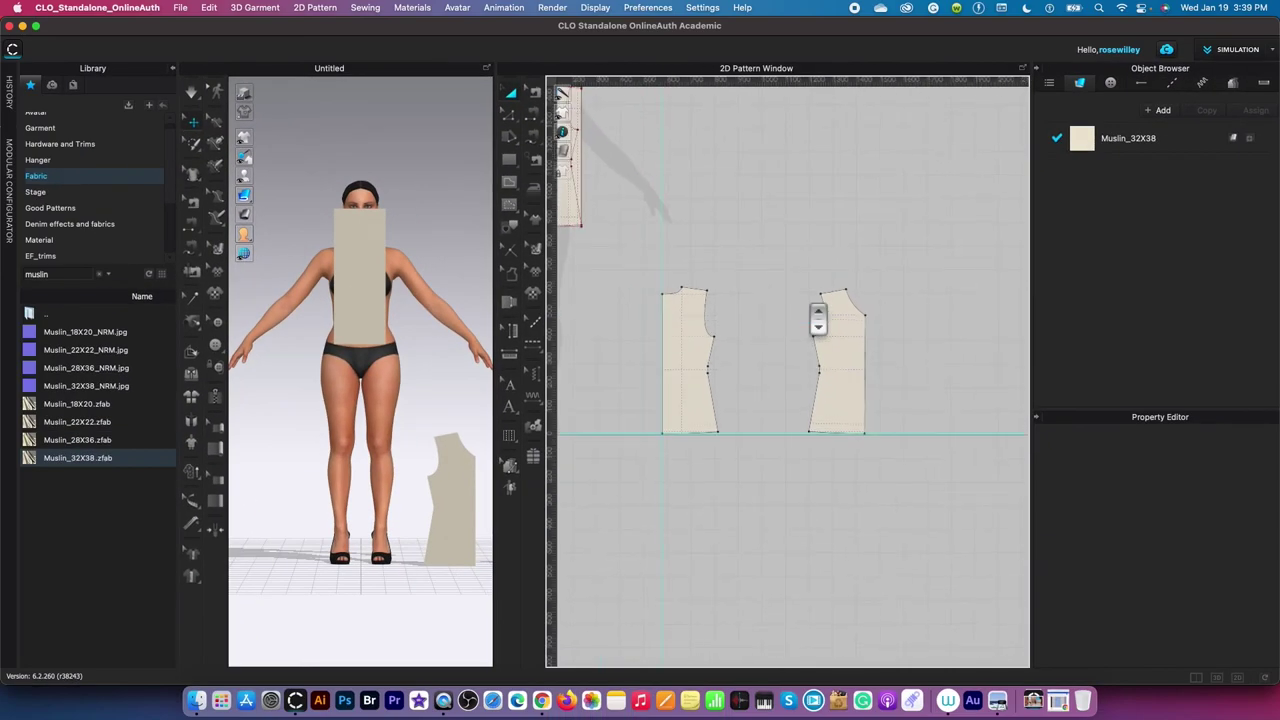
middle_click_drag(818, 318, 823, 378)
key("s")
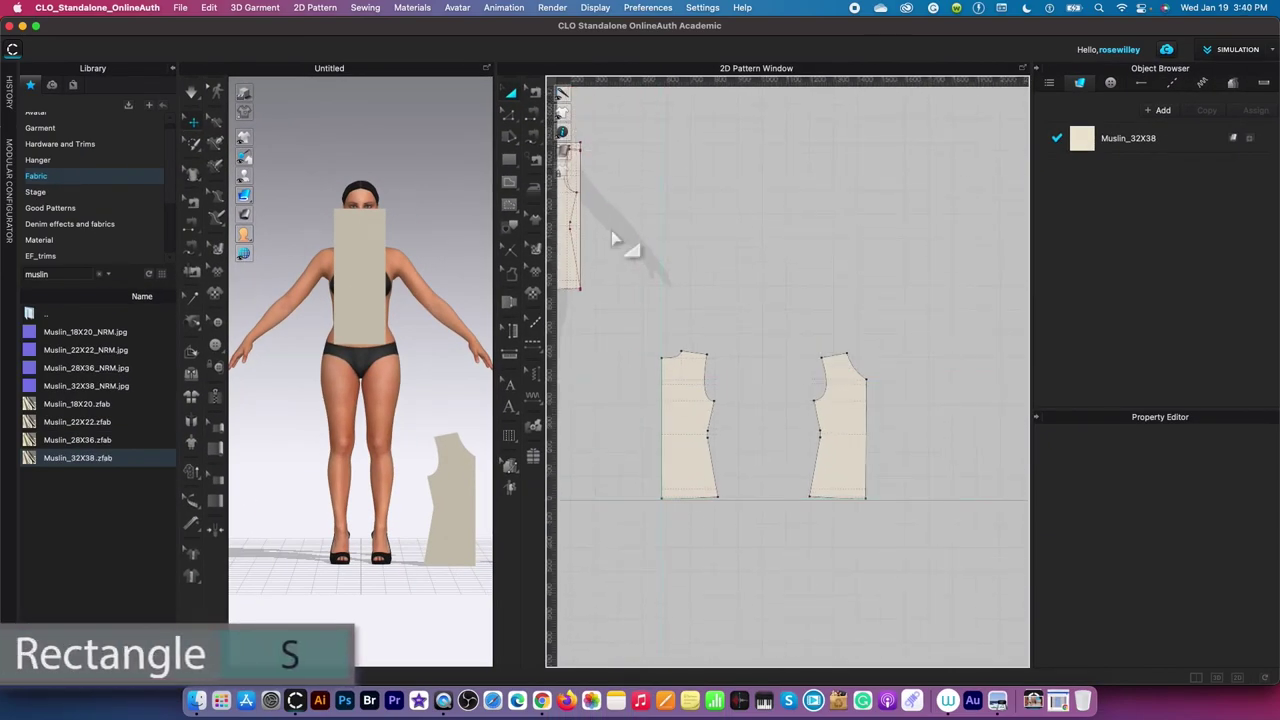
left_click(766, 241)
type("1")
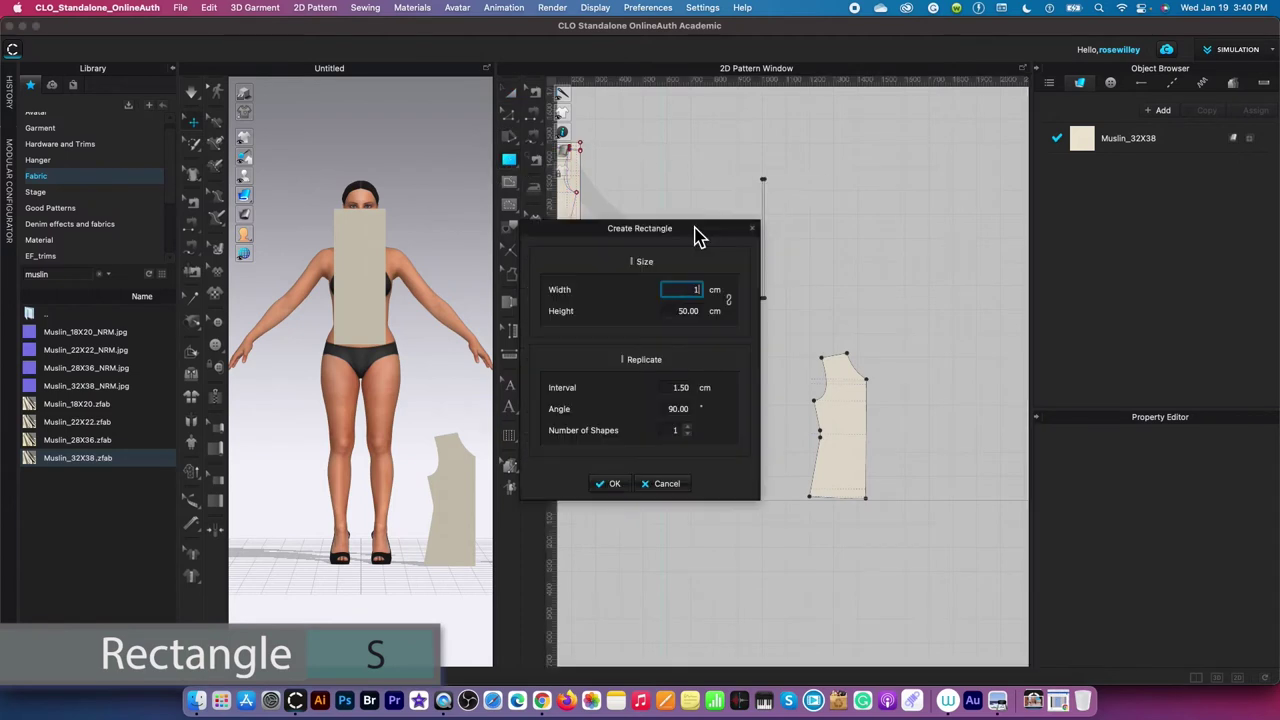
type("9")
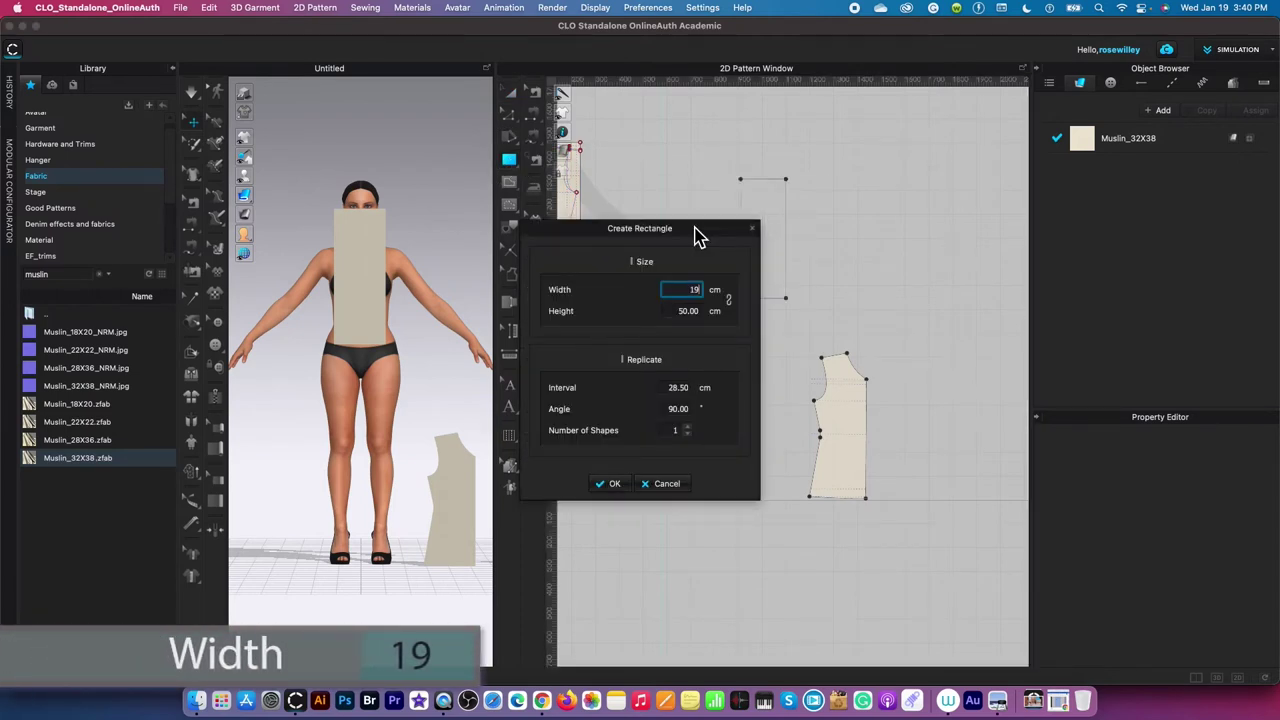
key("Tab")
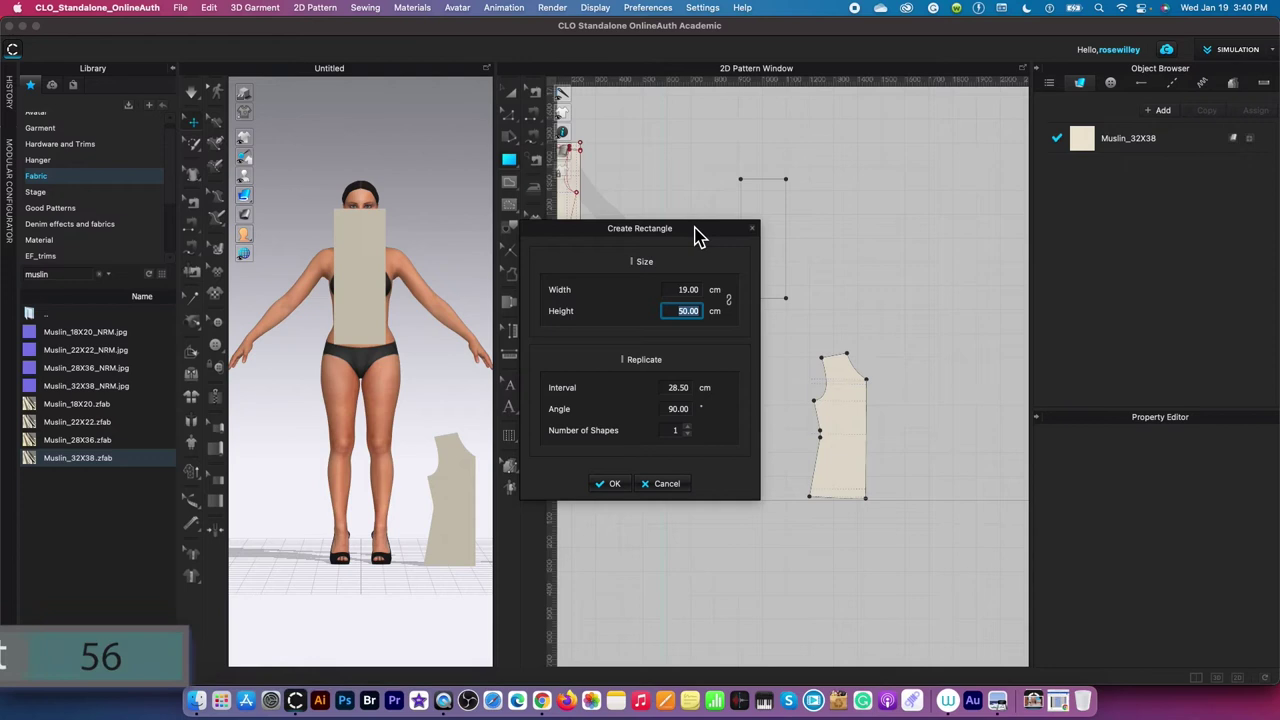
type("56")
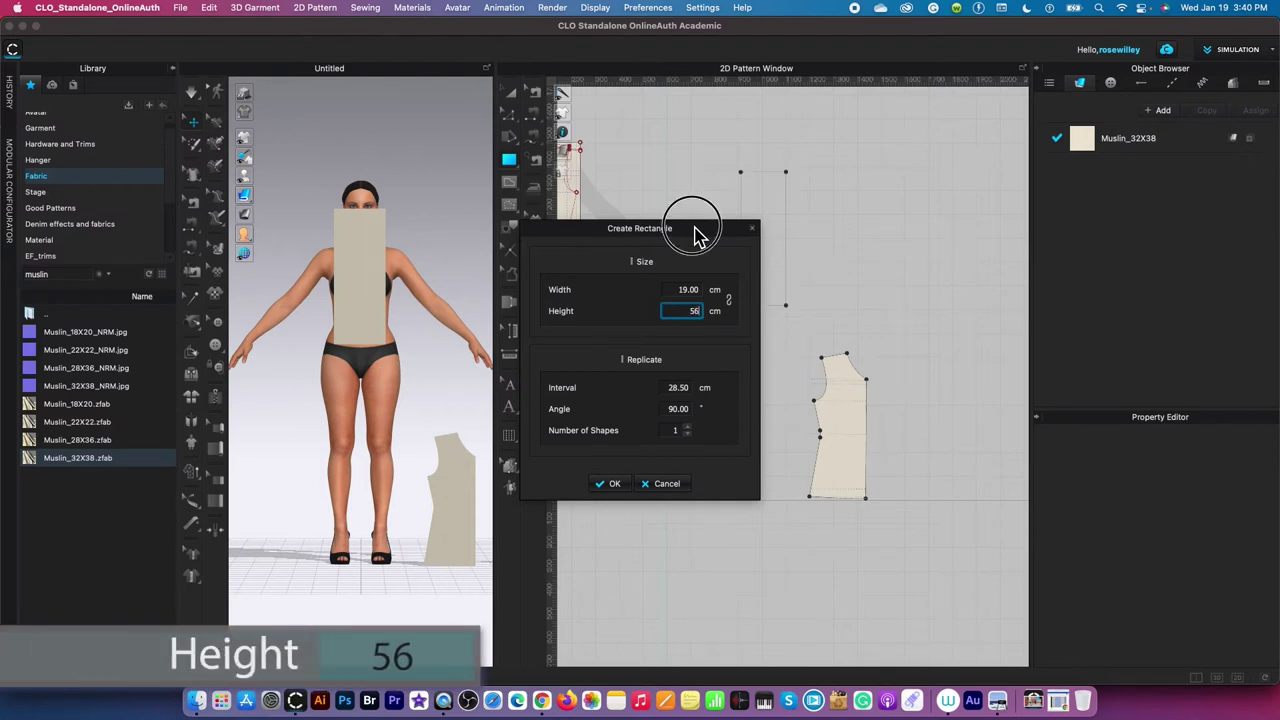
left_click_drag(697, 233, 607, 233)
left_click(521, 482)
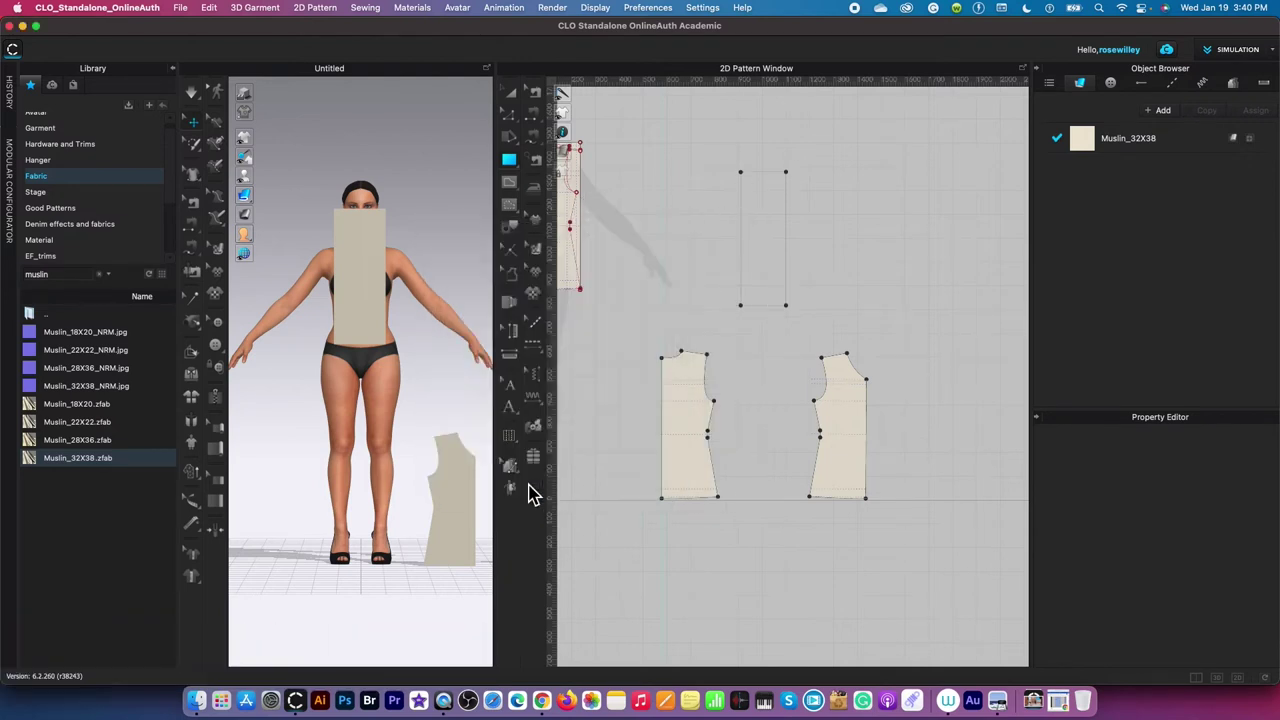
Step: Offset the sleeve rectangle's top edge as one internal line at 11 cm, with Reverse Direction off and Extend on
scroll(835, 243, "up", 2)
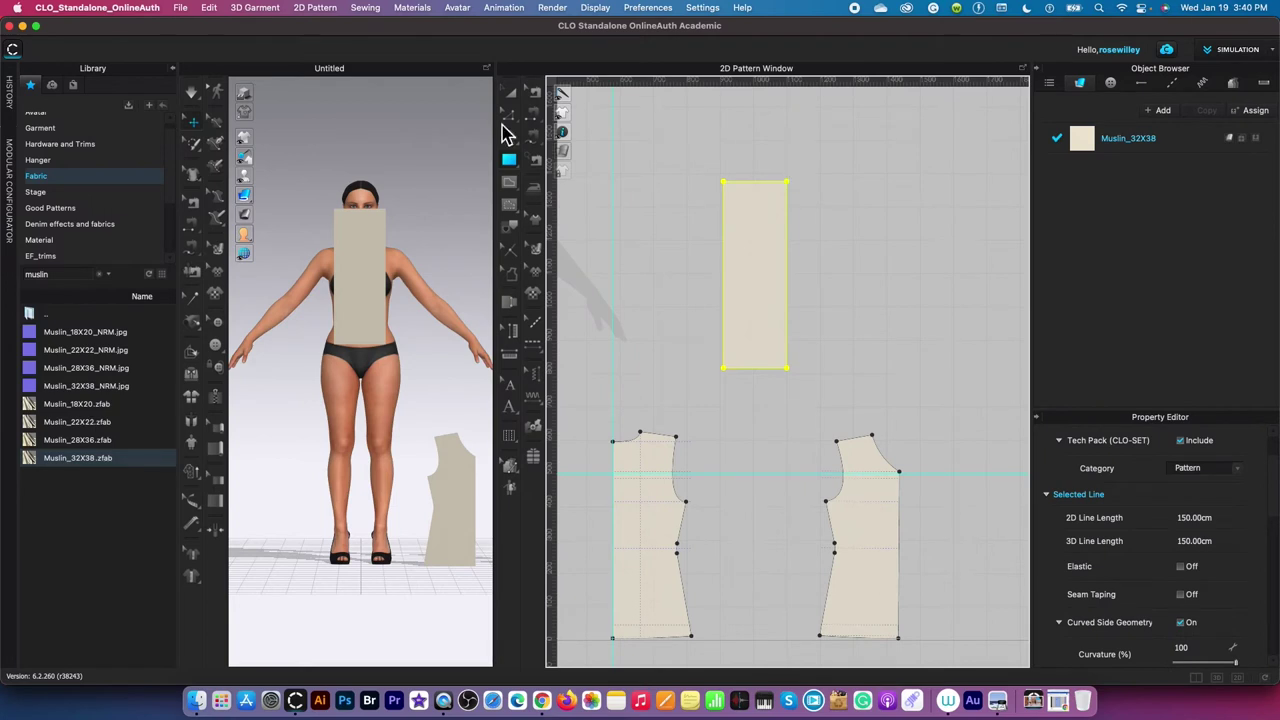
key("z")
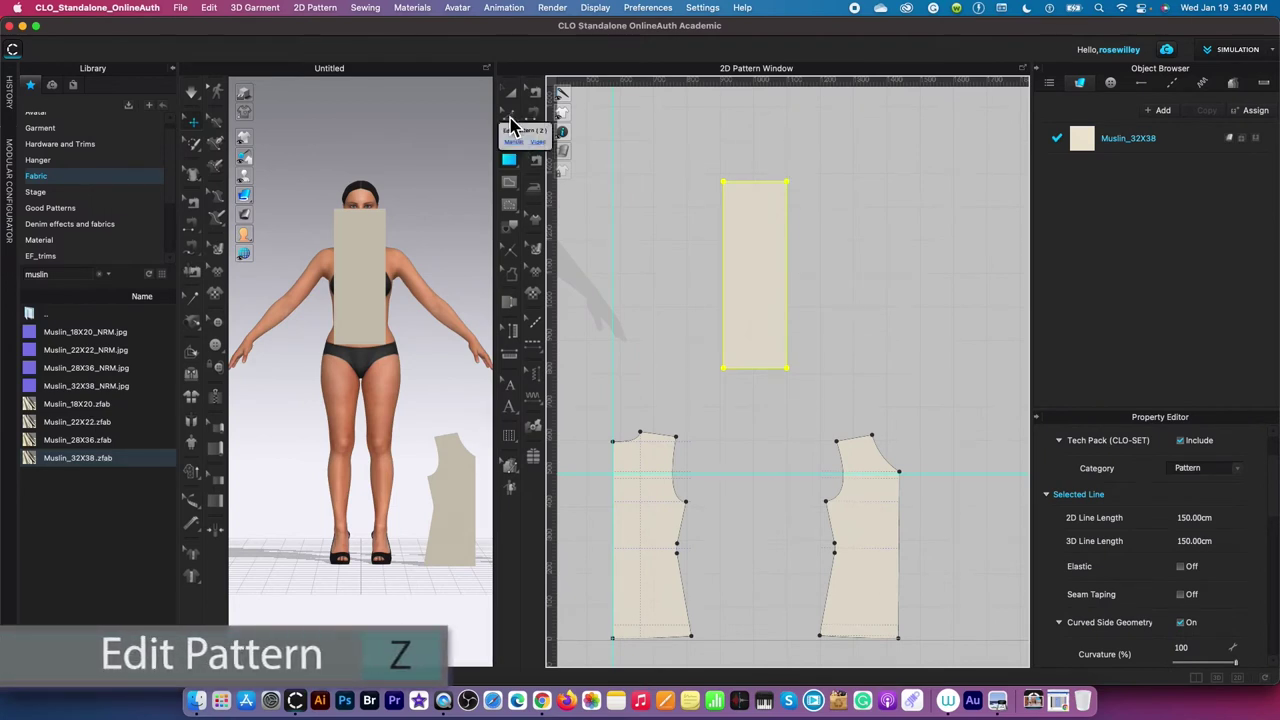
left_click(510, 124)
left_click(755, 181)
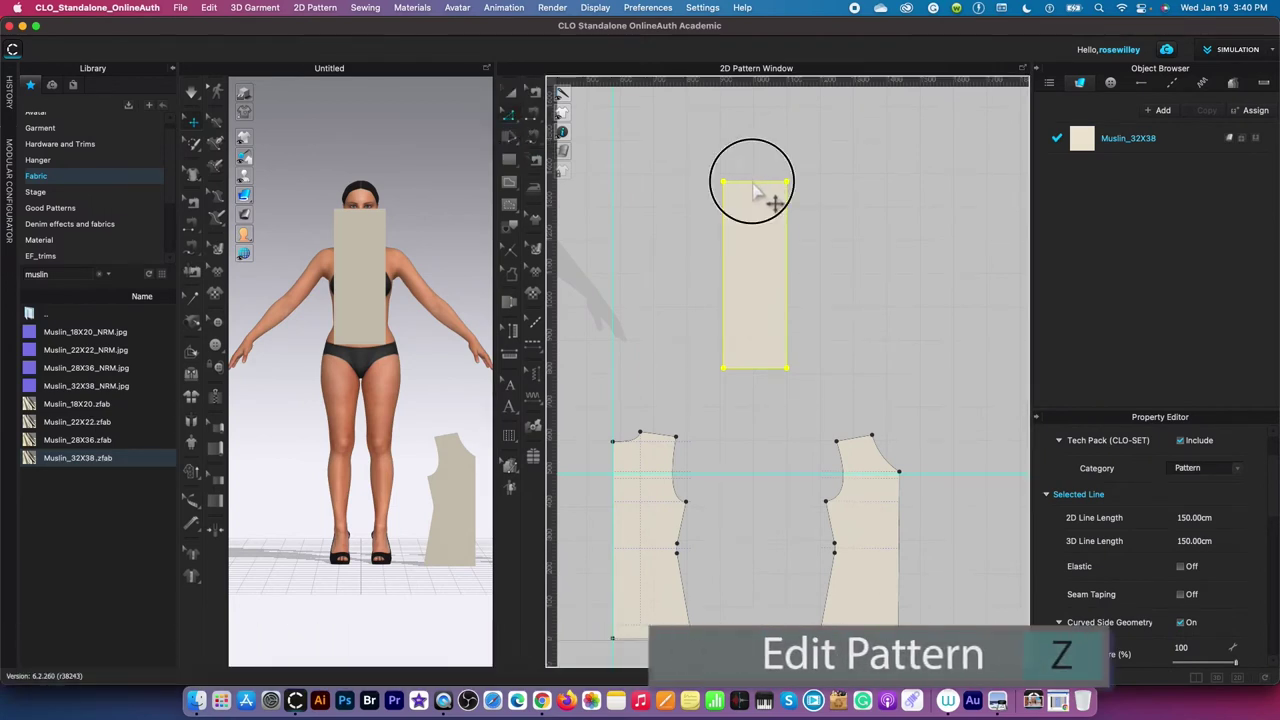
scroll(753, 186, "down", 1)
right_click(753, 186)
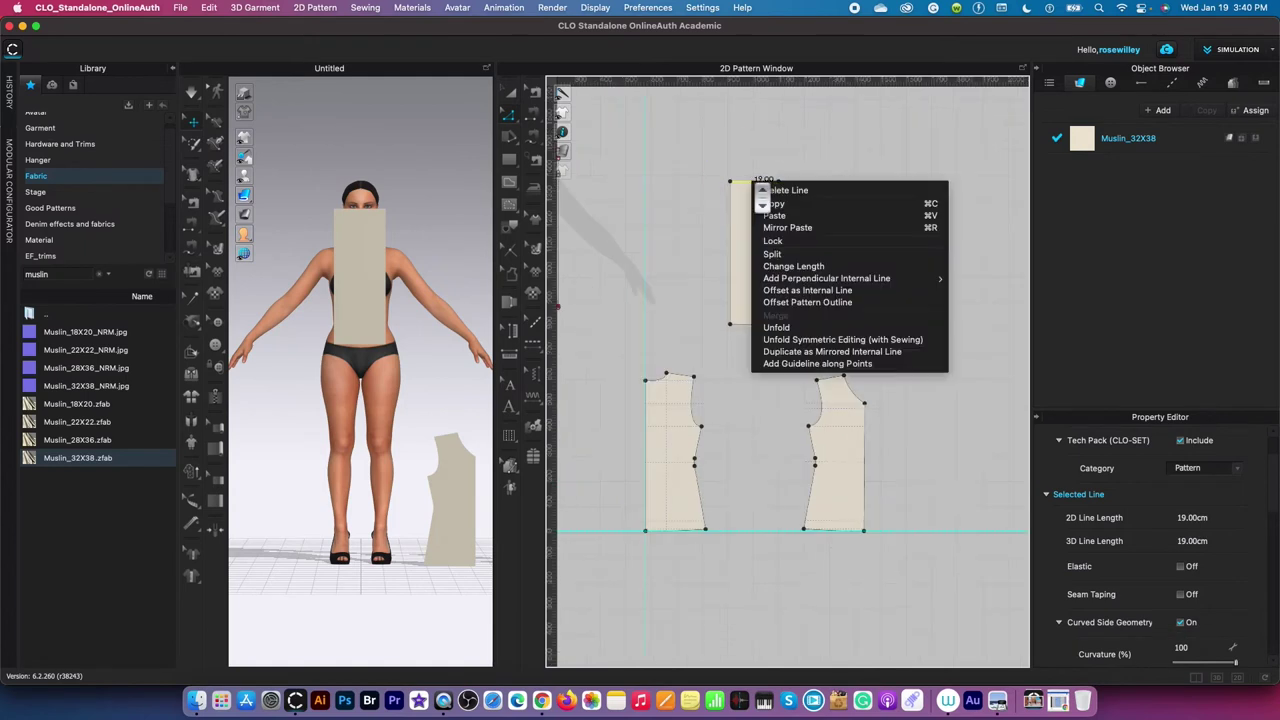
left_click(843, 293)
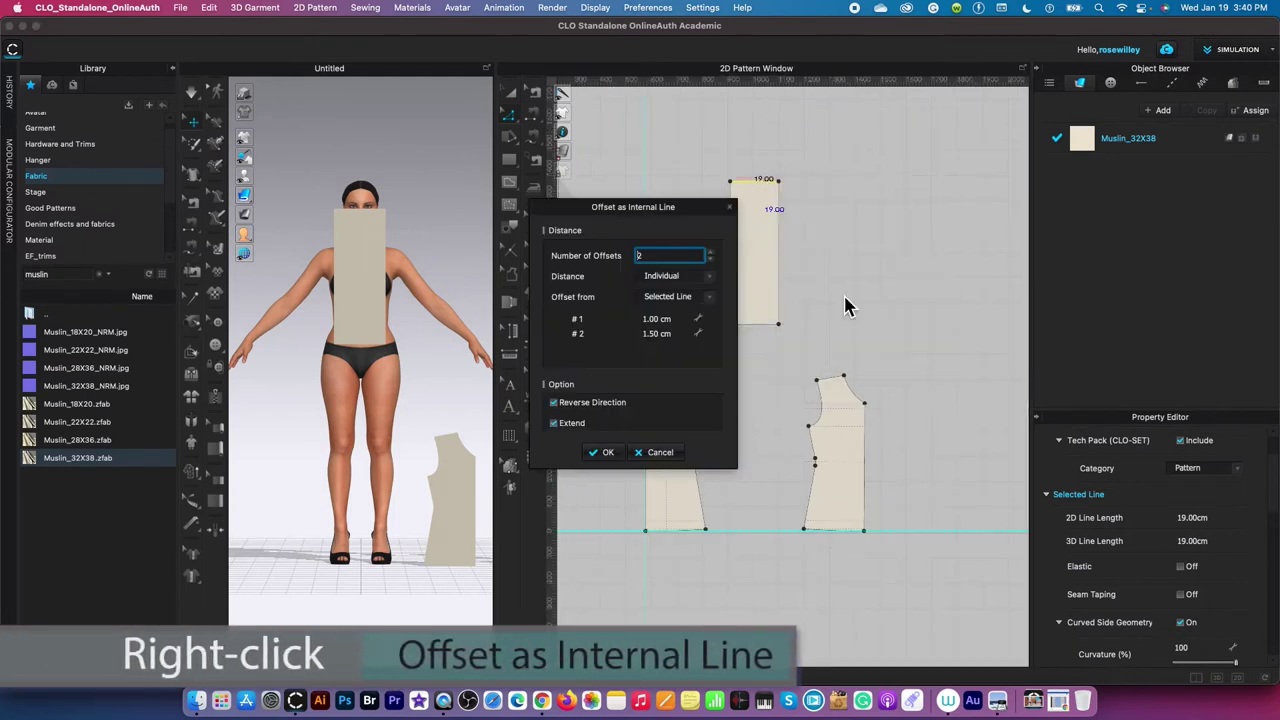
left_click(712, 261)
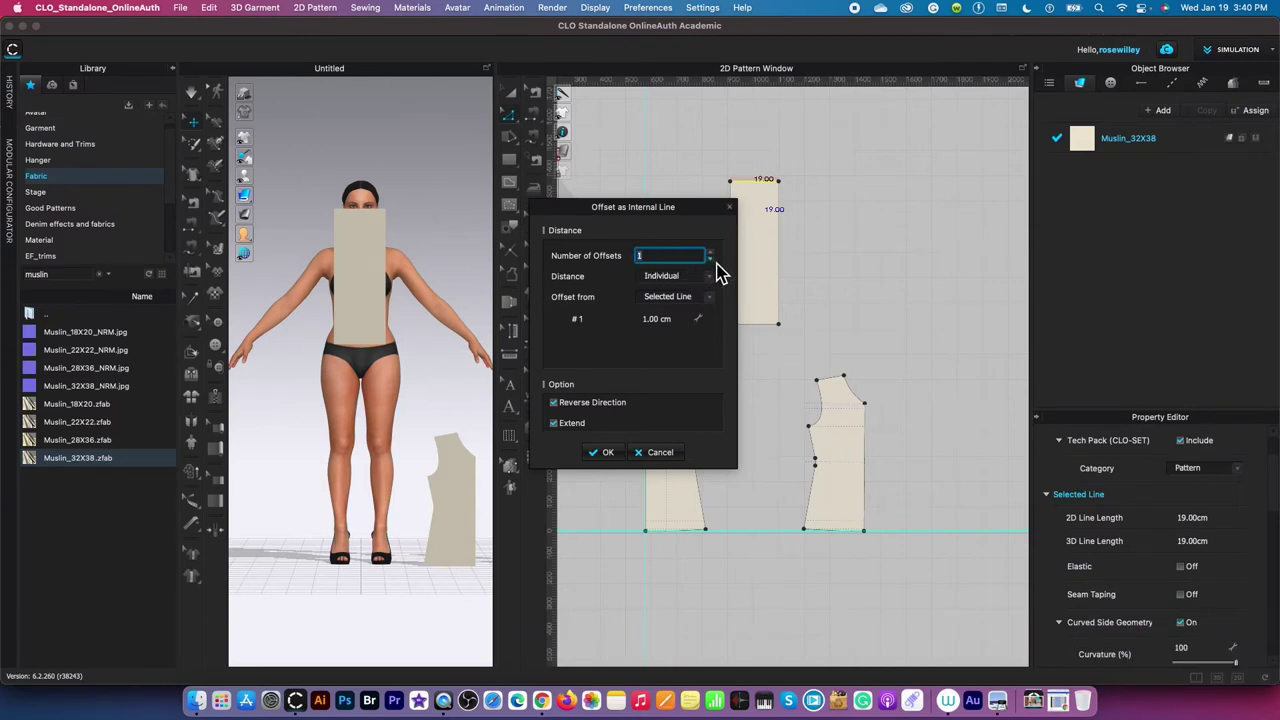
left_click(671, 320)
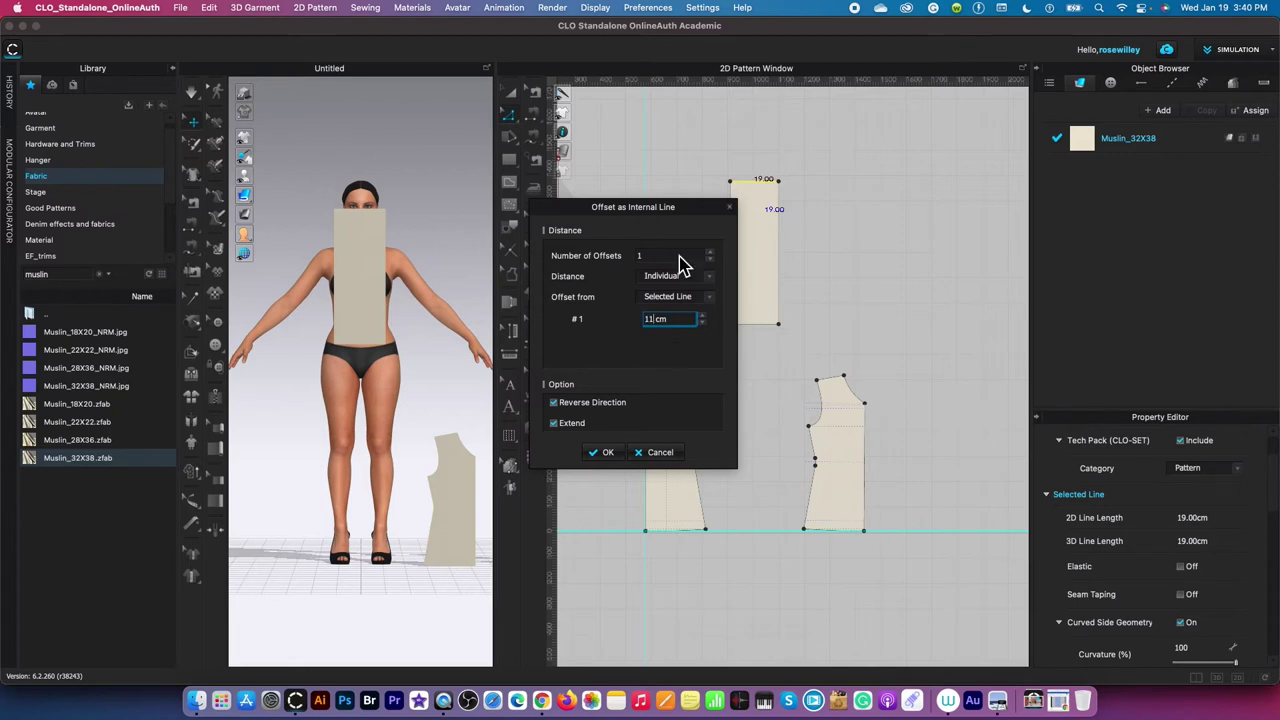
left_click_drag(700, 207, 630, 210)
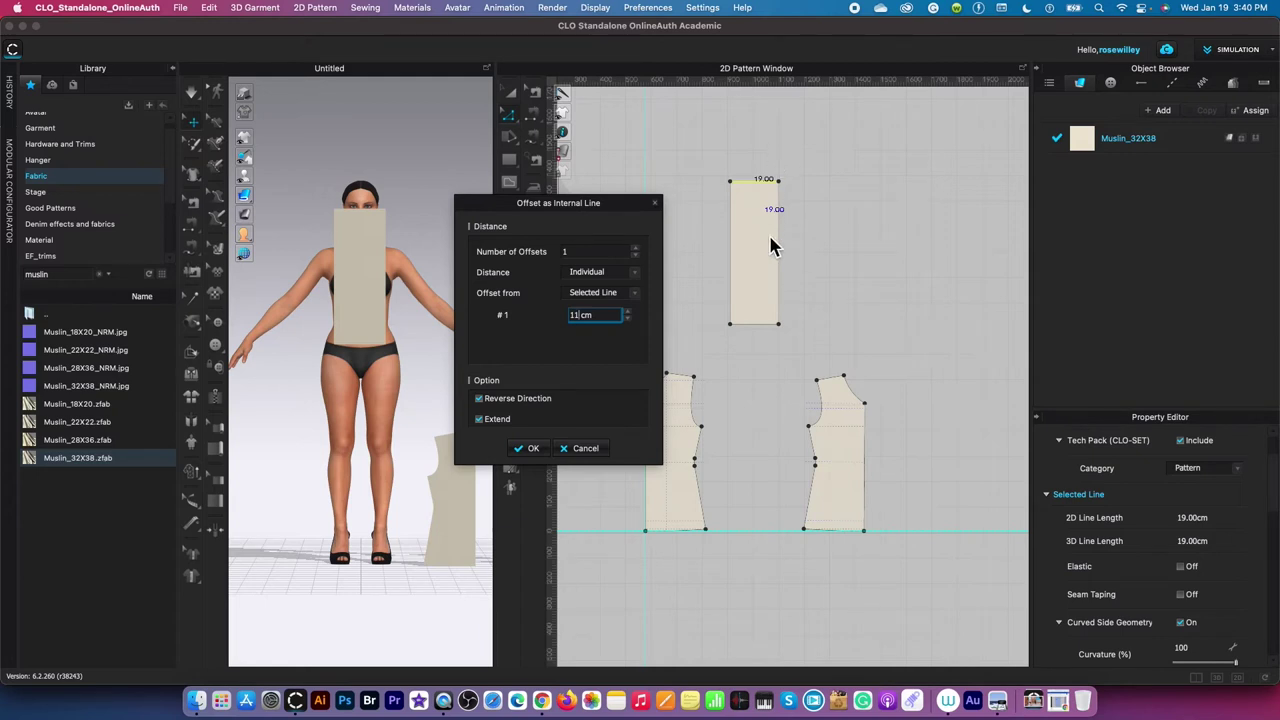
left_click(486, 403)
left_click(528, 449)
Step: Offset the sleeve rectangle's left edge as two individual internal lines at 9.5 cm and 13 cm
scroll(771, 160, "up", 2)
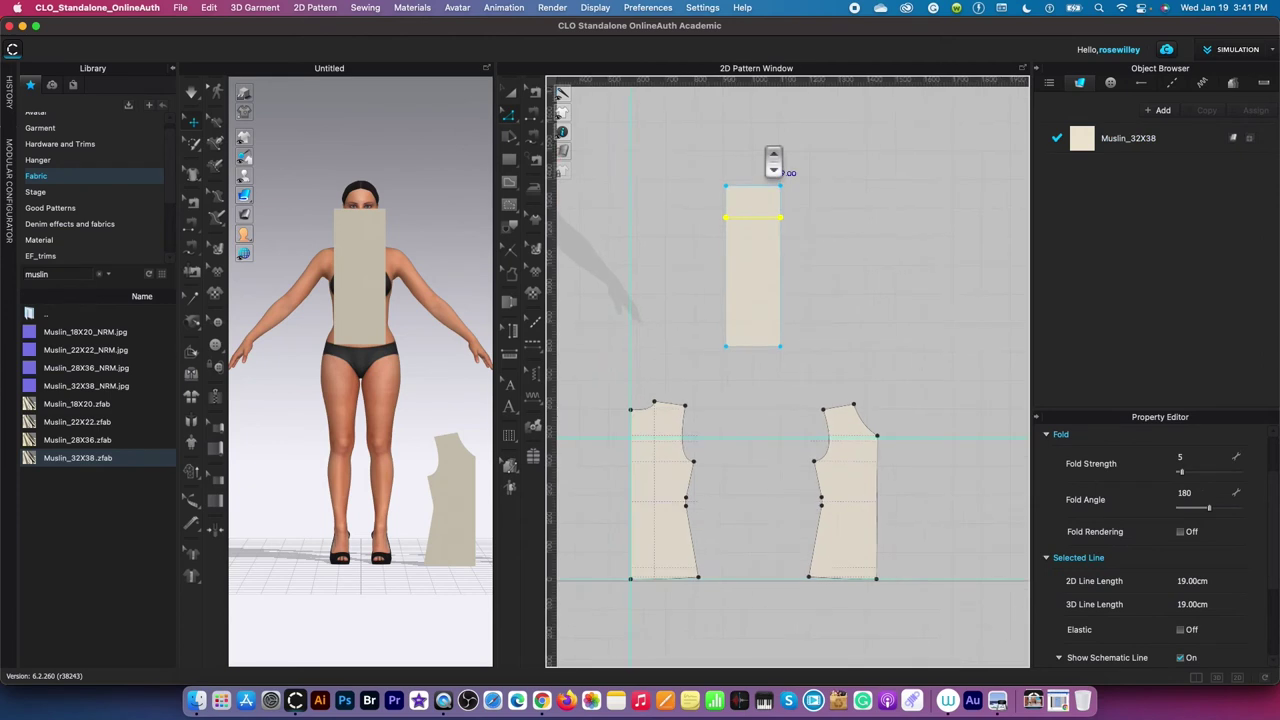
left_click(727, 268)
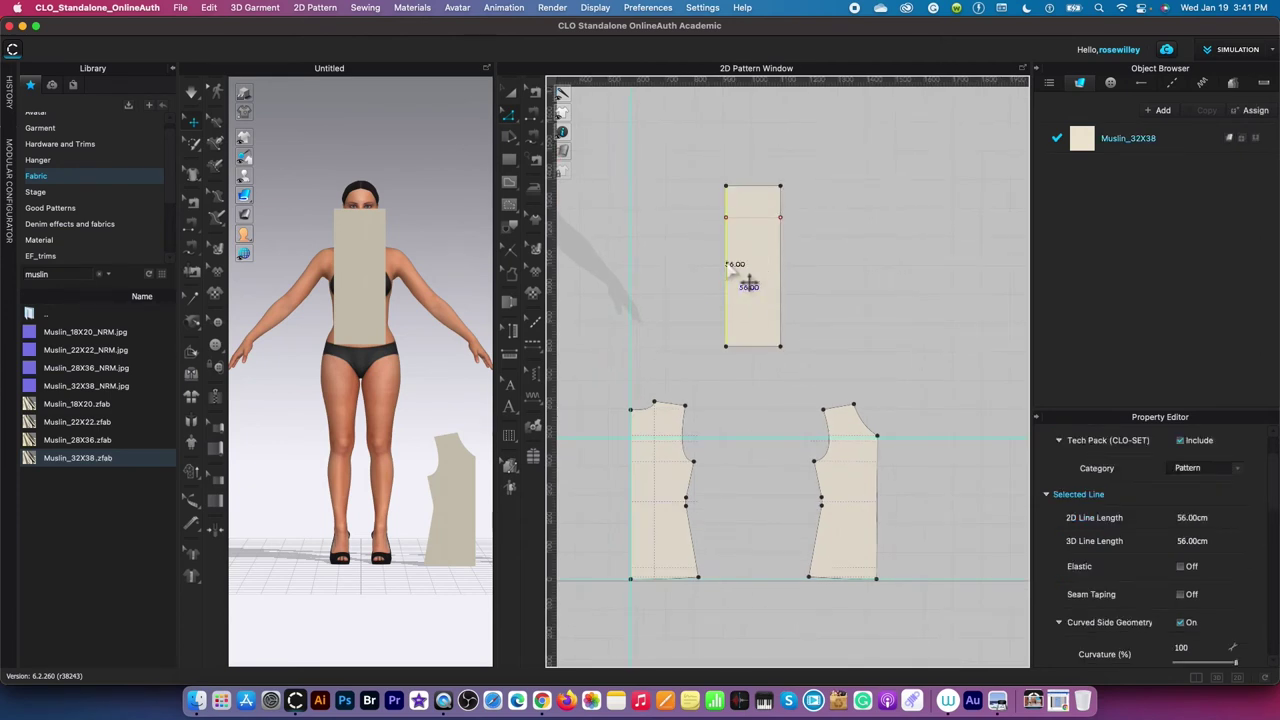
right_click(727, 266)
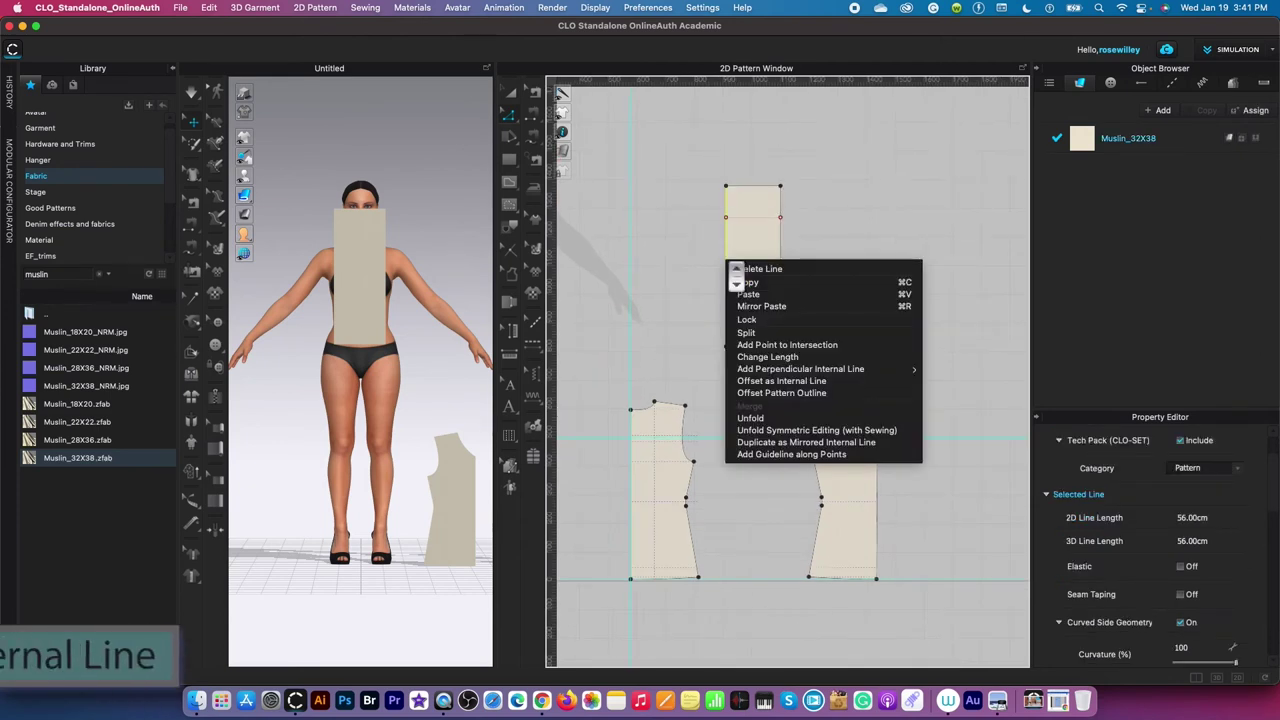
left_click(856, 386)
left_click_drag(697, 208, 589, 210)
left_click(604, 251)
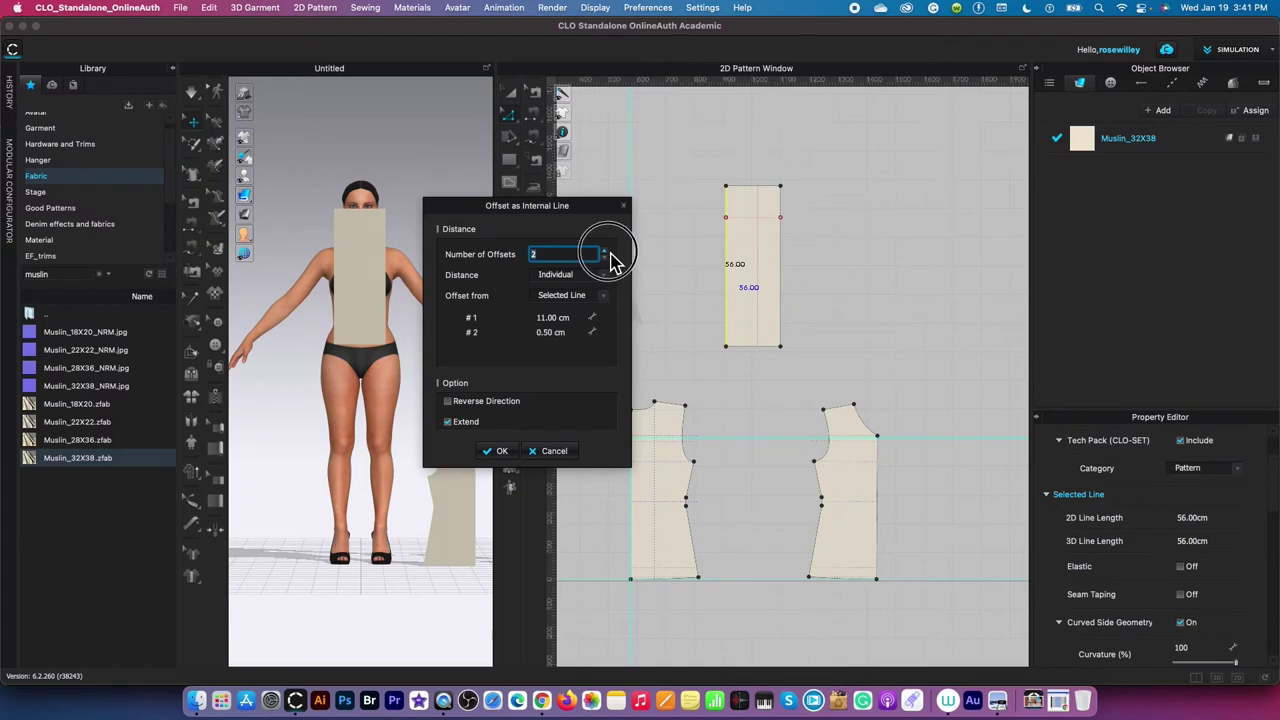
left_click(557, 319)
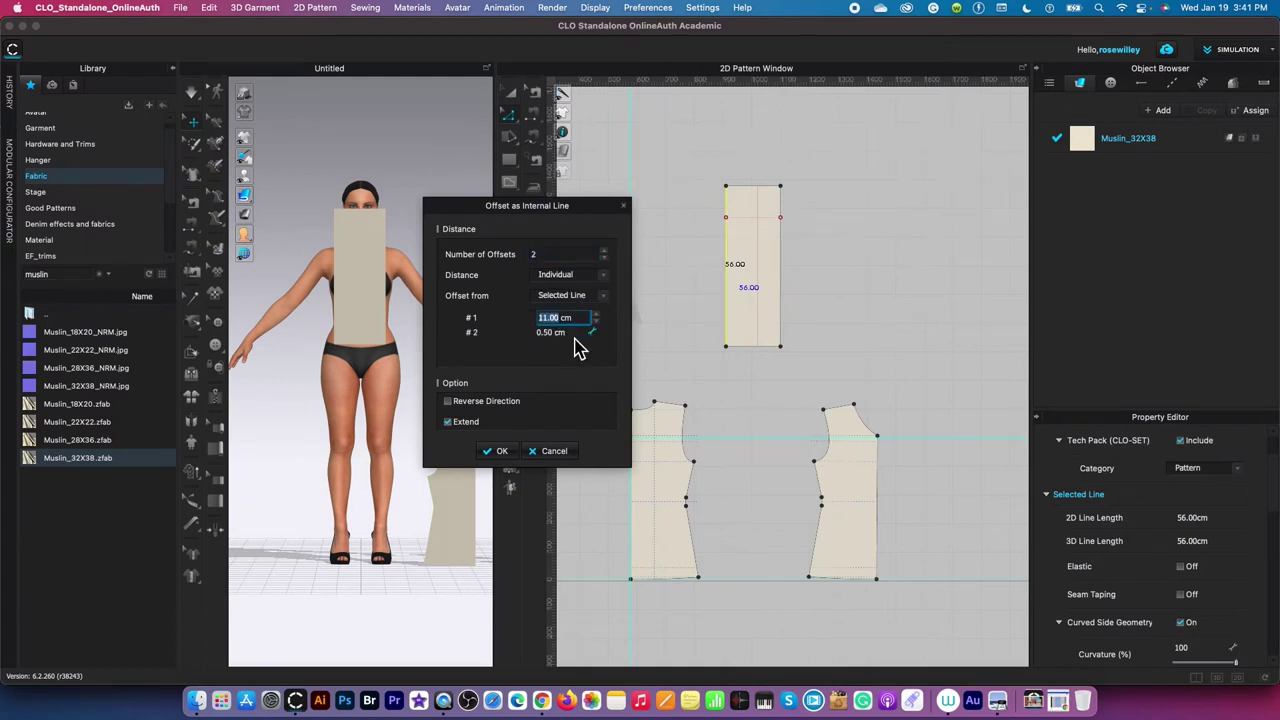
type("9.5")
left_click(575, 340)
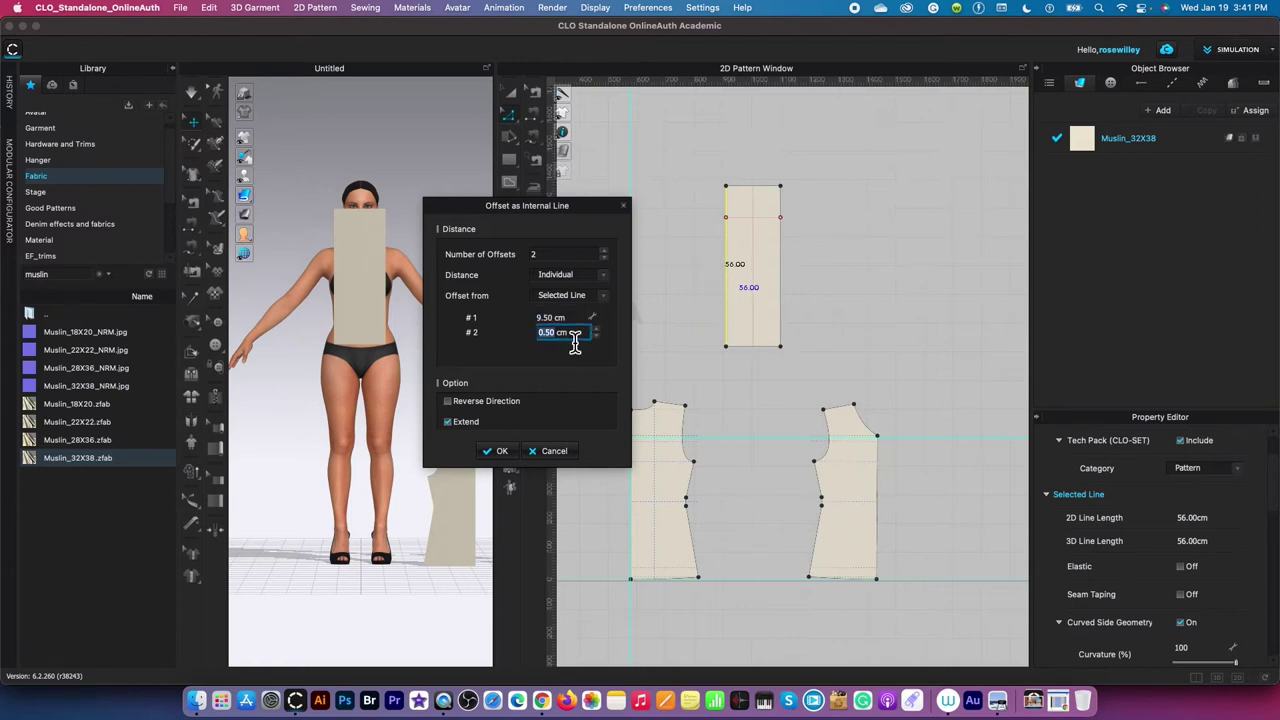
type("13")
left_click(510, 460)
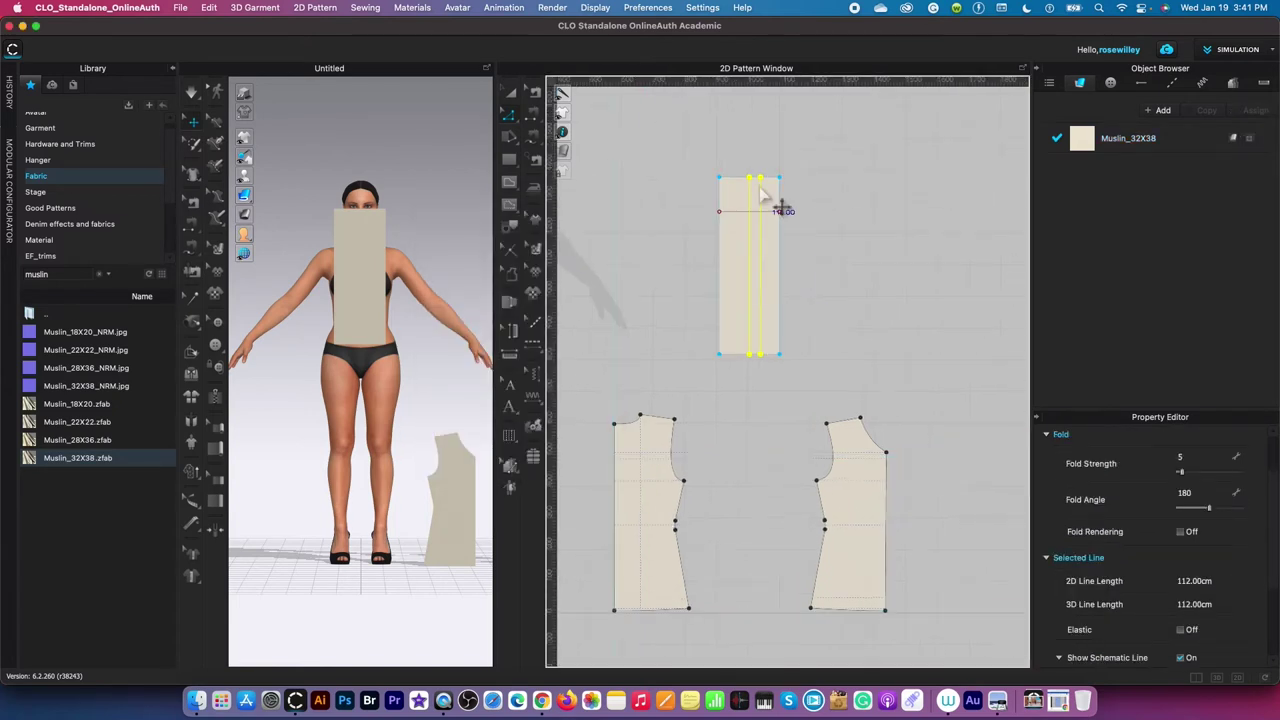
Step: Offset the sleeve rectangle's bottom edge as one internal line at 0.7 cm
scroll(760, 192, "up", 2)
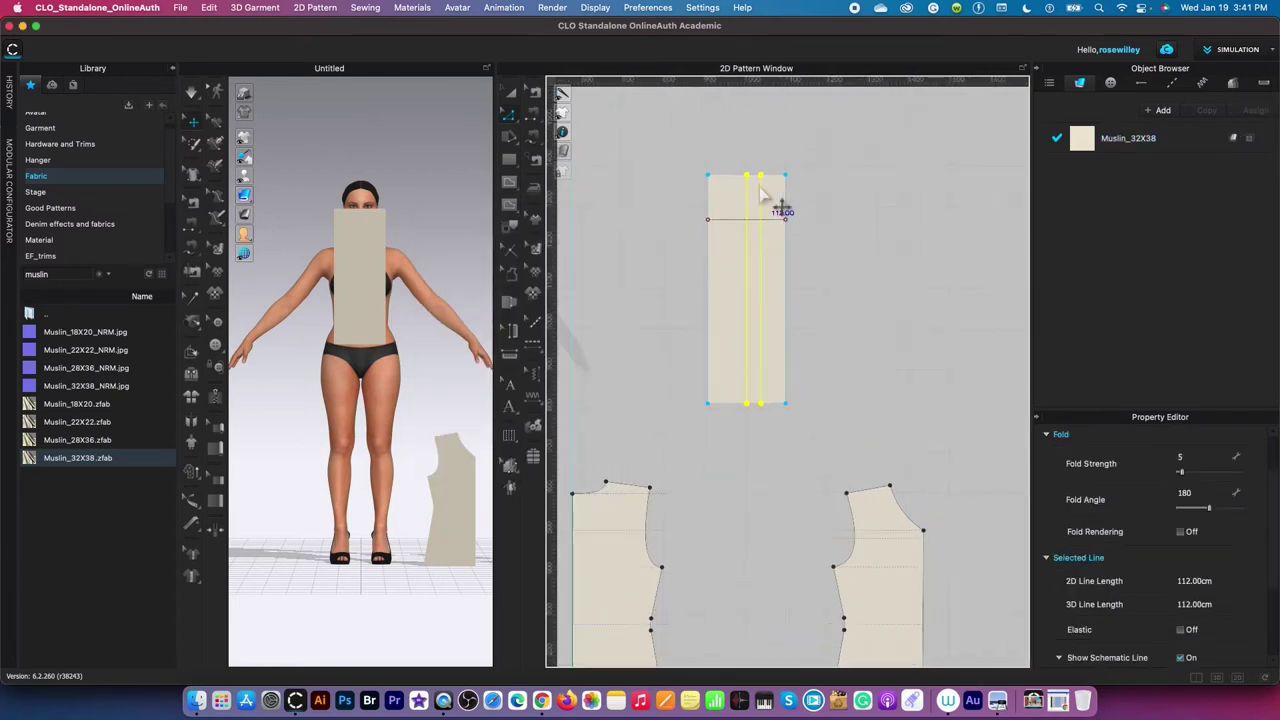
left_click(728, 406)
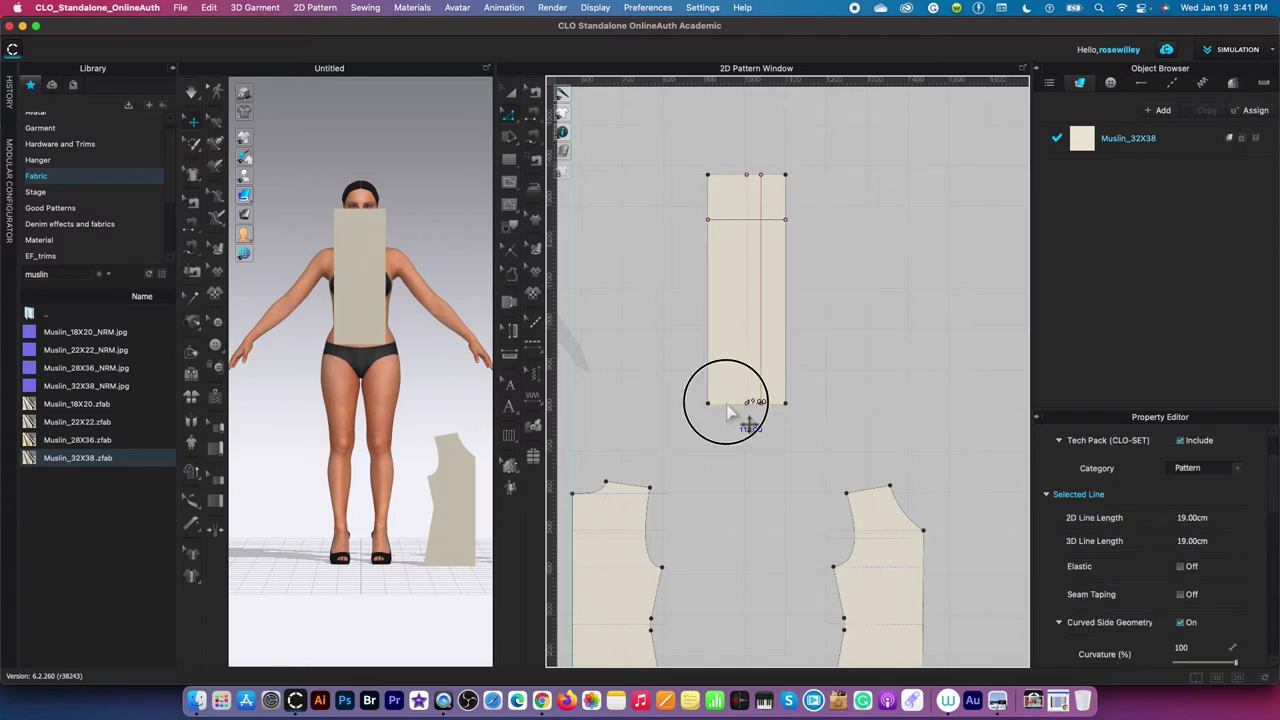
scroll(728, 412, "down", 1)
right_click(728, 408)
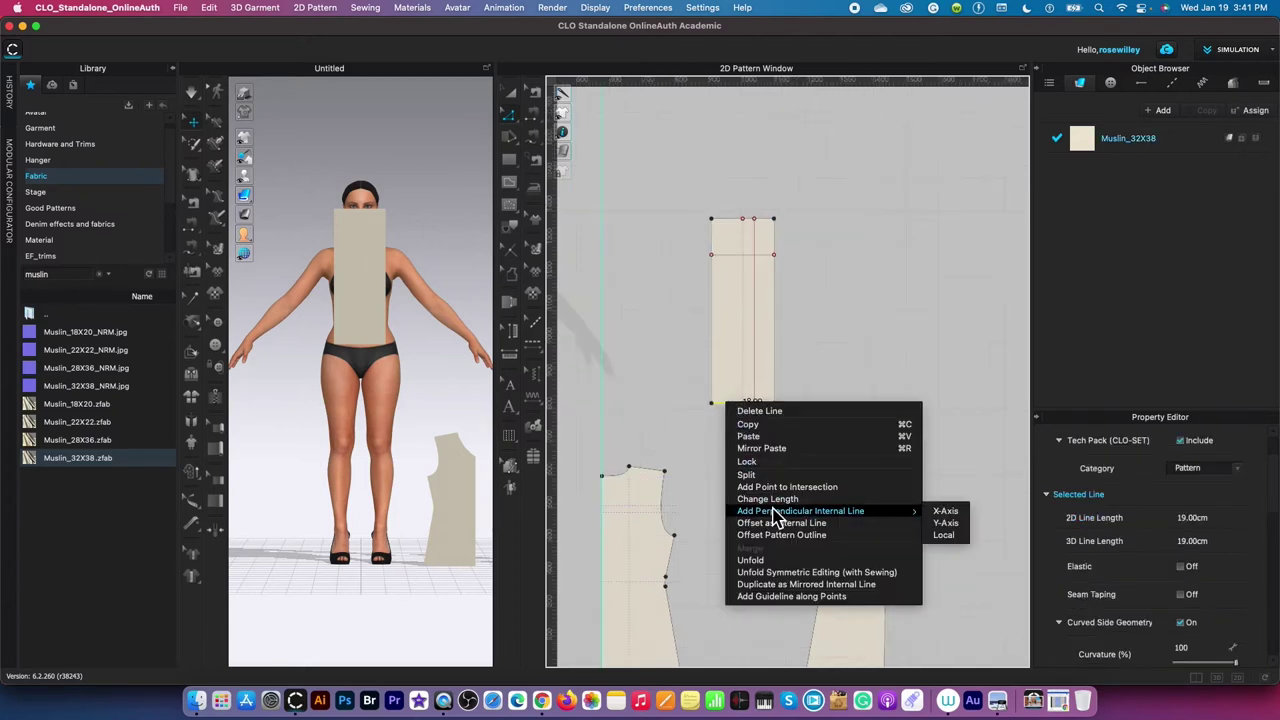
left_click(849, 524)
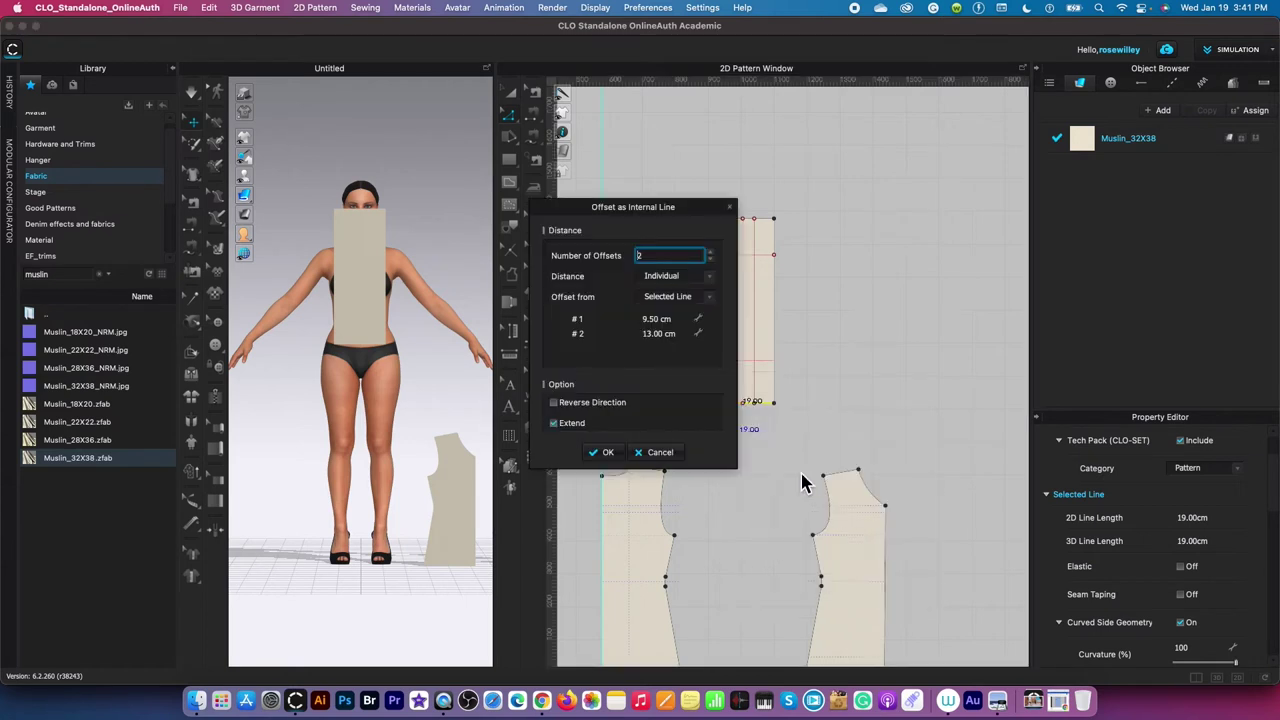
left_click_drag(706, 210, 584, 213)
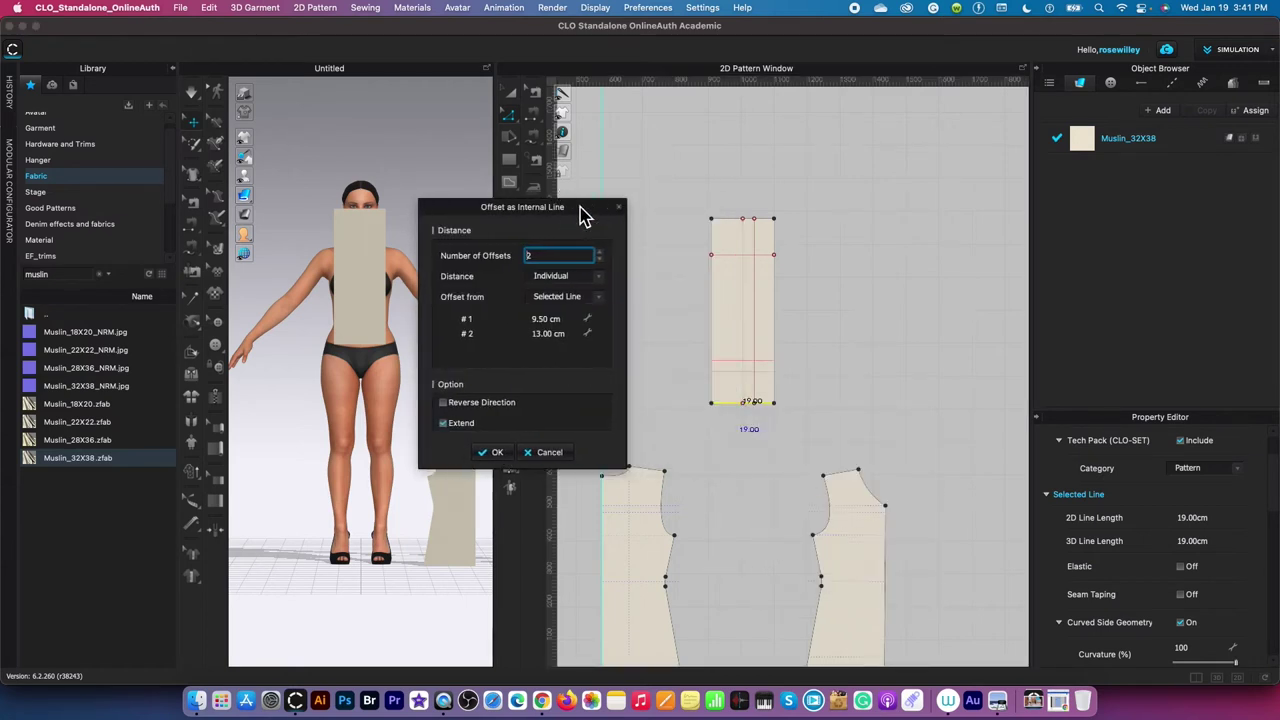
left_click(599, 259)
left_click(534, 320)
left_click(571, 323)
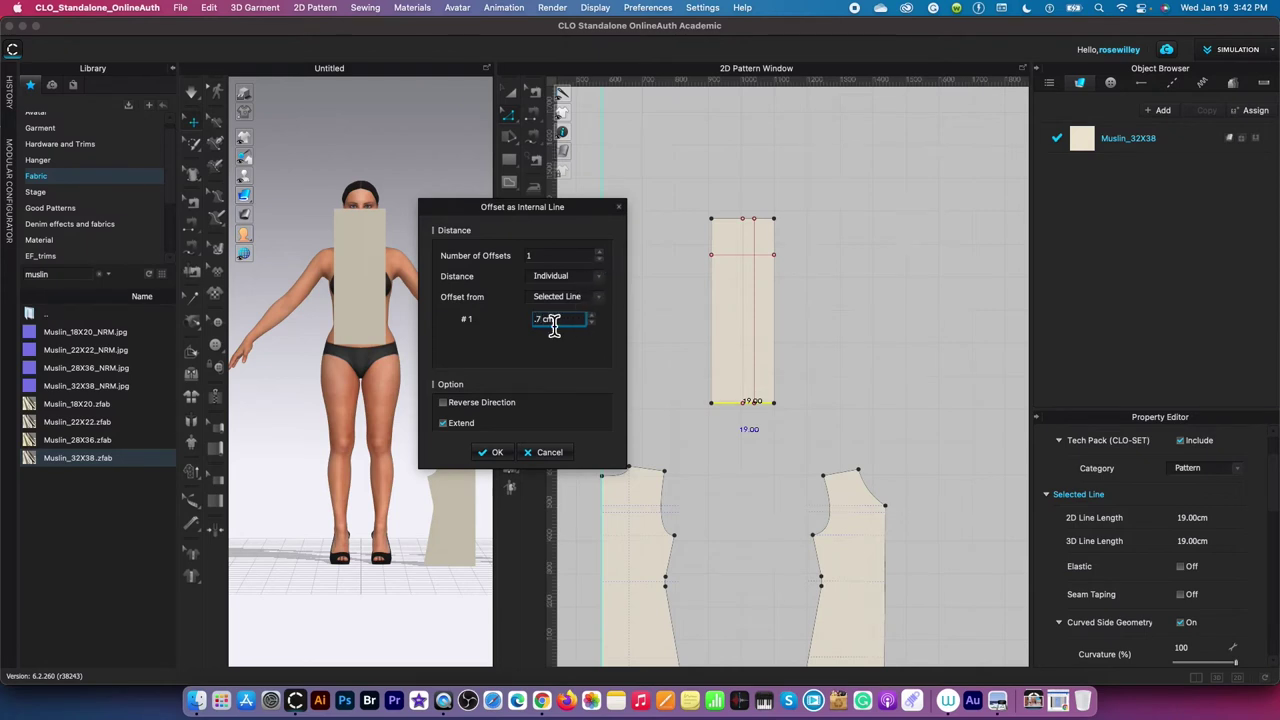
left_click(499, 453)
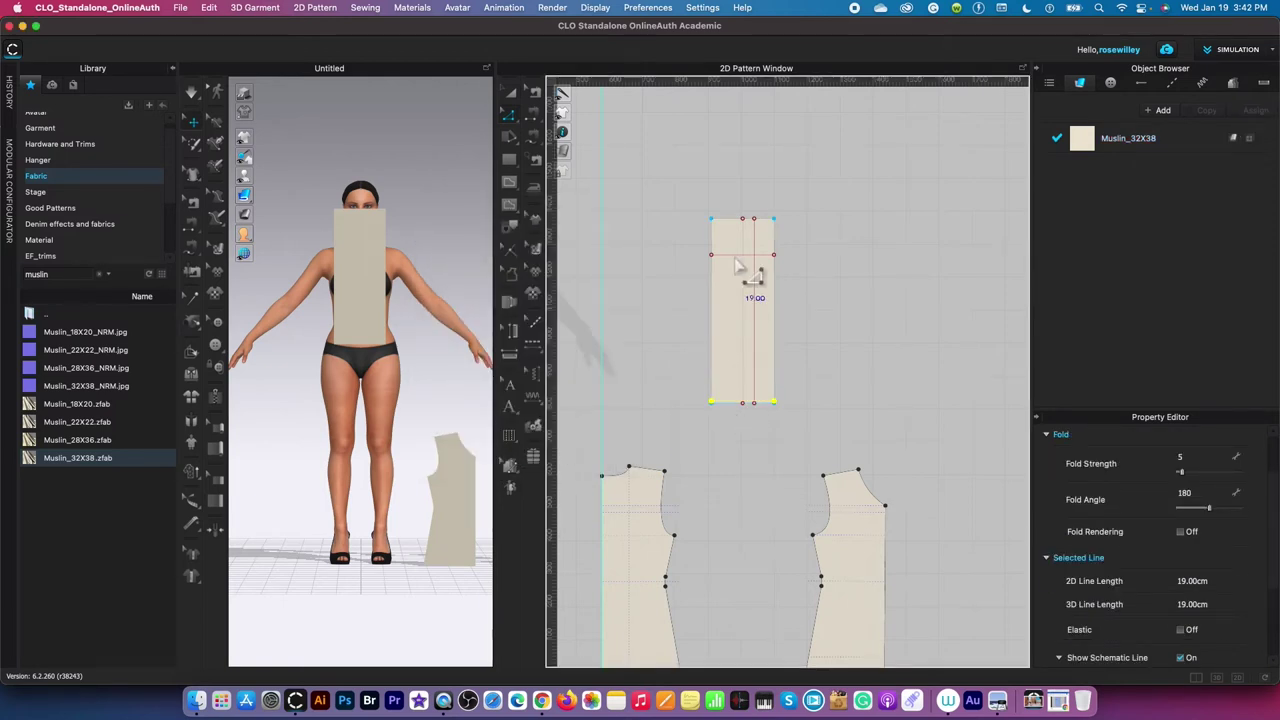
Step: Start an Internal Polygon/Line from the sleeve rectangle's top-left corner to the right end of the 11 cm internal line
scroll(733, 233, "up", 5)
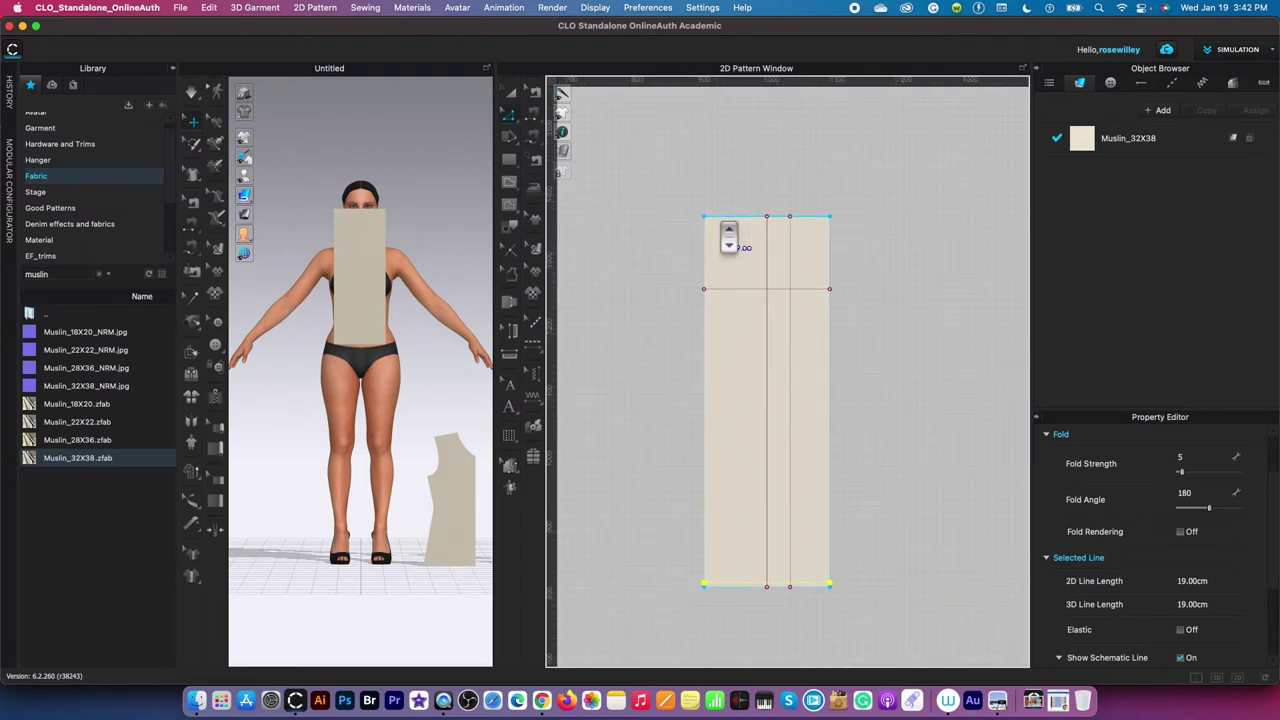
key("g")
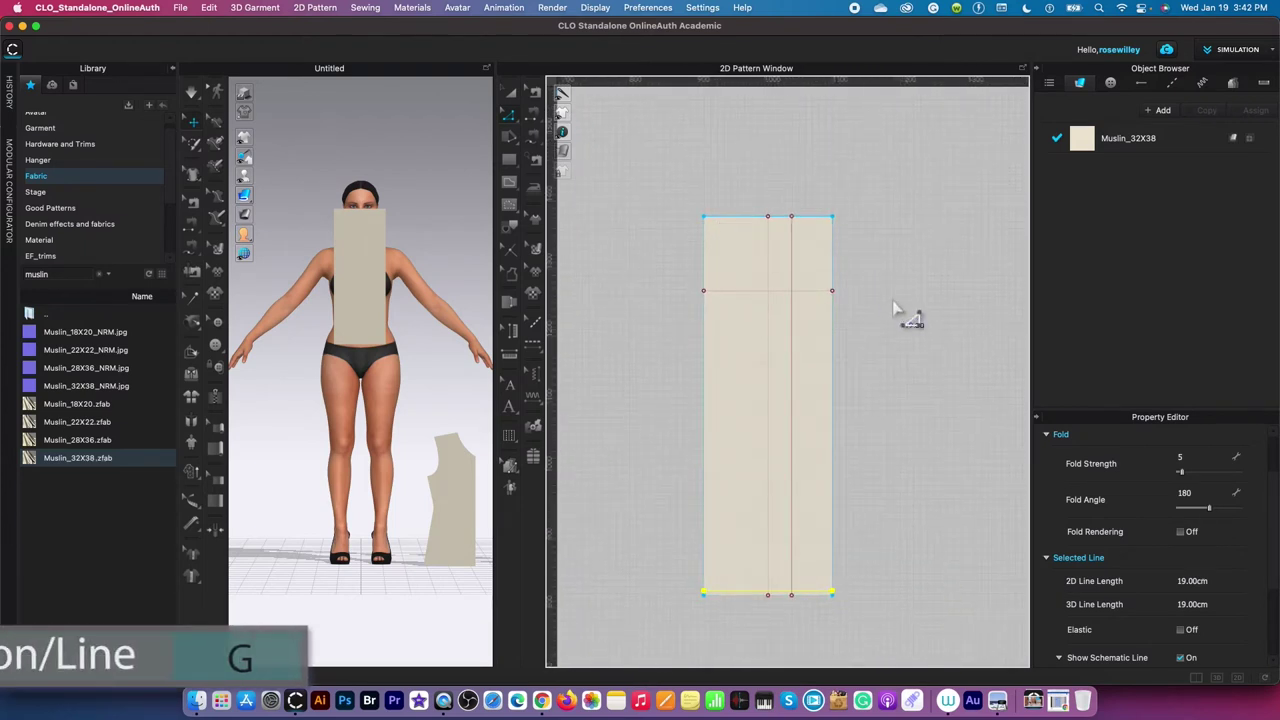
left_click(509, 181)
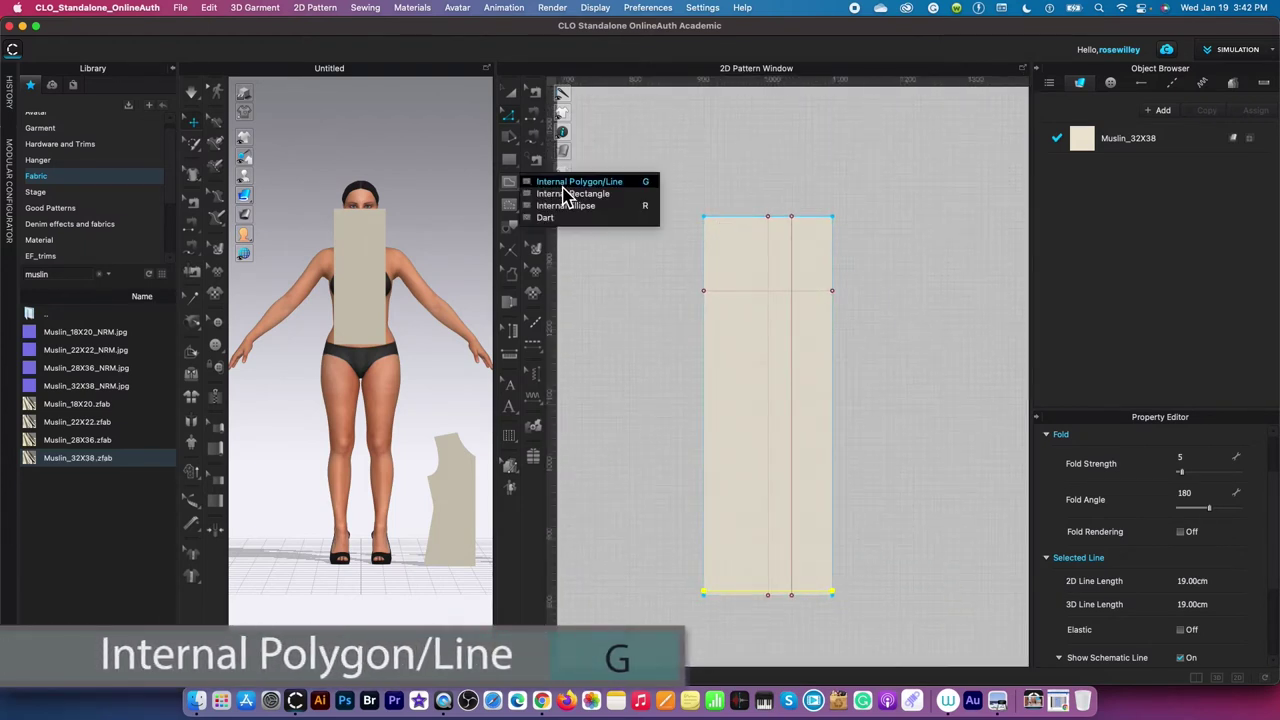
left_click(612, 193)
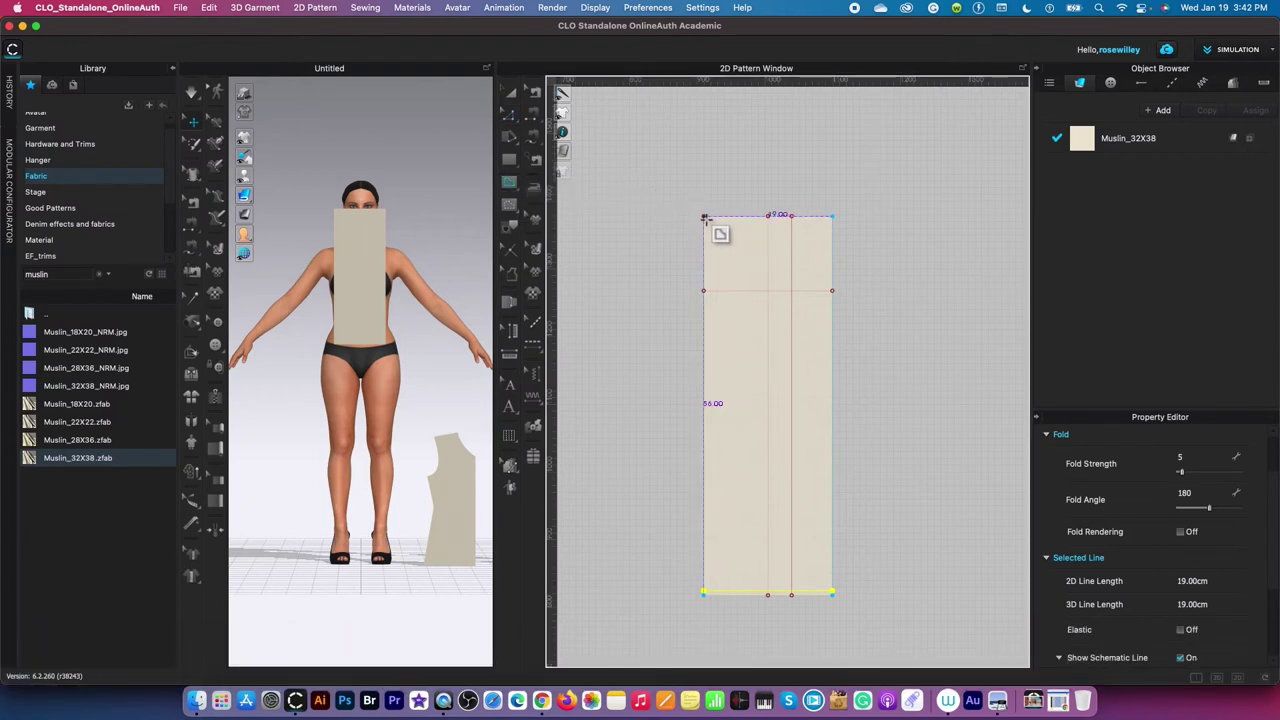
left_click_drag(704, 218, 834, 292)
left_click(835, 292)
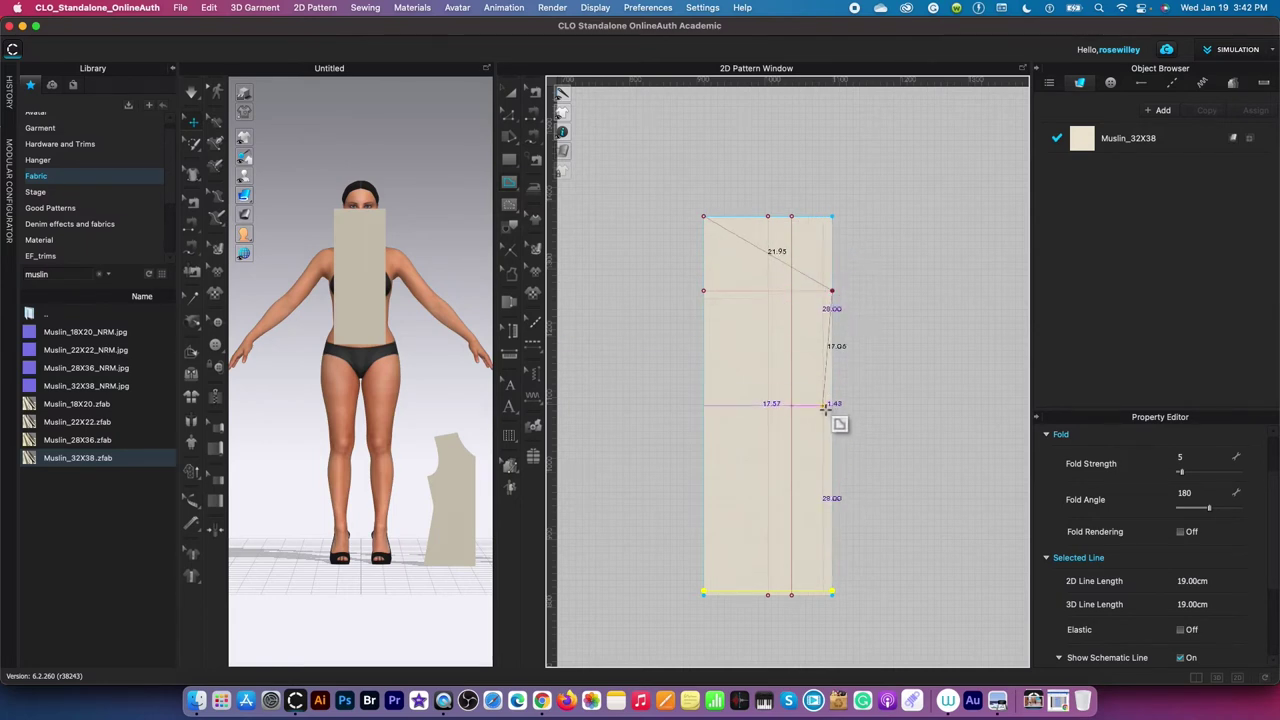
Step: Continue the internal line to the crossing of the 13 cm and 0.7 cm guides and finish it at the rectangle's bottom-left corner
scroll(818, 408, "up", 3)
right_click_drag(823, 481, 851, 263)
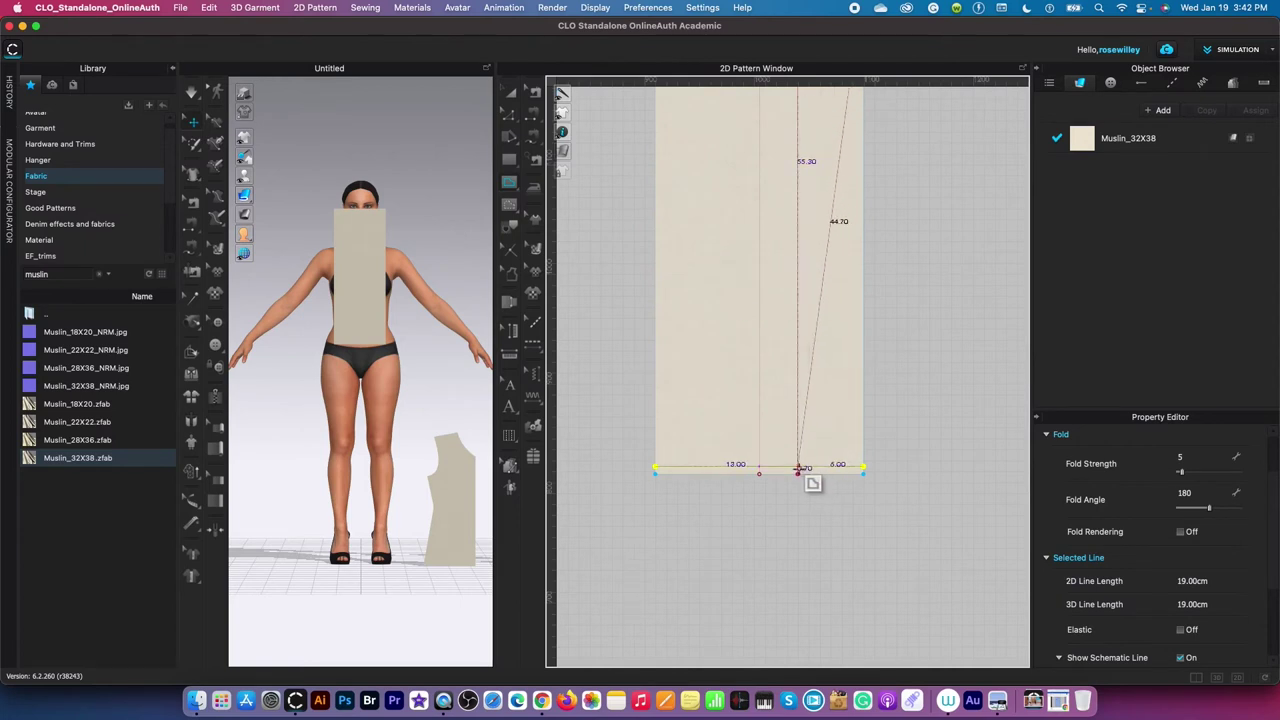
scroll(813, 480, "up", 5)
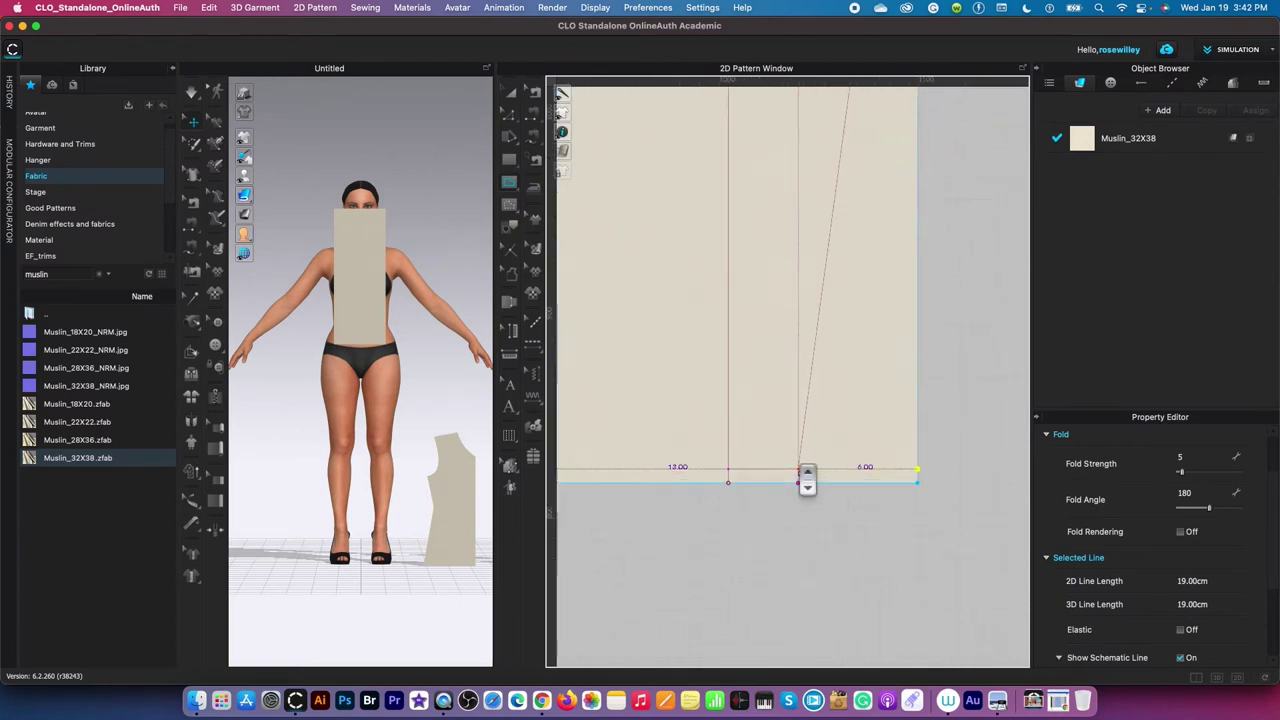
left_click(802, 484)
scroll(802, 480, "down", 5)
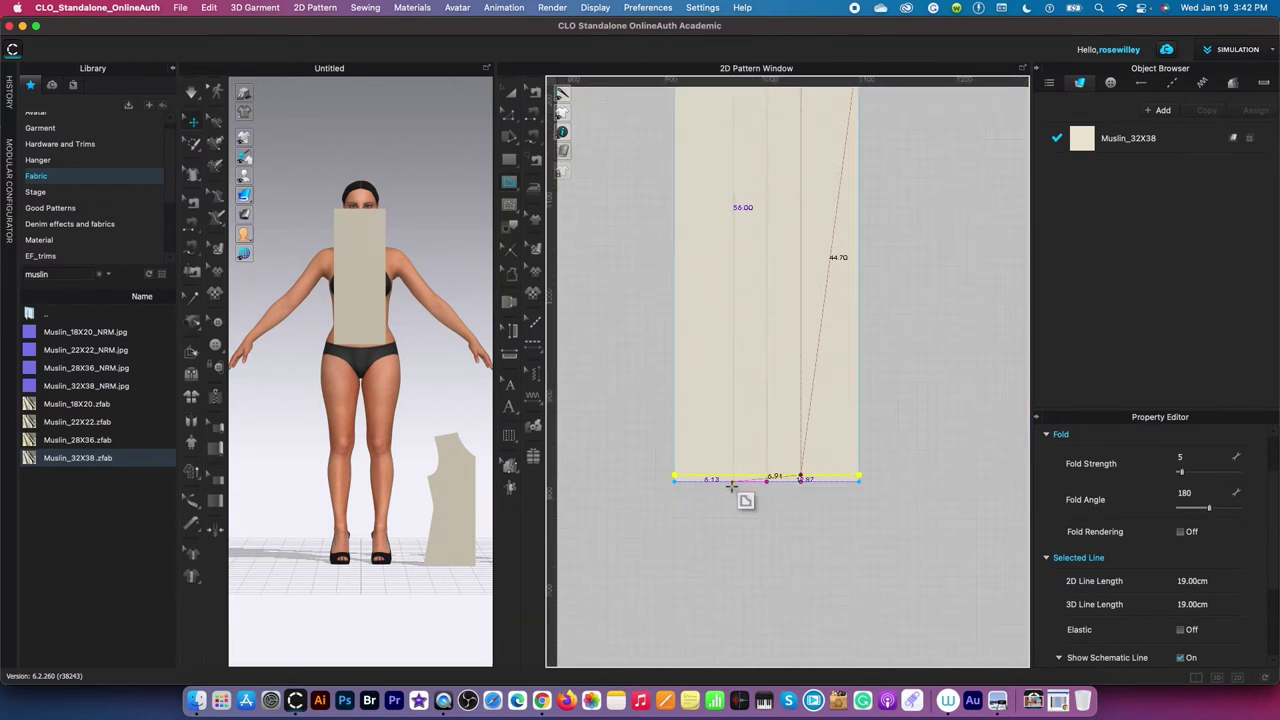
scroll(676, 478, "up", 4)
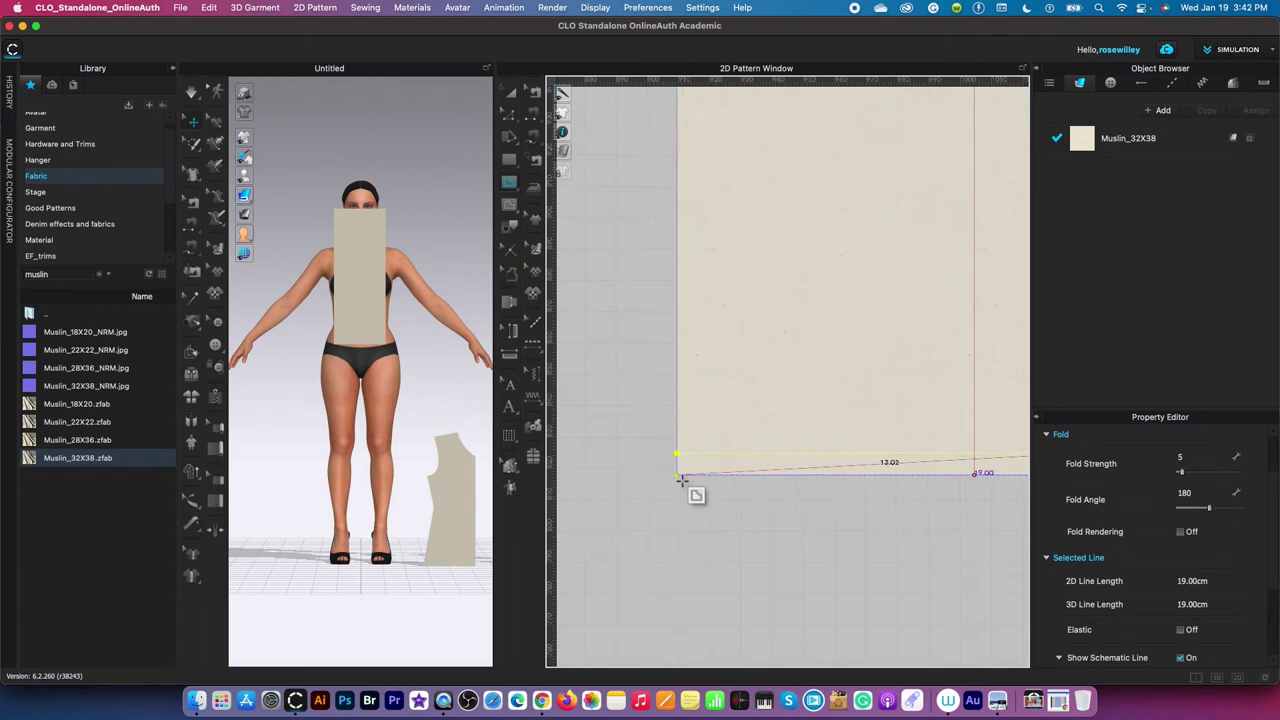
left_click(678, 477)
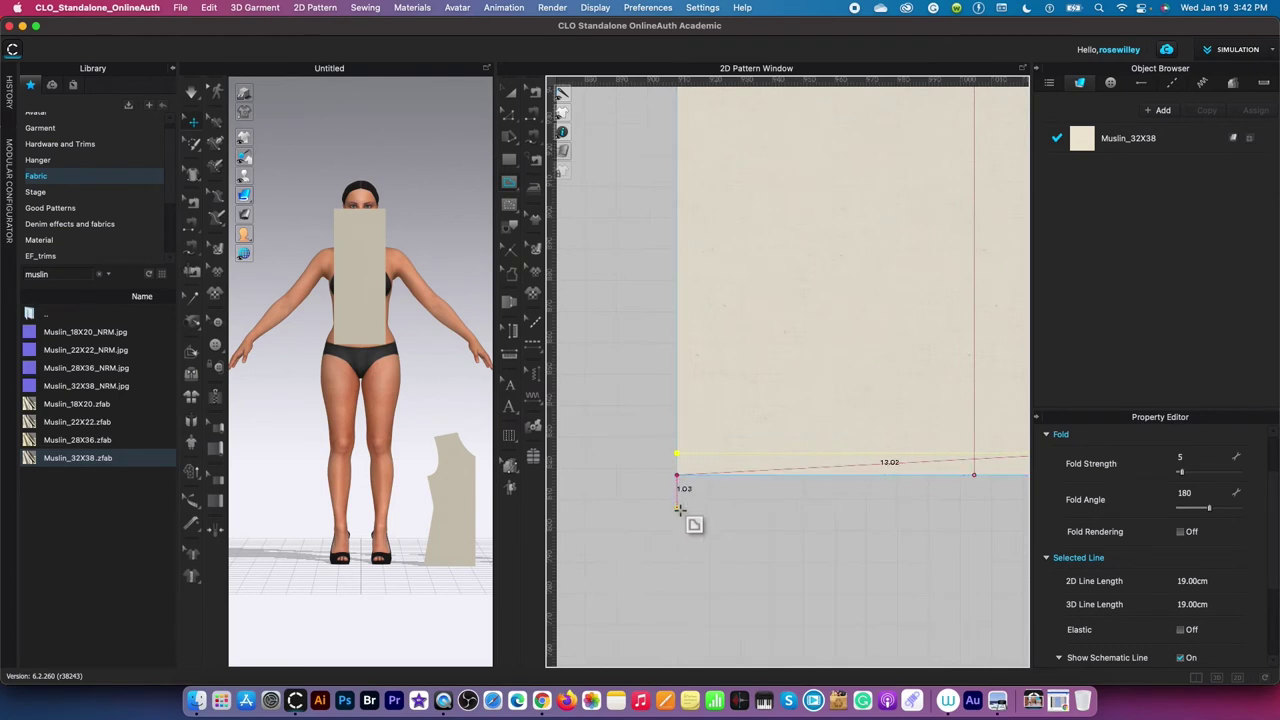
scroll(760, 420, "down", 4)
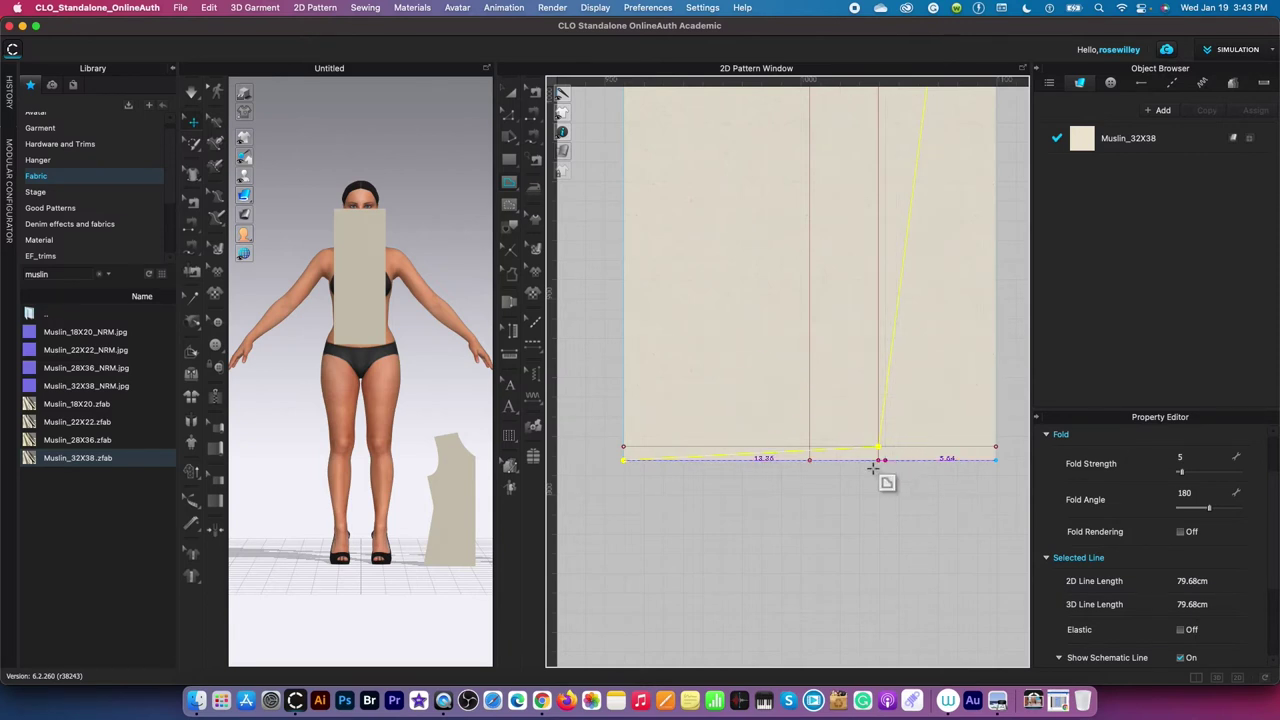
Step: Bow the diagonal sleeve cap line upward and outward with Edit Curvature
scroll(757, 531, "down", 5)
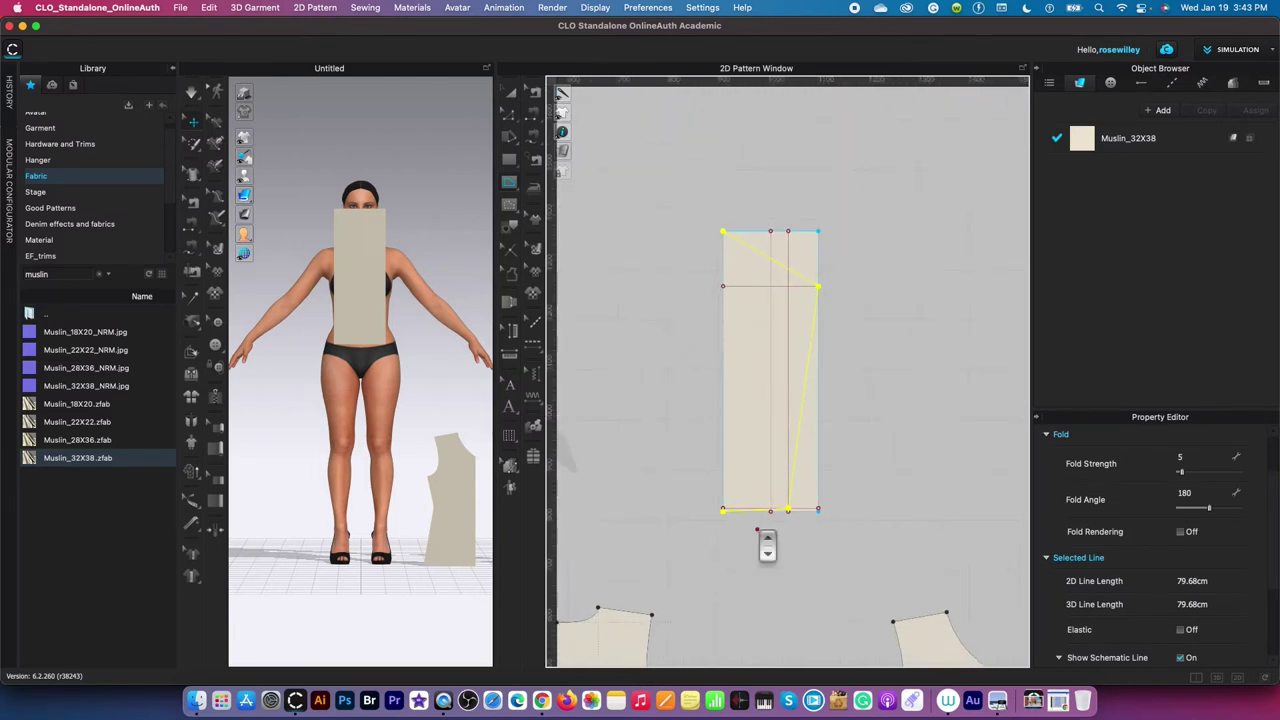
scroll(838, 288, "up", 2)
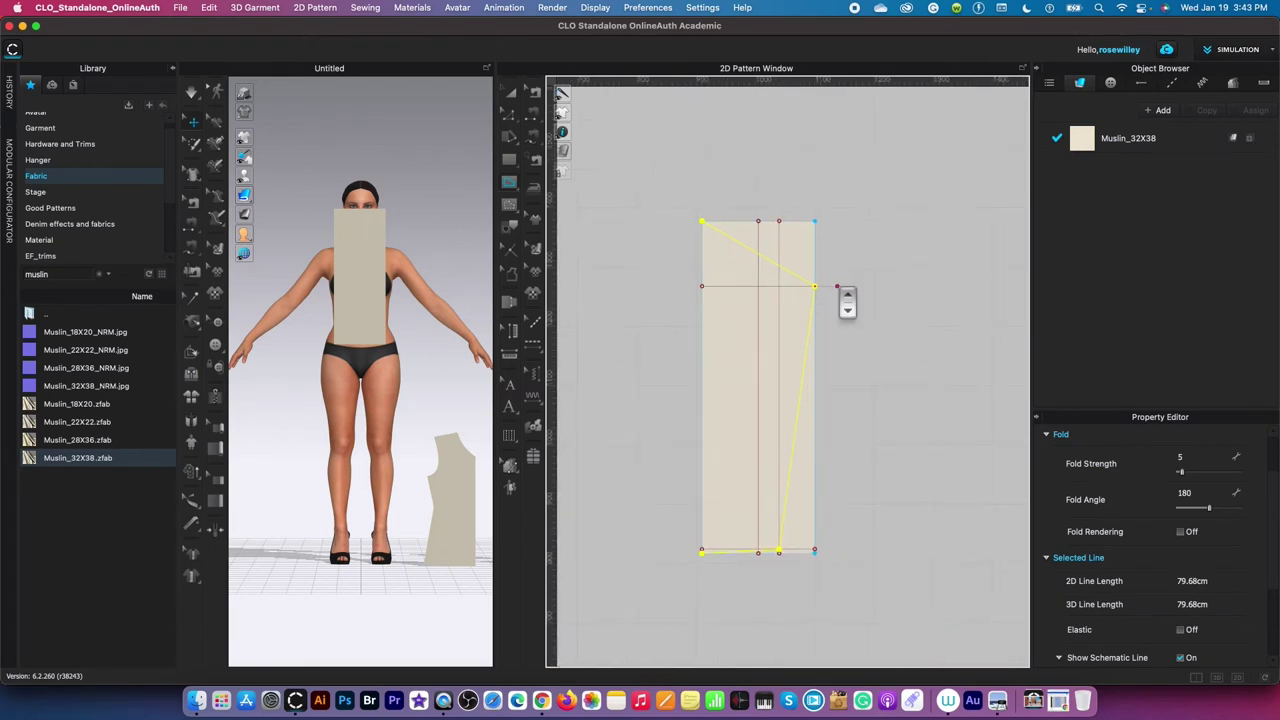
scroll(845, 300, "up", 1)
scroll(740, 528, "up", 2)
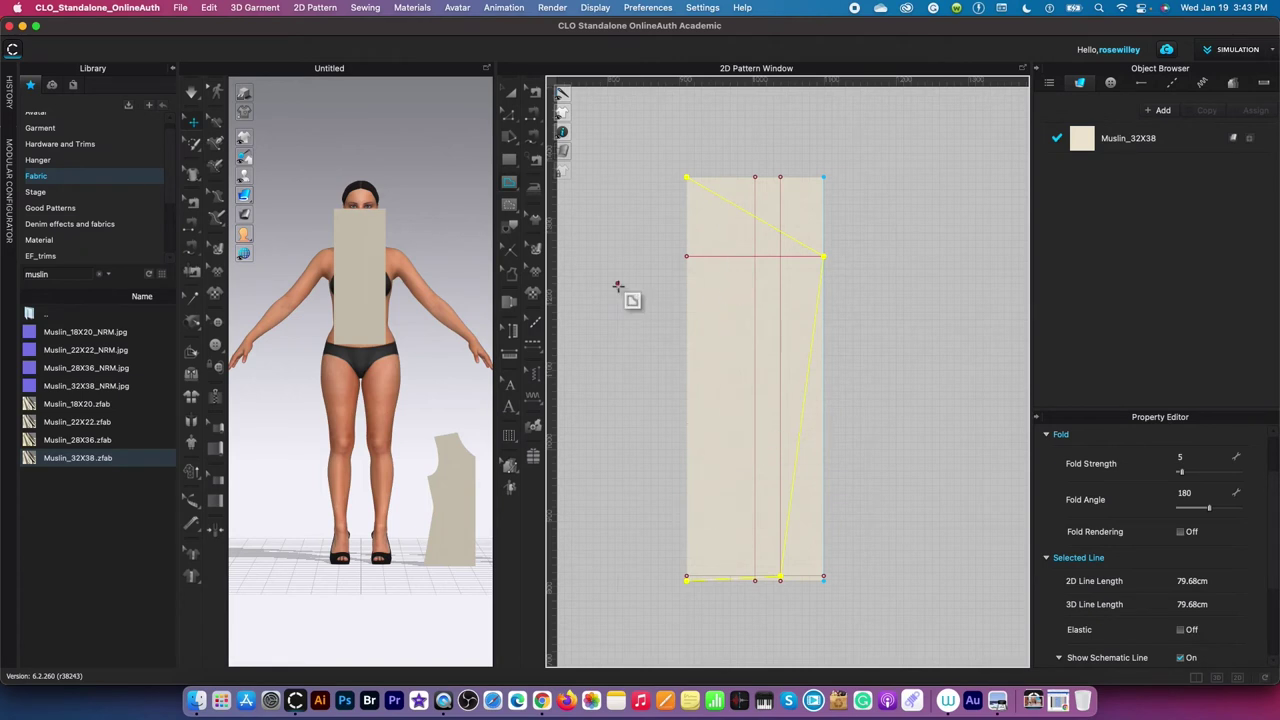
left_click(513, 128)
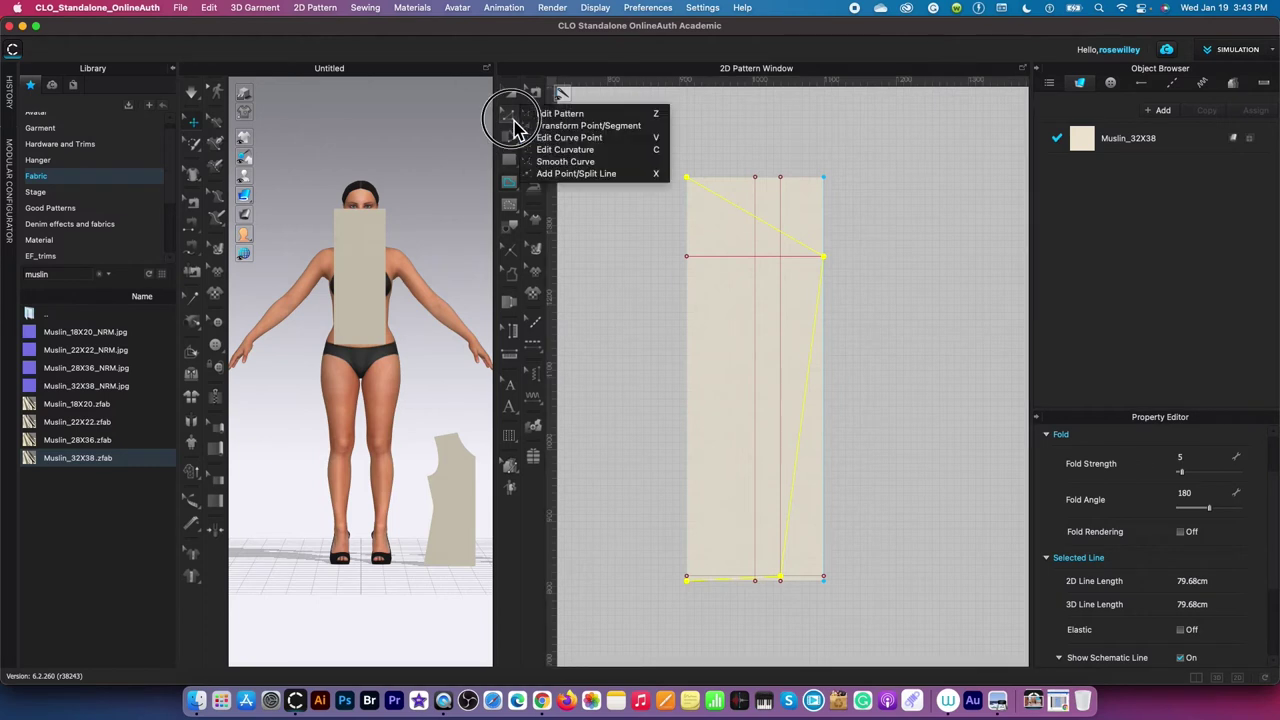
left_click(621, 151)
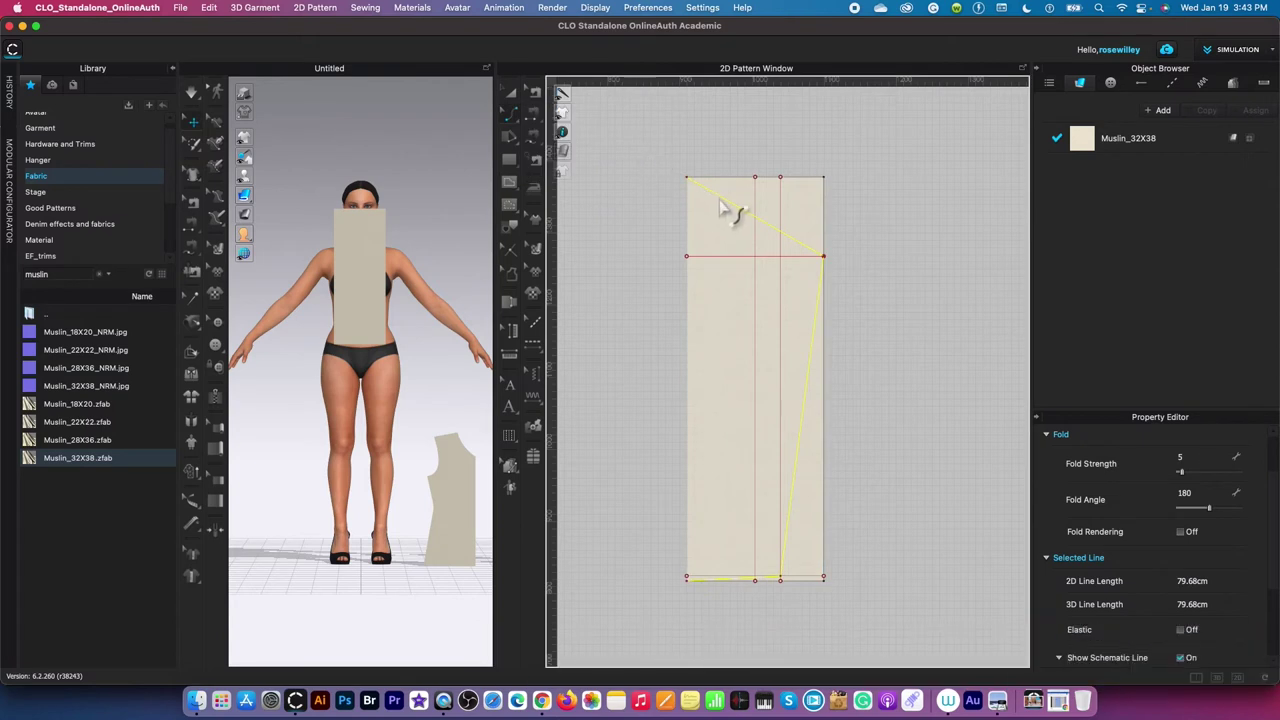
left_click(756, 219)
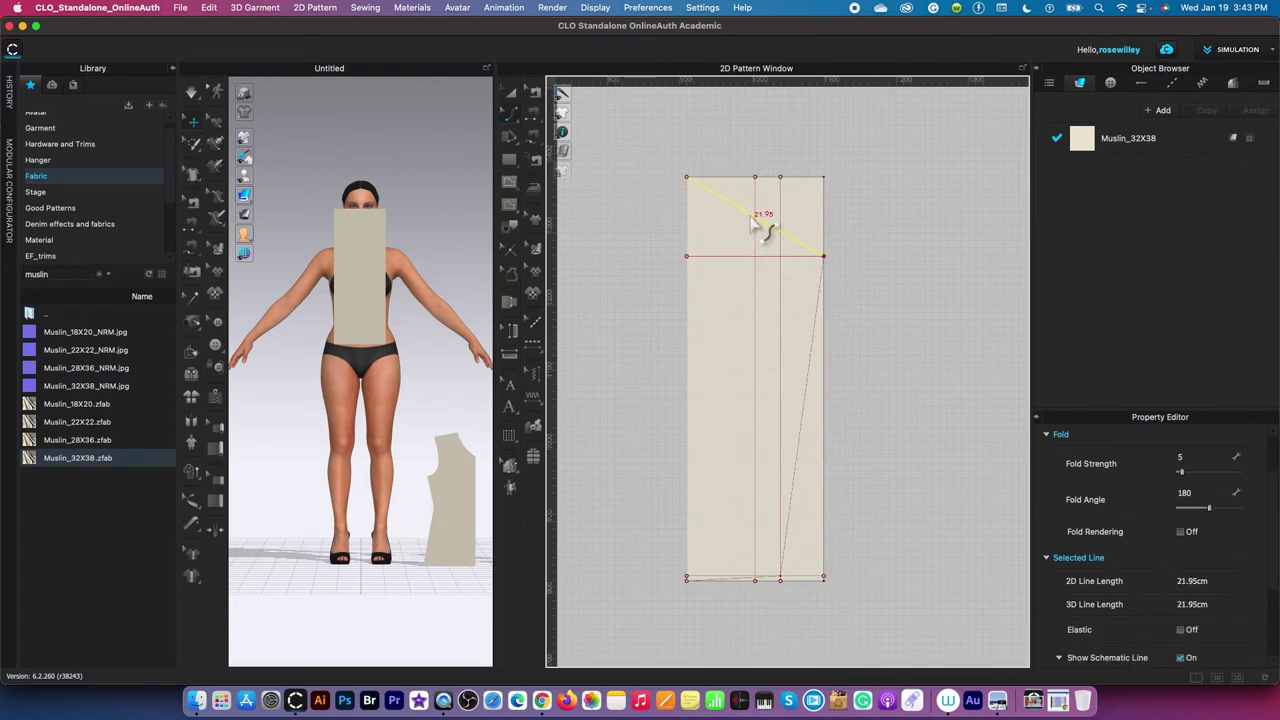
left_click_drag(757, 220, 777, 203)
Step: Reshape the sleeve cap into an S-curve by moving its lower curve handle to where the 11 cm line crosses the 13 cm guide
scroll(779, 614, "up", 3)
scroll(779, 614, "up", 2)
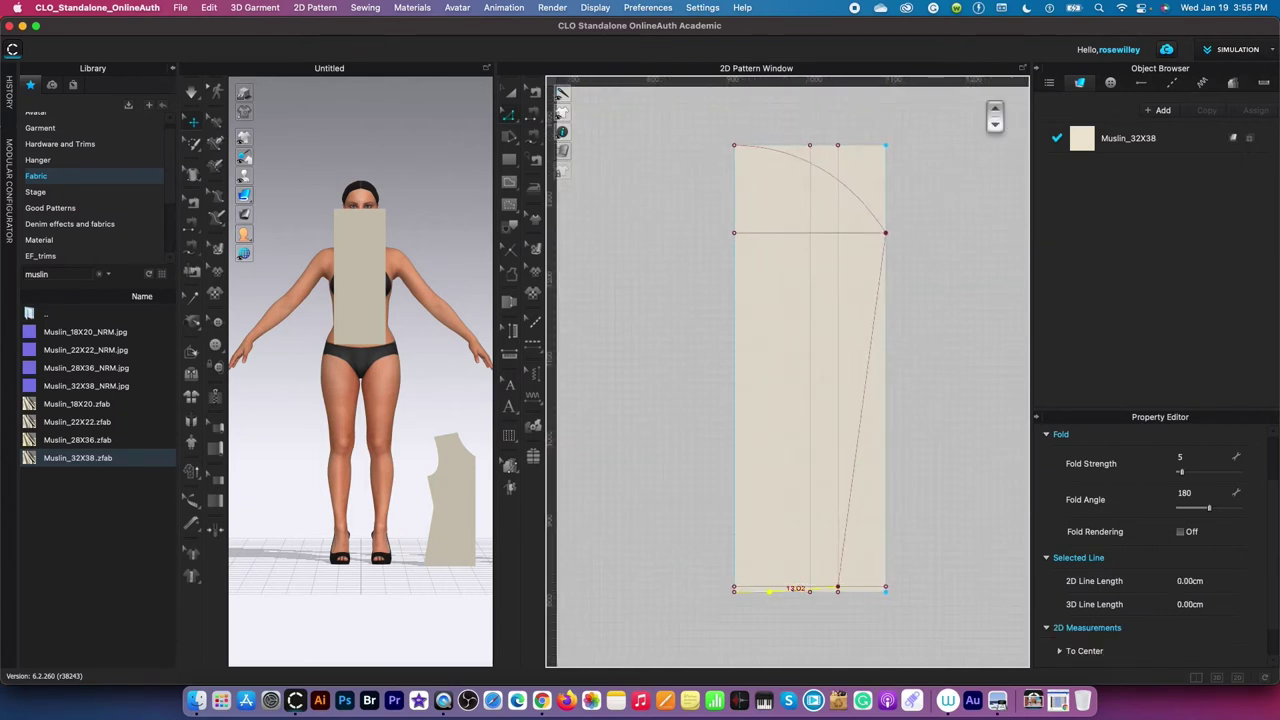
scroll(985, 108, "up", 3)
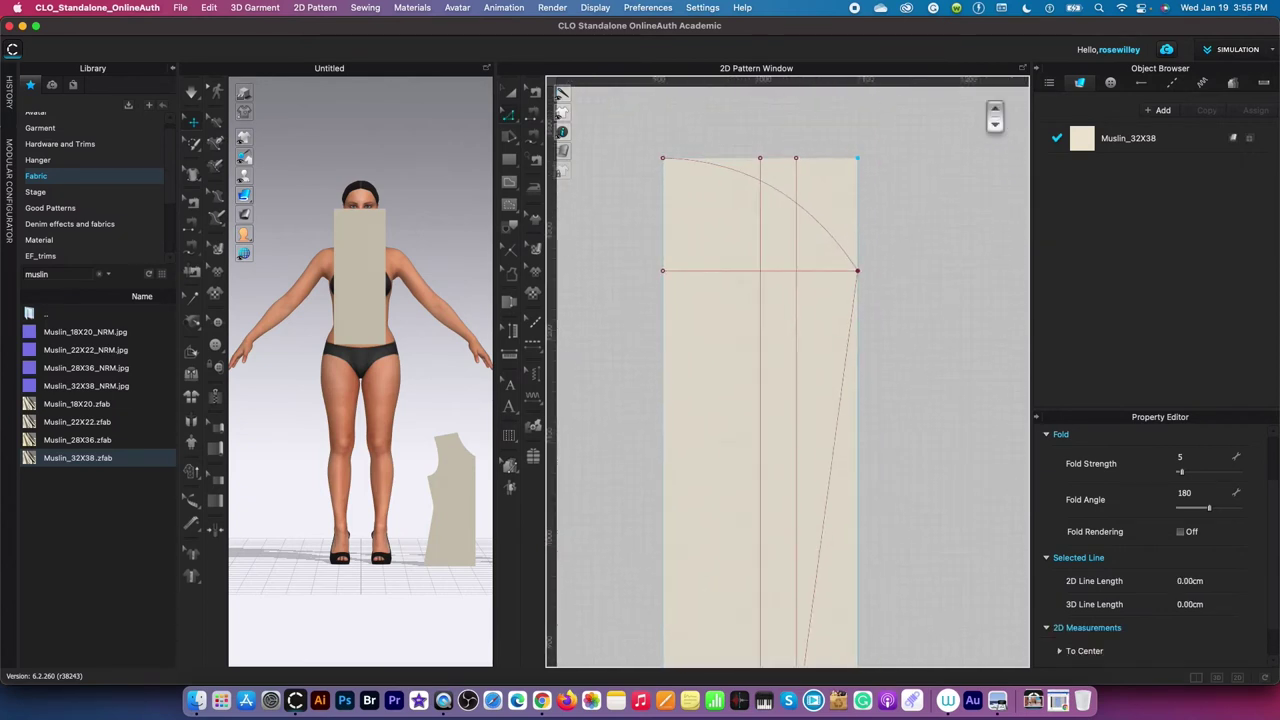
left_click(789, 210)
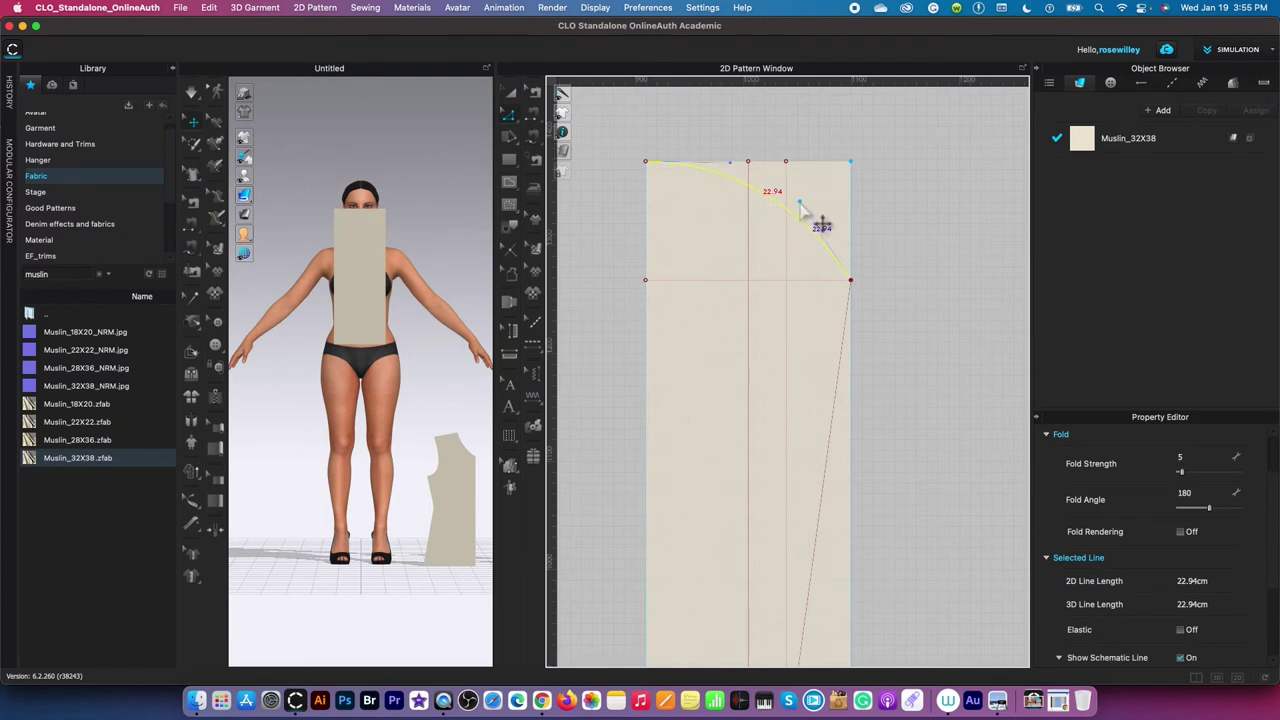
left_click_drag(800, 205, 790, 289)
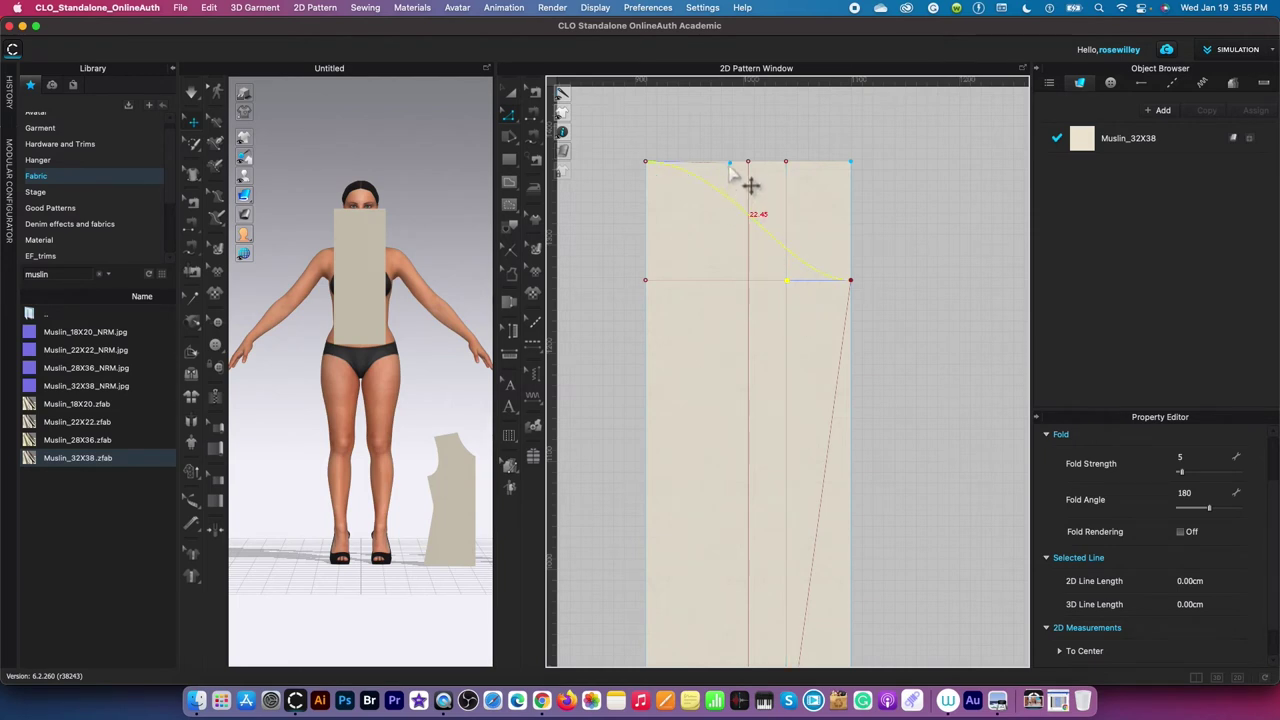
Step: Move the sleeve cap's upper curve handle to the top end of the rectangle's middle vertical guide
left_click_drag(731, 167, 747, 166)
left_click_drag(750, 165, 750, 166)
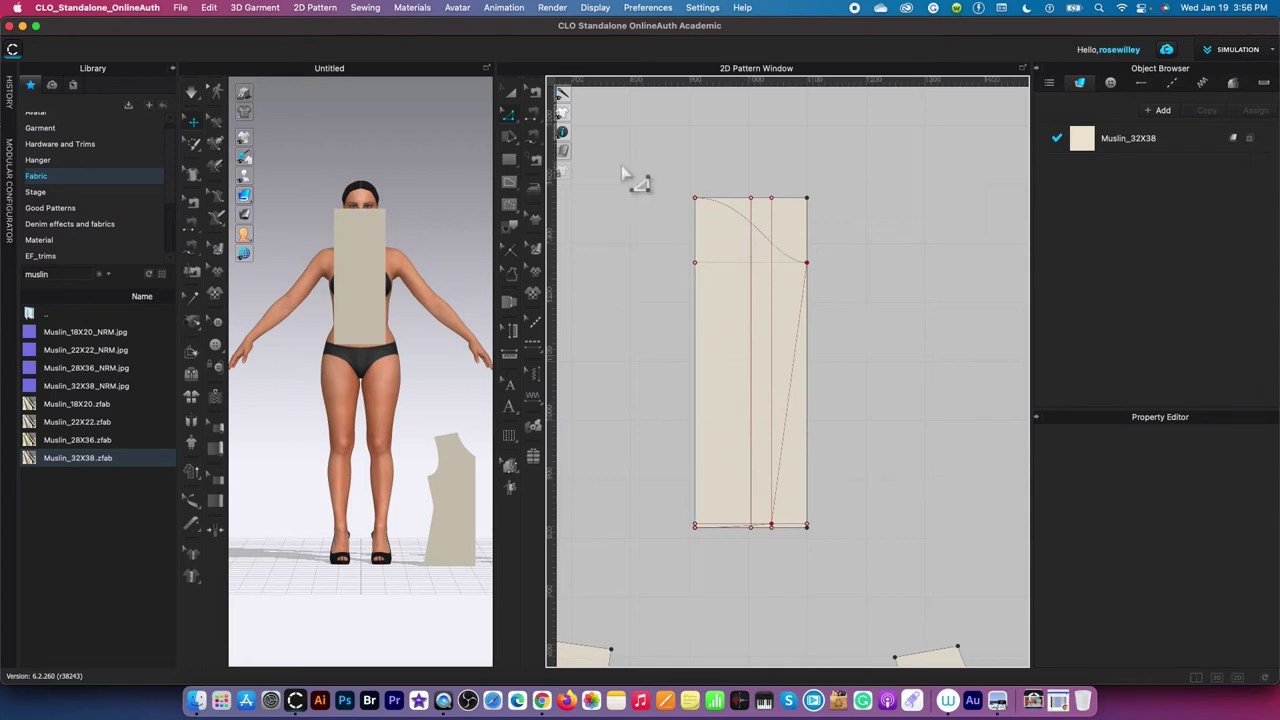
Step: Trace the internal half-sleeve outline together with the rectangle's straight 56 cm left edge as a pattern
left_click(513, 92)
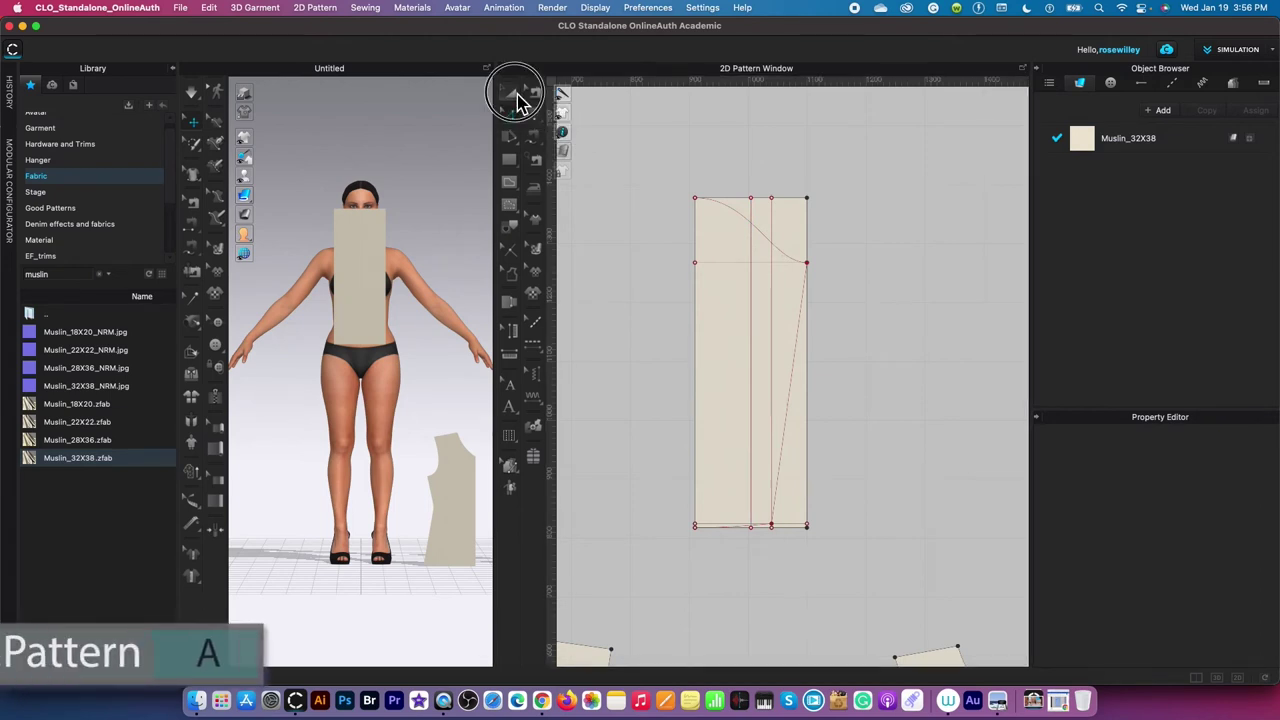
left_click(749, 222)
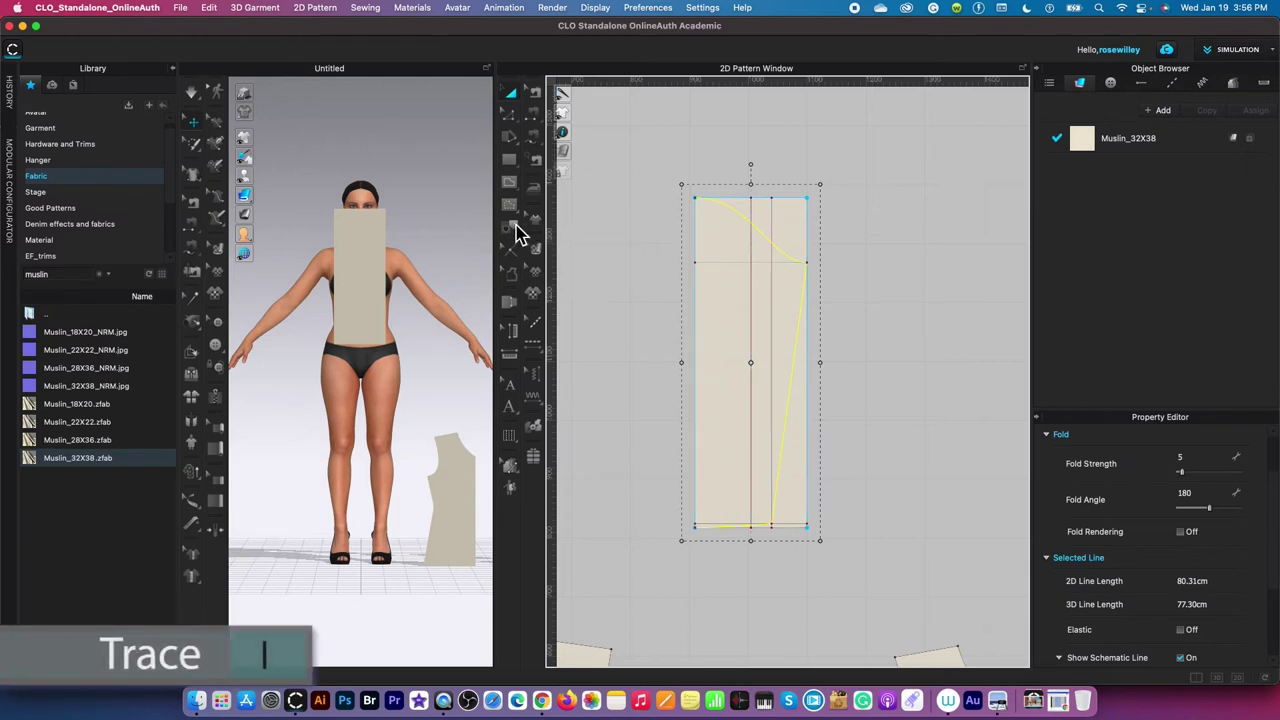
left_click(511, 229)
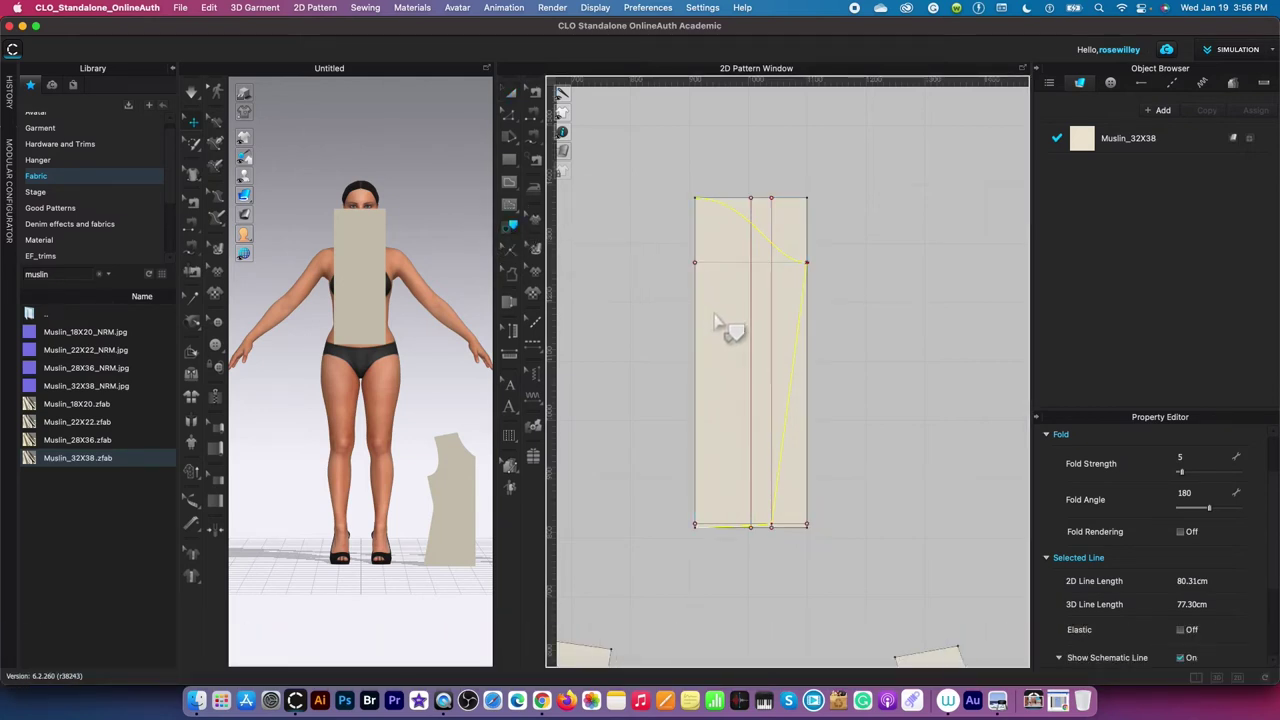
left_click(698, 248)
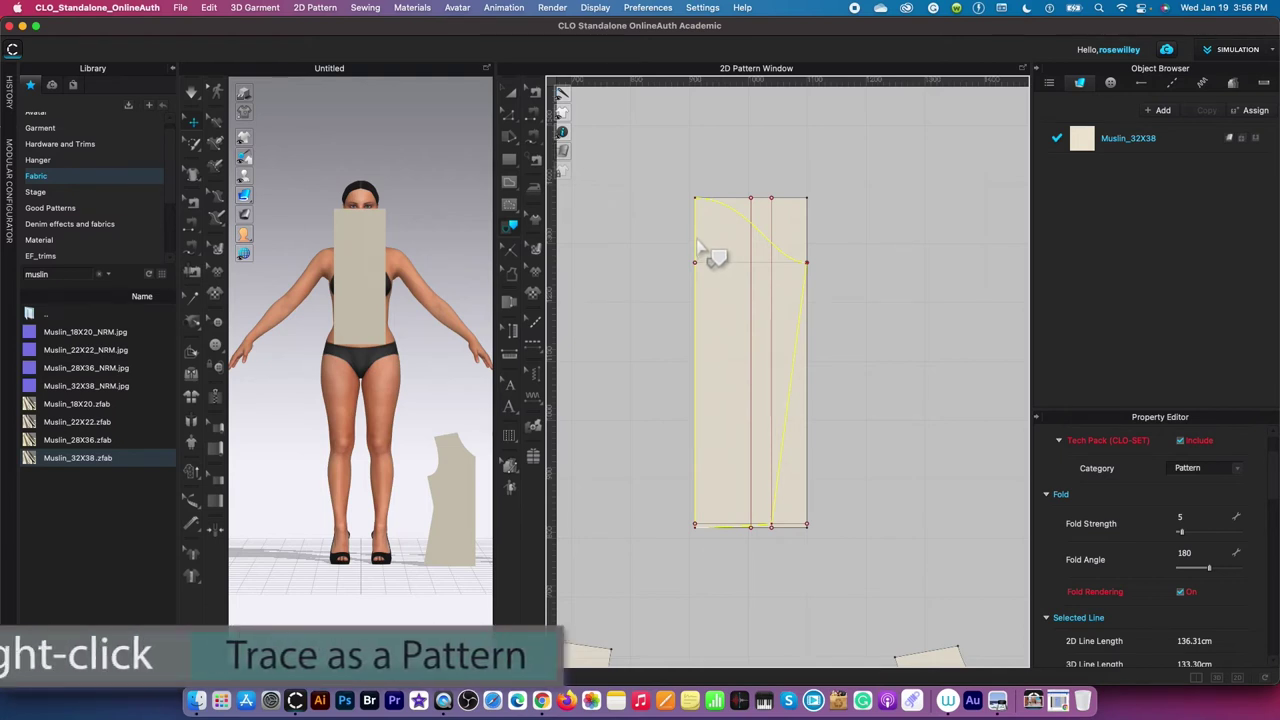
right_click(697, 240)
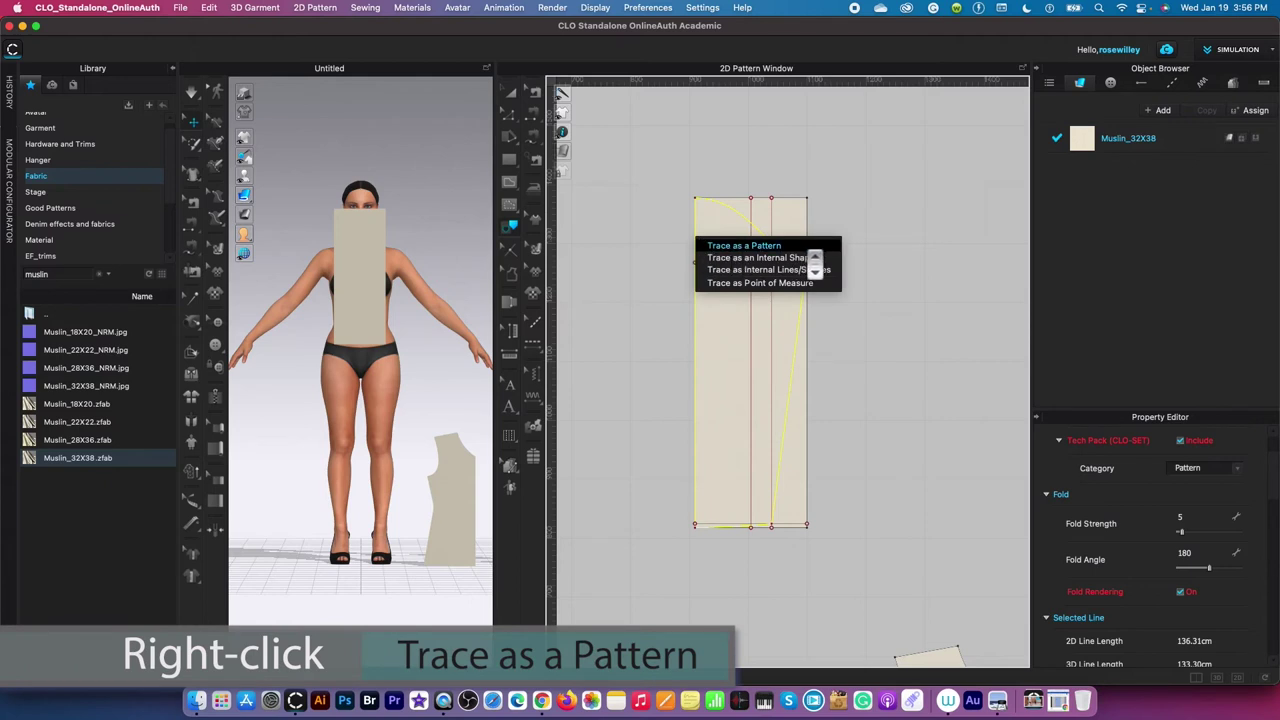
left_click(744, 245)
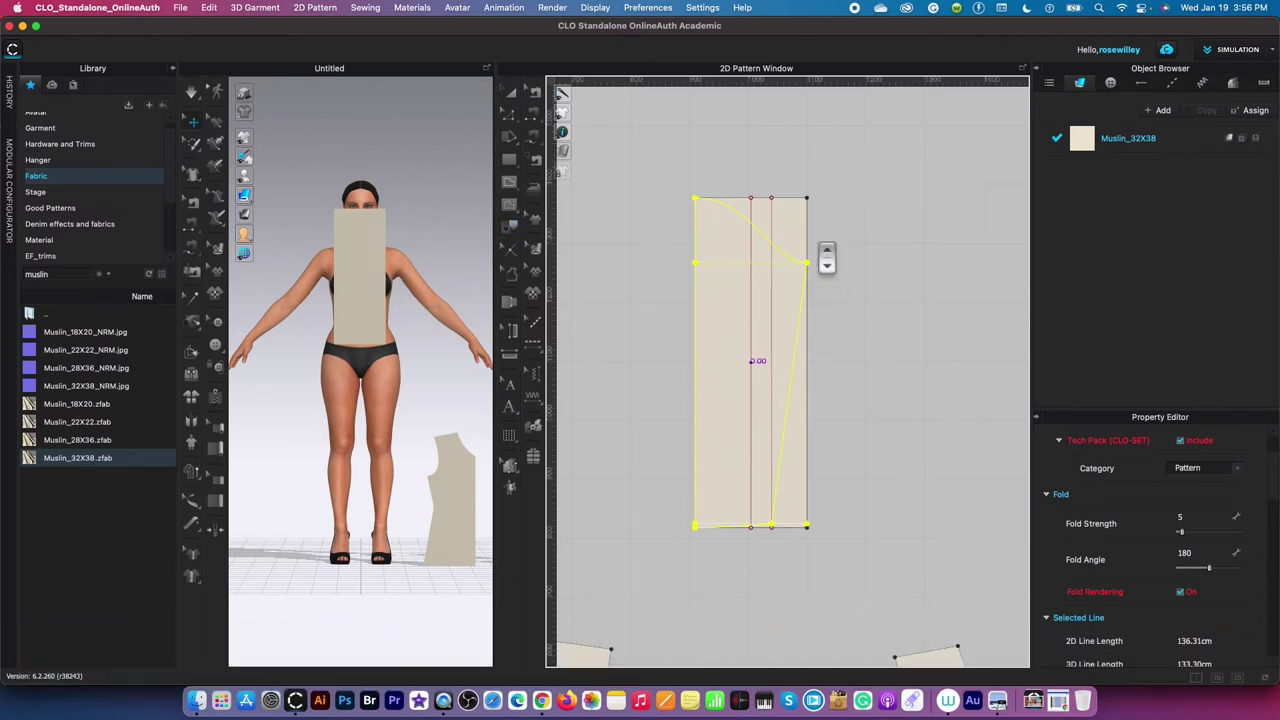
Step: Place the traced half-sleeve piece between the front and back bodice pieces
scroll(816, 240, "down", 5)
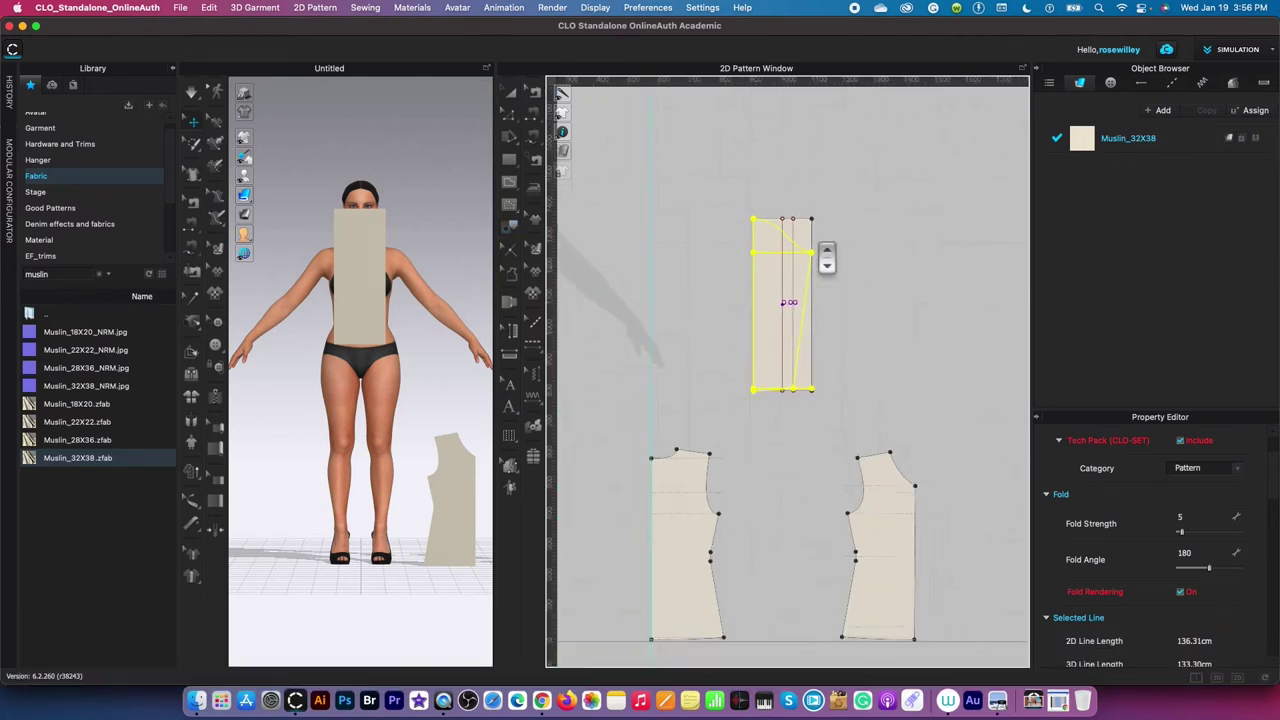
scroll(827, 258, "down", 2)
mouse_move(823, 260)
left_mouse_down()
mouse_move(849, 371)
mouse_move(824, 470)
mouse_move(816, 455)
left_mouse_up()
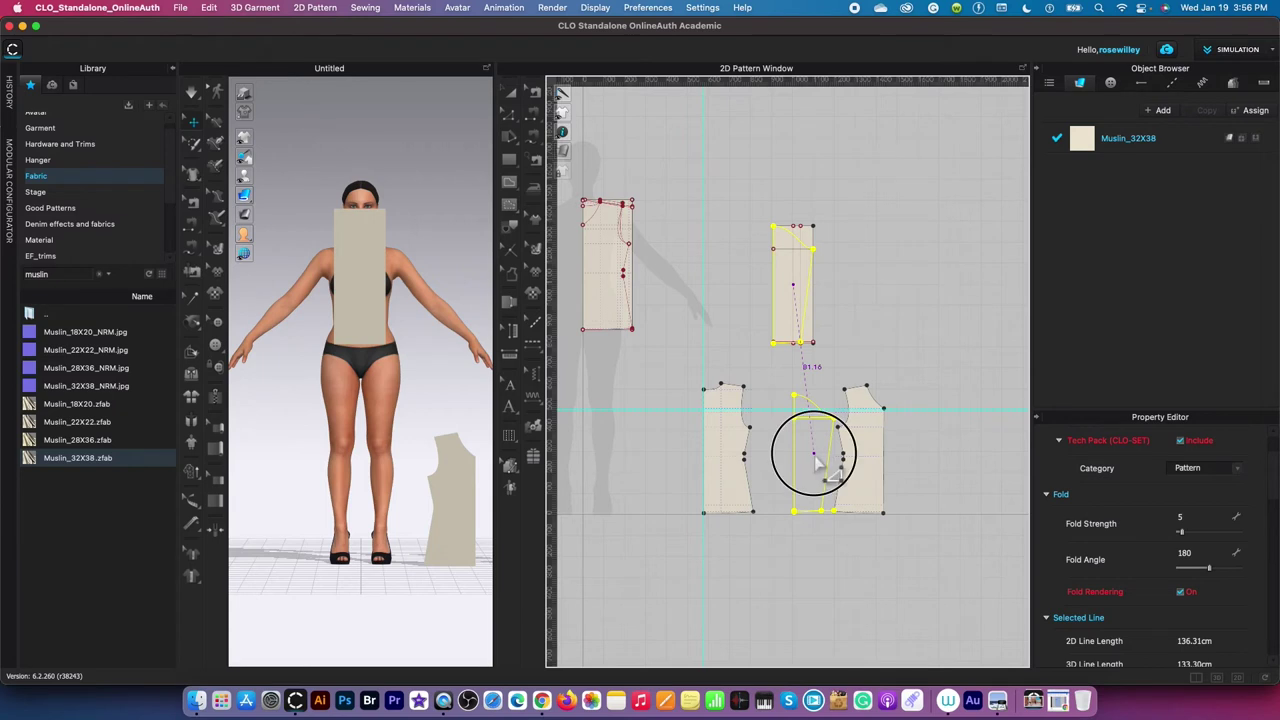
scroll(801, 505, "up", 3)
scroll(801, 505, "up", 1)
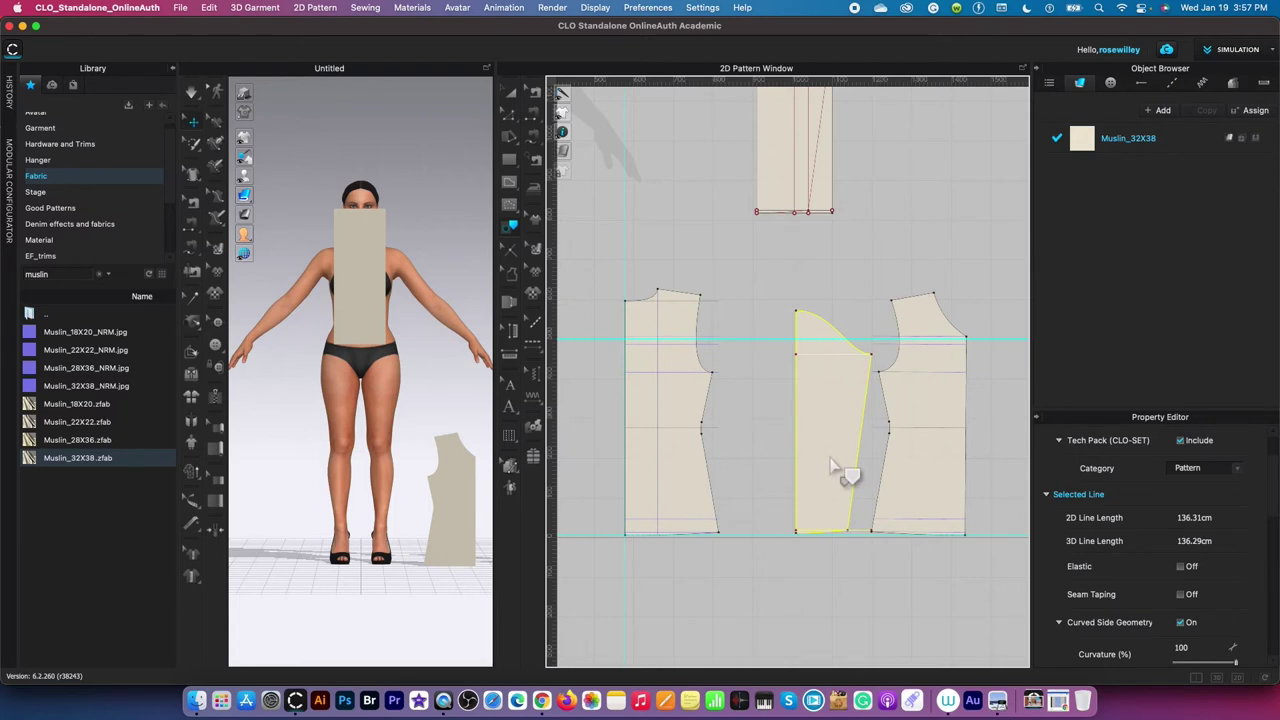
Step: Unfold the half sleeve along its straight 56 cm edge using Unfold Symmetric Editing (with Sewing)
key("z")
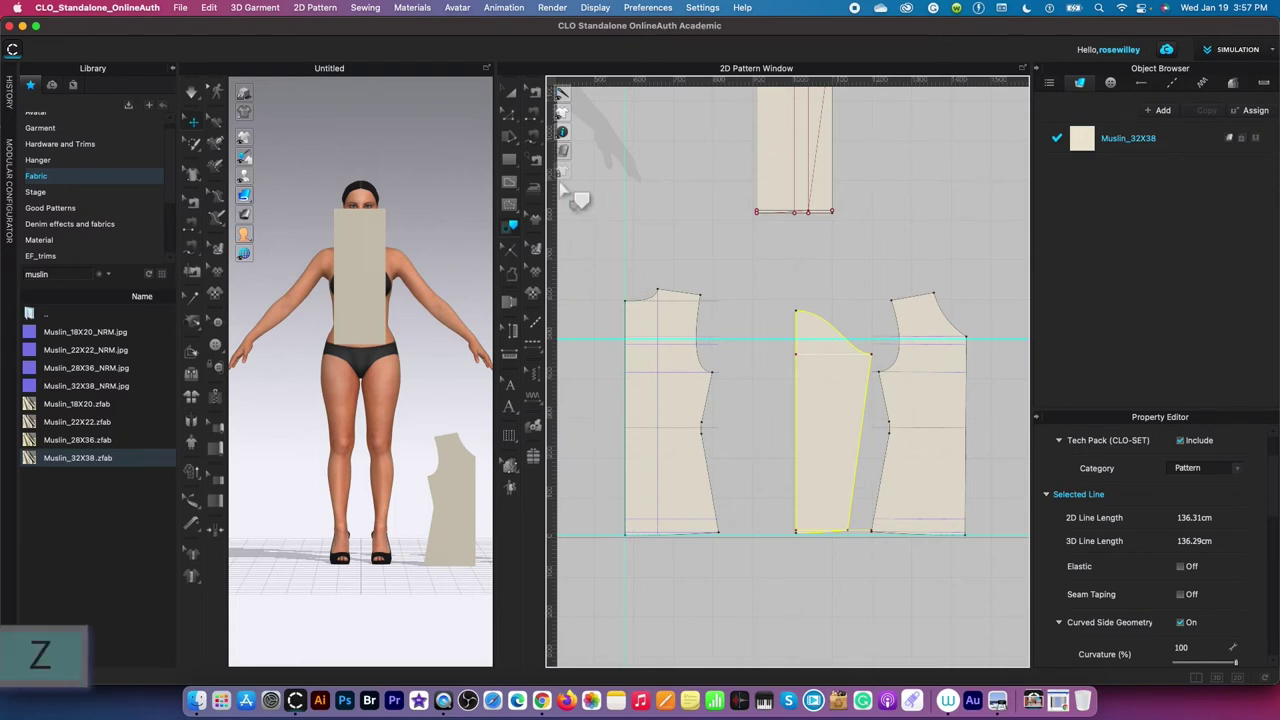
left_click(511, 116)
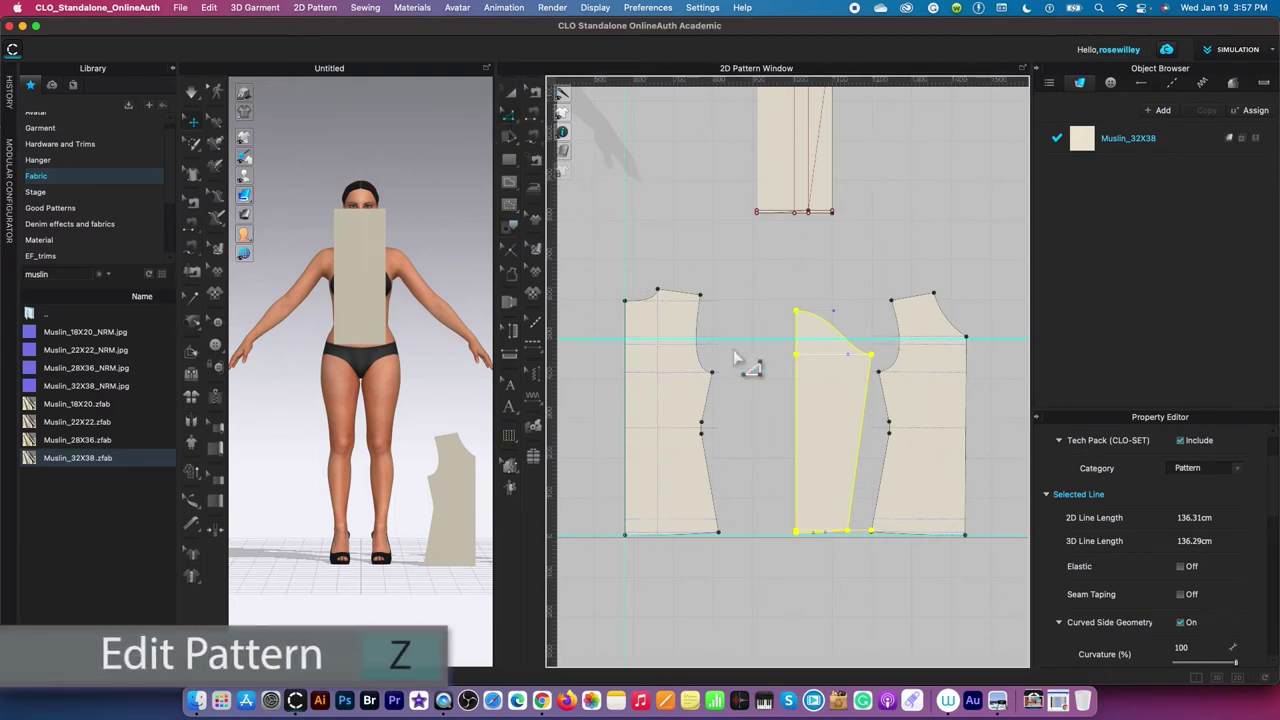
left_click(796, 430)
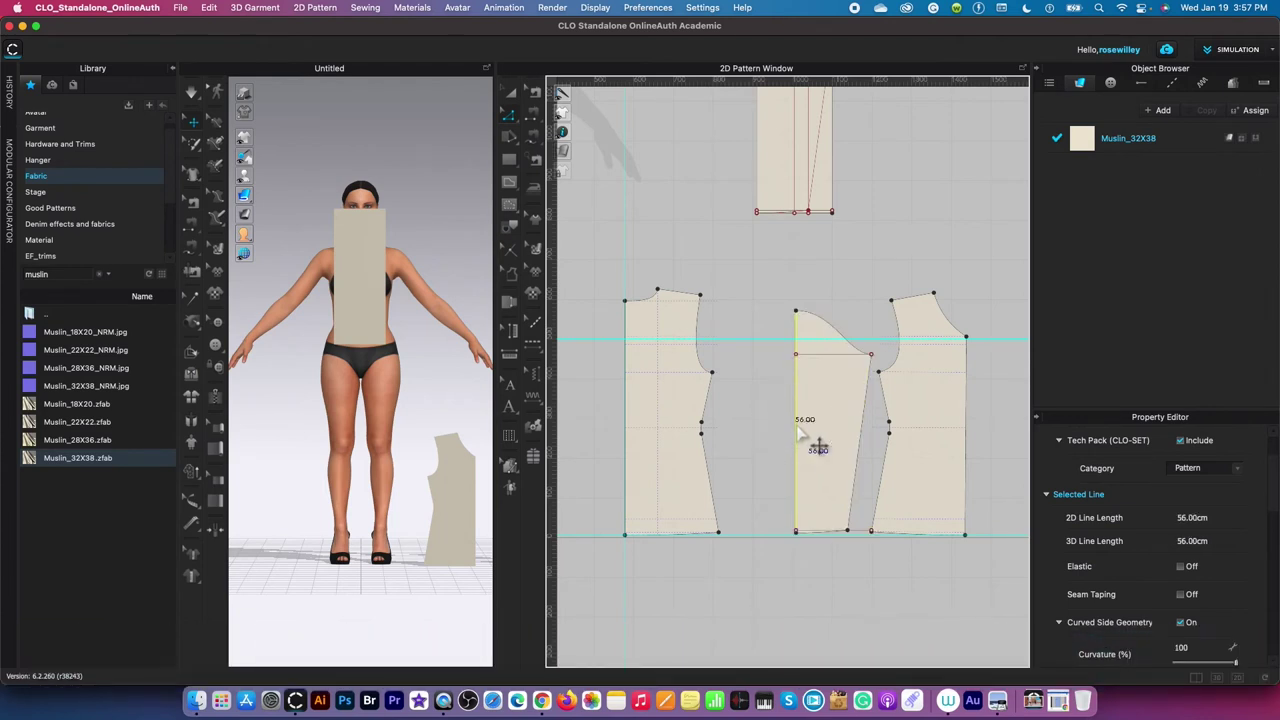
right_click(797, 427)
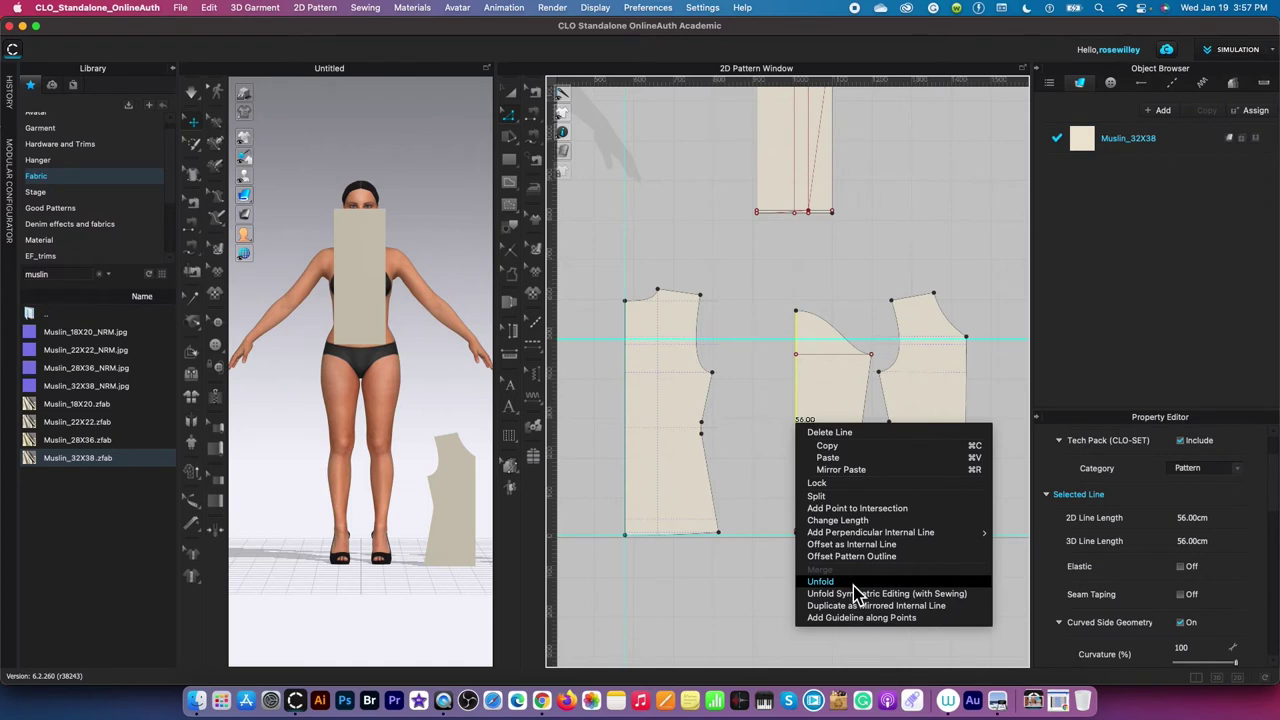
left_click(907, 598)
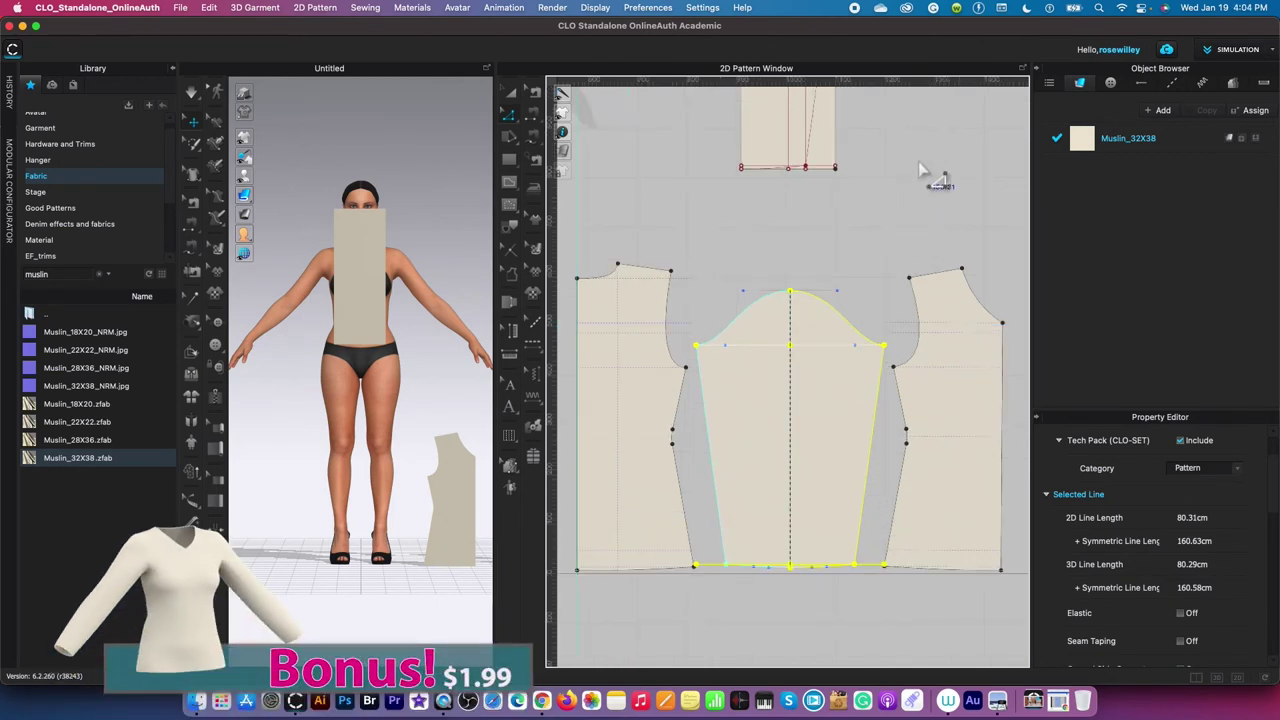
Step: Nudge the upper curve handle on the right half of the sleeve cap slightly outward
scroll(771, 428, "up", 2)
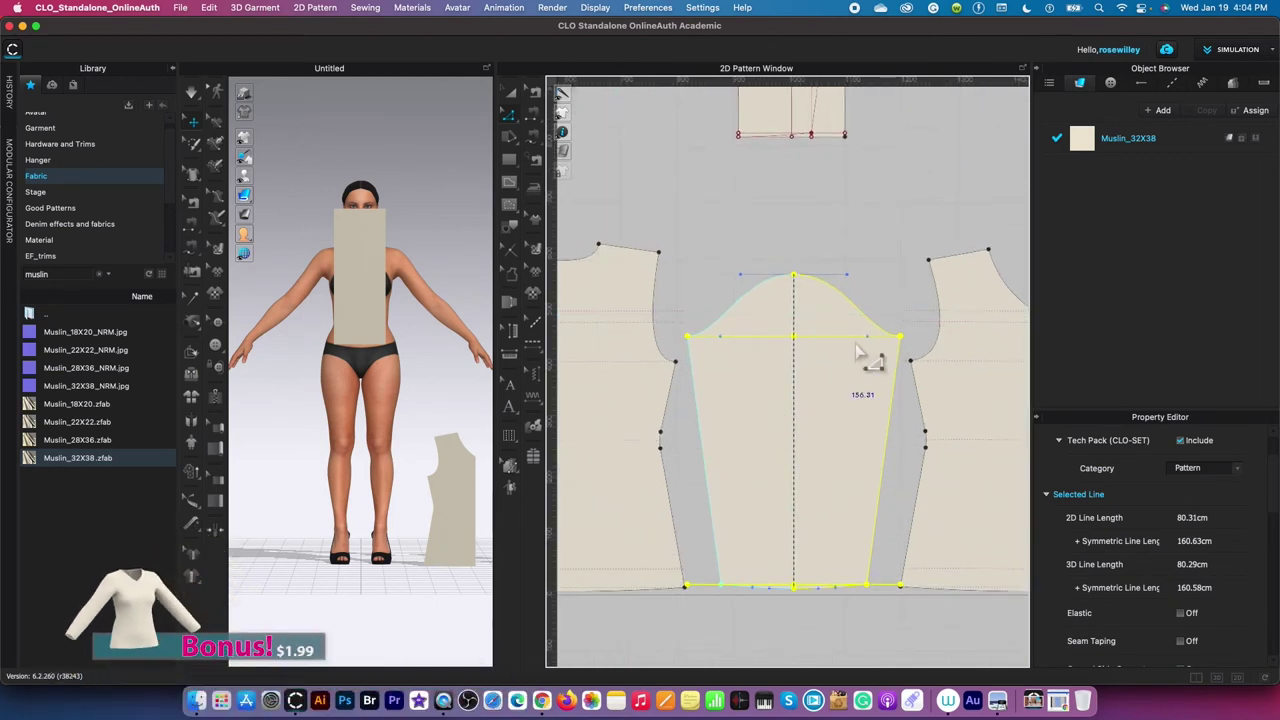
left_click(898, 86)
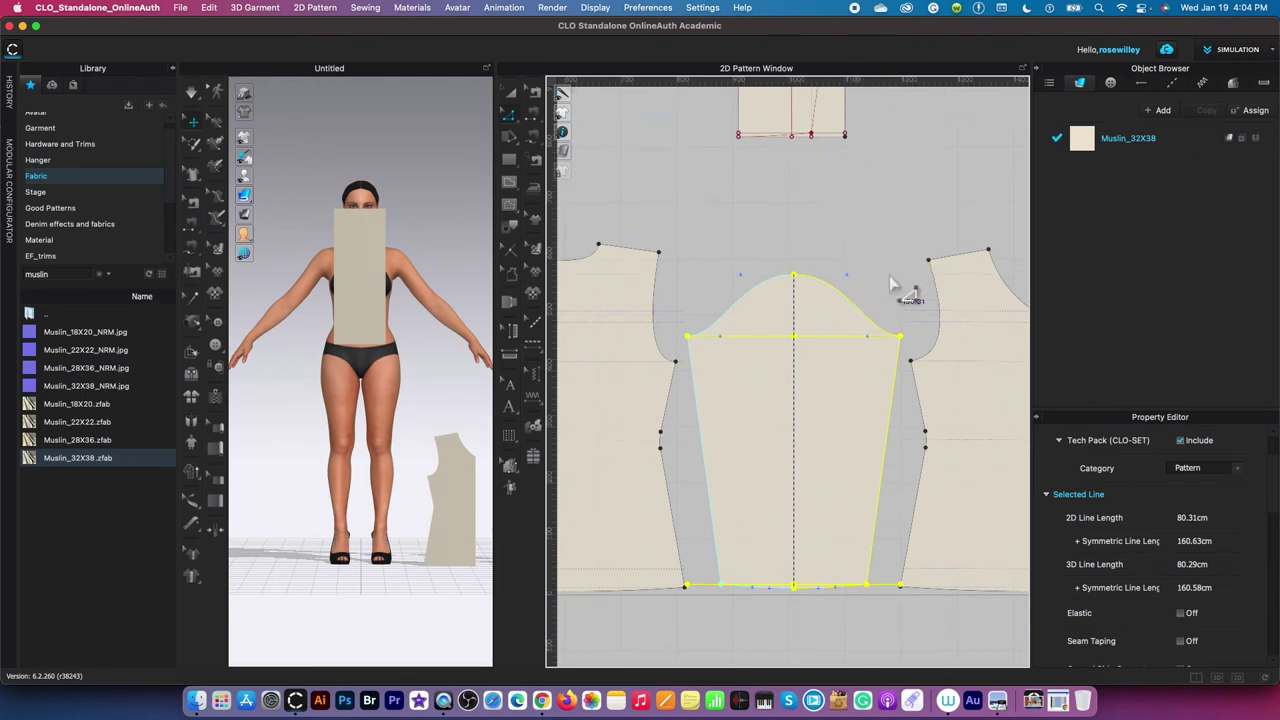
scroll(815, 305, "up", 4)
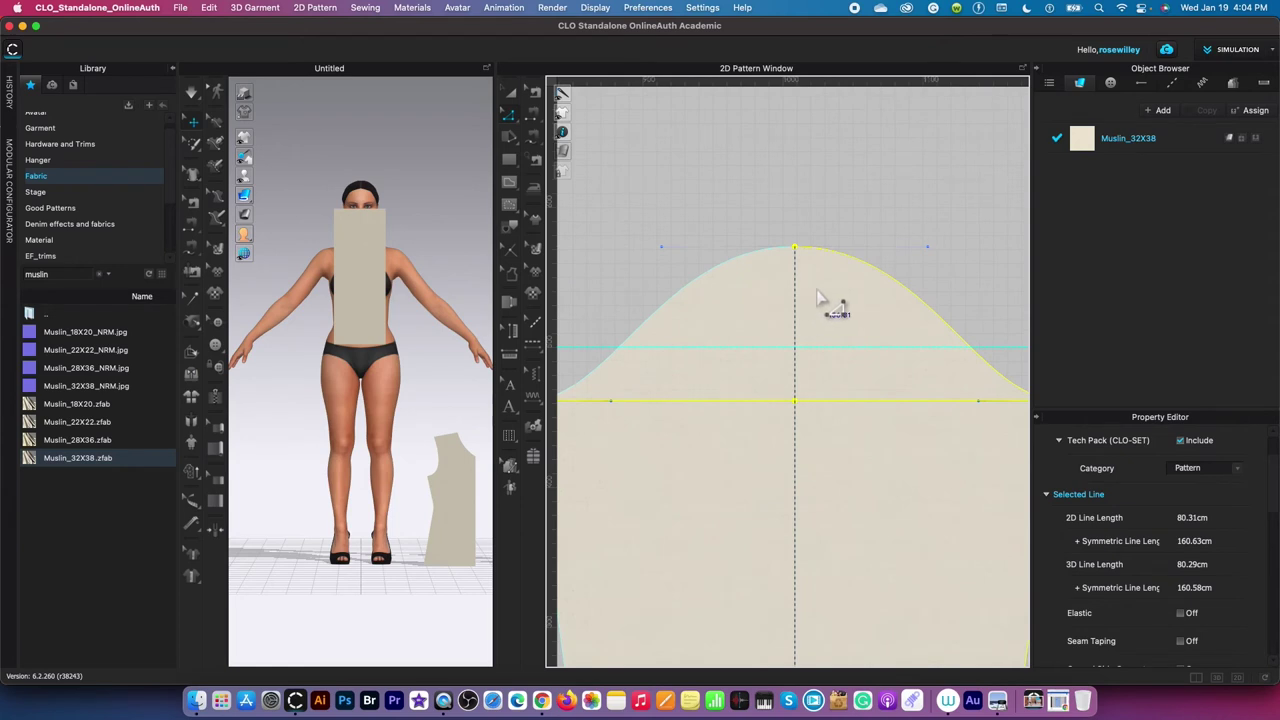
left_click(929, 254)
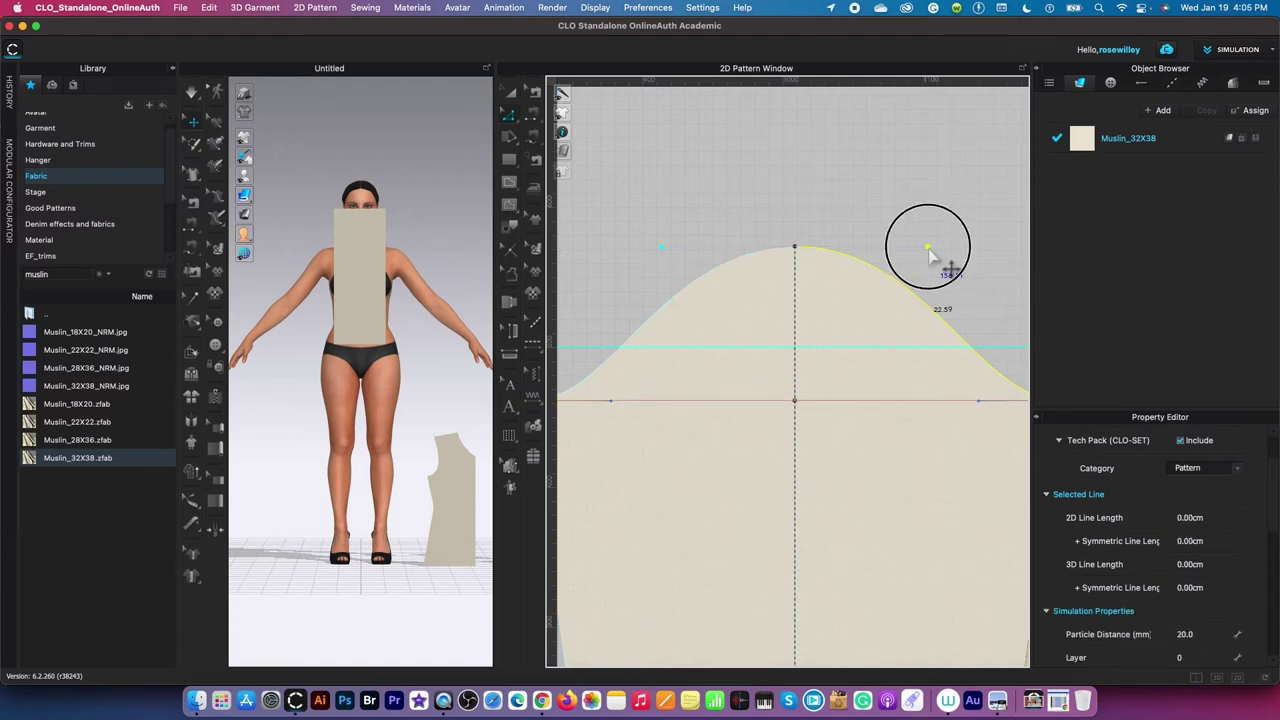
left_click_drag(929, 256, 929, 247)
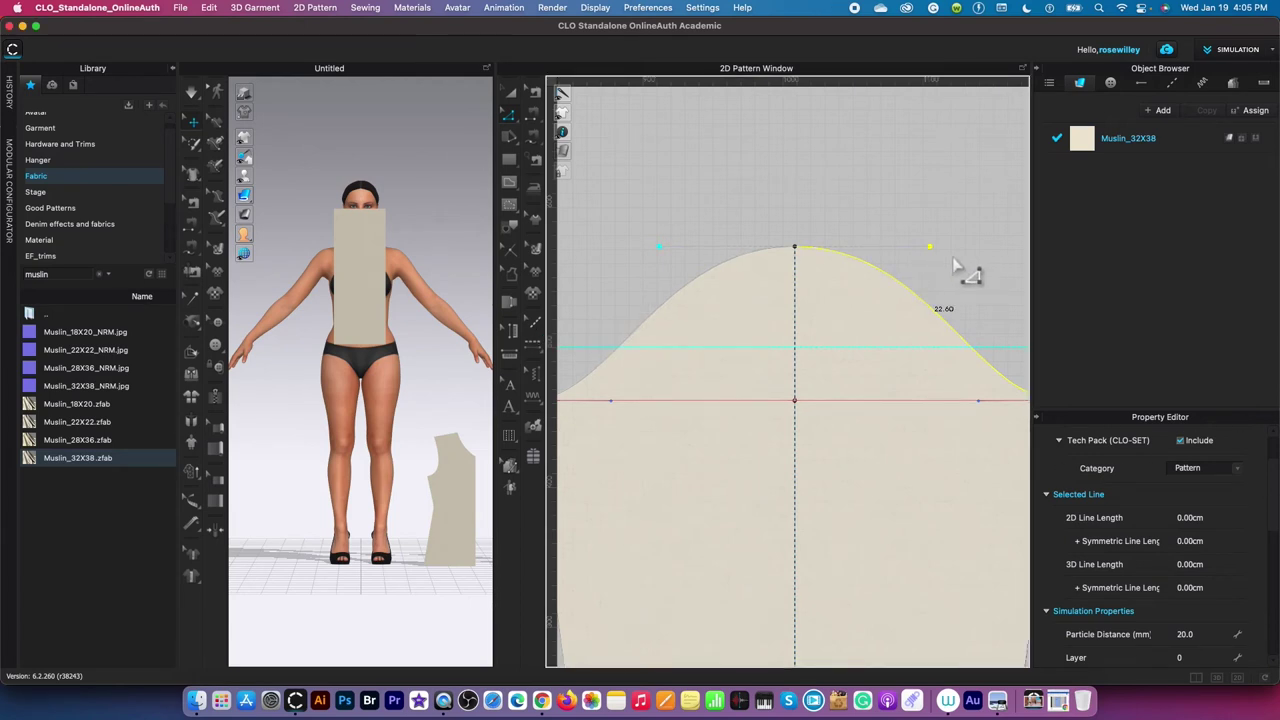
Step: Check the line lengths of the sleeve cap's left half and of the back and front armholes
scroll(951, 277, "down", 3)
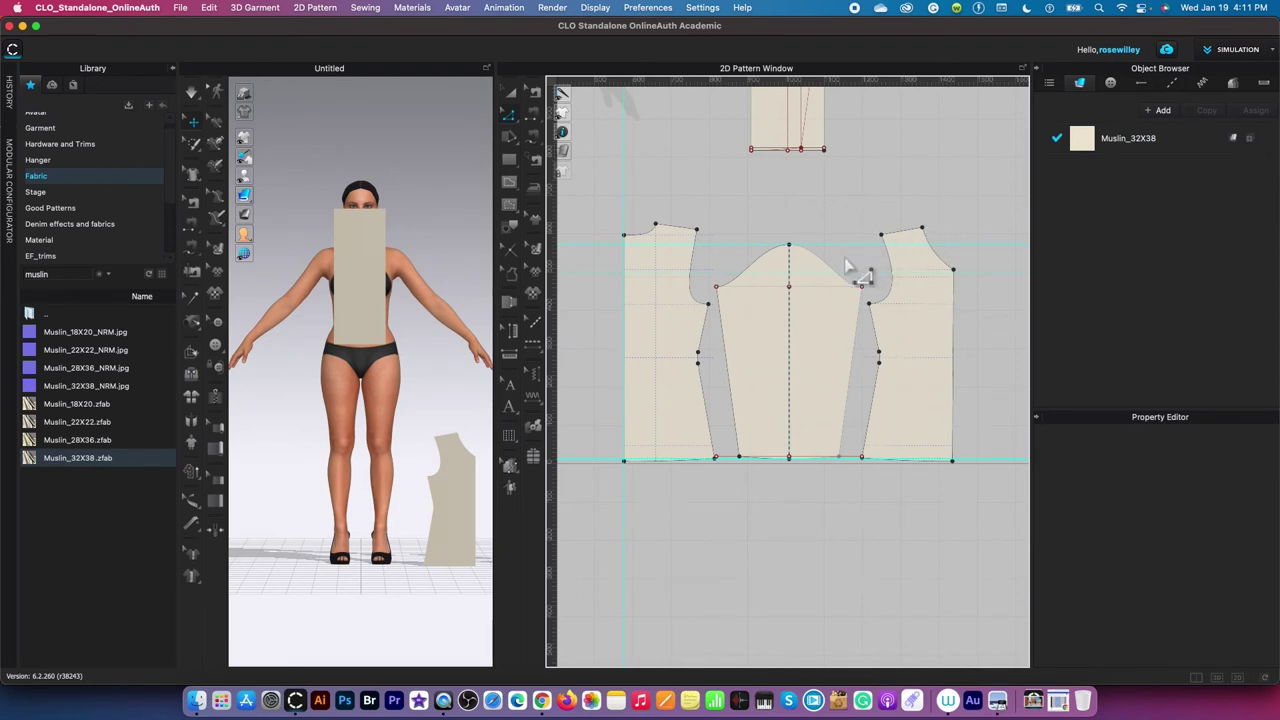
left_click(771, 290)
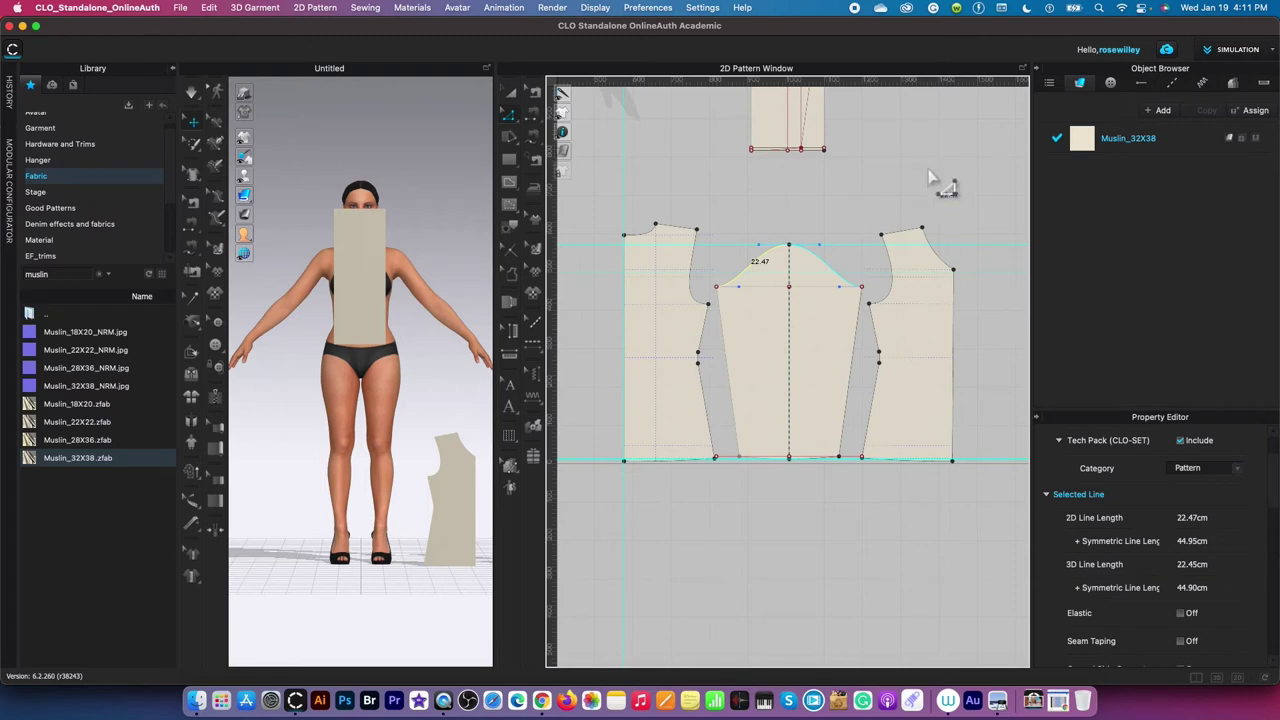
left_click(697, 264)
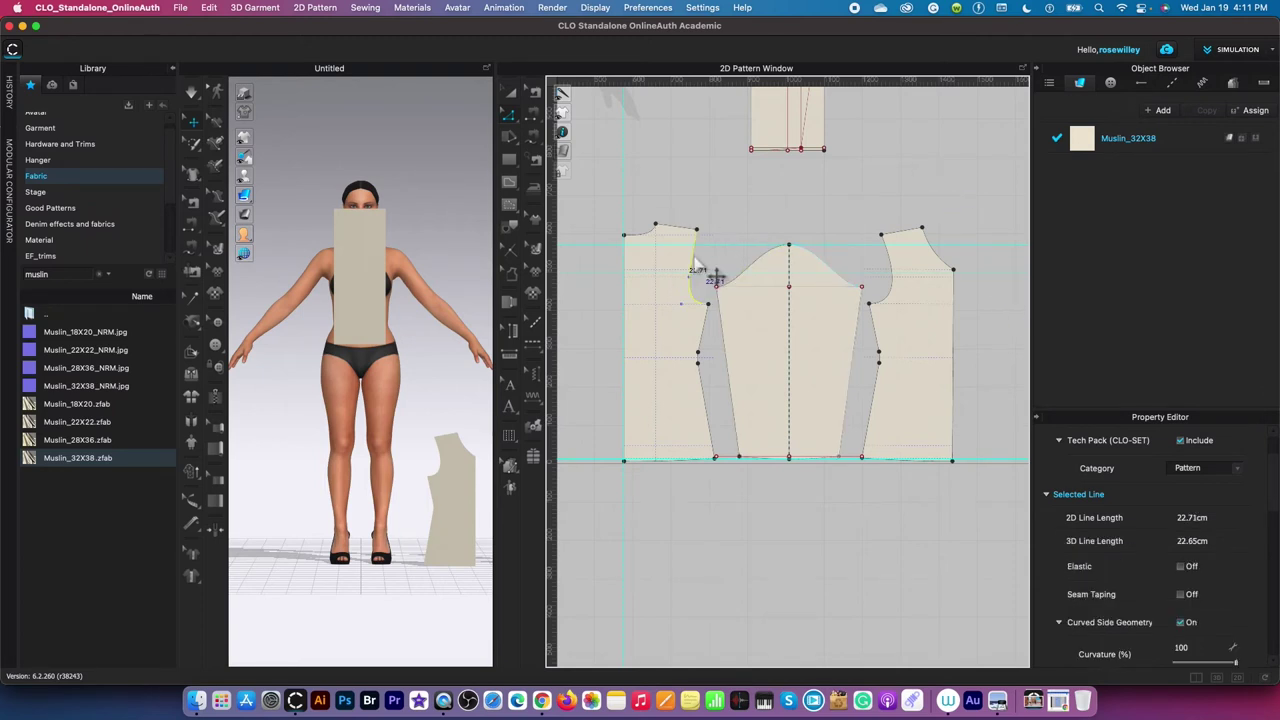
left_click(893, 268, "shift")
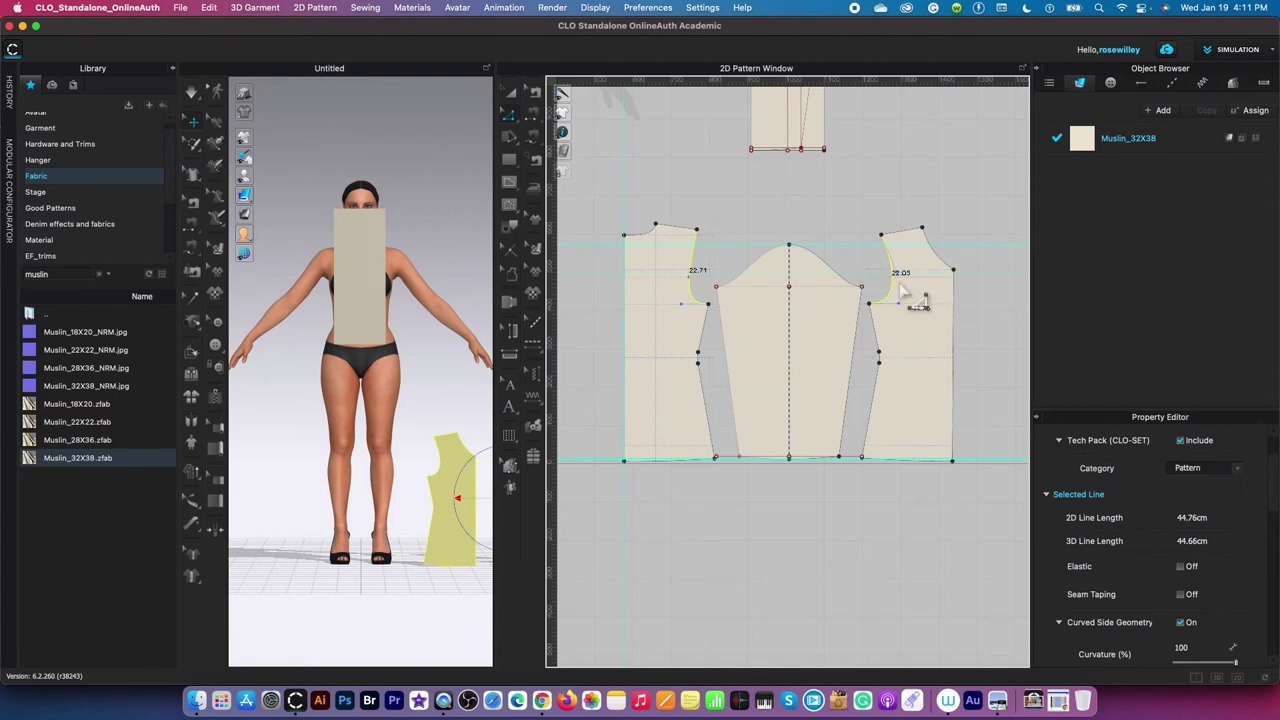
left_click(837, 195)
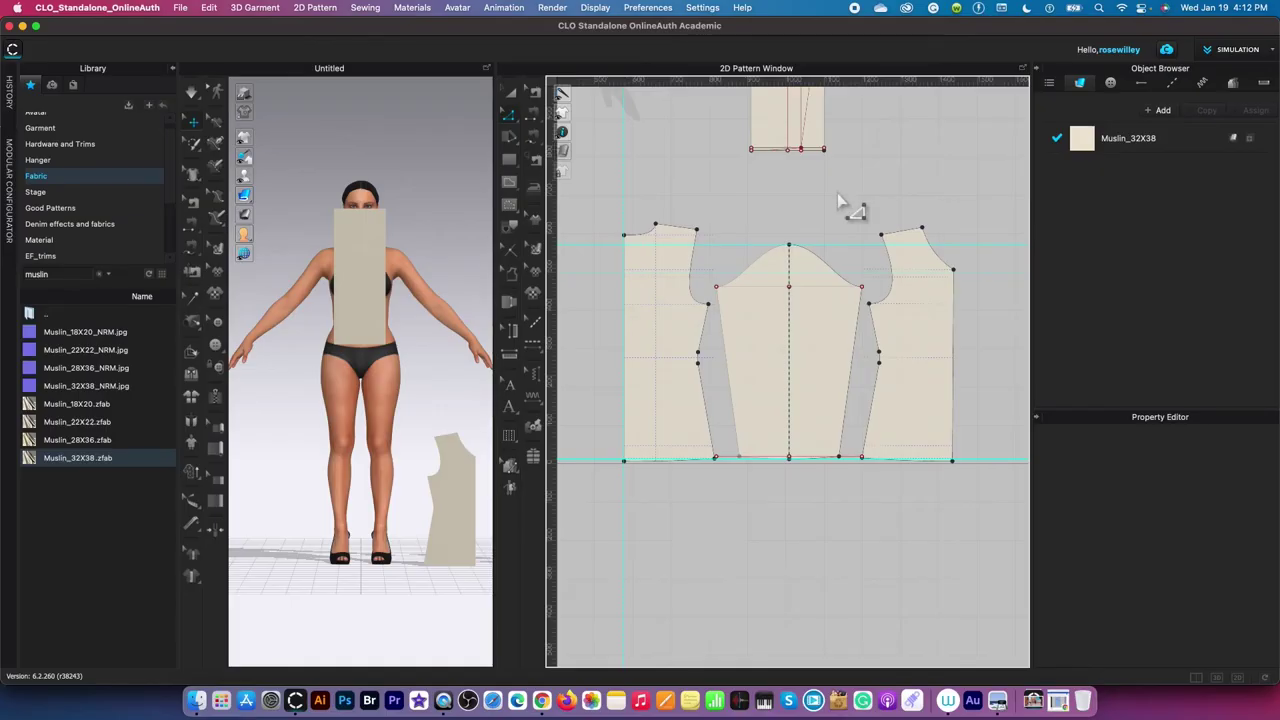
Step: Add a notch on the back armhole 9 cm from the underarm point, splitting the curve into two lines
scroll(838, 195, "up", 2)
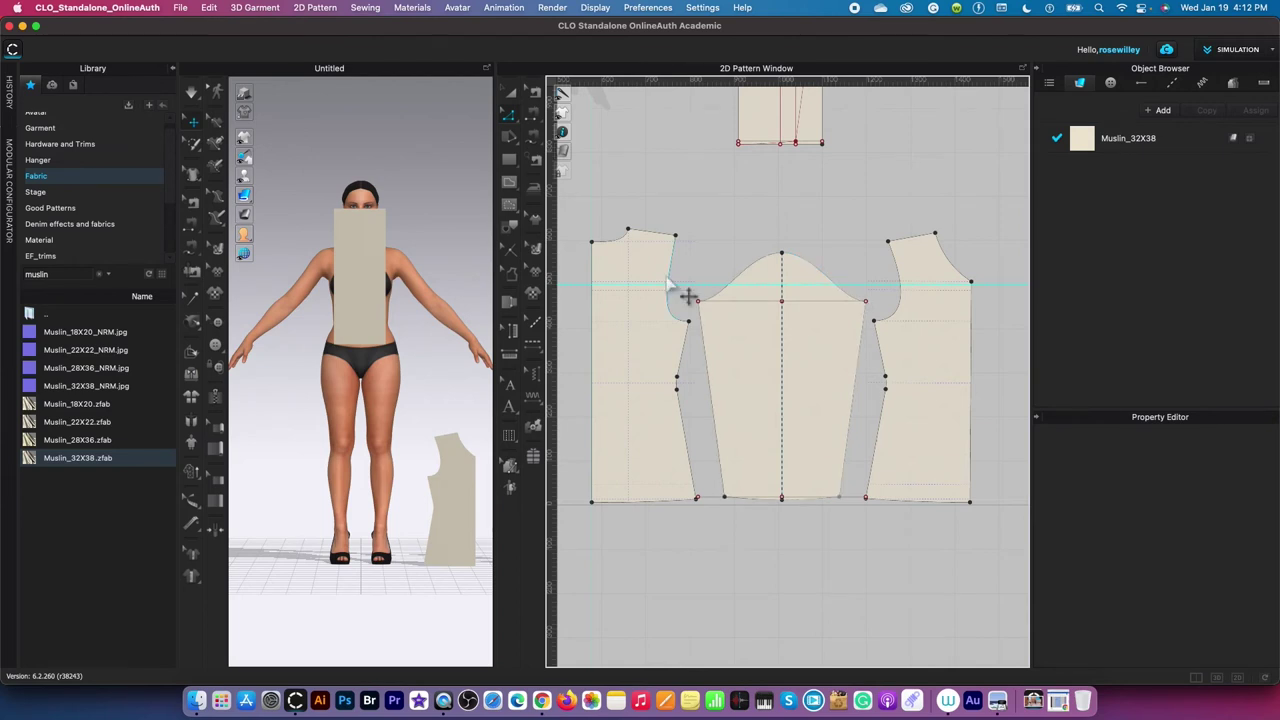
left_click(509, 256)
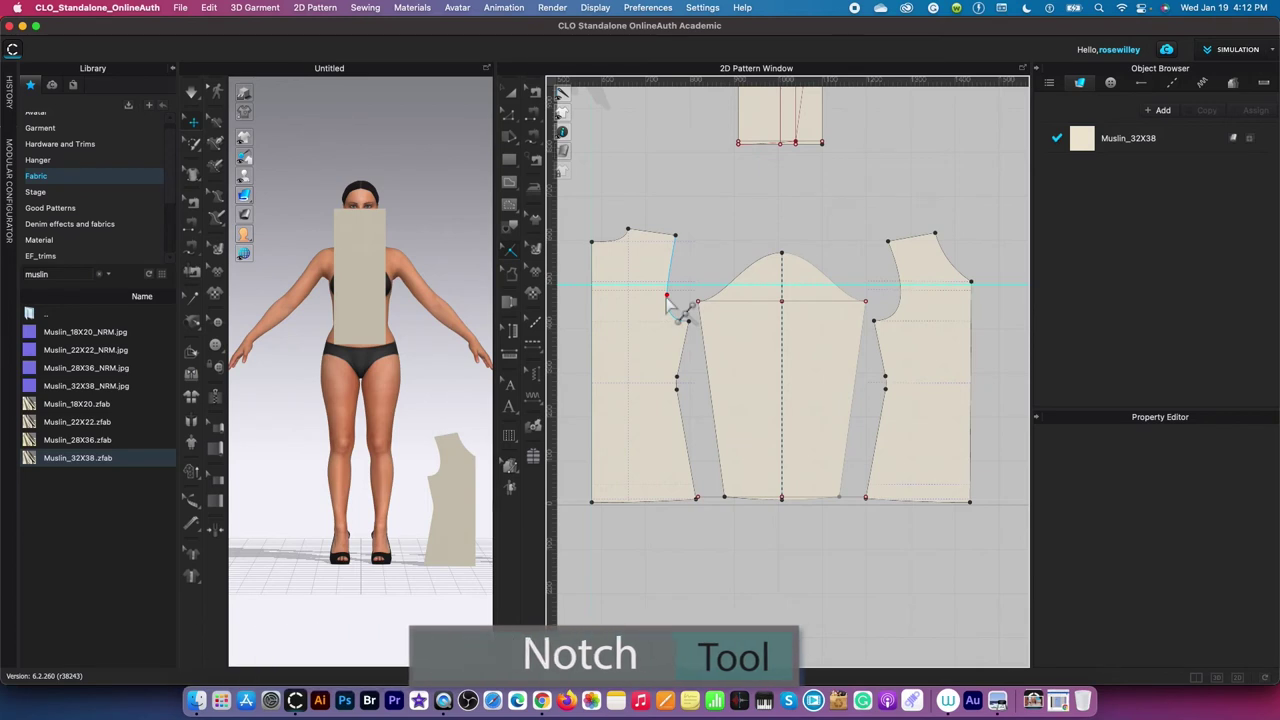
right_click(674, 305)
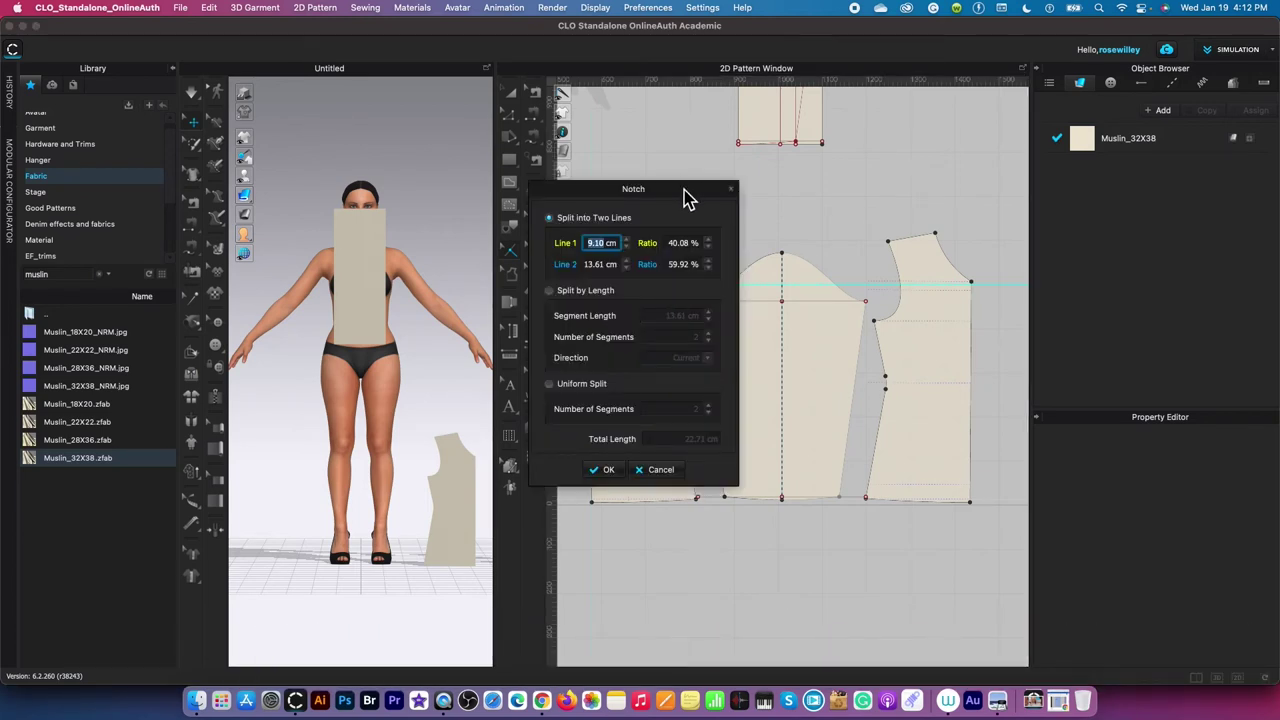
left_click_drag(686, 197, 523, 195)
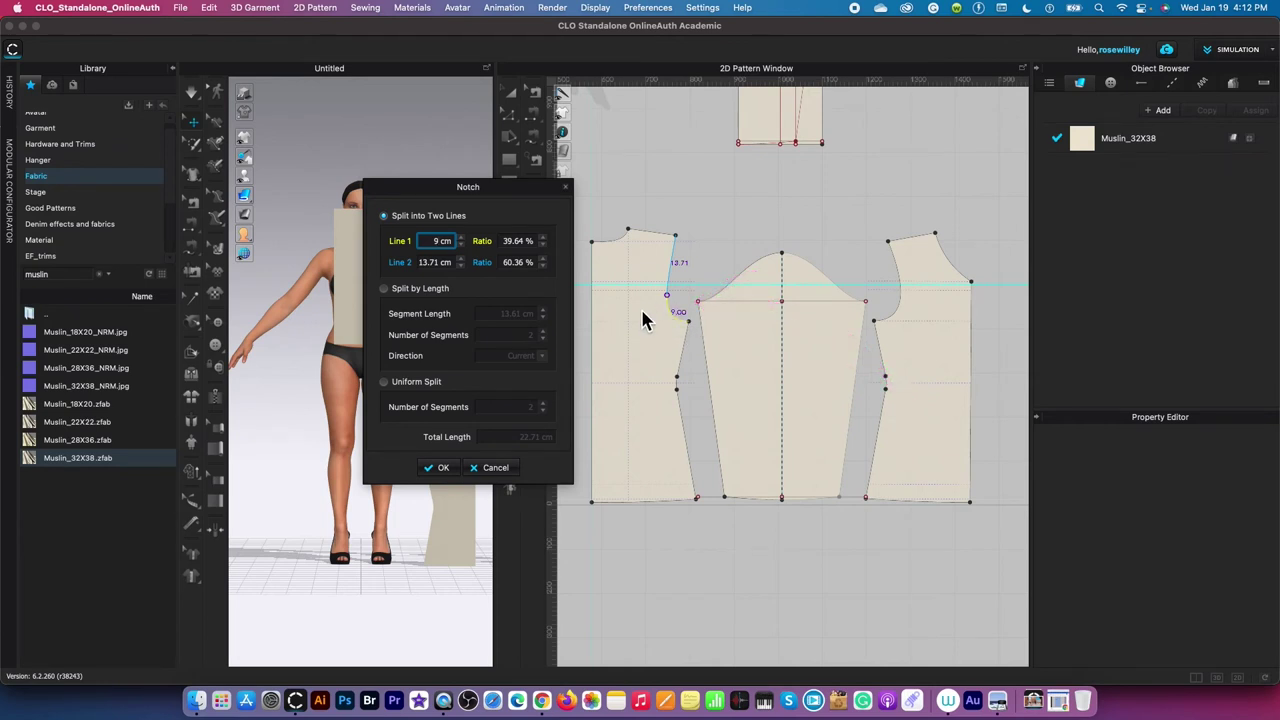
left_click(443, 470)
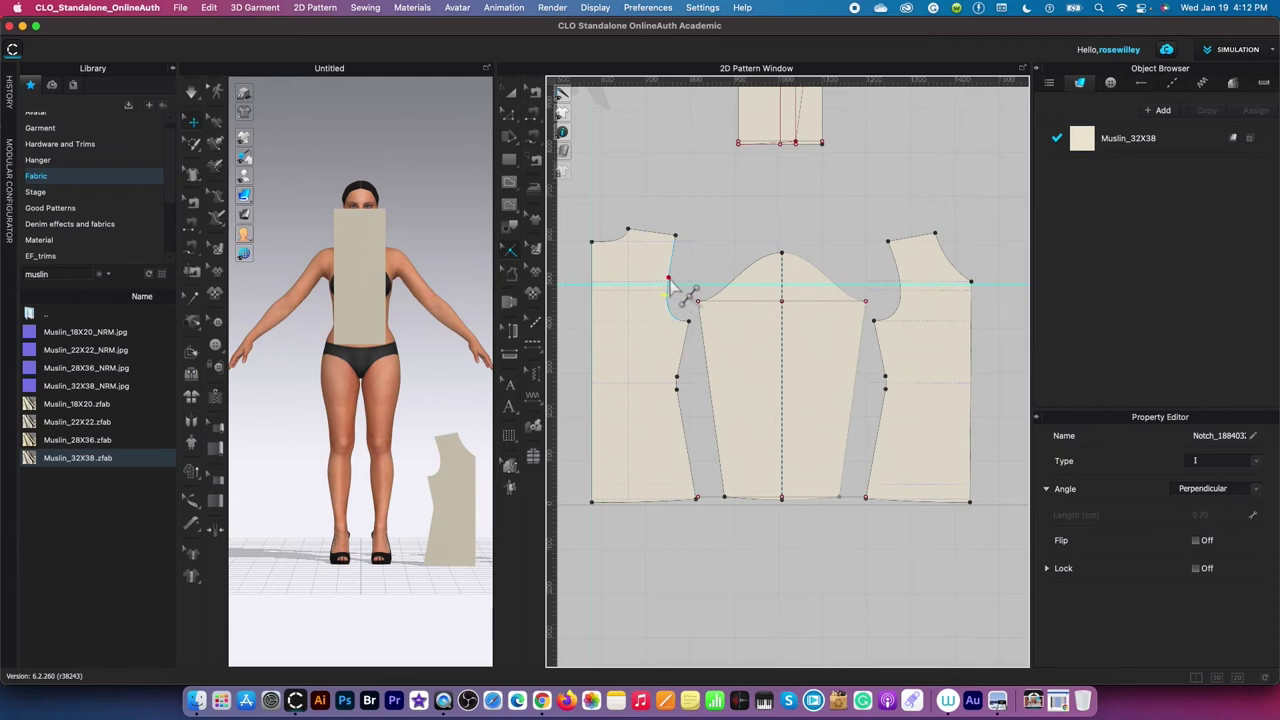
Step: Add a second notch on the back armhole 11 cm from the underarm point
right_click(670, 276)
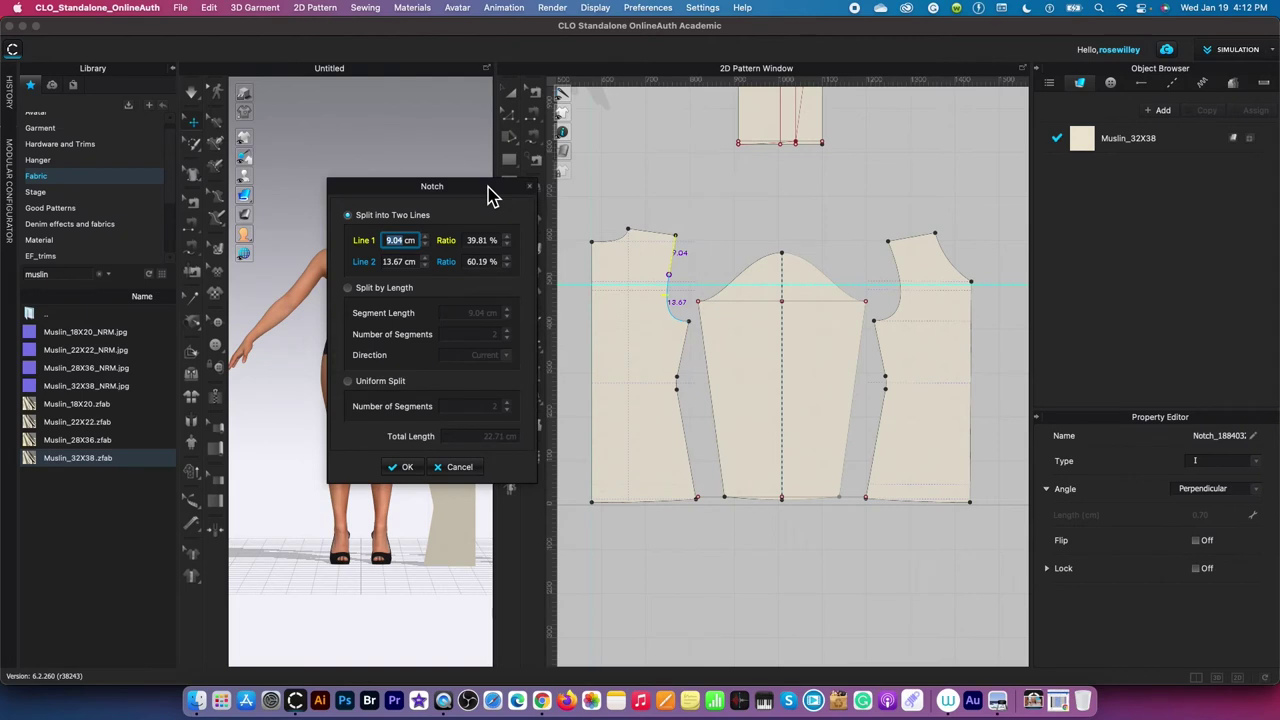
left_click_drag(489, 188, 480, 193)
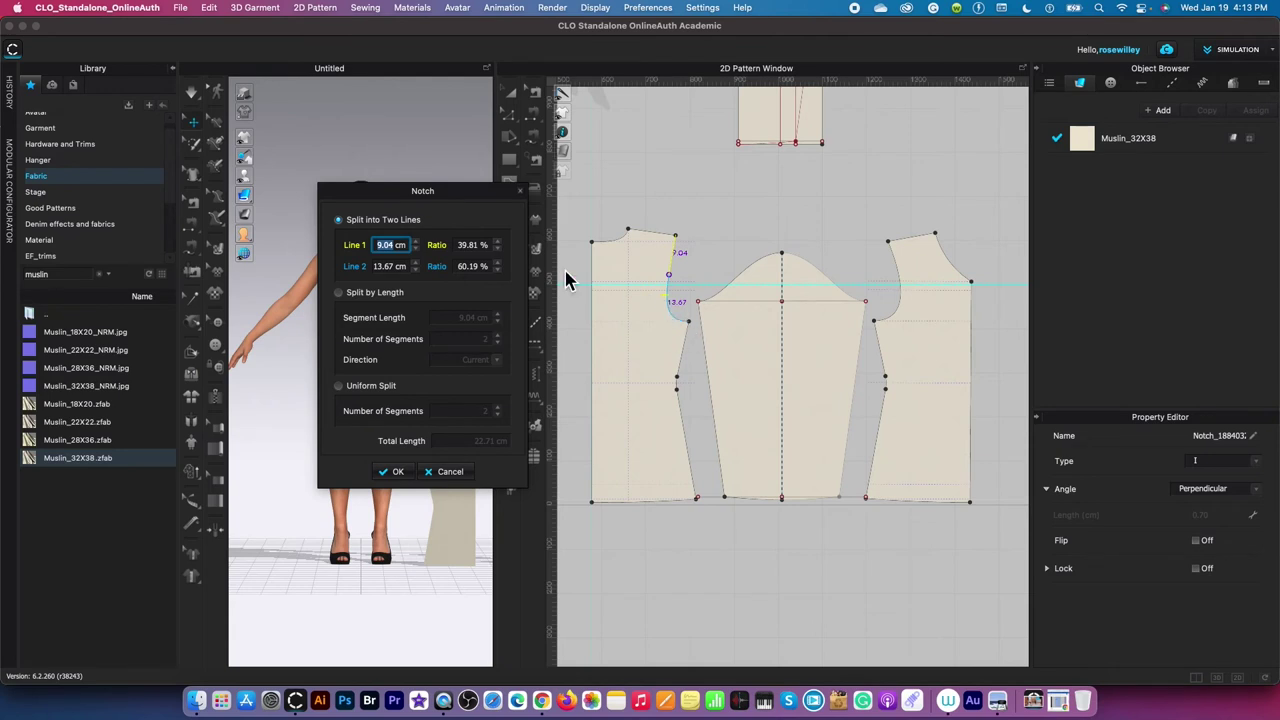
left_click_drag(392, 250, 379, 250)
left_click_drag(380, 268, 413, 270)
type("11")
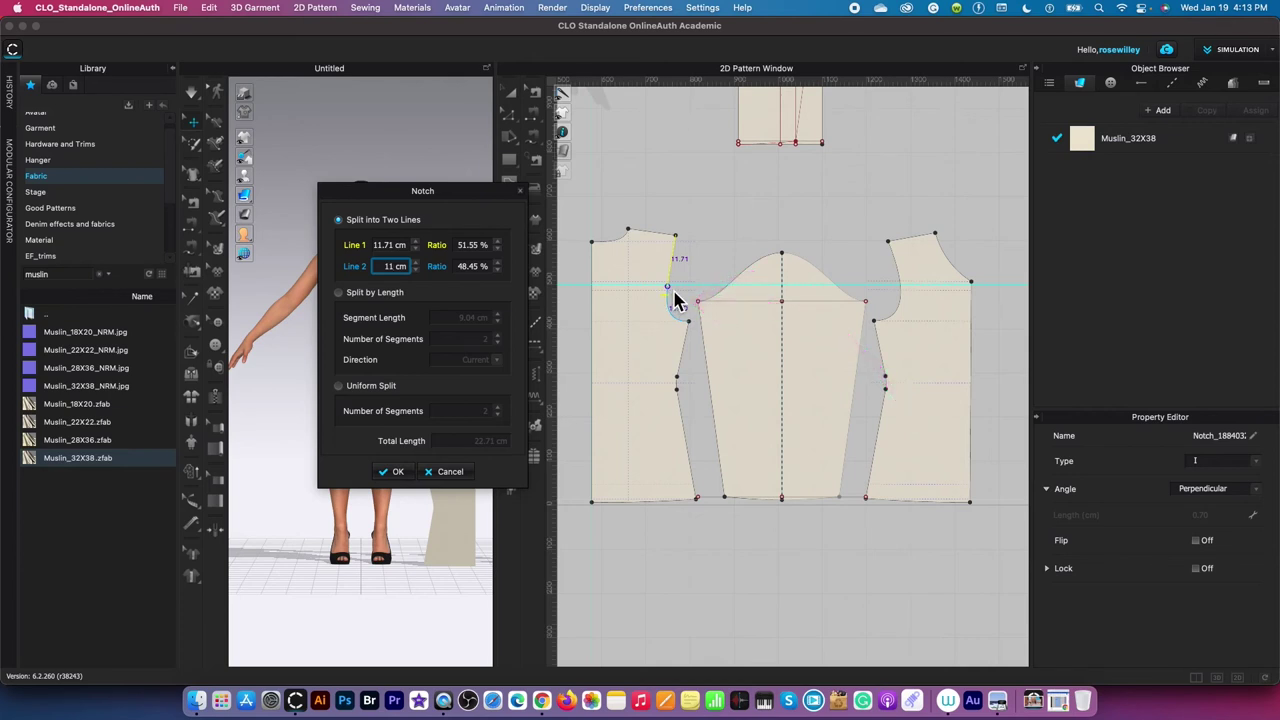
left_click(398, 478)
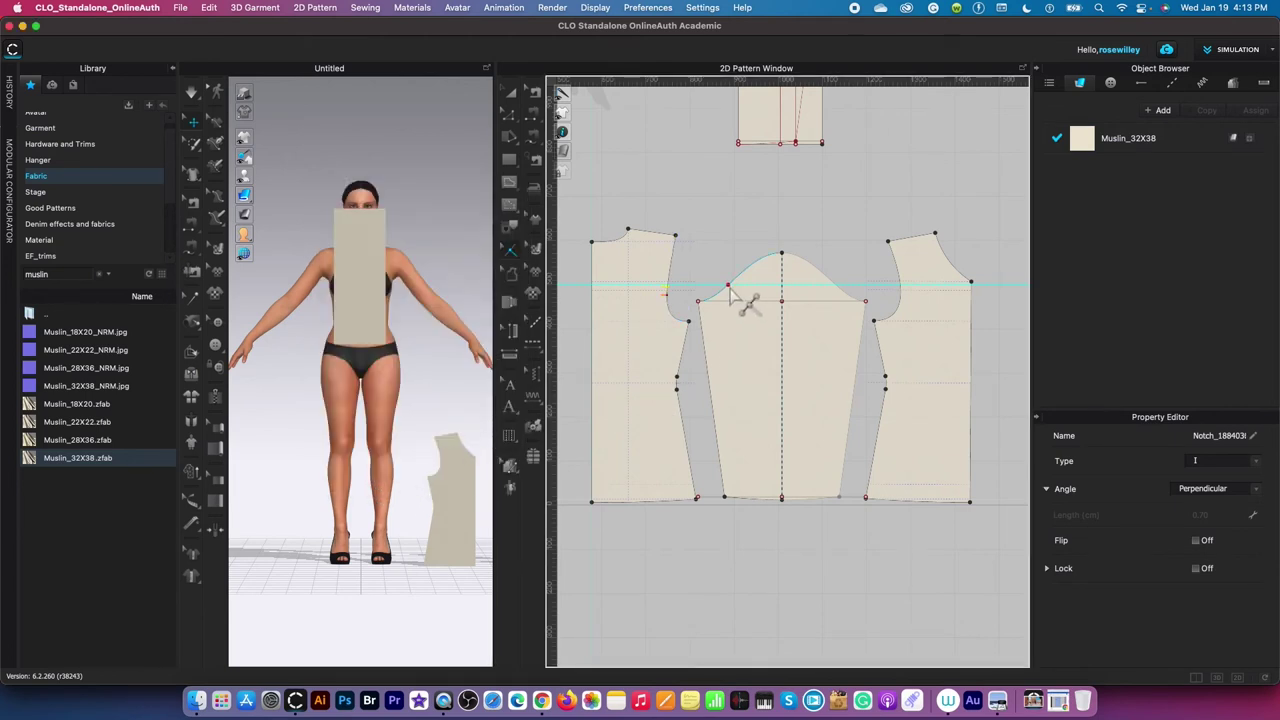
Step: Add a notch on the left half of the sleeve cap, splitting the curve into two lines measured from the underarm point
right_click(728, 287)
left_click_drag(691, 195, 553, 193)
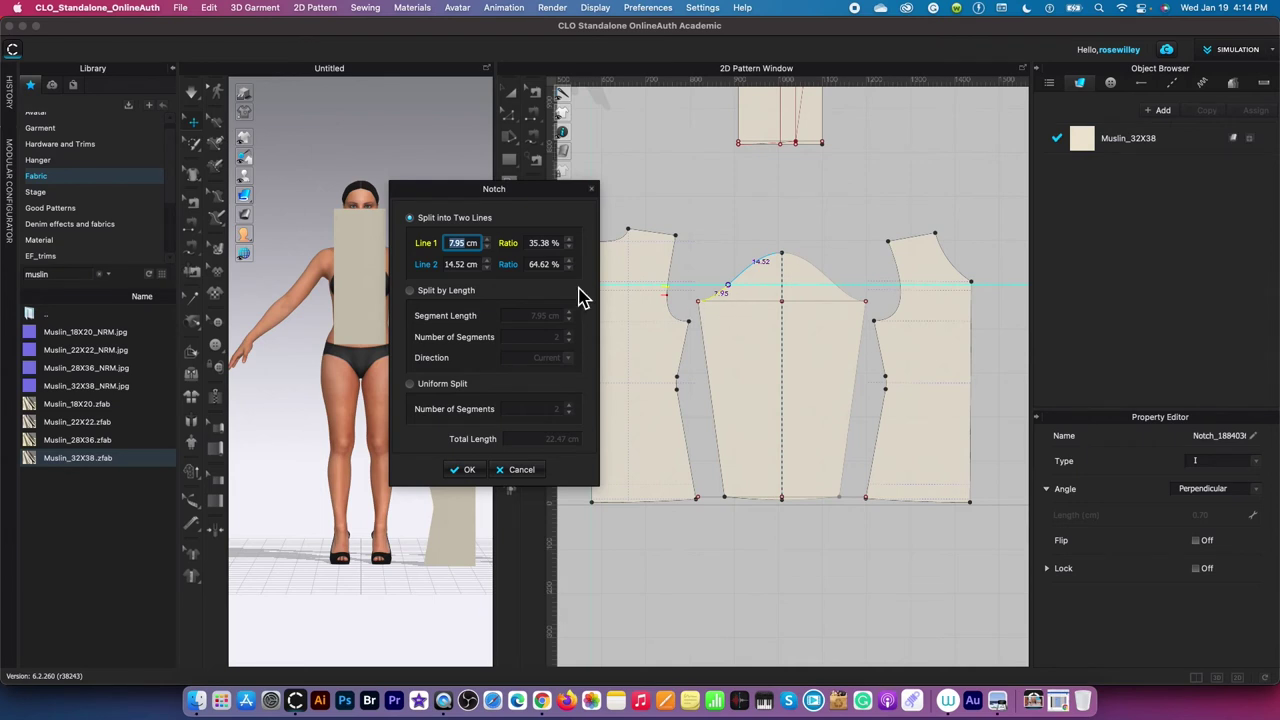
left_click(452, 248)
left_click(466, 470)
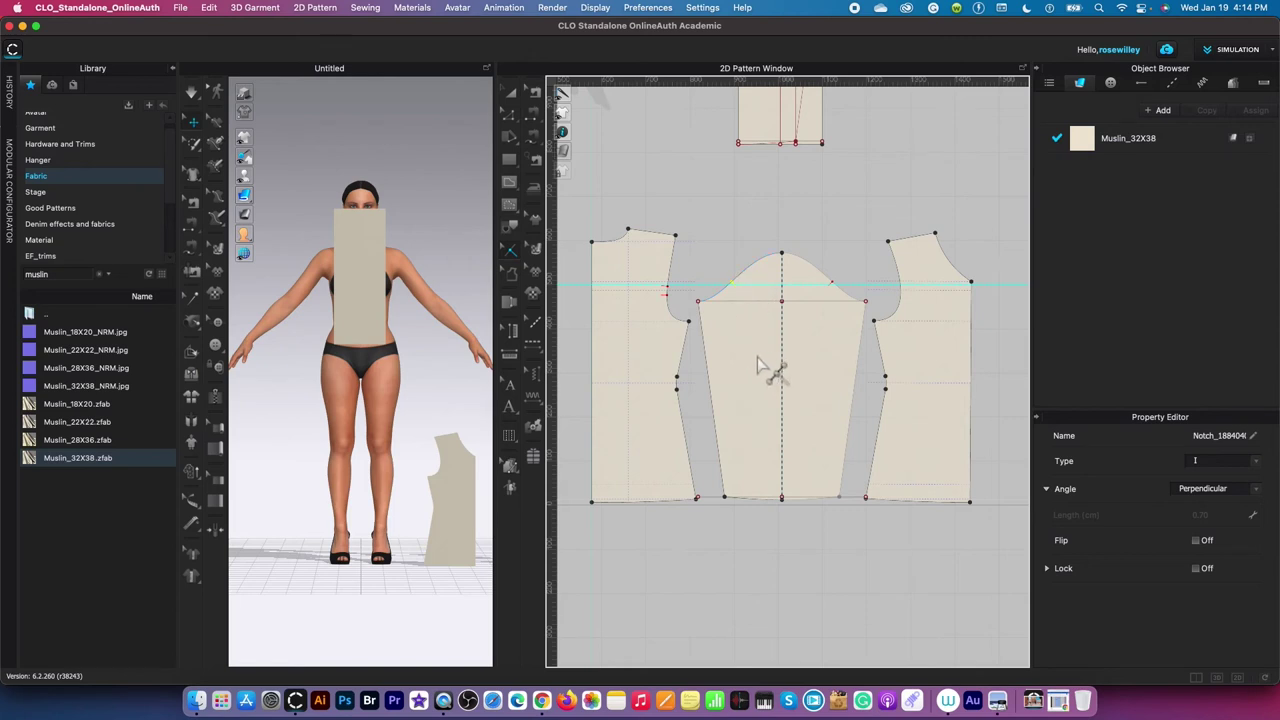
Step: Remove the linked editing between the two symmetric halves of the sleeve pattern
key("a")
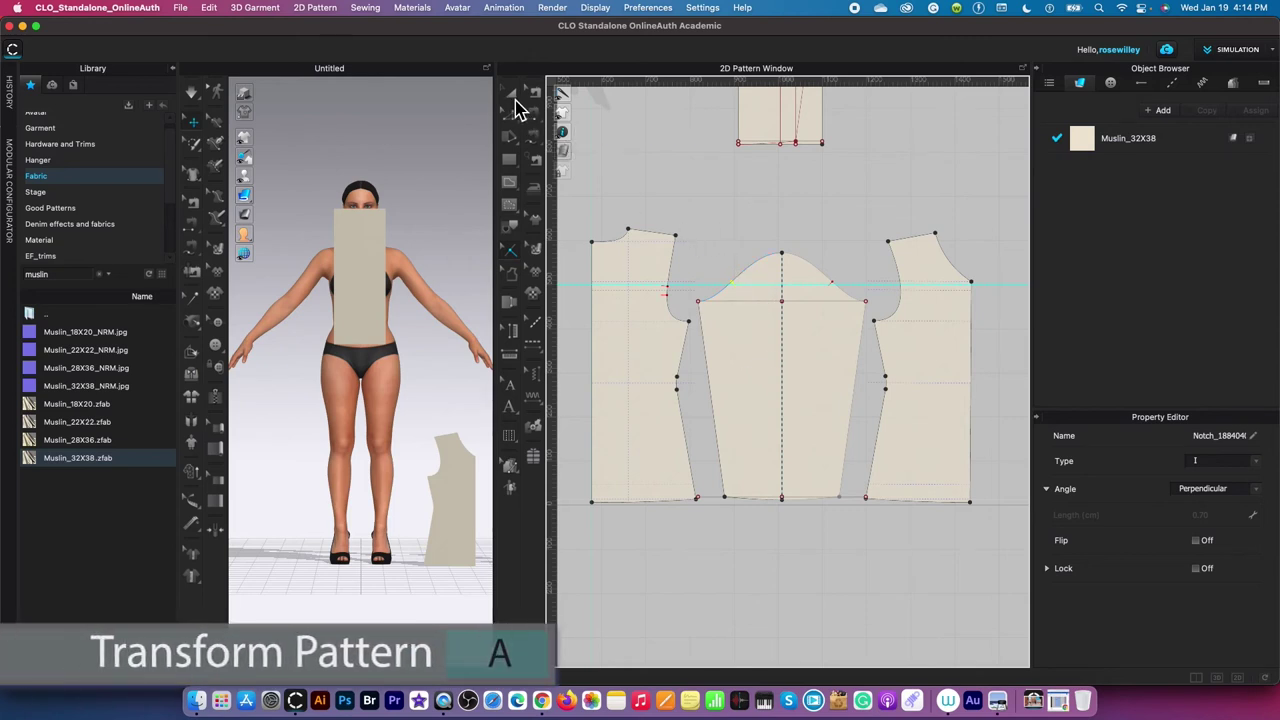
key("a")
left_click(812, 350)
right_click(809, 356)
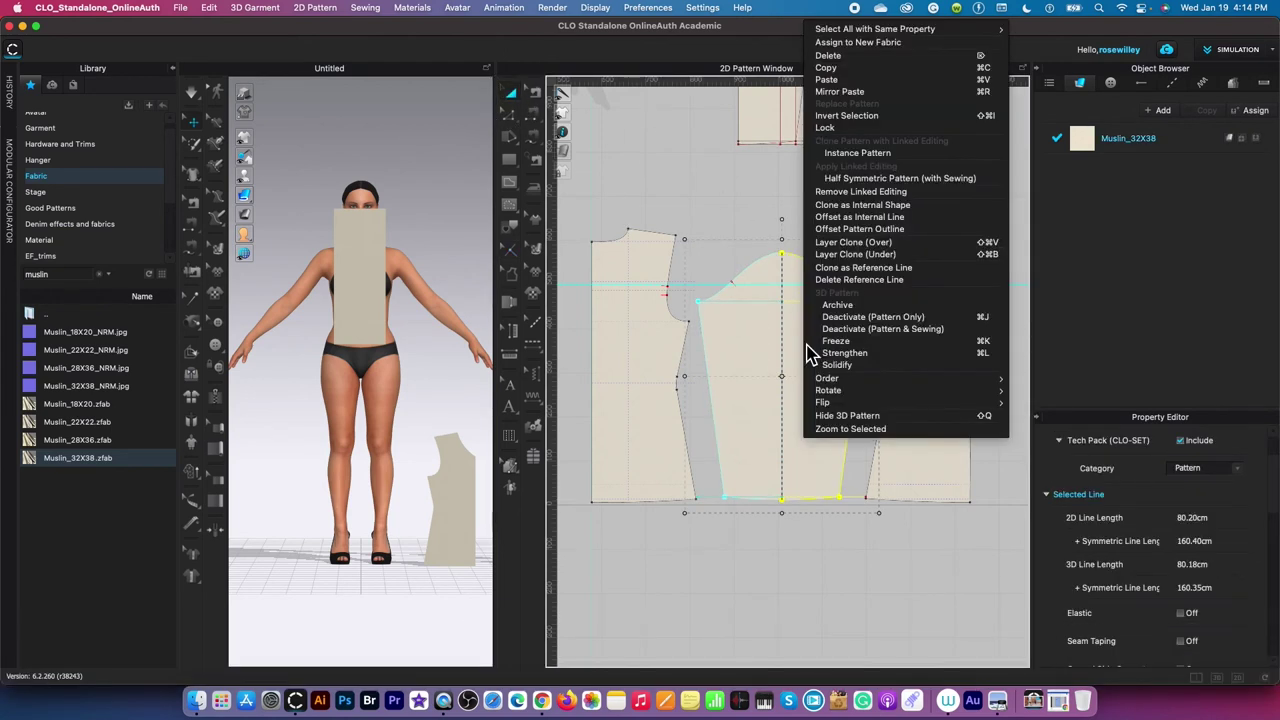
left_click(927, 194)
left_click(826, 195)
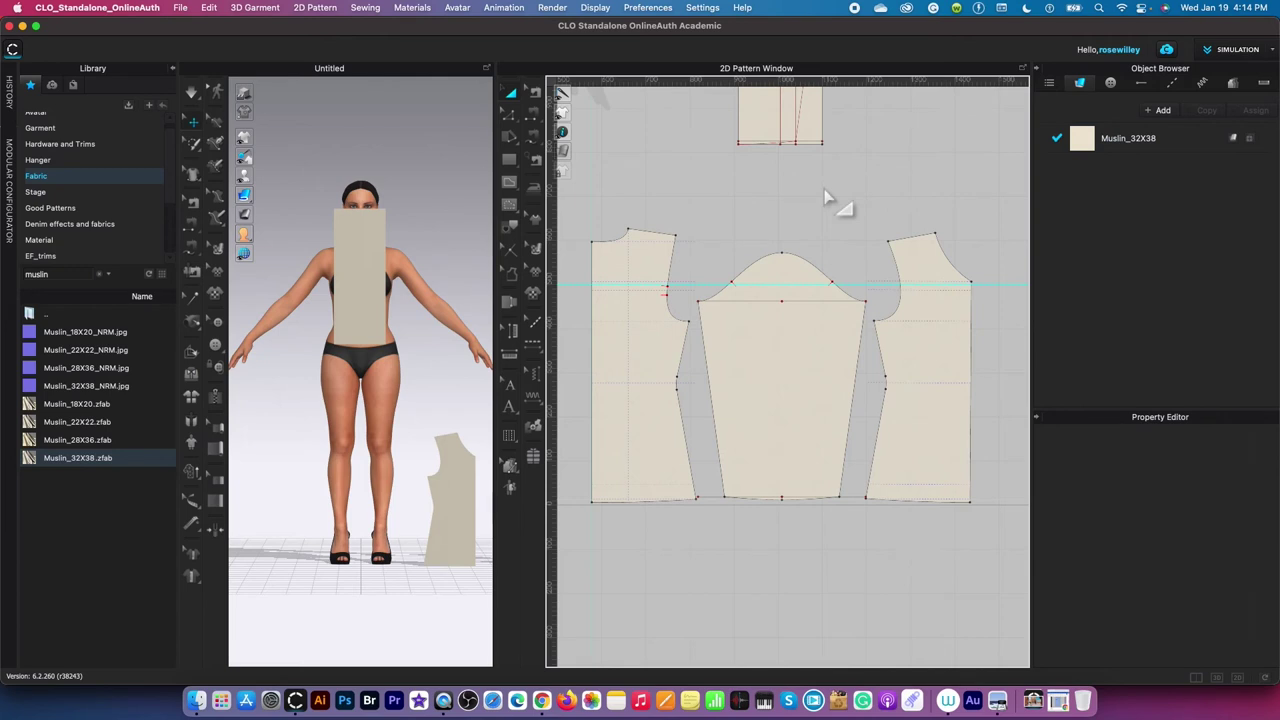
Step: Add a second notch on the left half of the sleeve cap, 11 cm from the underarm point
left_click(512, 252)
right_click(746, 269)
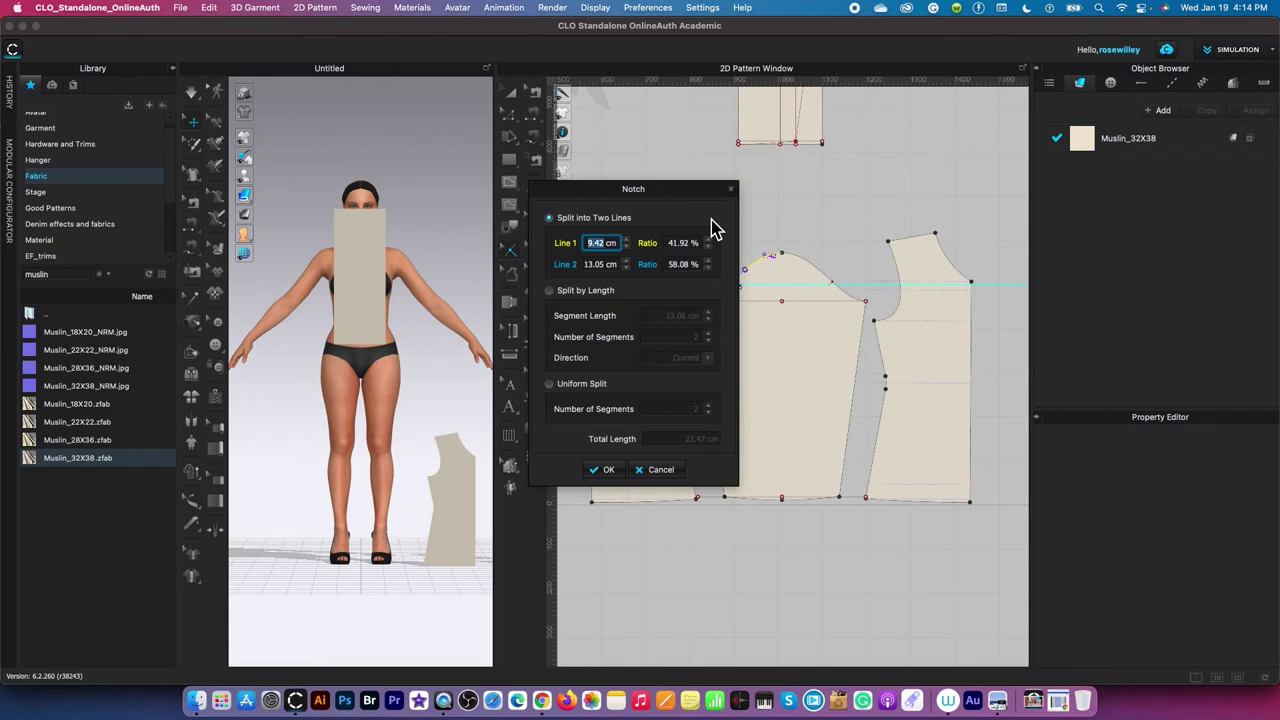
left_click_drag(701, 195, 618, 214)
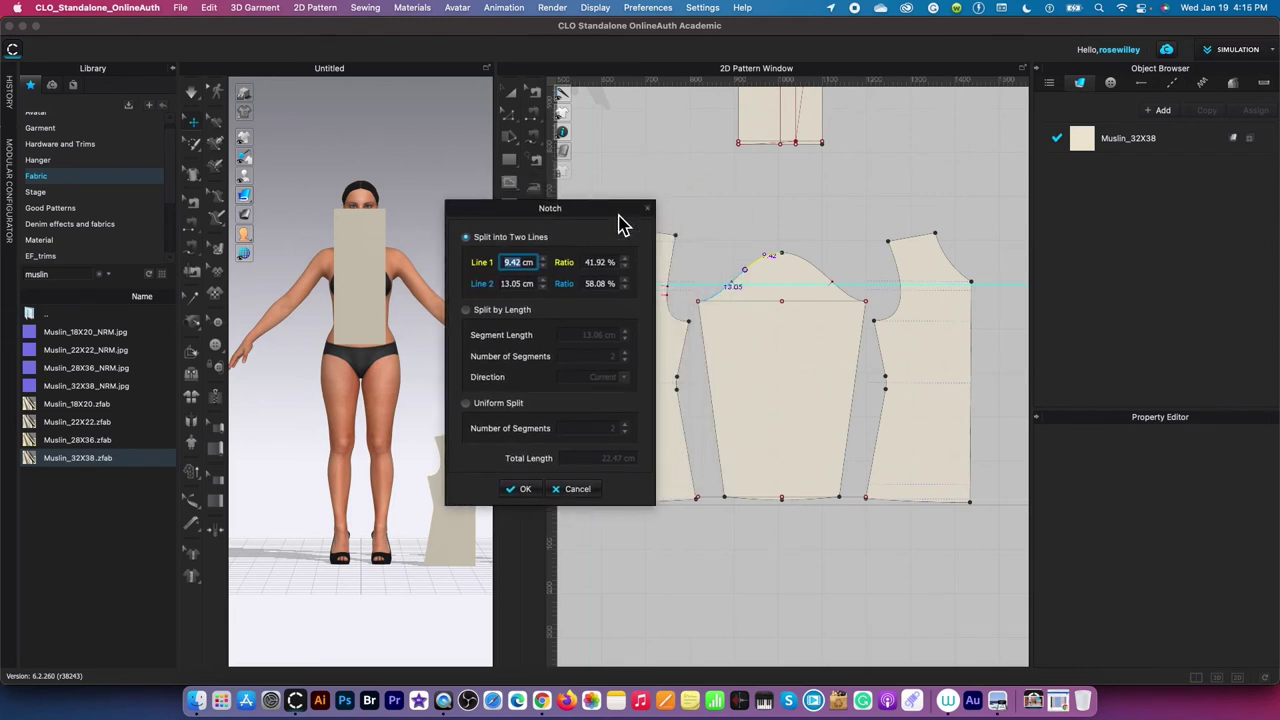
double_click(510, 284)
type("11")
key("Return")
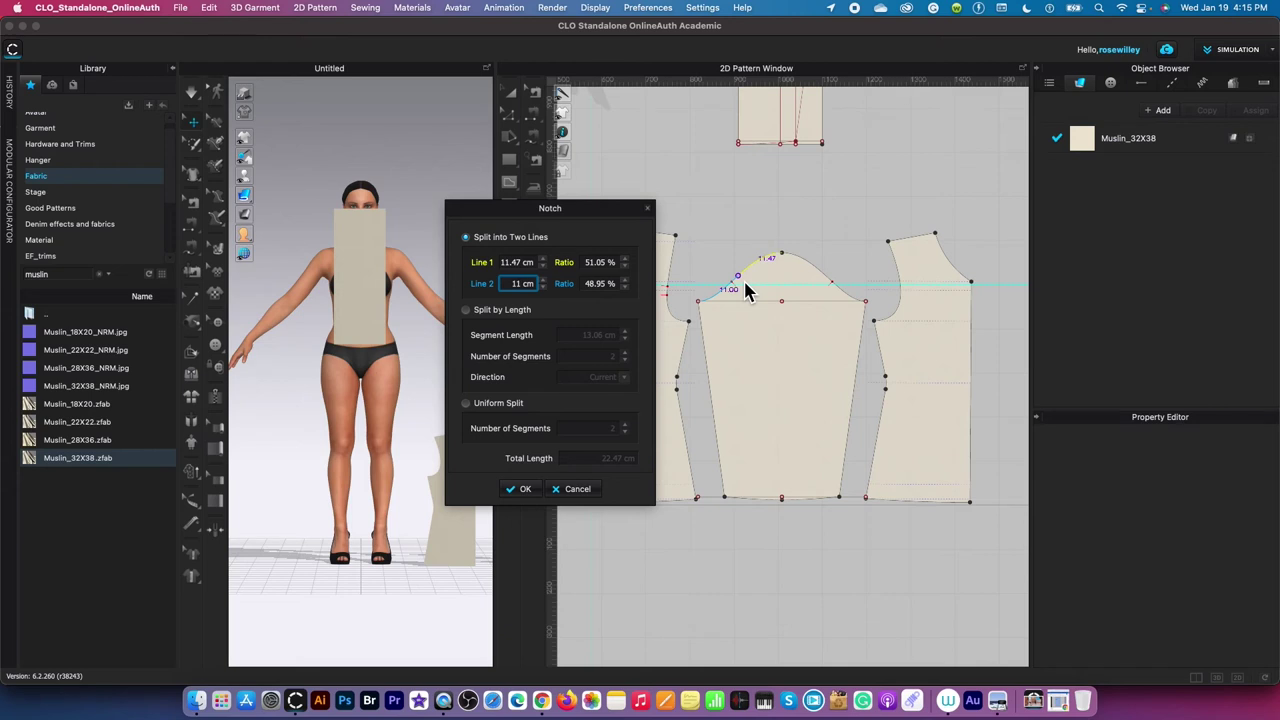
left_click(524, 491)
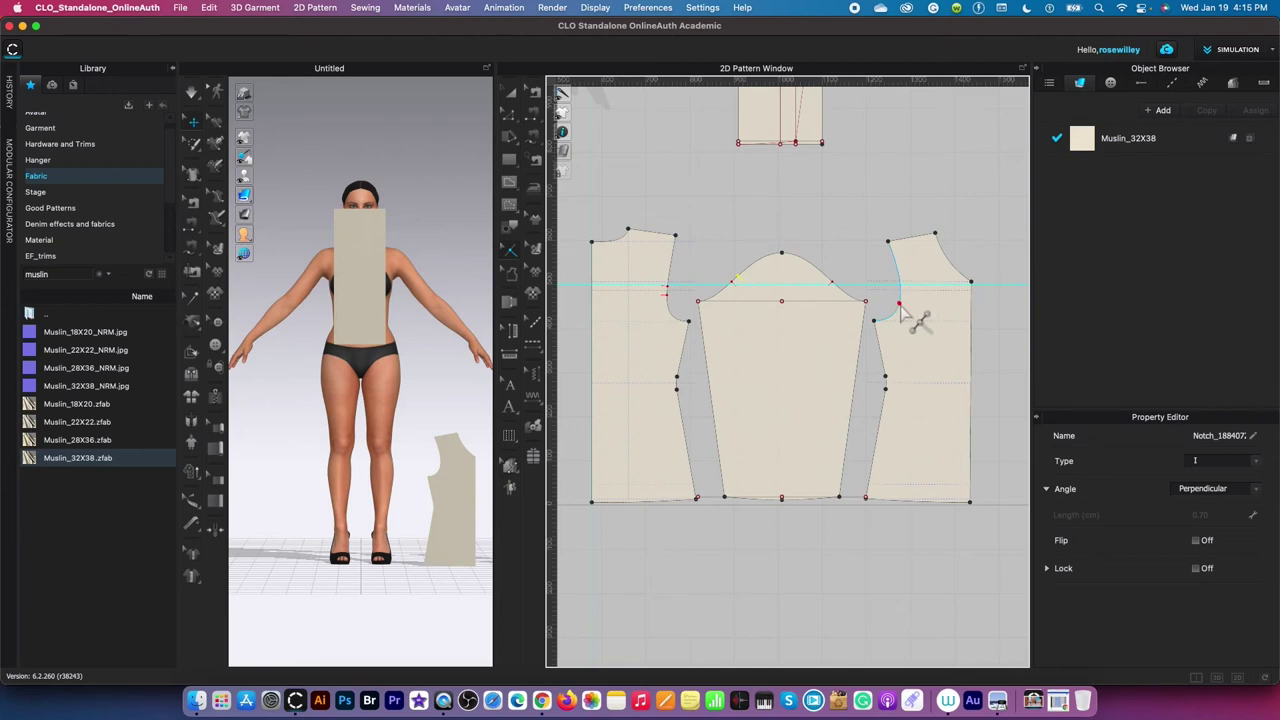
Step: Add a notch on the front armhole 9 cm from the underarm point, splitting the curve into two lines
right_click(899, 304)
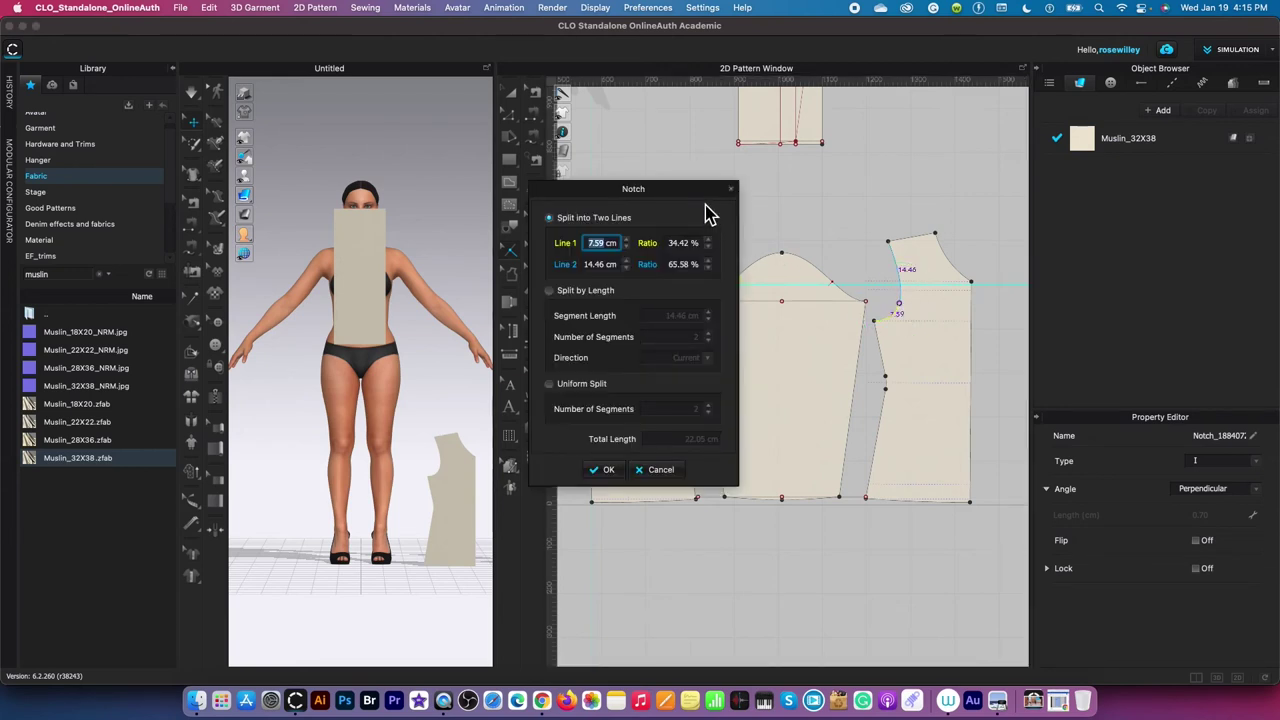
type("9")
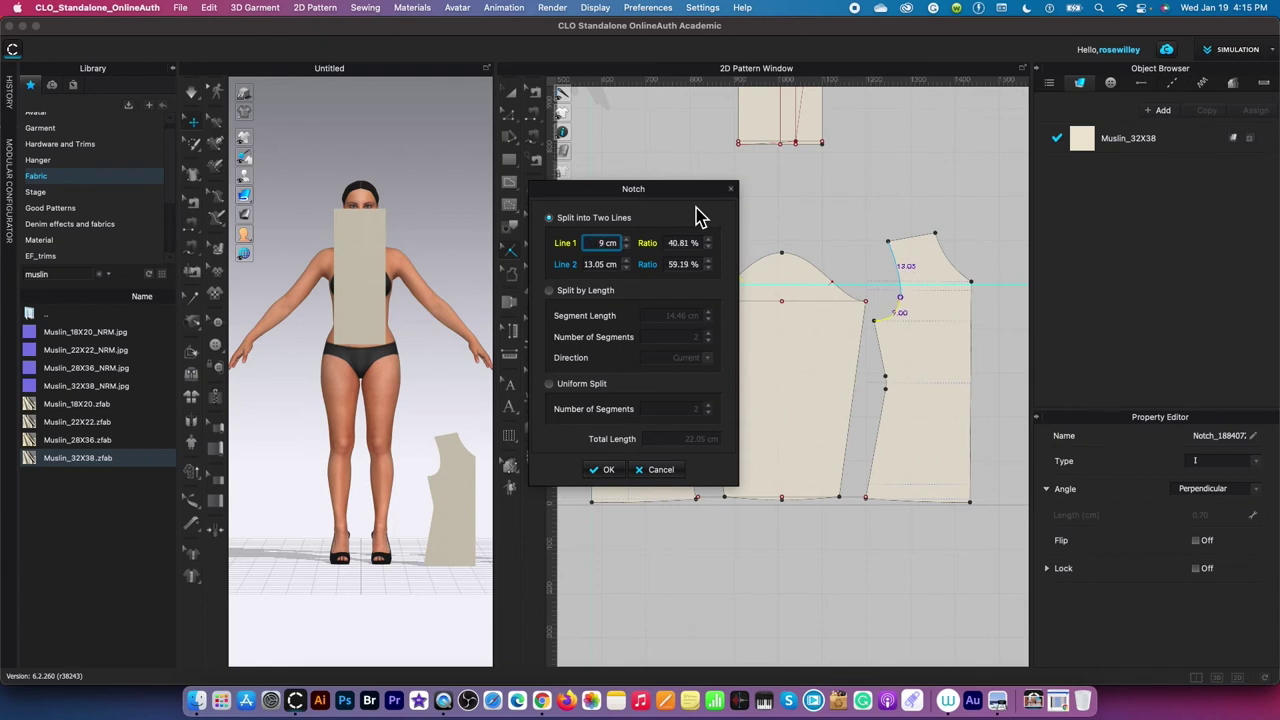
left_click(612, 470)
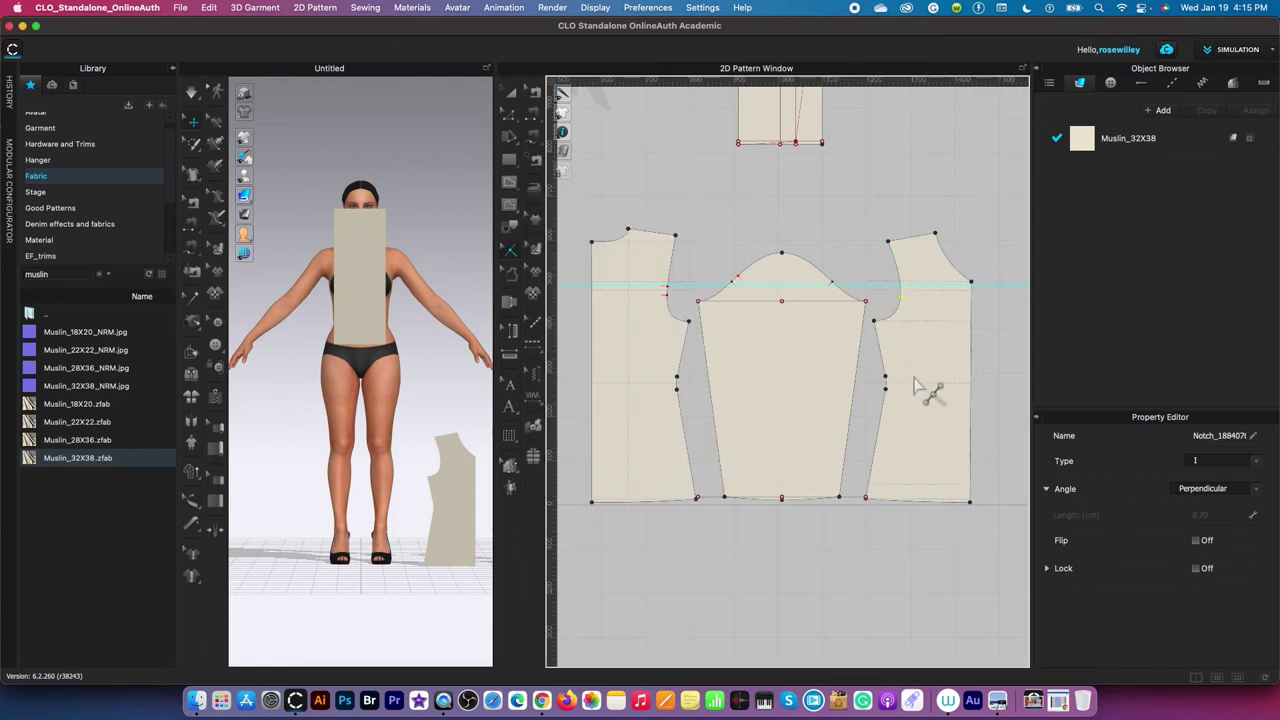
Step: Delete all guidelines from the 2D pattern window
scroll(920, 386, "down", 5)
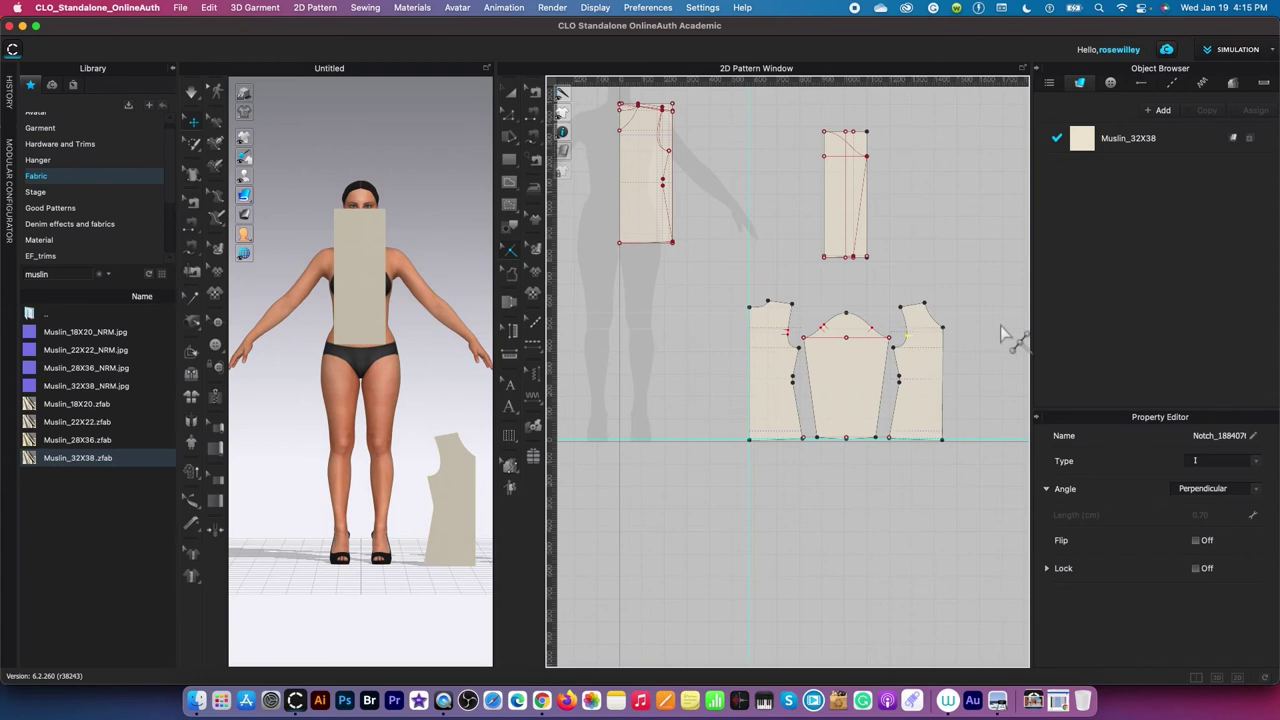
scroll(1000, 325, "up", 2)
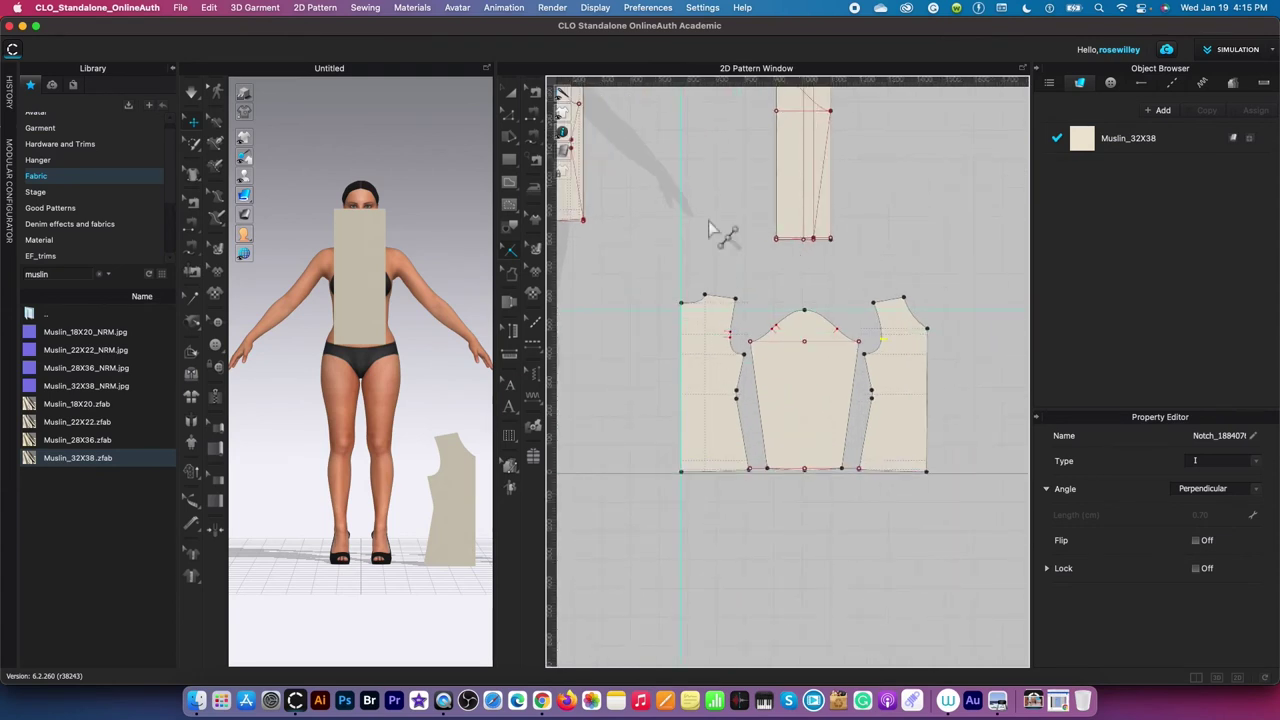
key("a")
left_click(512, 95)
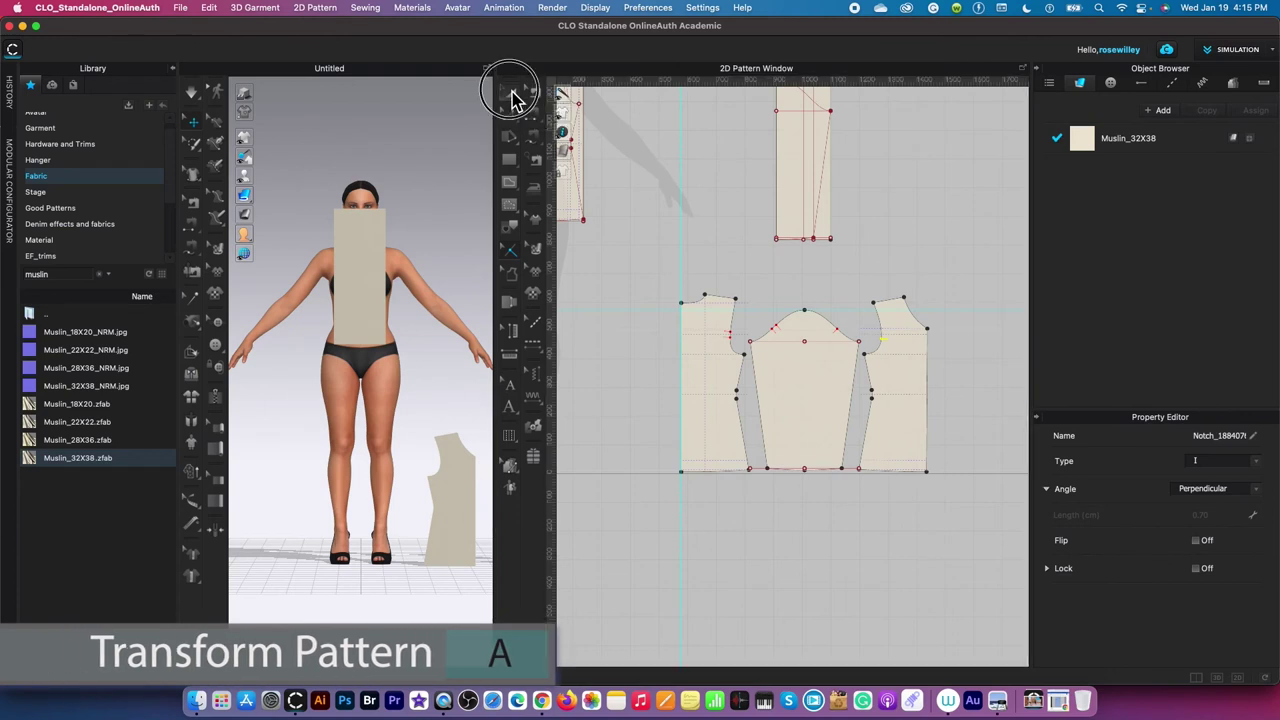
key("z")
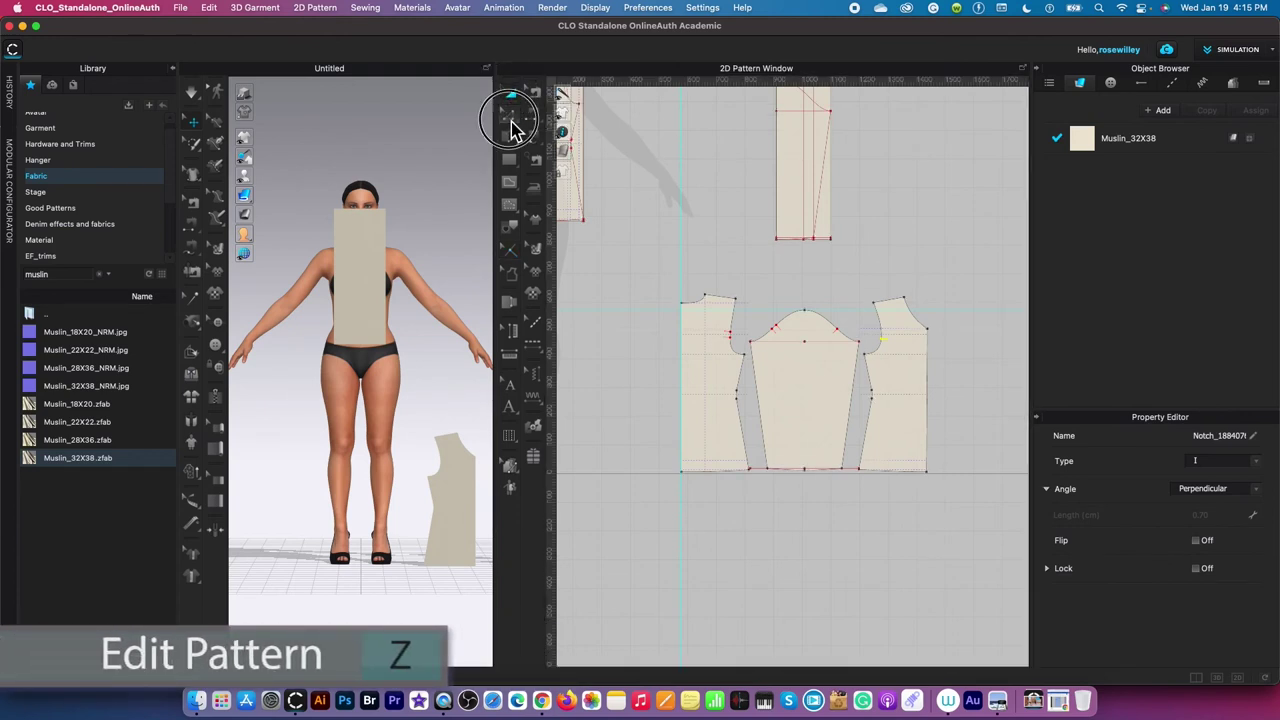
left_click(510, 120)
left_click(545, 114)
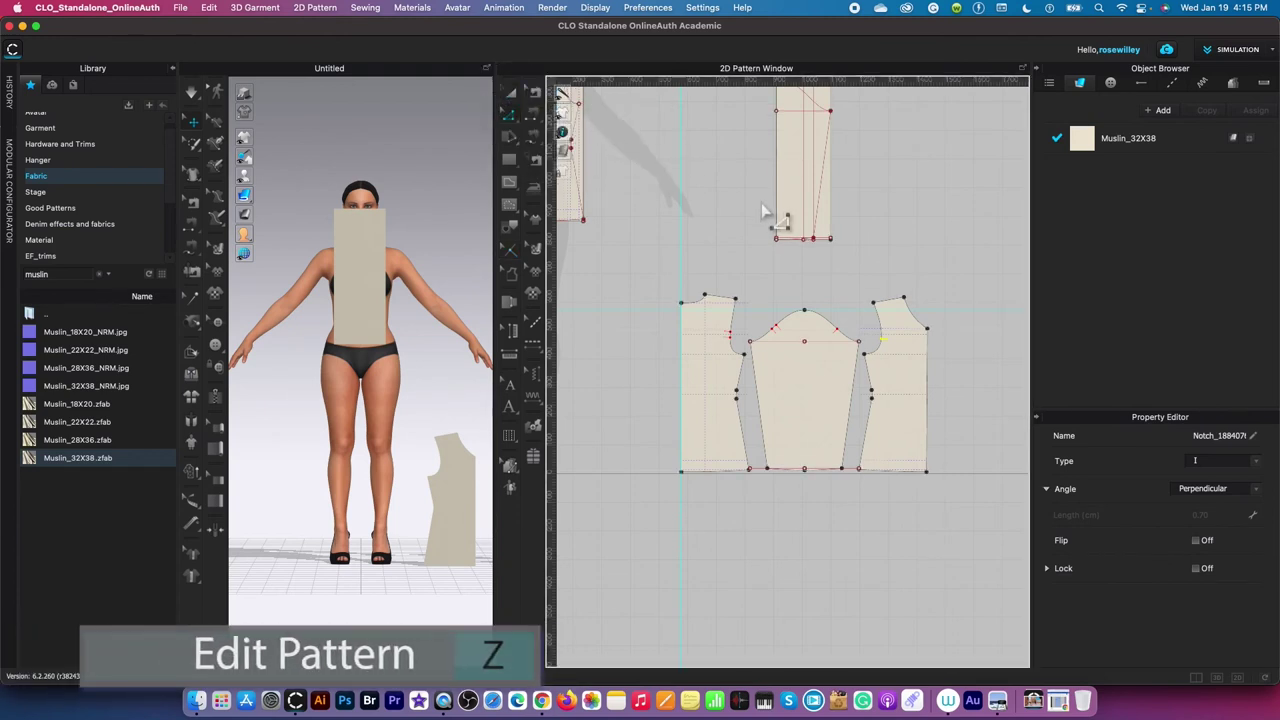
left_click(834, 289)
right_click(828, 281)
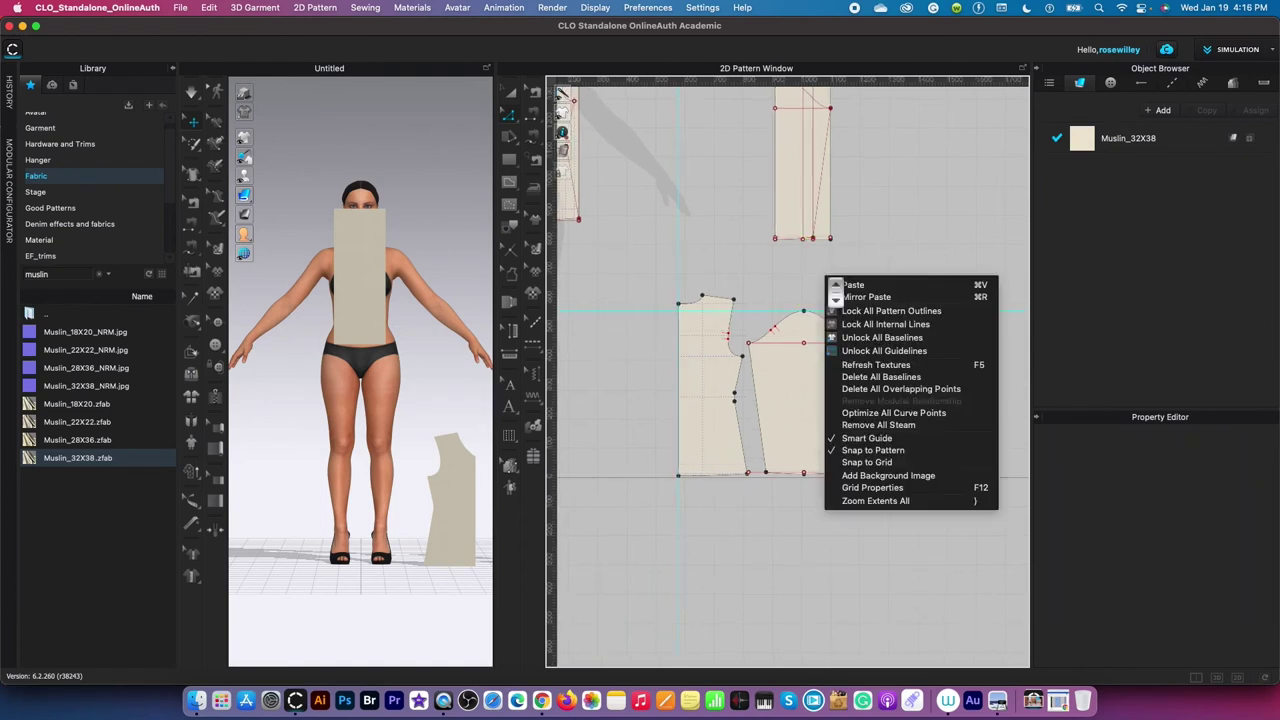
left_click(888, 364)
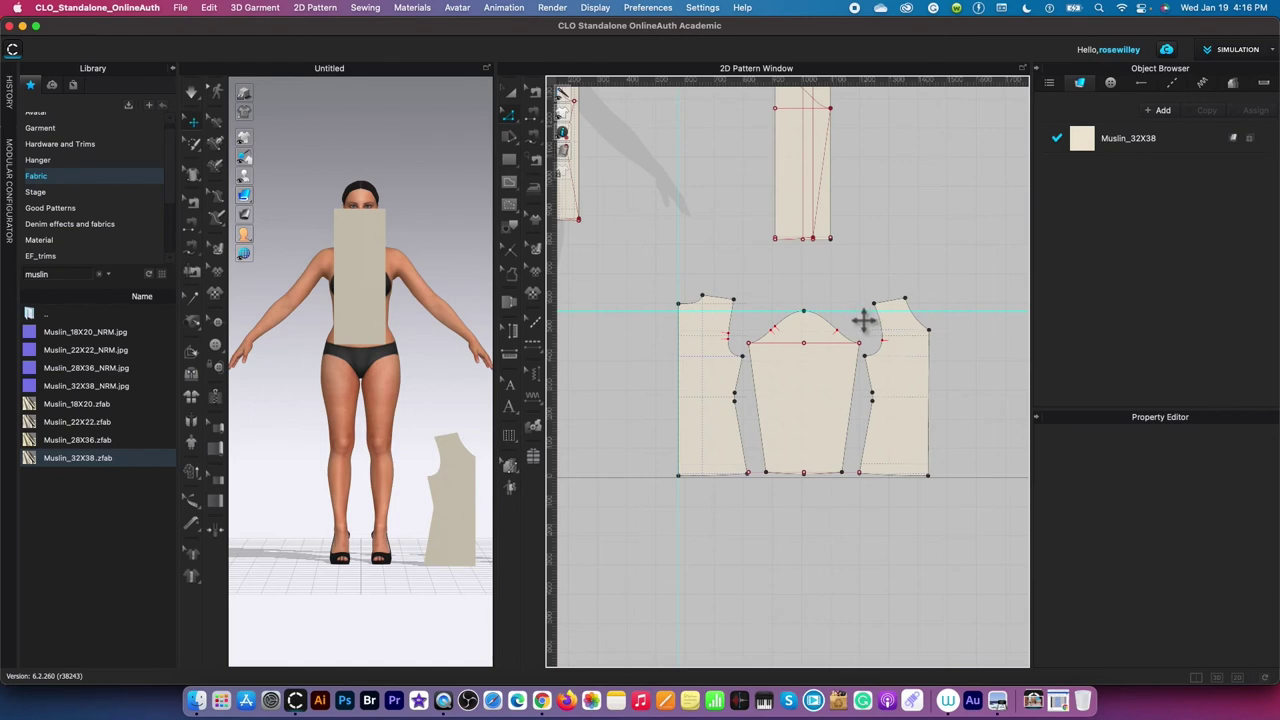
right_click(862, 318)
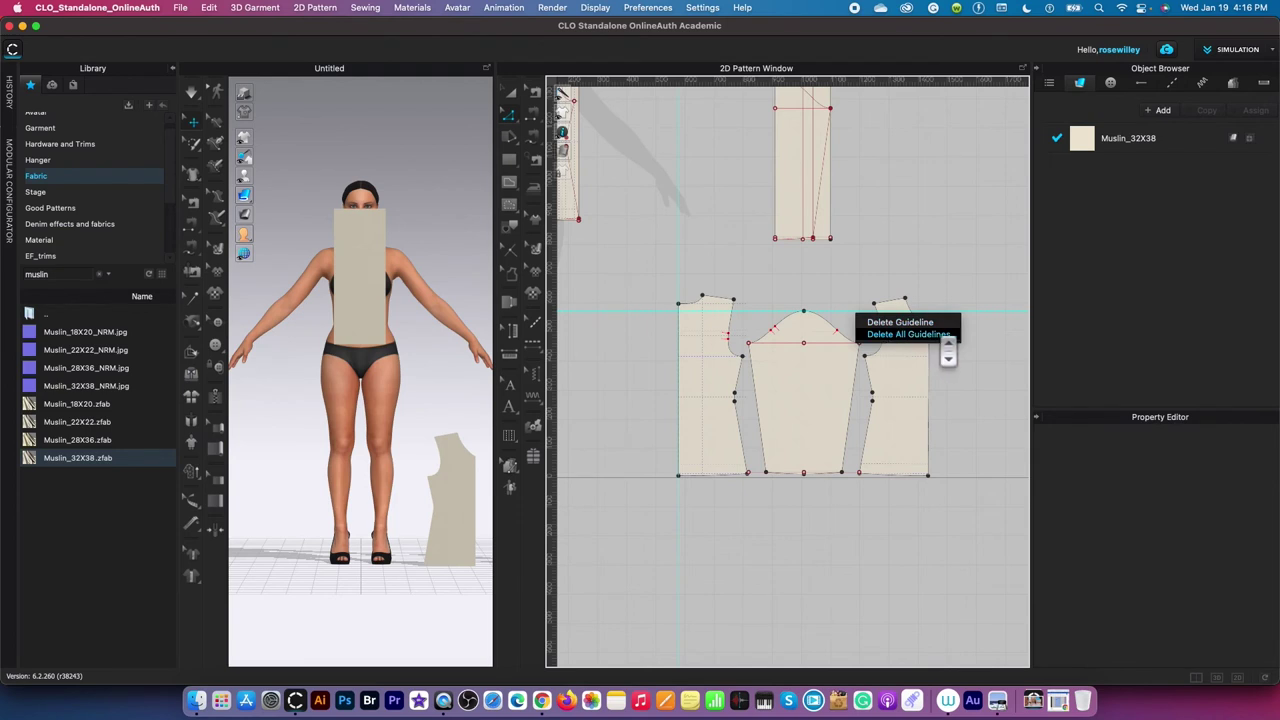
left_click(952, 336)
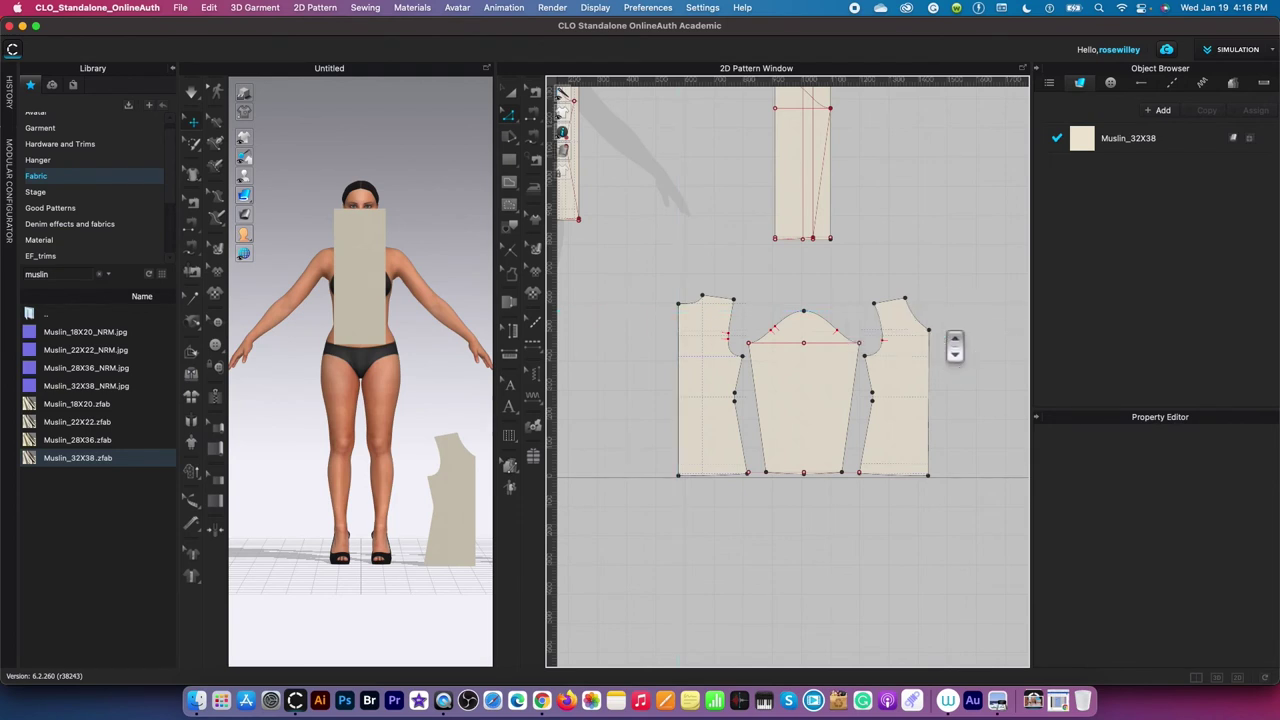
Step: Move the bodice and sleeve draft rectangles together to the empty area well above the finished pattern pieces
scroll(841, 357, "down", 1)
scroll(841, 357, "down", 3)
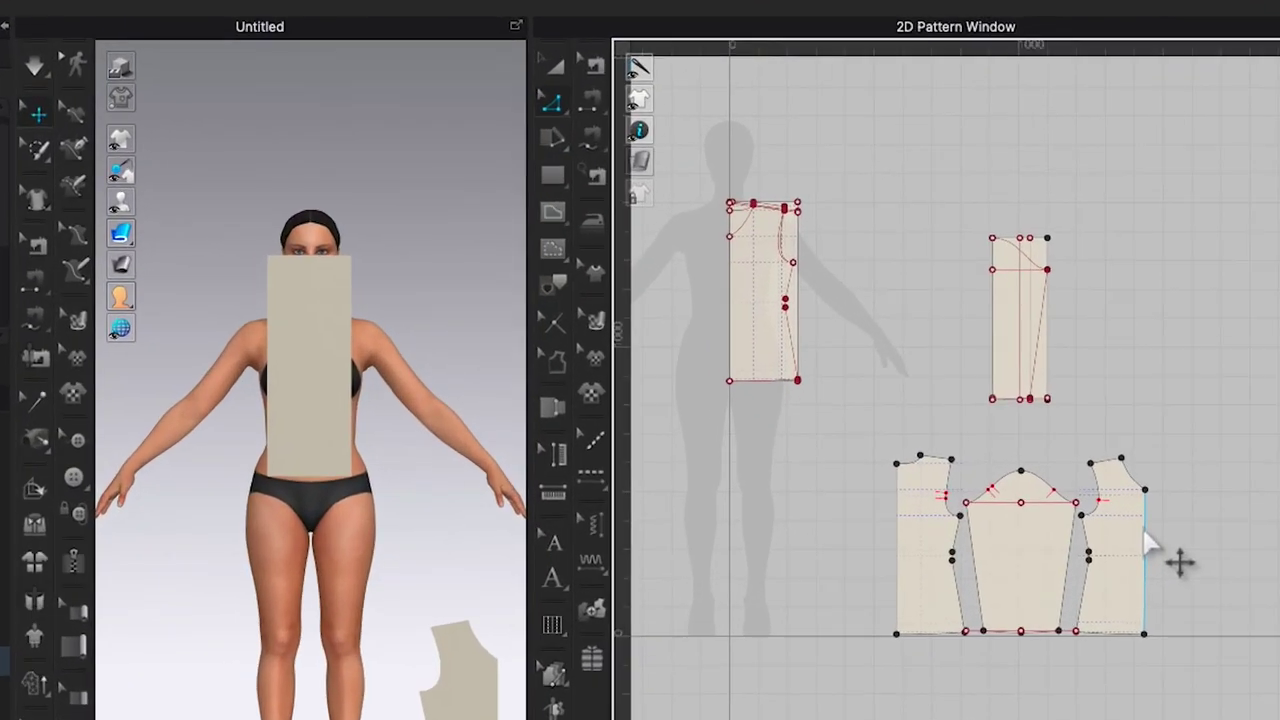
scroll(1147, 535, "down", 2)
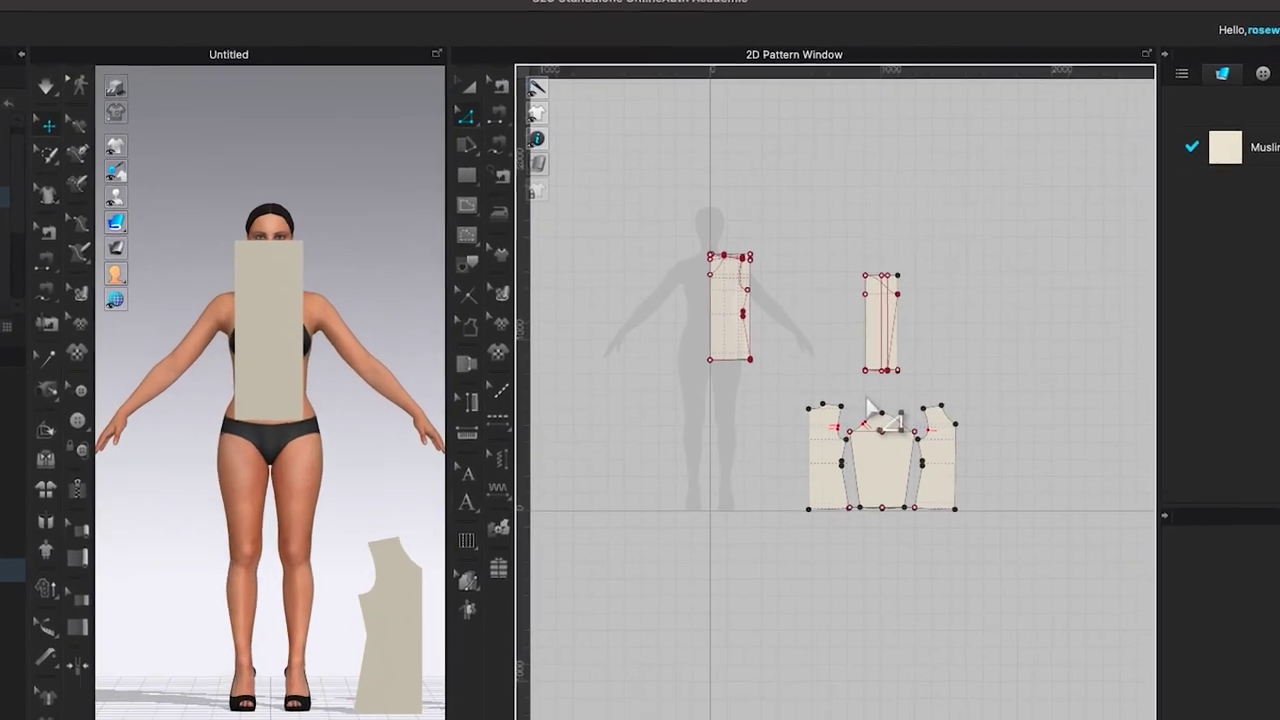
left_click(447, 84)
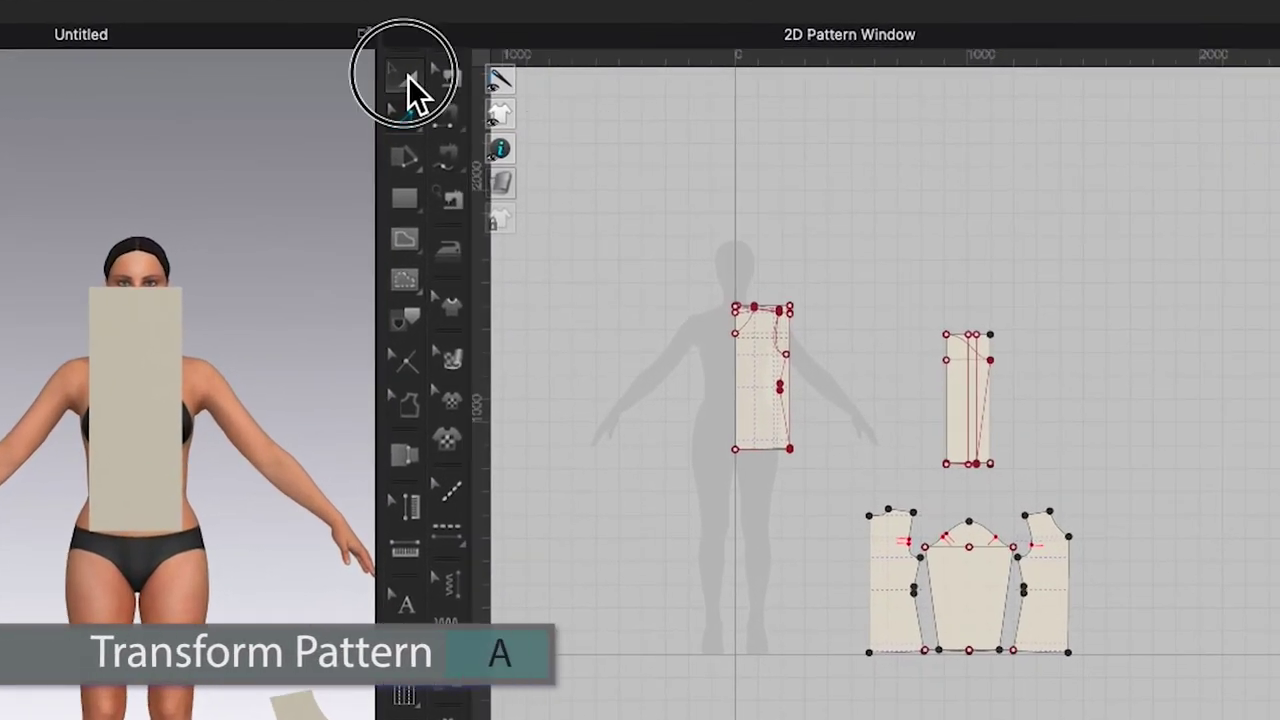
left_click_drag(596, 190, 1062, 502)
left_click_drag(774, 420, 918, 236)
left_click(1210, 518)
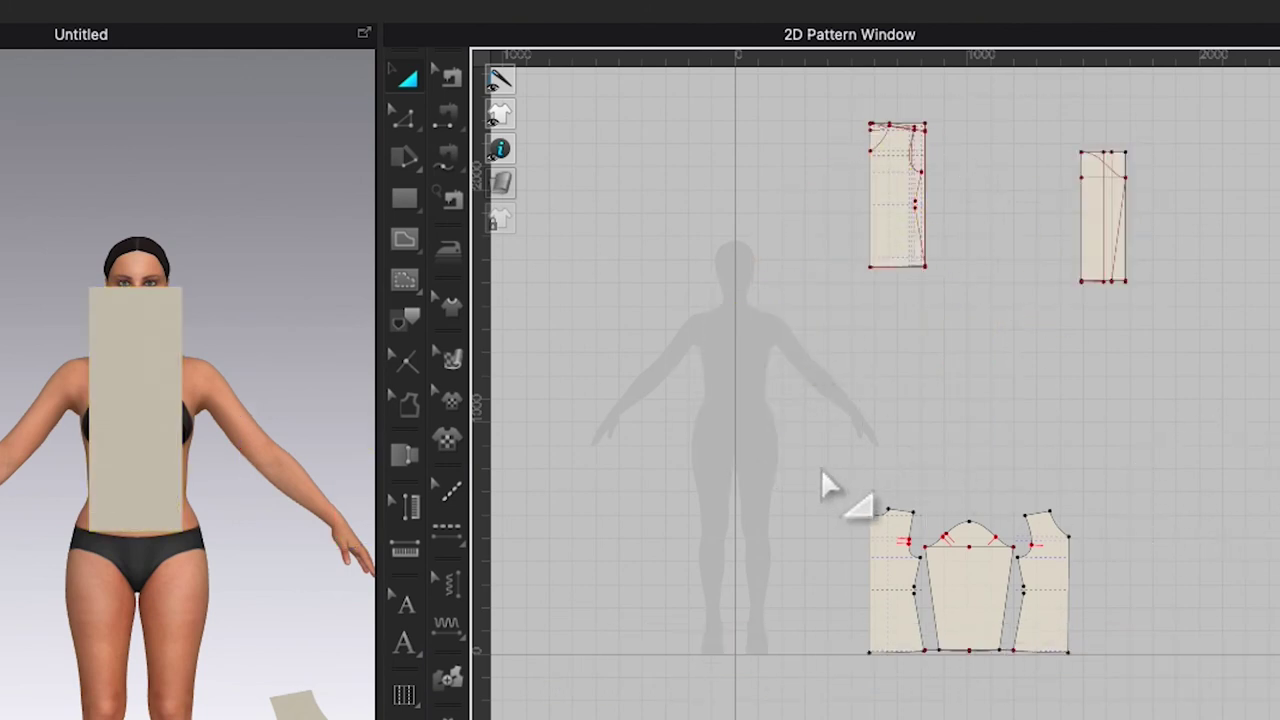
Step: Move the sleeve draft rectangle close beside the bodice draft rectangle, leaving a small gap between them
left_click_drag(1103, 215, 995, 215)
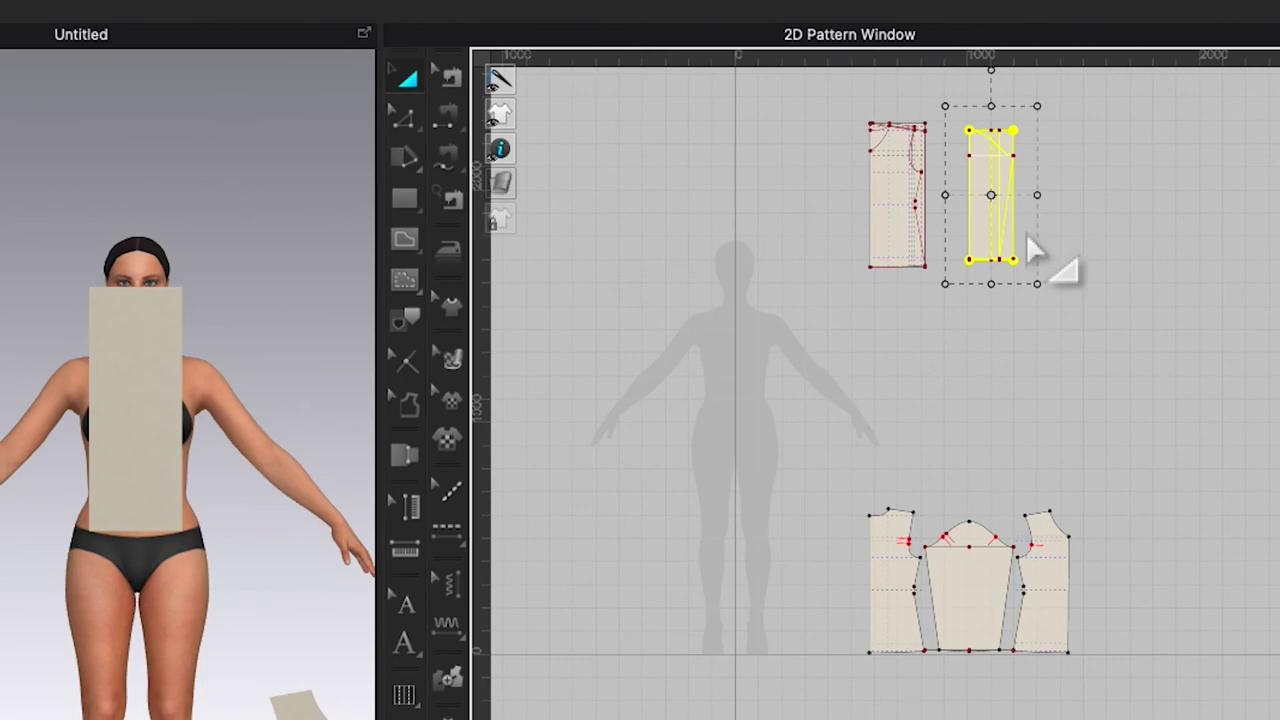
scroll(1180, 160, "up", 2)
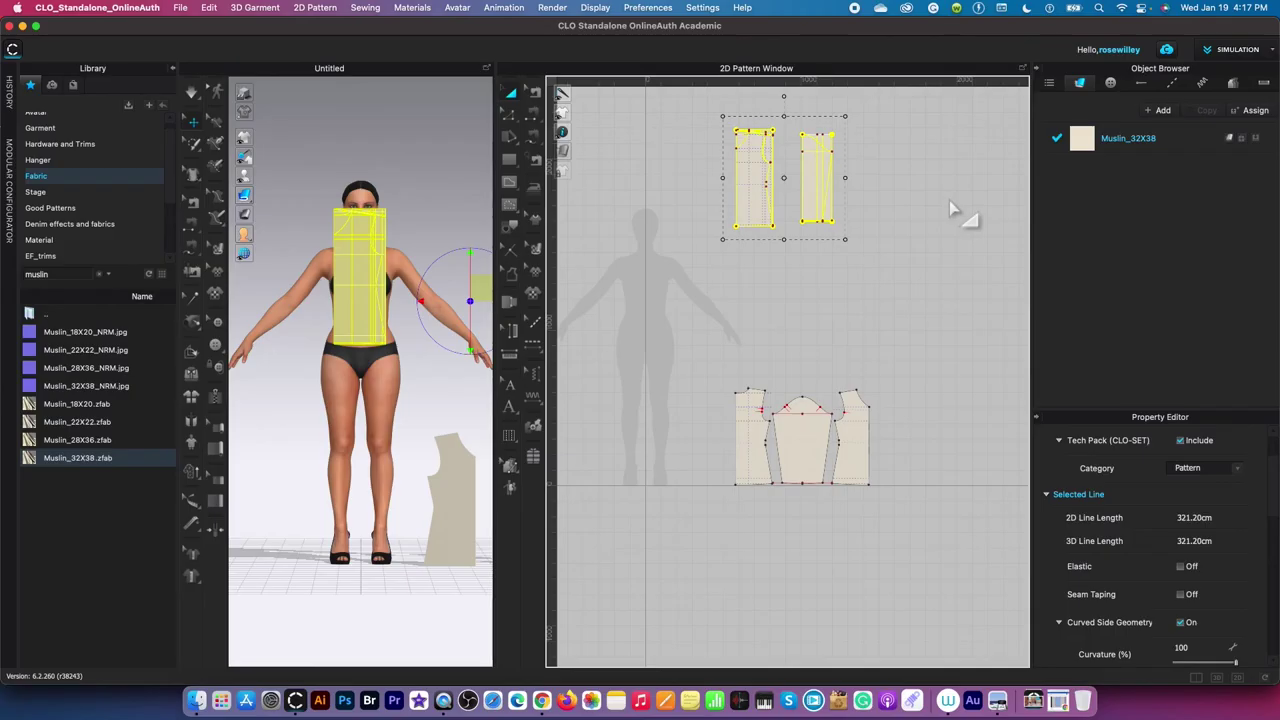
left_click(1195, 242)
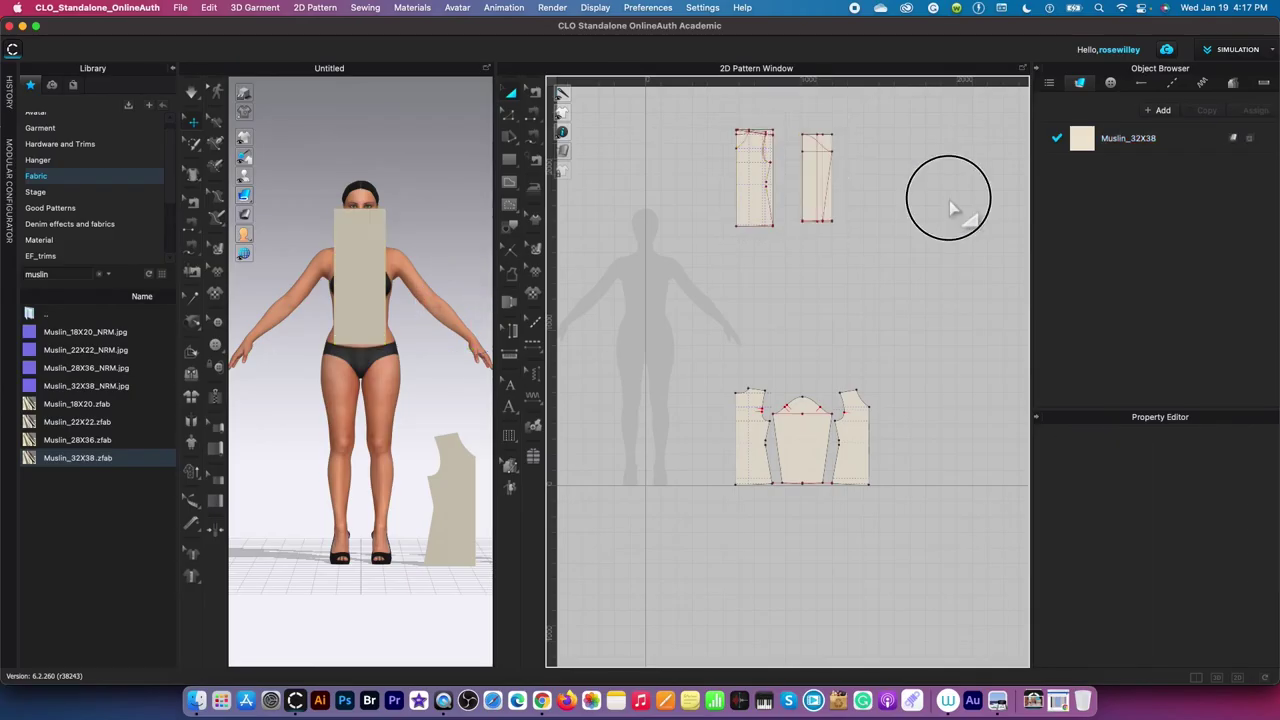
Step: Reset the 2D arrangement of all patterns so the 3D pieces line up beside the avatar
left_click(196, 408)
scroll(360, 400, "down", 5)
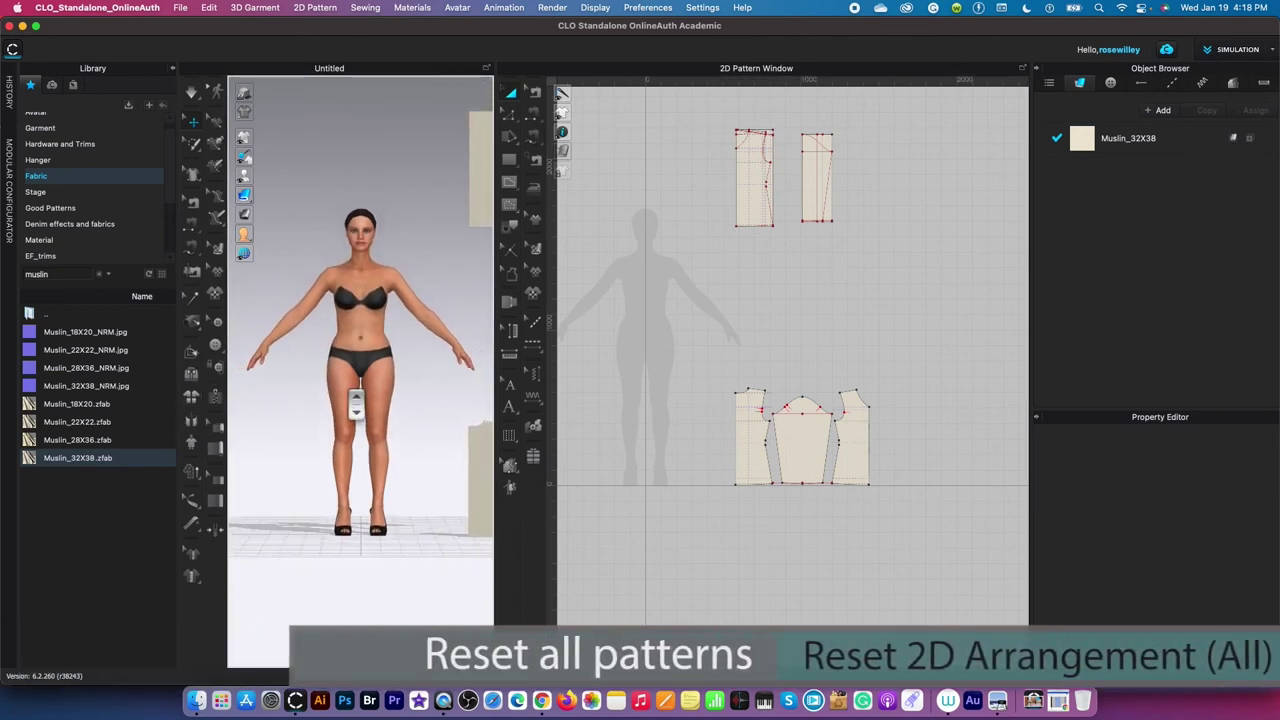
scroll(356, 400, "down", 3)
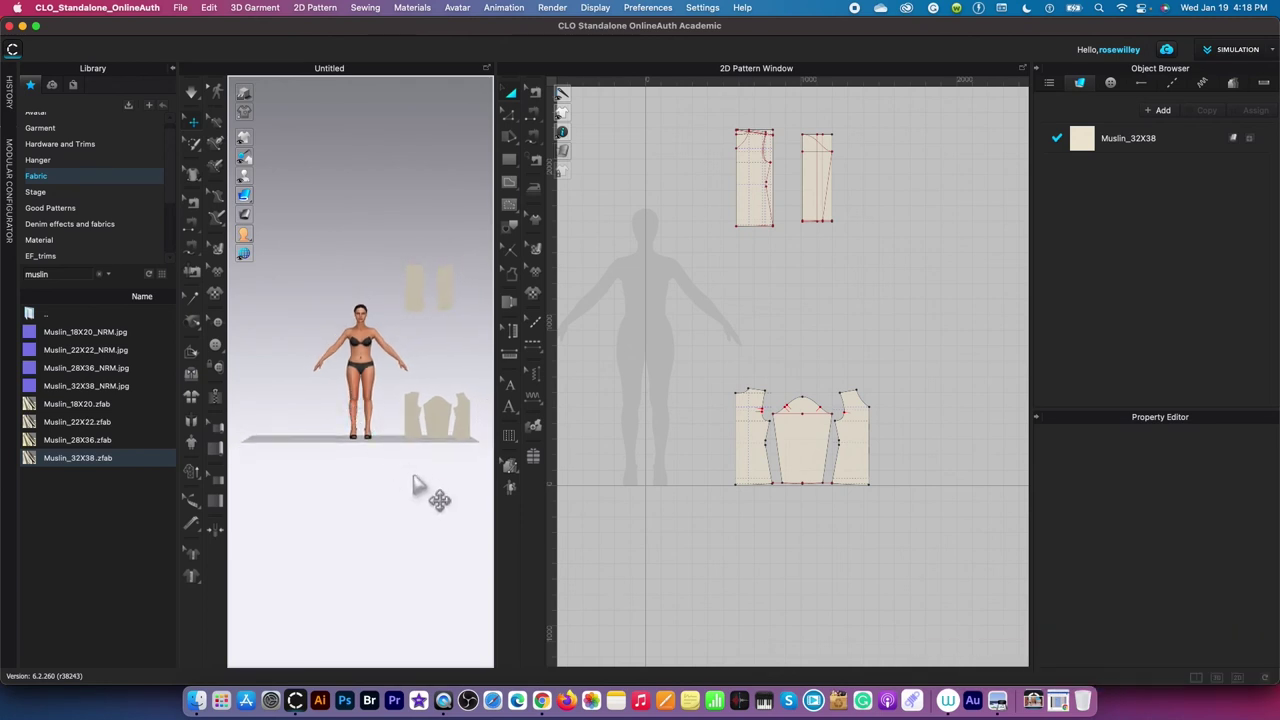
middle_click_drag(433, 493, 388, 475)
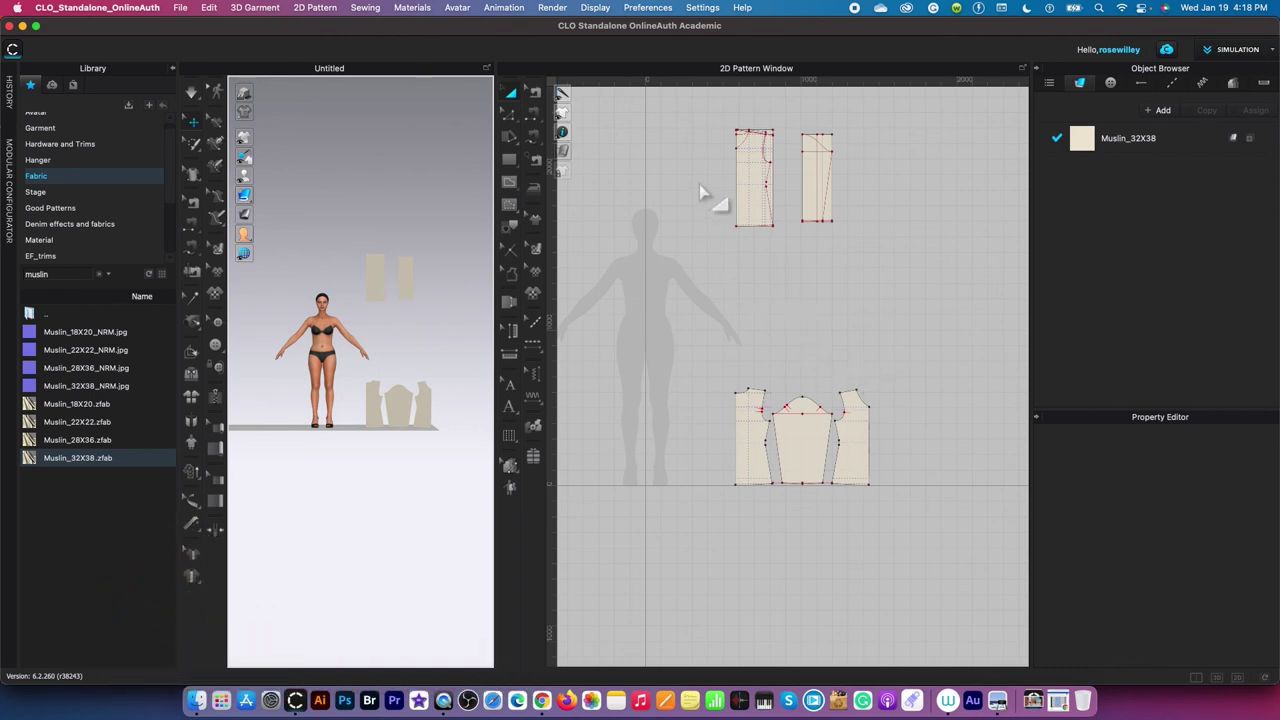
Step: Freeze the bodice and sleeve draft rectangles above the finished pattern pieces
left_click_drag(723, 114, 900, 268)
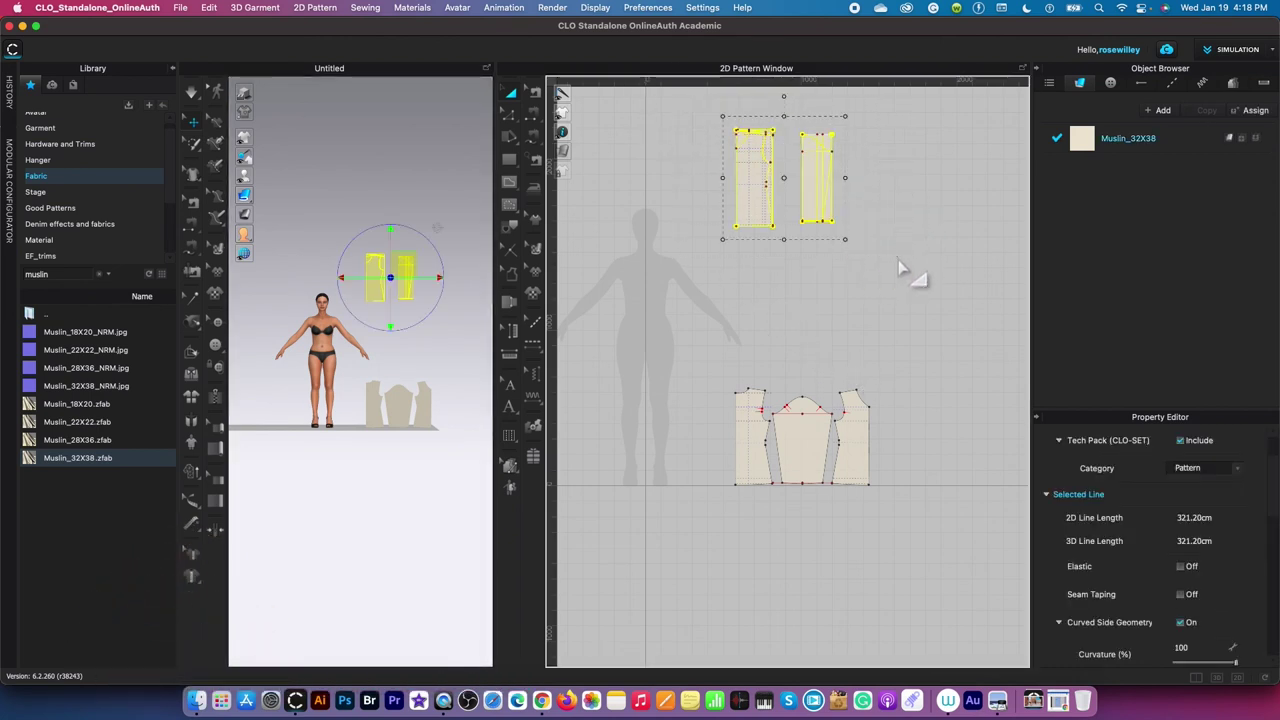
right_click(762, 177)
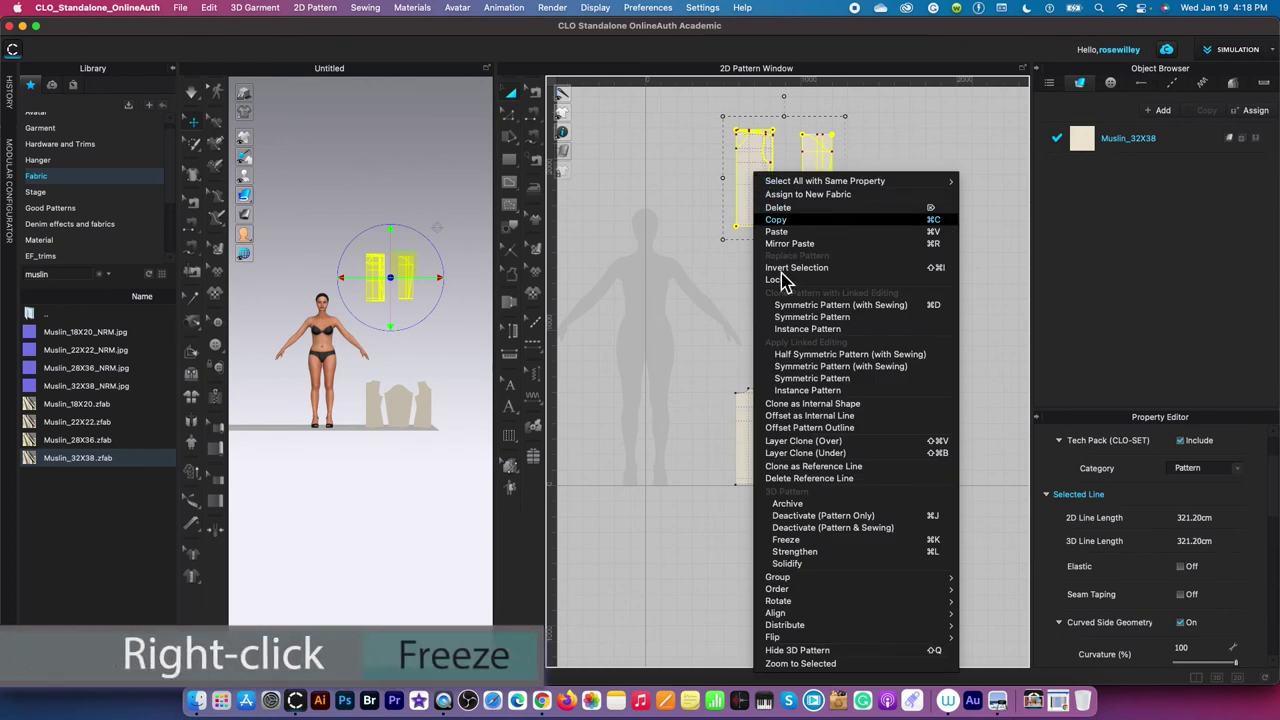
left_click(818, 541)
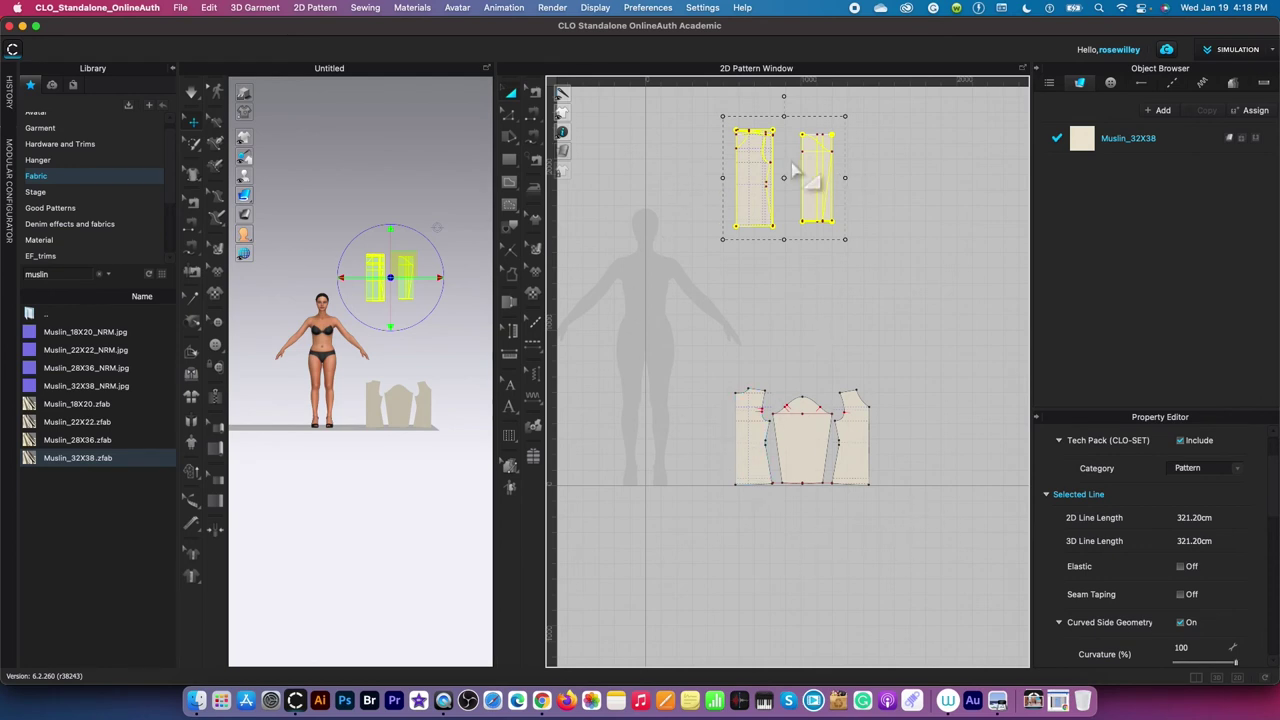
key("super+plus")
key("super+plus")
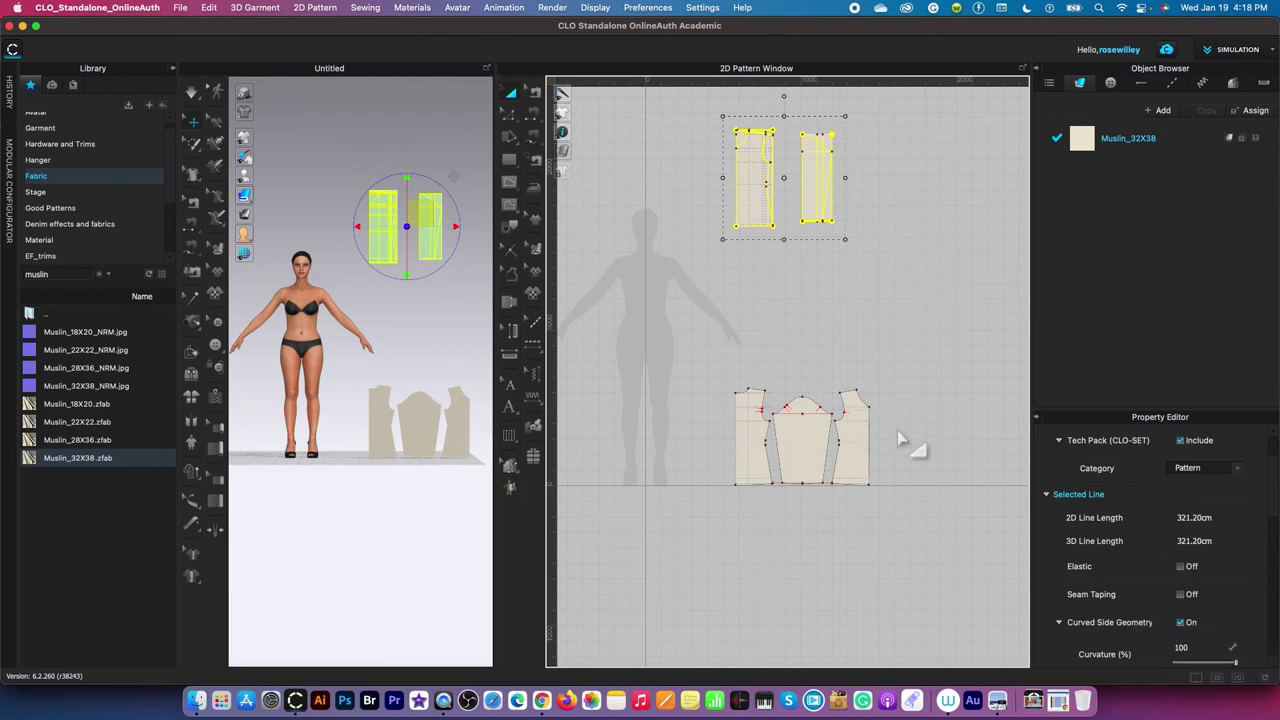
Step: Sew the sleeve's two underarm edges to each other with Segment Sewing
scroll(872, 567, "up", 3)
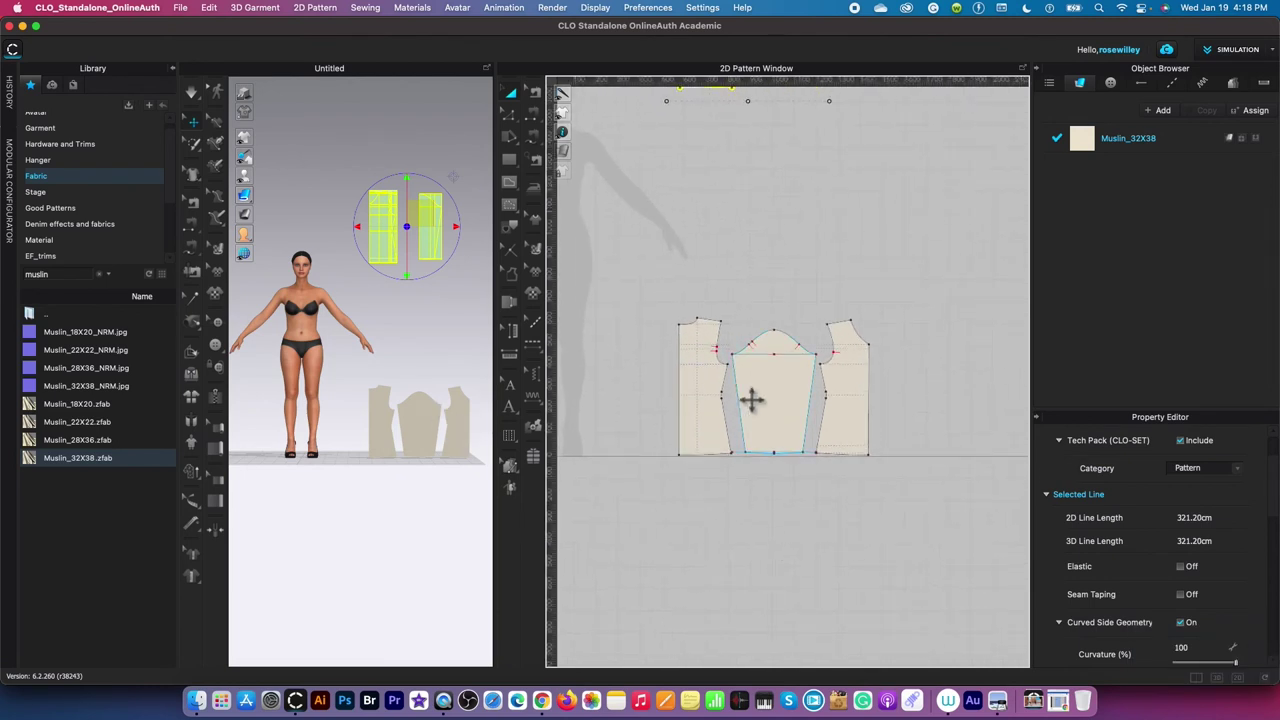
scroll(751, 400, "up", 3)
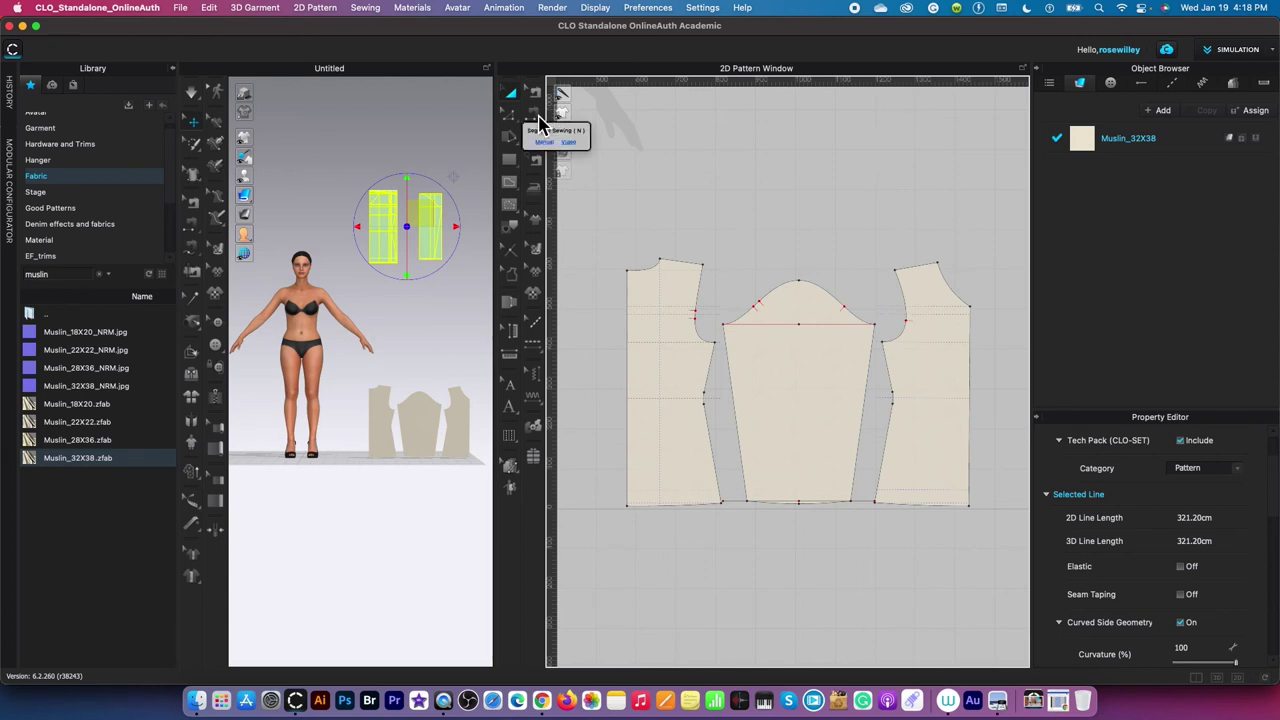
left_click(540, 122)
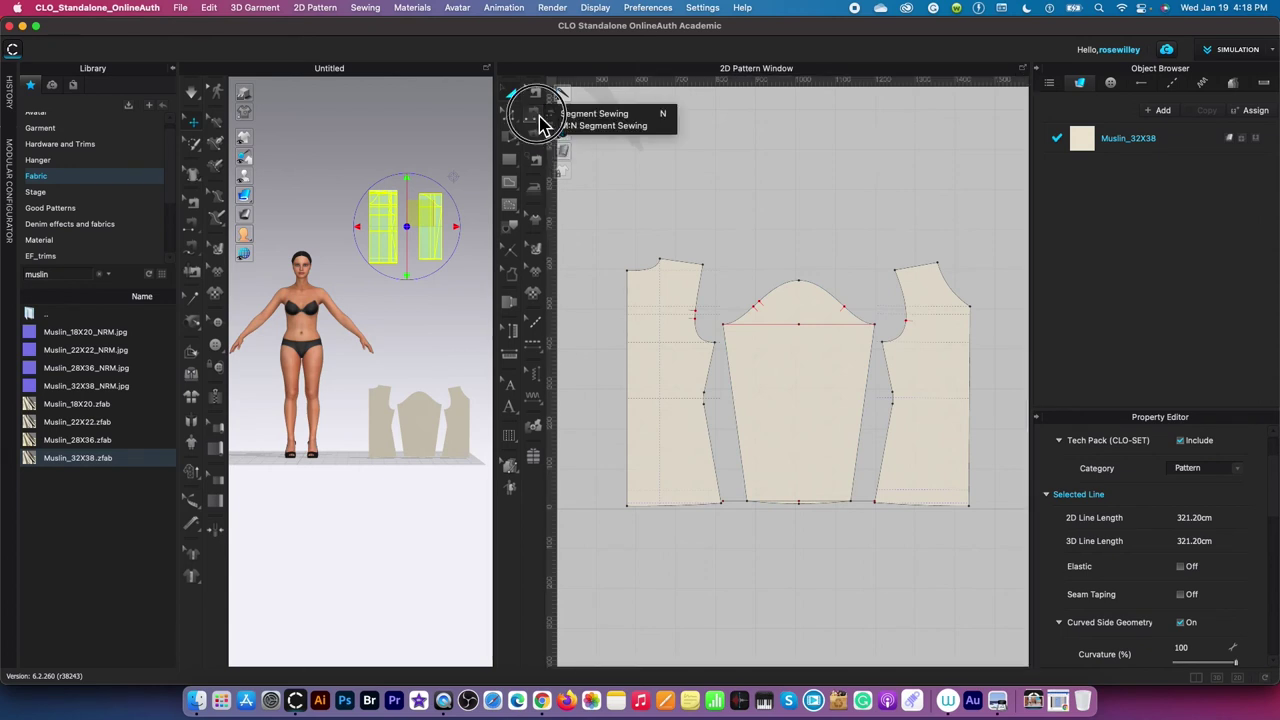
left_click(593, 115)
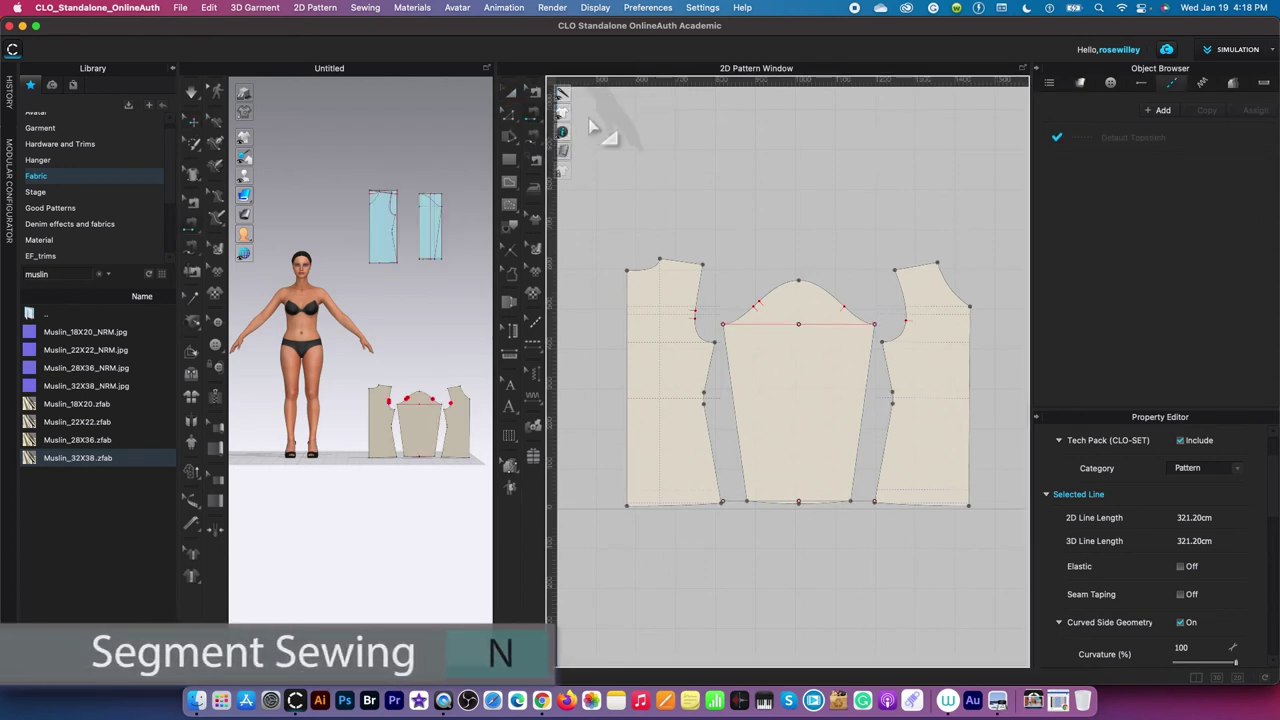
left_click(731, 364)
left_click(868, 368)
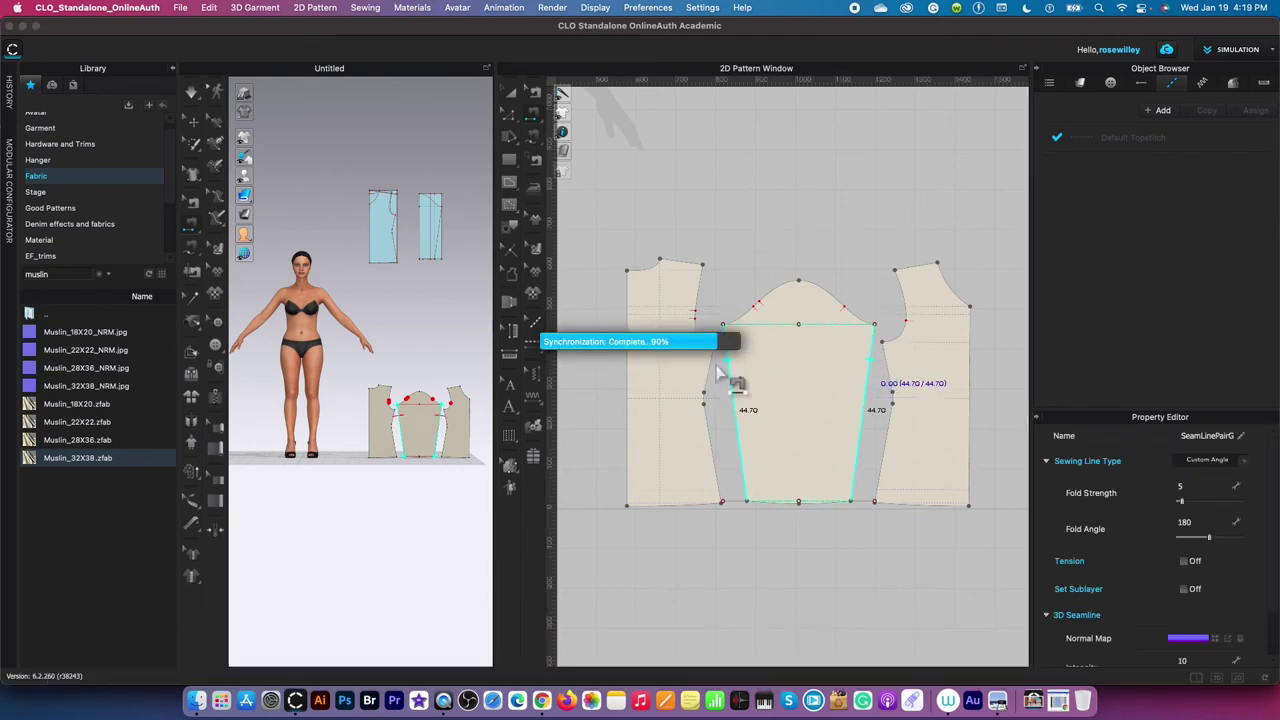
Step: Sew the front and back bodice side seams together, matching the segments above, at and below the waist
left_click(713, 346)
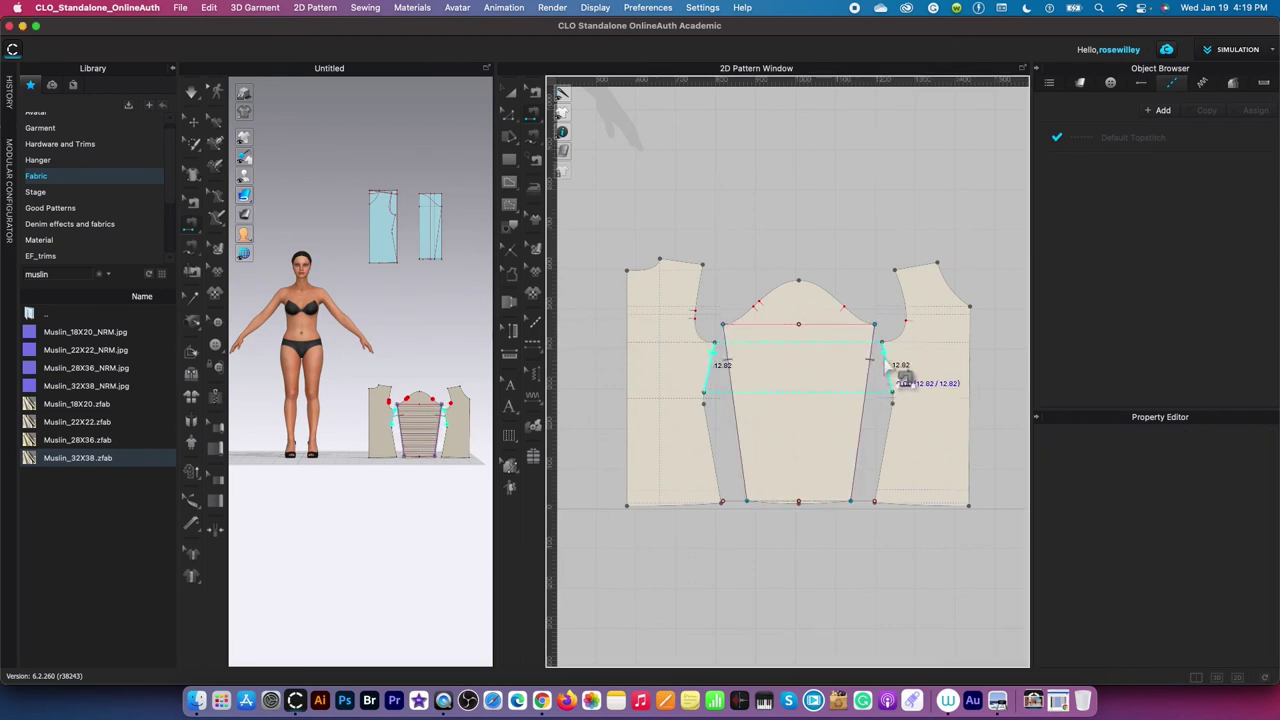
left_click(888, 370)
left_click(705, 396)
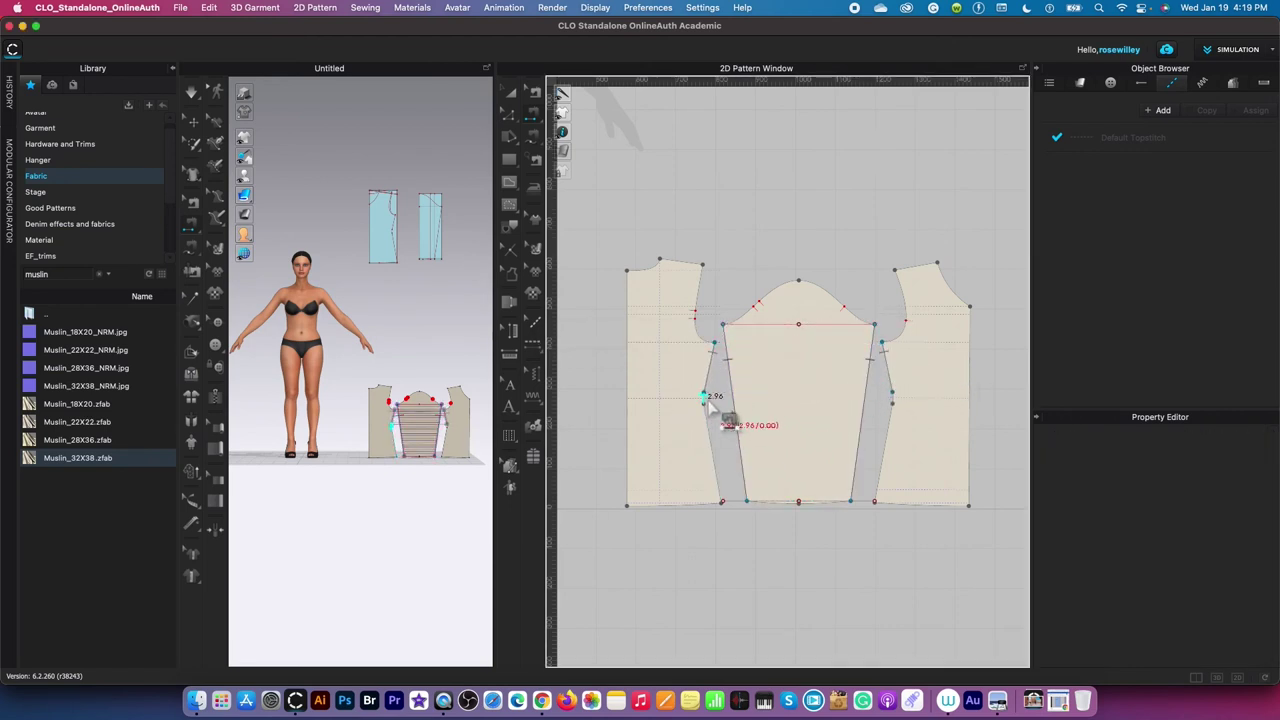
left_click(893, 400)
left_click(716, 452)
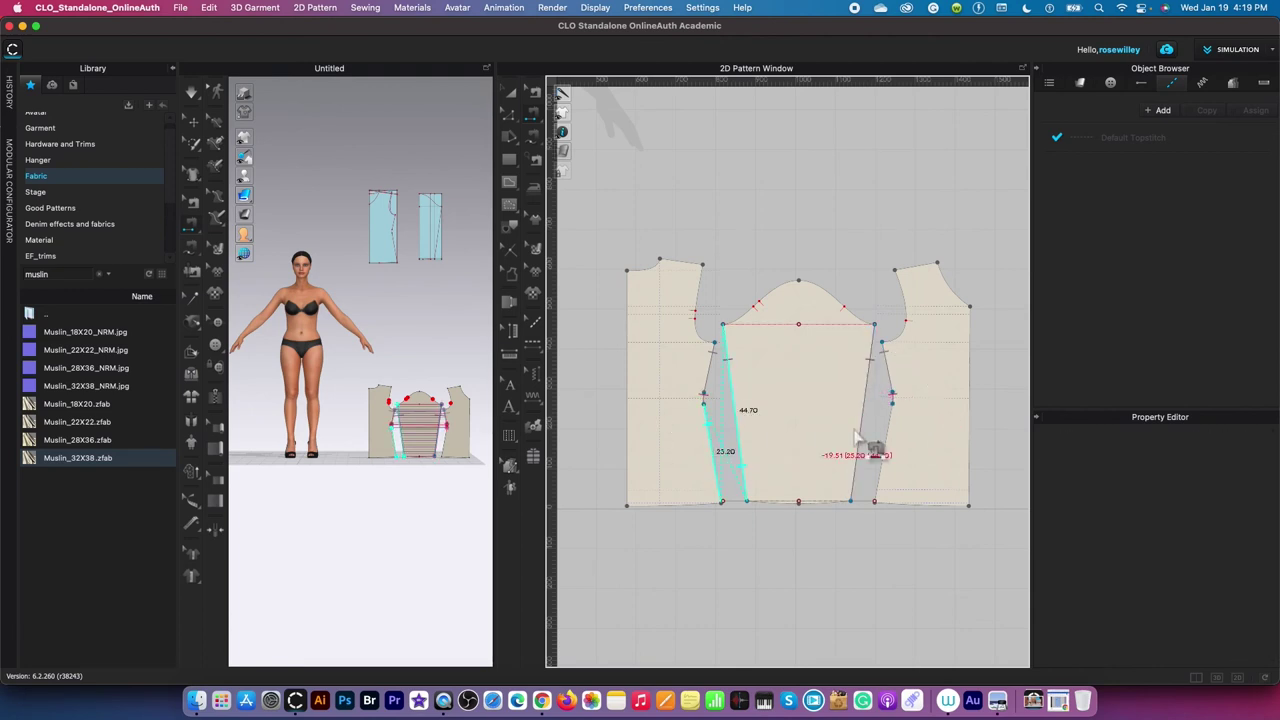
left_click(893, 442)
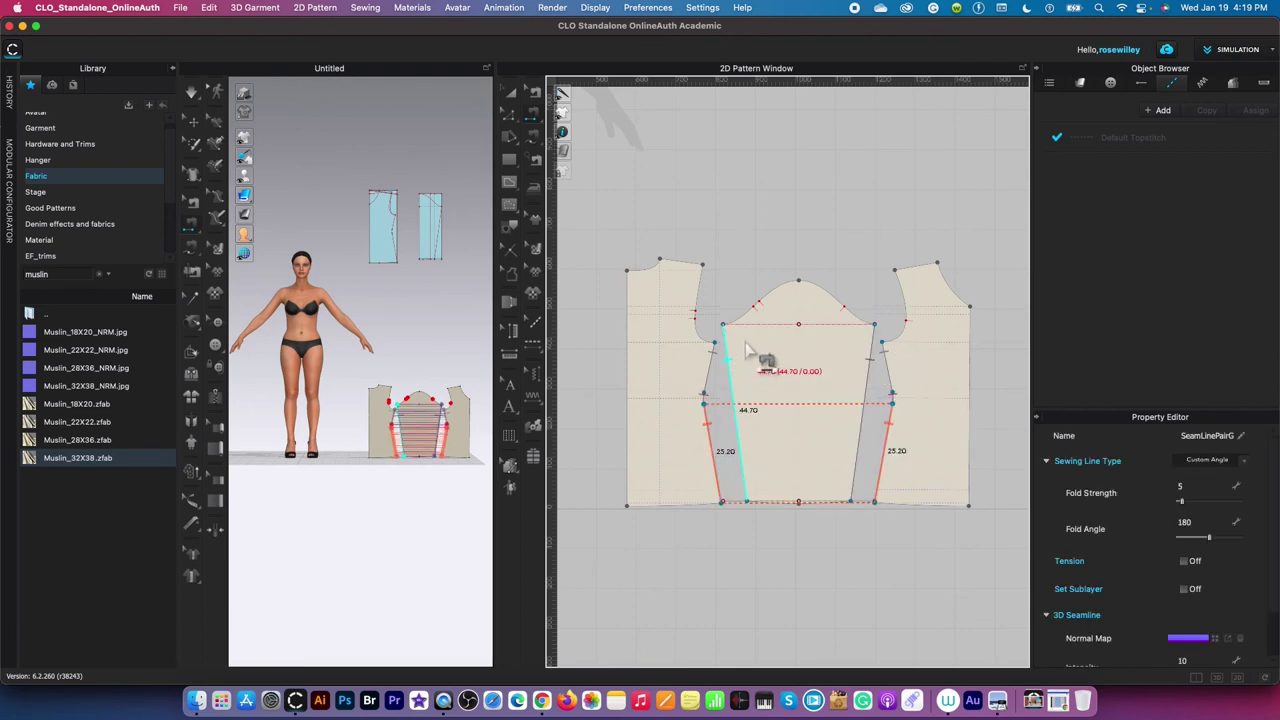
Step: Join the full sleeve cap to the back and front armholes together with Free Sewing, running each armhole between underarm and shoulder
key("m")
left_click(662, 260)
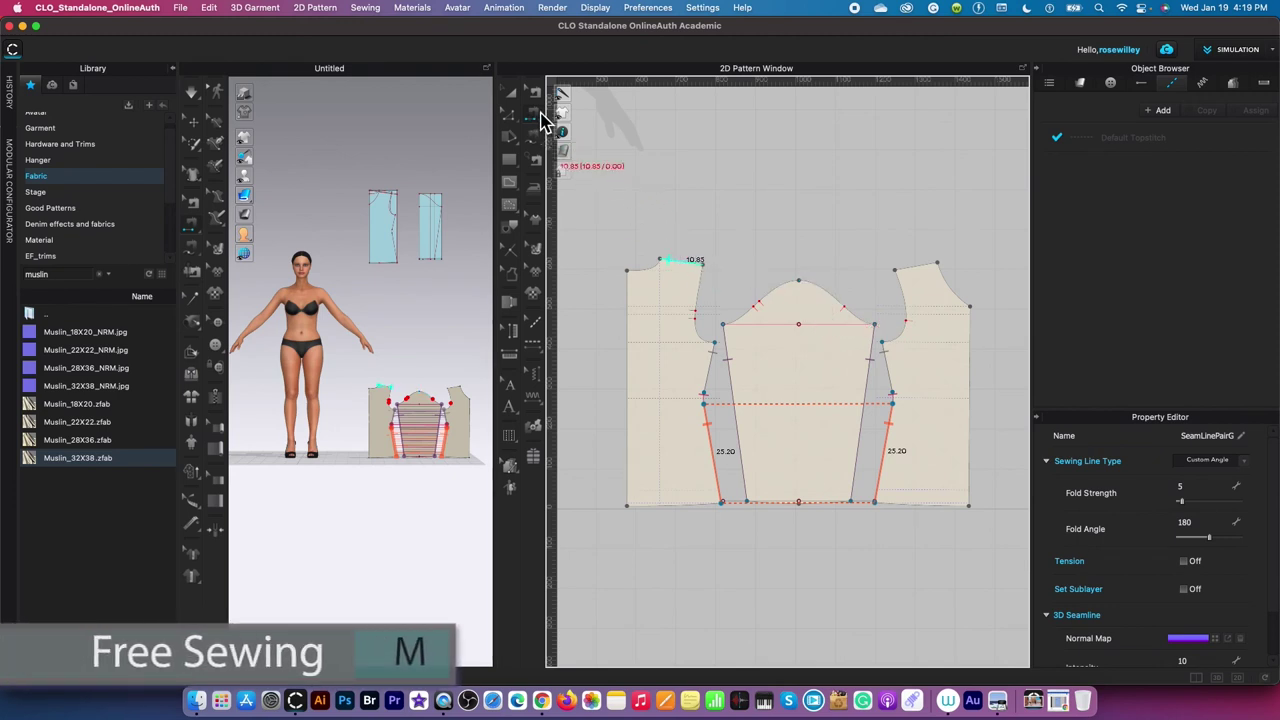
left_click(538, 145)
left_click(593, 138)
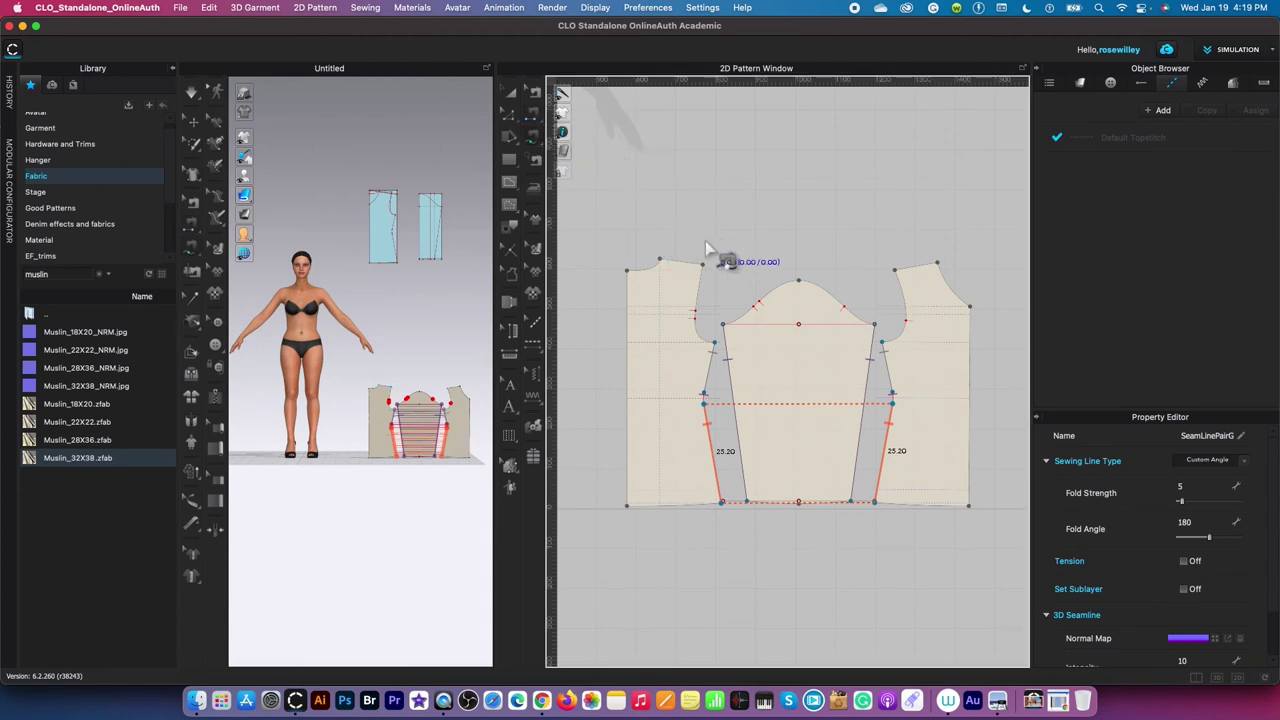
left_click(723, 323)
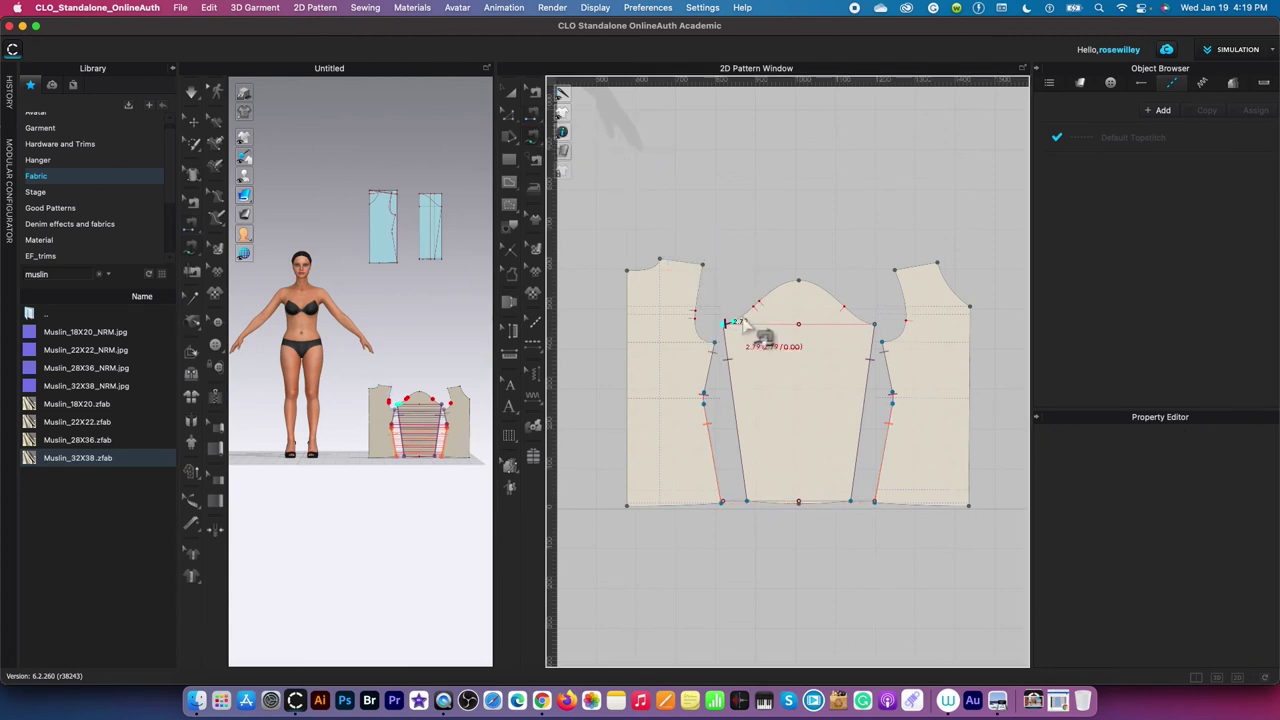
left_click(876, 327)
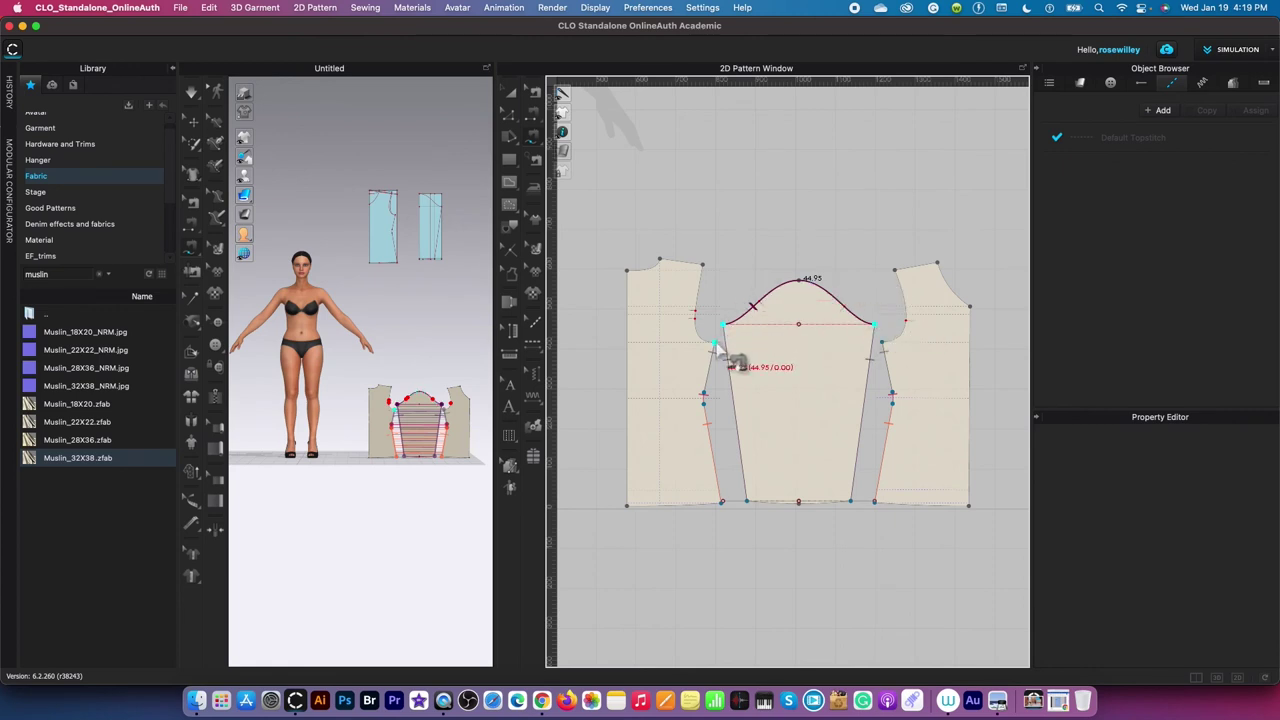
left_click(896, 271)
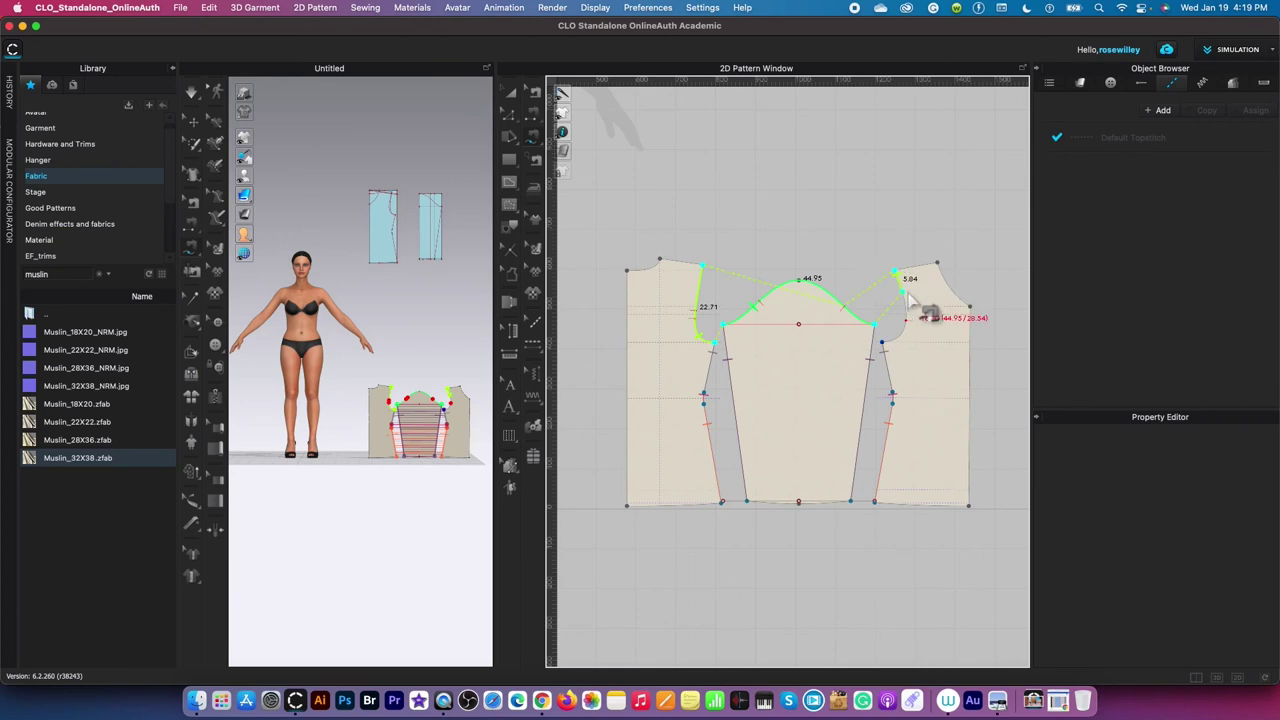
left_click(884, 346)
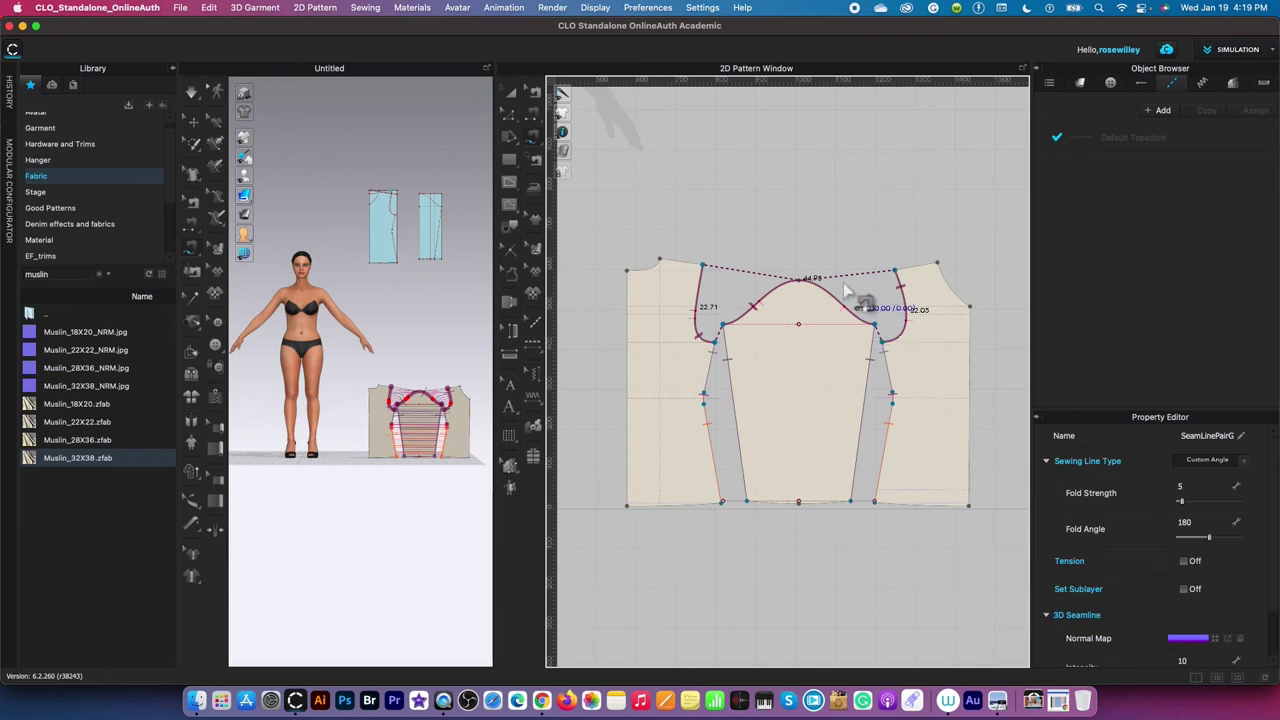
Step: Sew the back shoulder to the front shoulder, going from the neck point to the armhole on both pieces
left_click(660, 262)
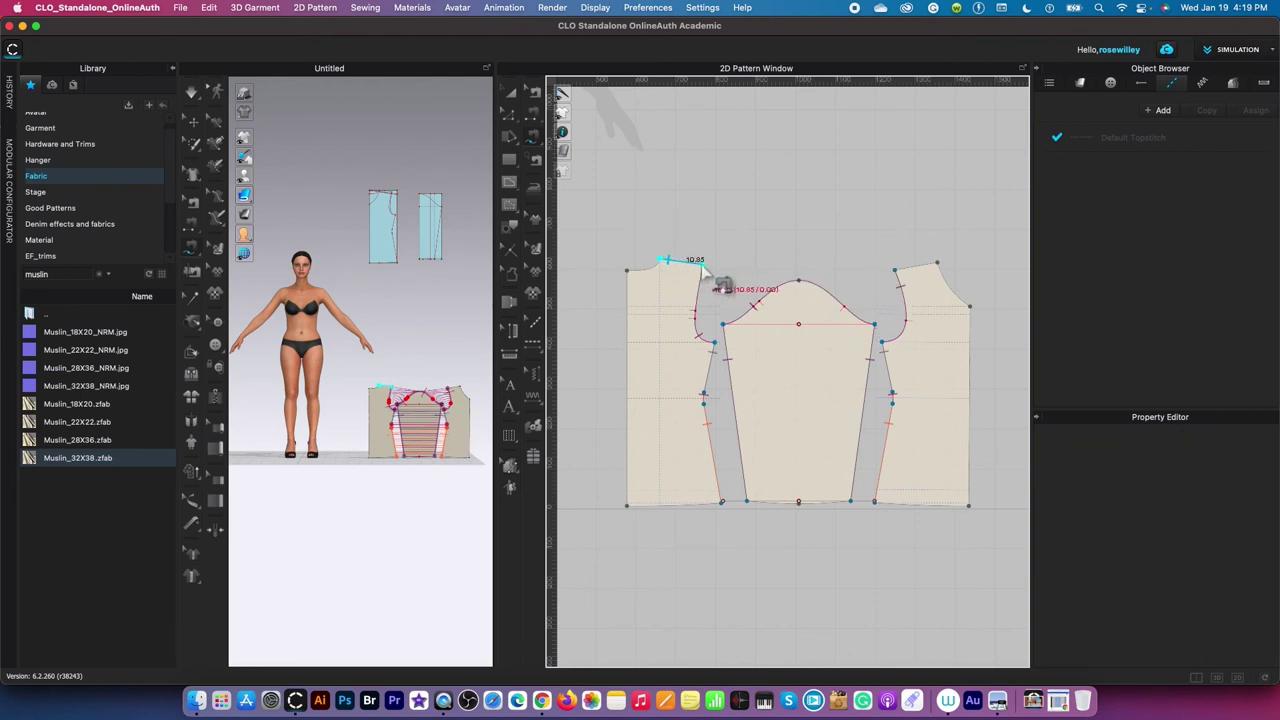
left_click(703, 265)
left_click(938, 266)
left_click(897, 270)
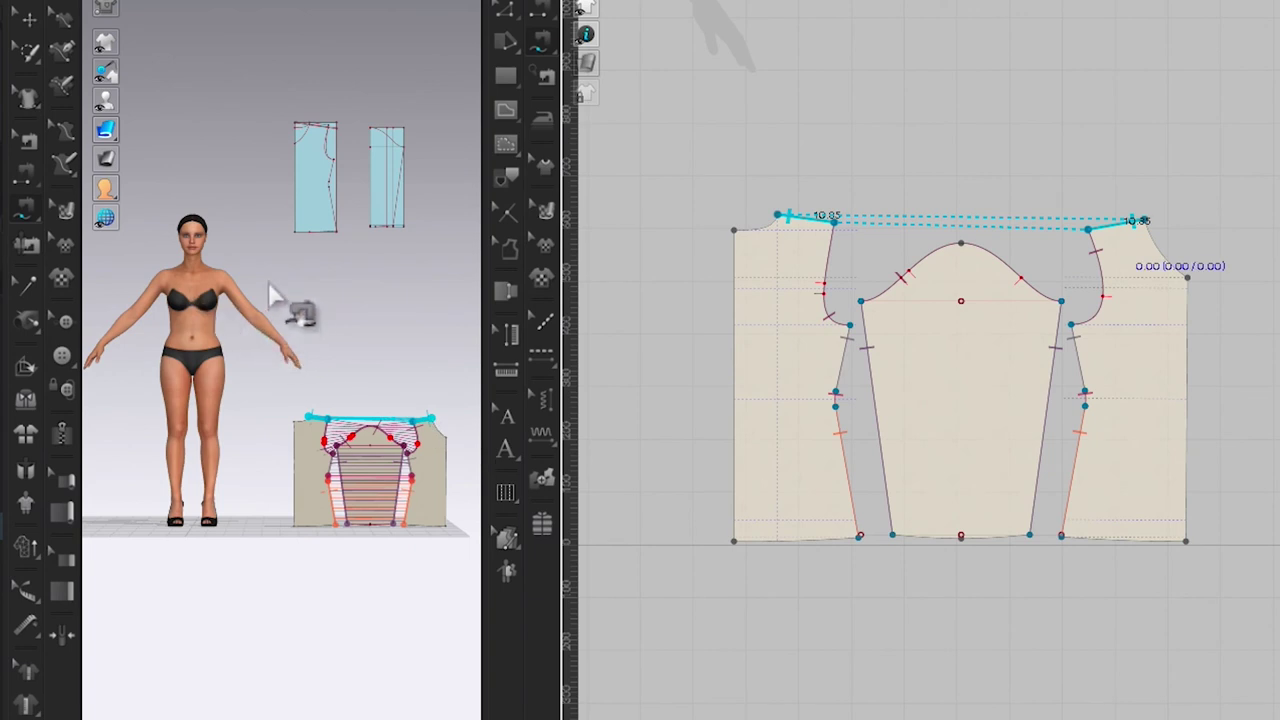
Step: Show the arrangement points on the avatar and frame its body in the 3D view
middle_click_drag(275, 280, 298, 283)
scroll(193, 290, "up", 3)
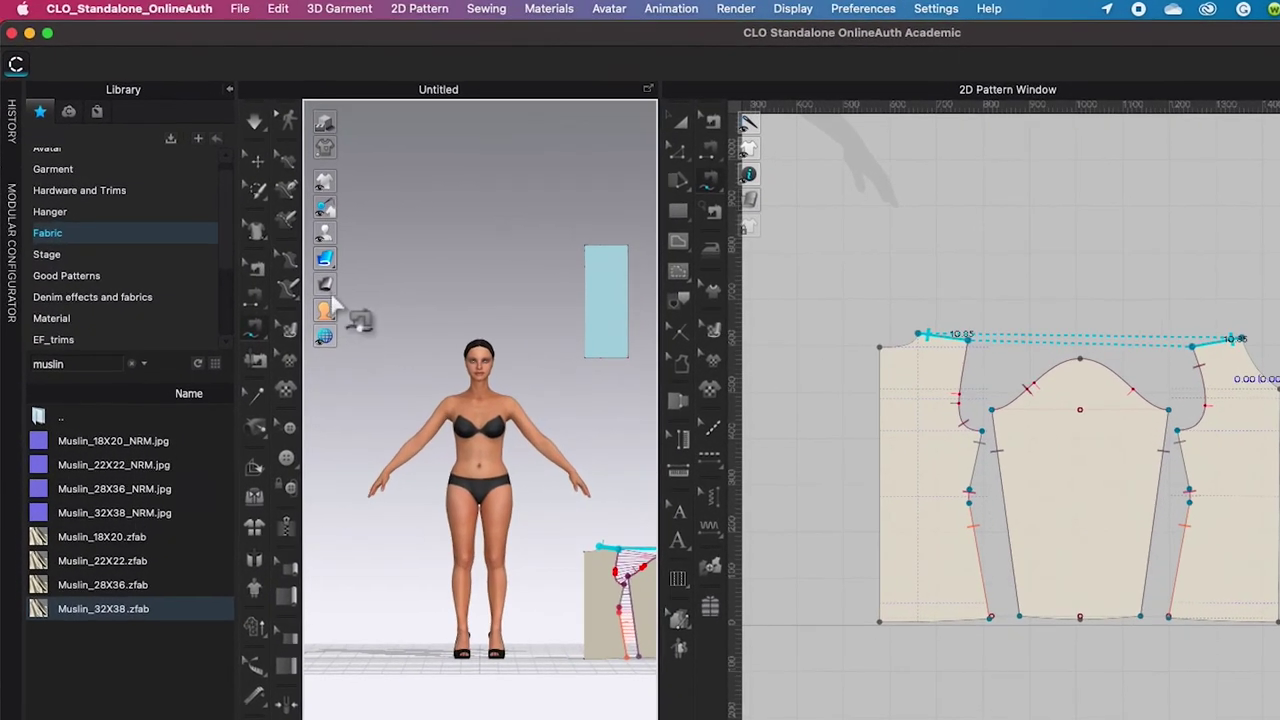
mouse_move(112, 111)
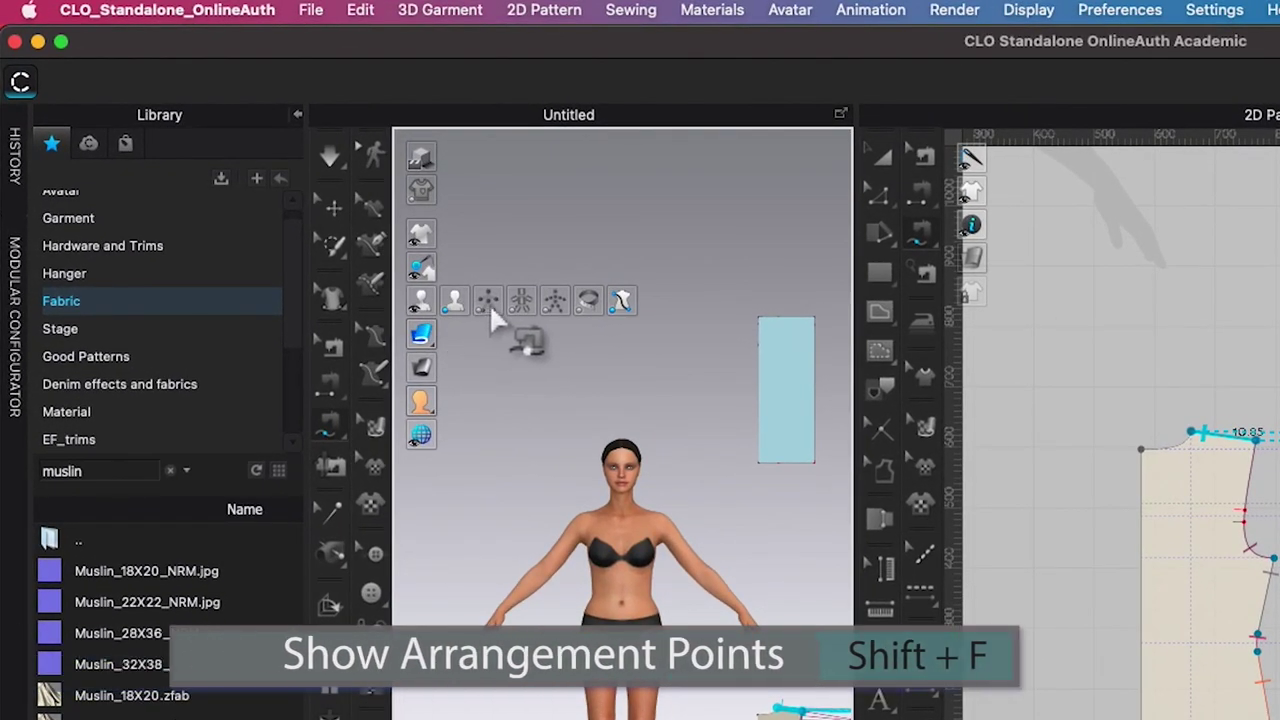
left_click(489, 303)
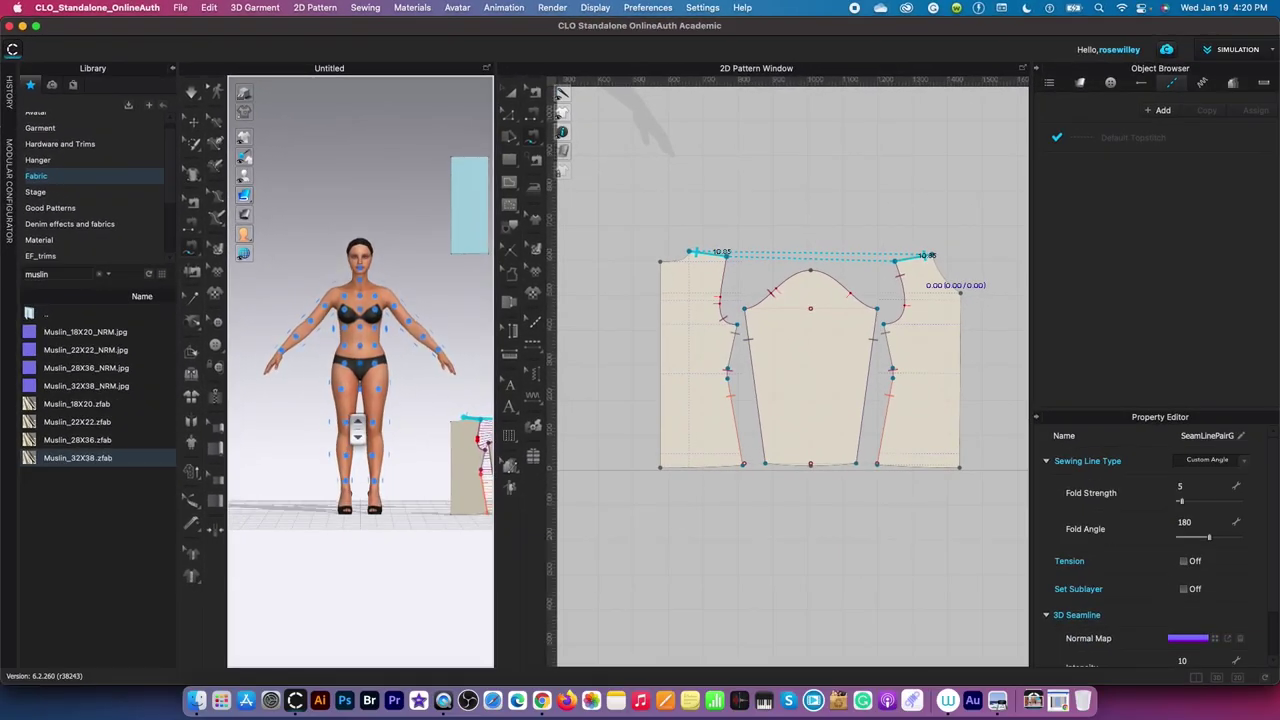
scroll(357, 428, "up", 3)
scroll(357, 428, "up", 2)
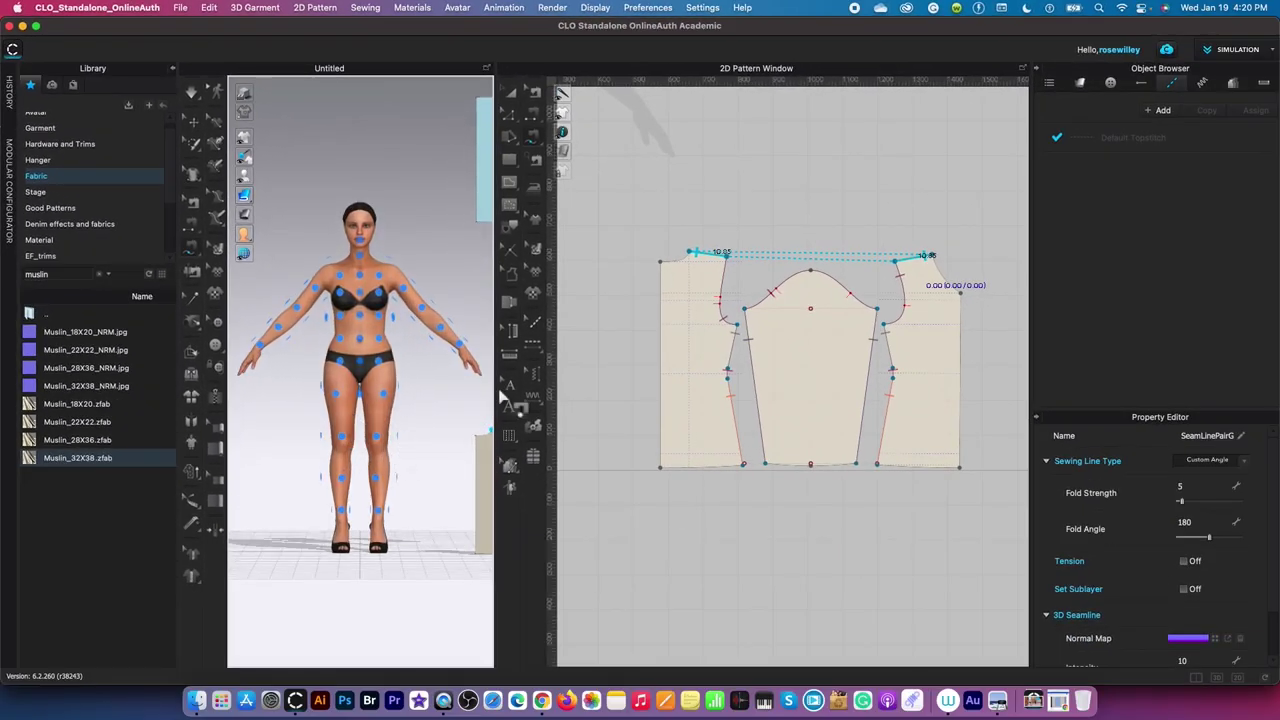
Step: Place the front bodice piece on the avatar's right front torso, using the arrangement point at the lower bust
key("a")
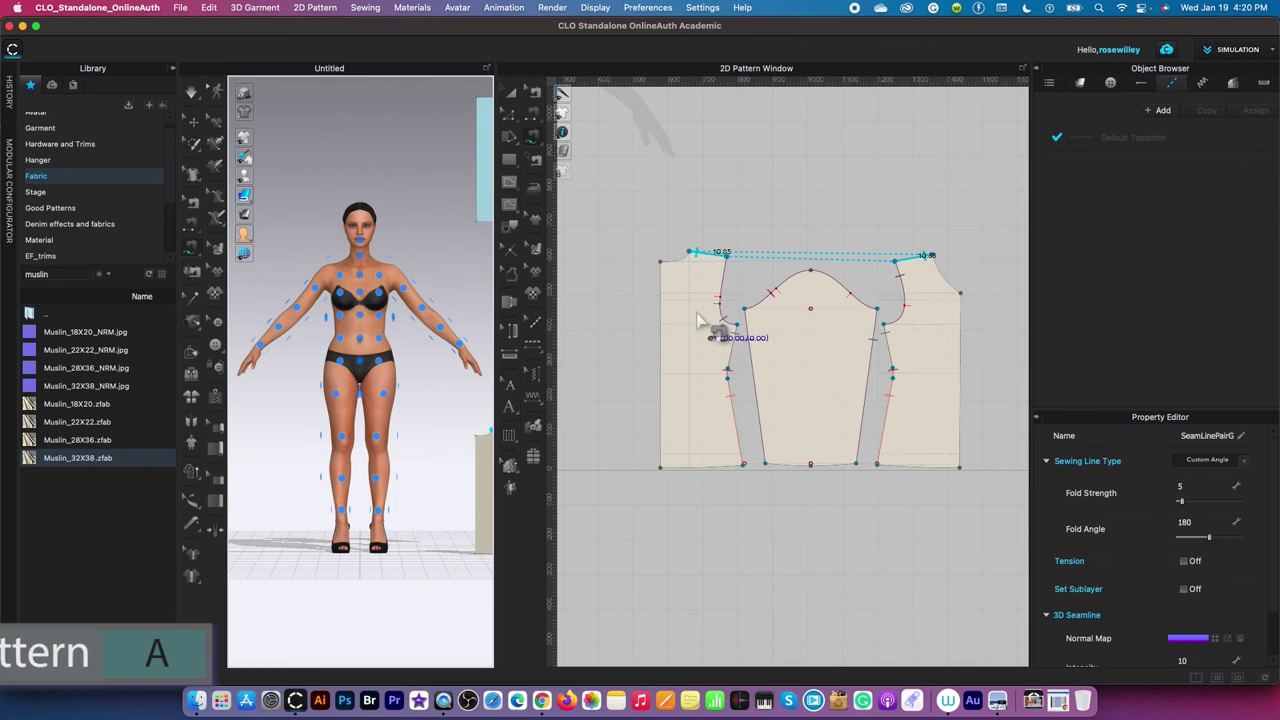
left_click(513, 95)
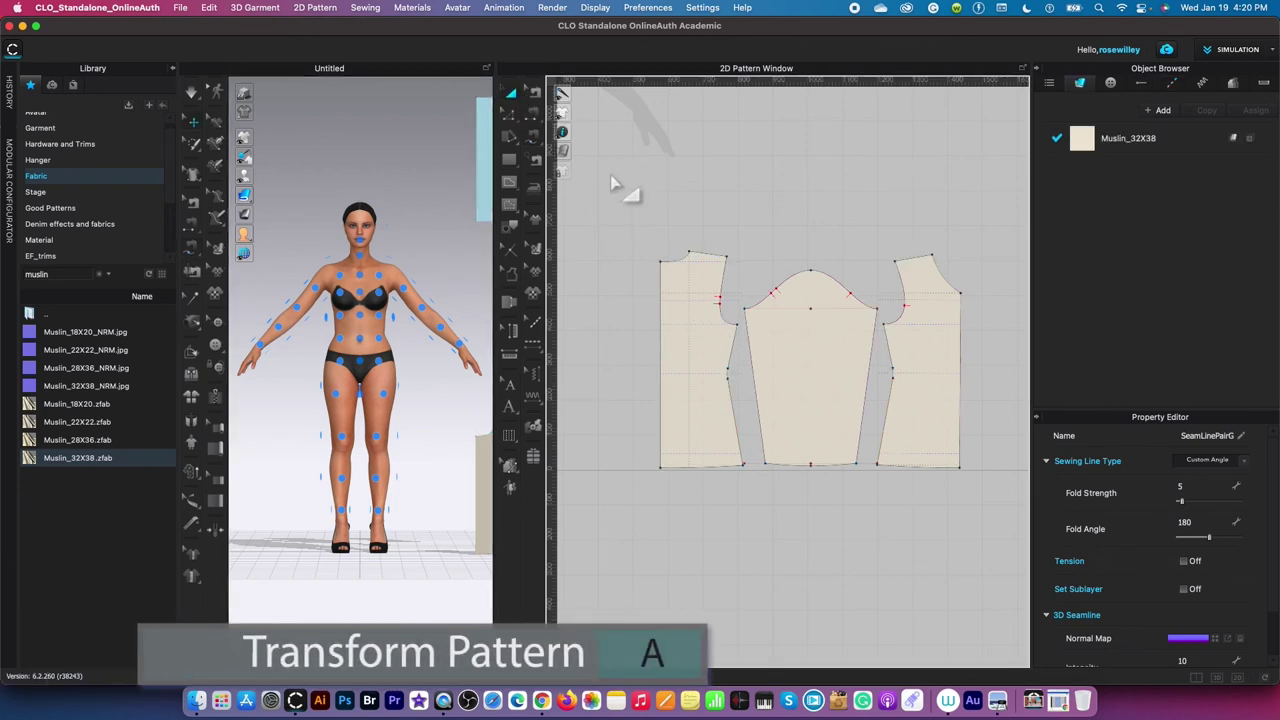
left_click(948, 375)
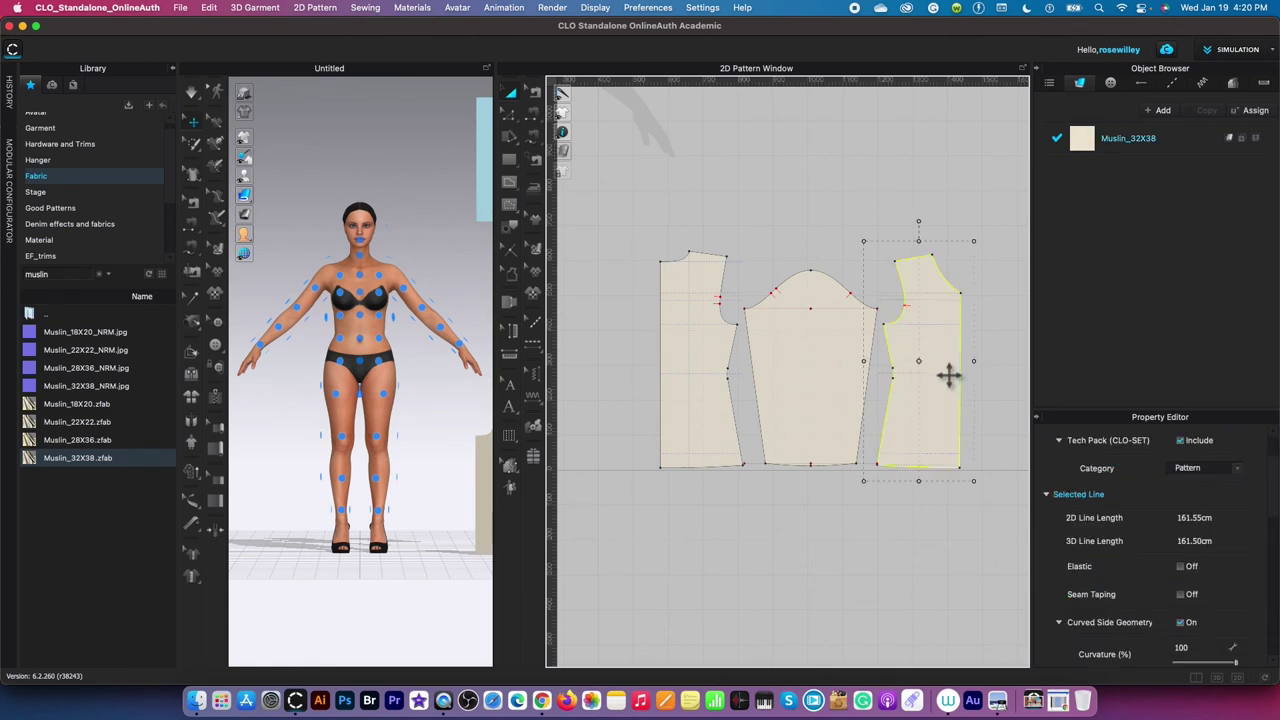
key("2")
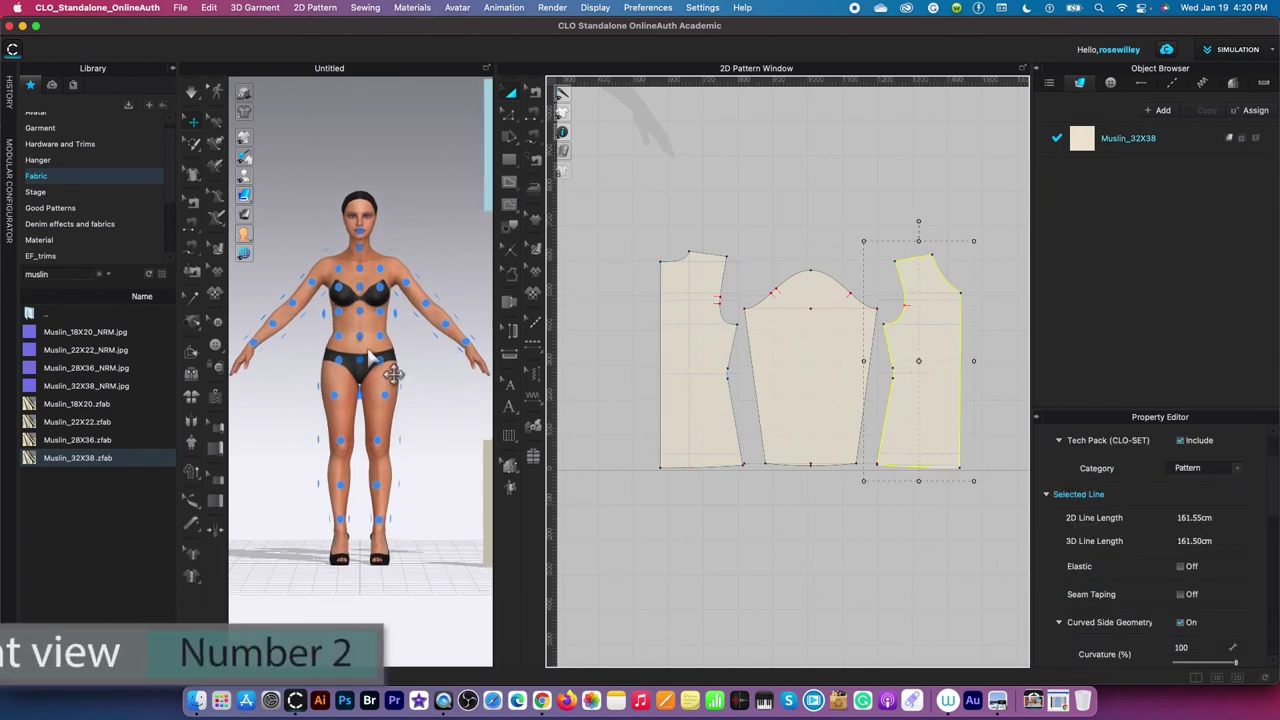
scroll(372, 358, "up", 3)
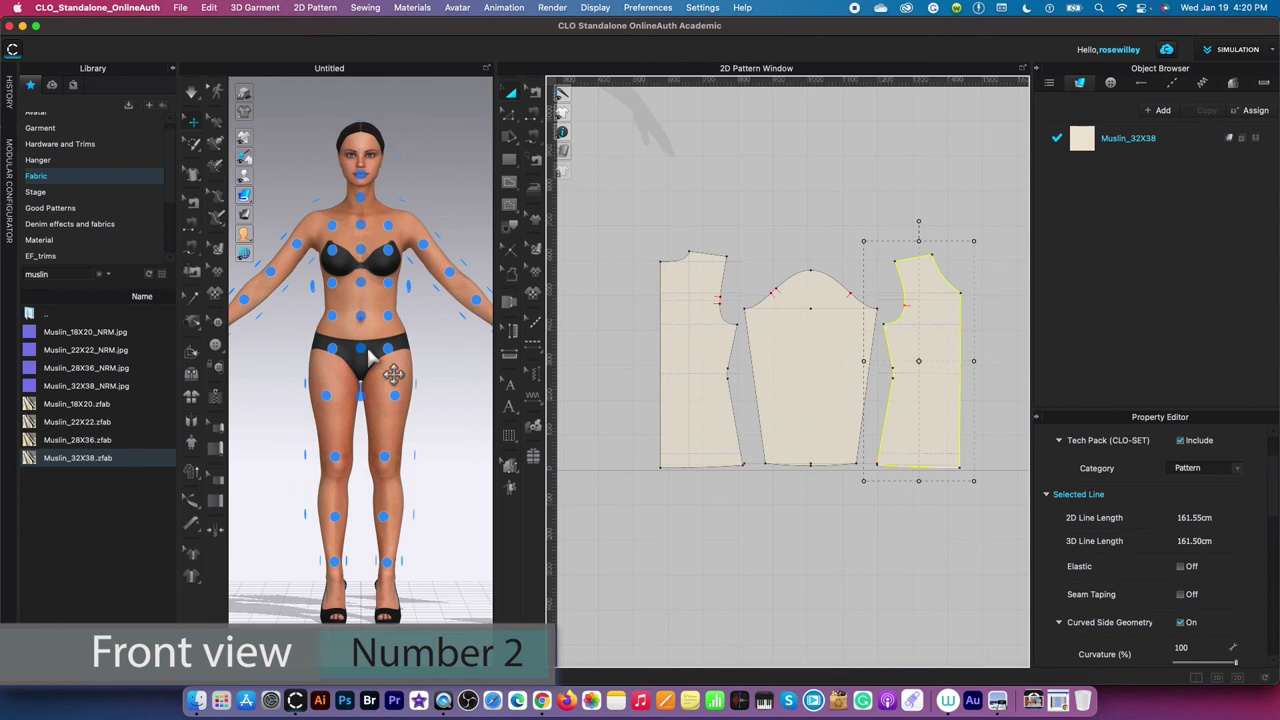
left_click(337, 293)
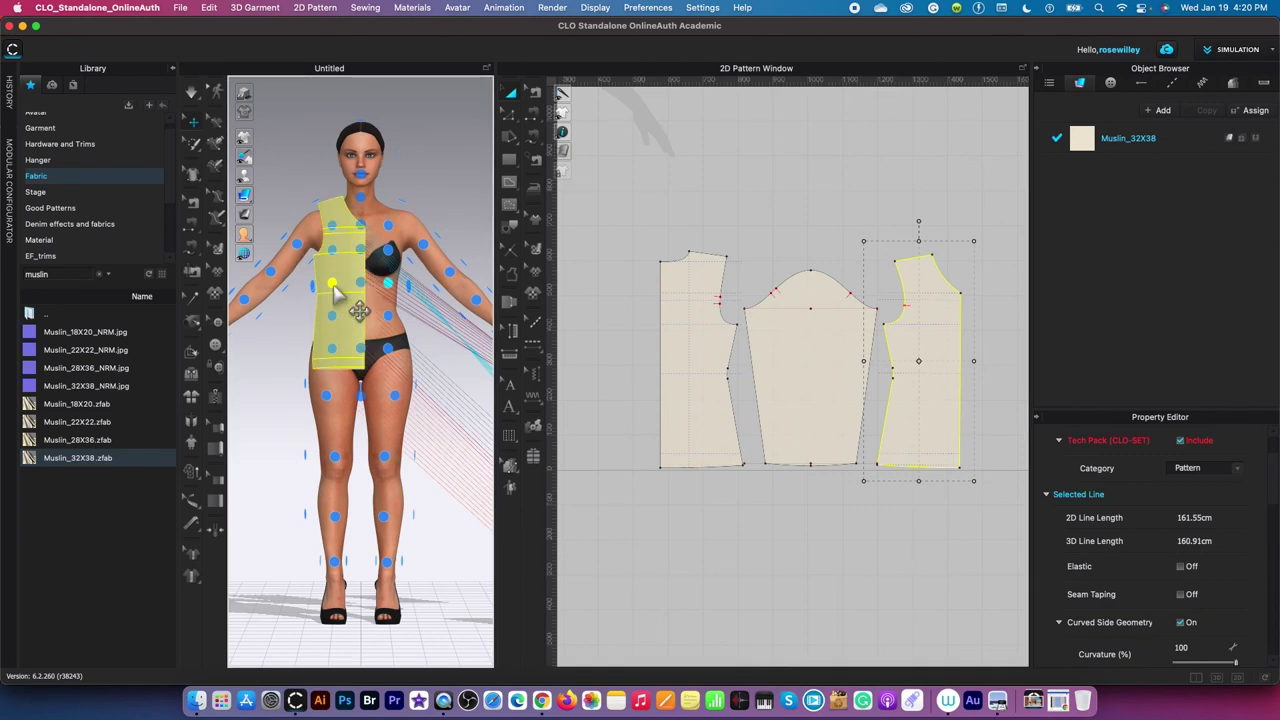
Step: Place the back bodice piece on the avatar's right mid-back arrangement point from the back view
key("8")
left_click(359, 310)
left_click(701, 350)
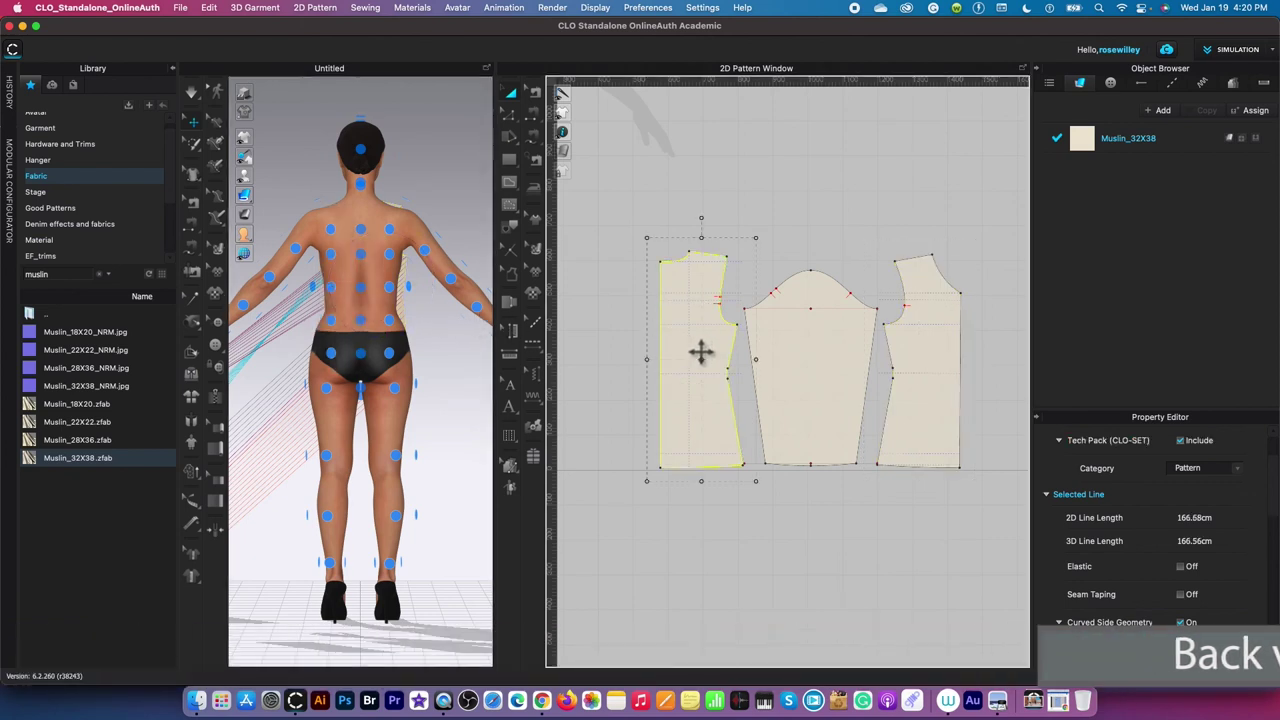
left_click(388, 290)
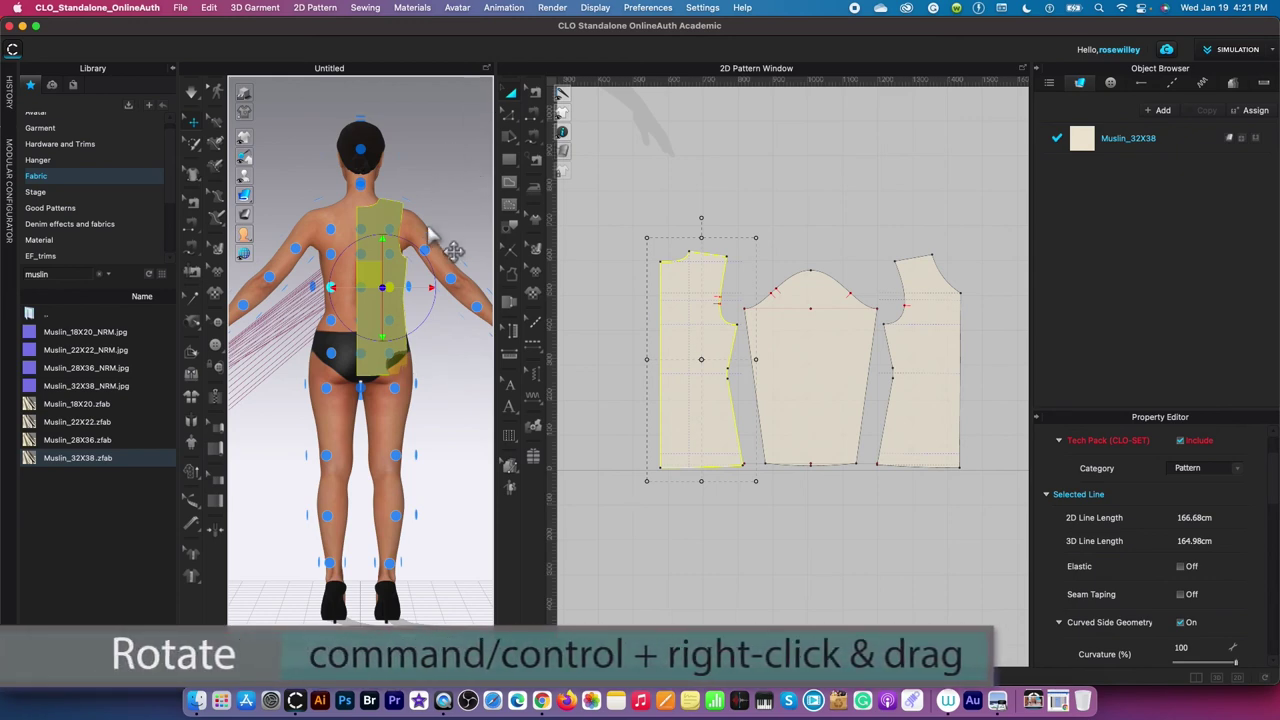
Step: Wrap the sleeve piece around the avatar's right arm with an outer arm arrangement point, and hide the arrangement points
right_click_drag(452, 415, 362, 410)
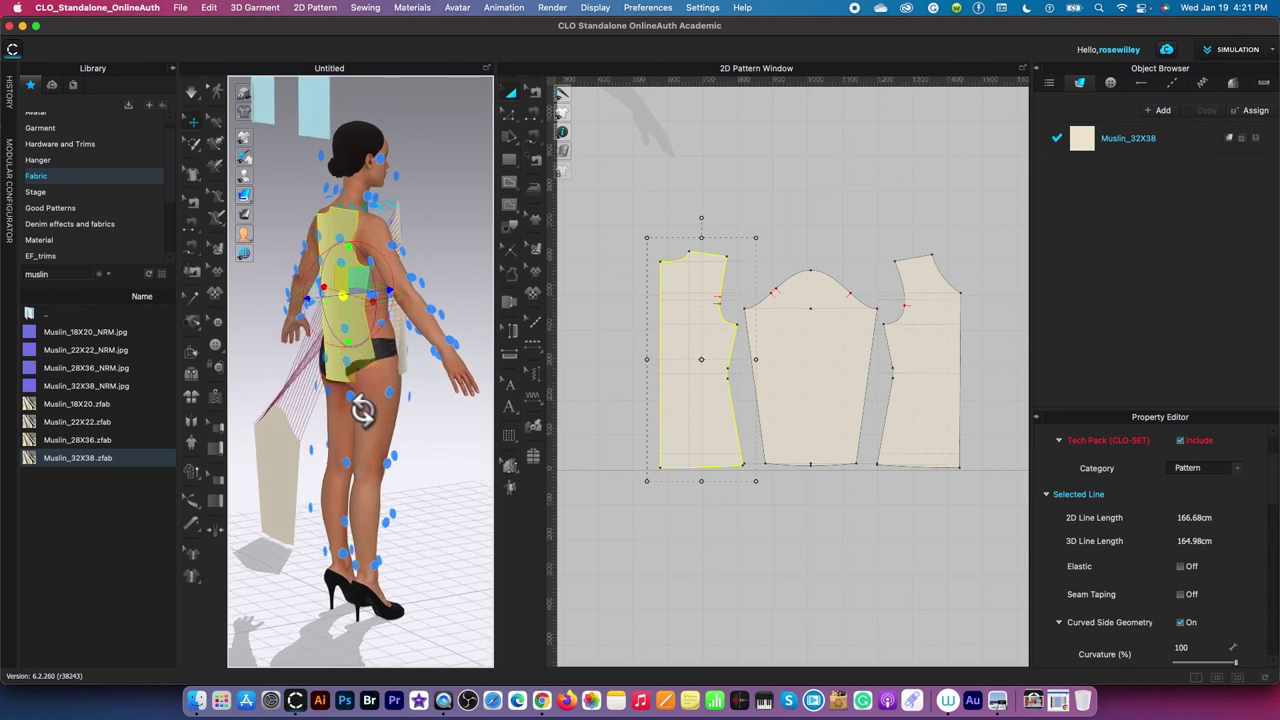
left_click(825, 367)
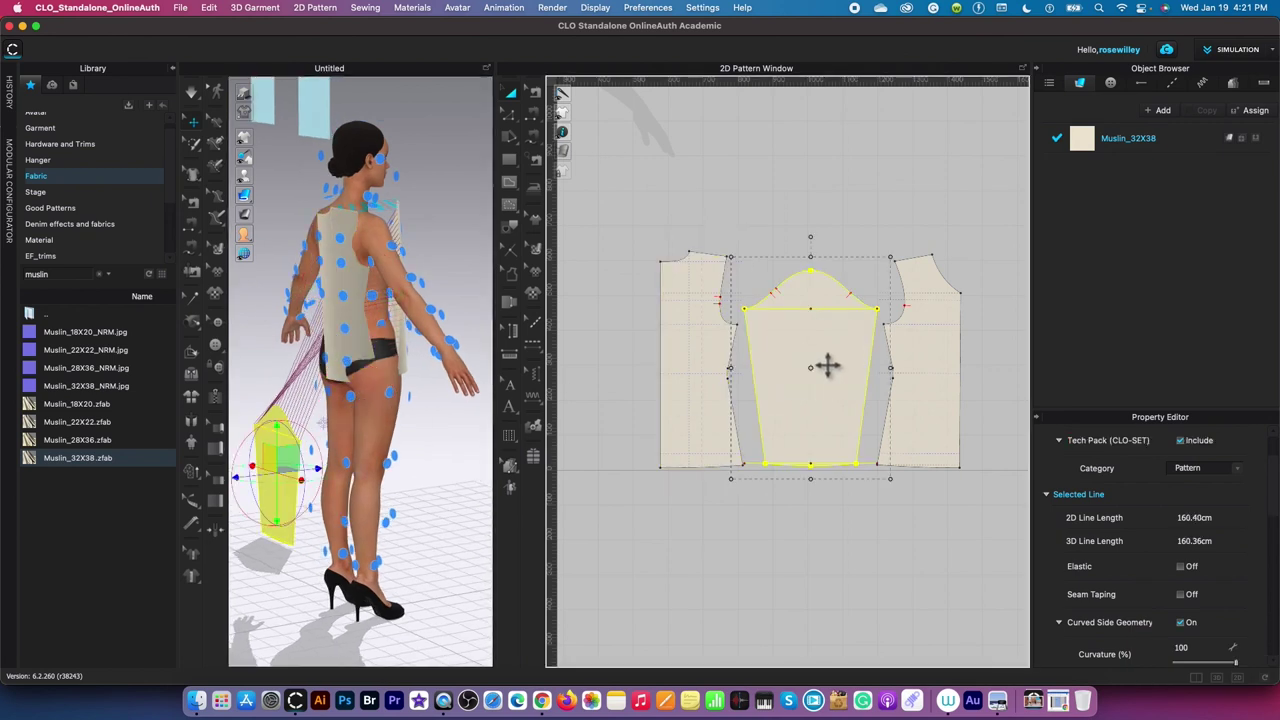
left_click(400, 245)
left_click(458, 276)
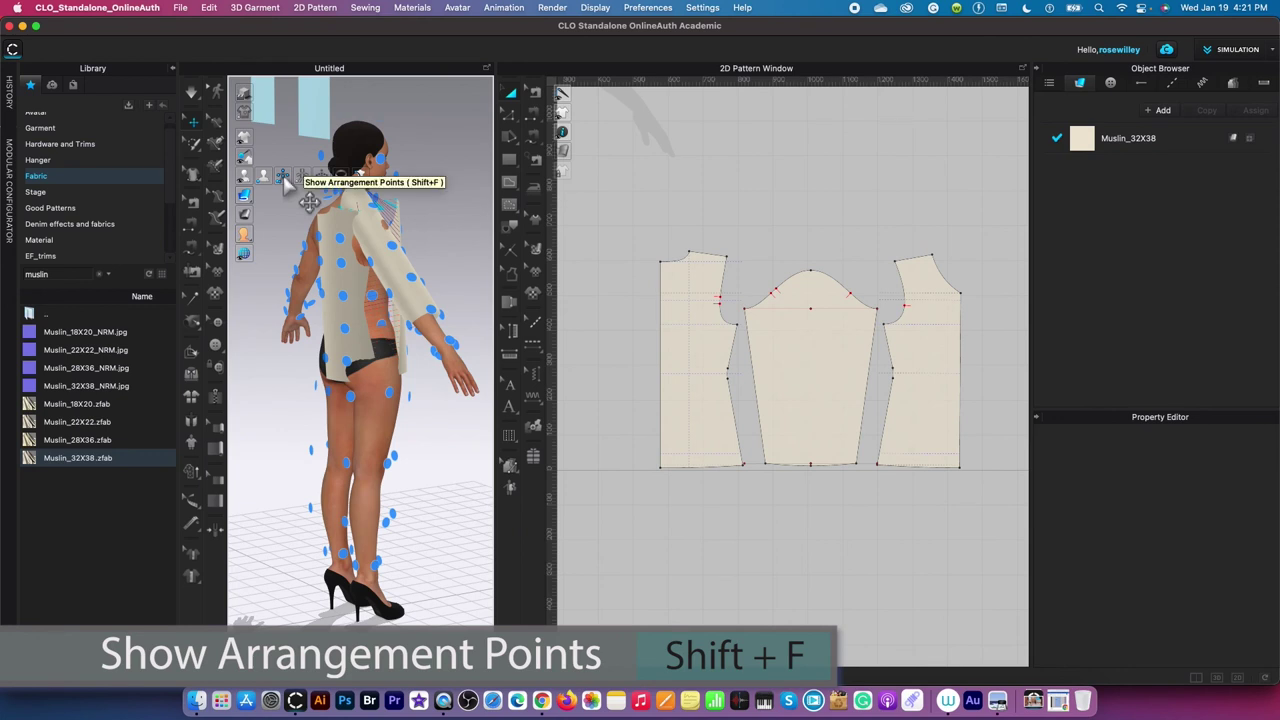
left_click(284, 177)
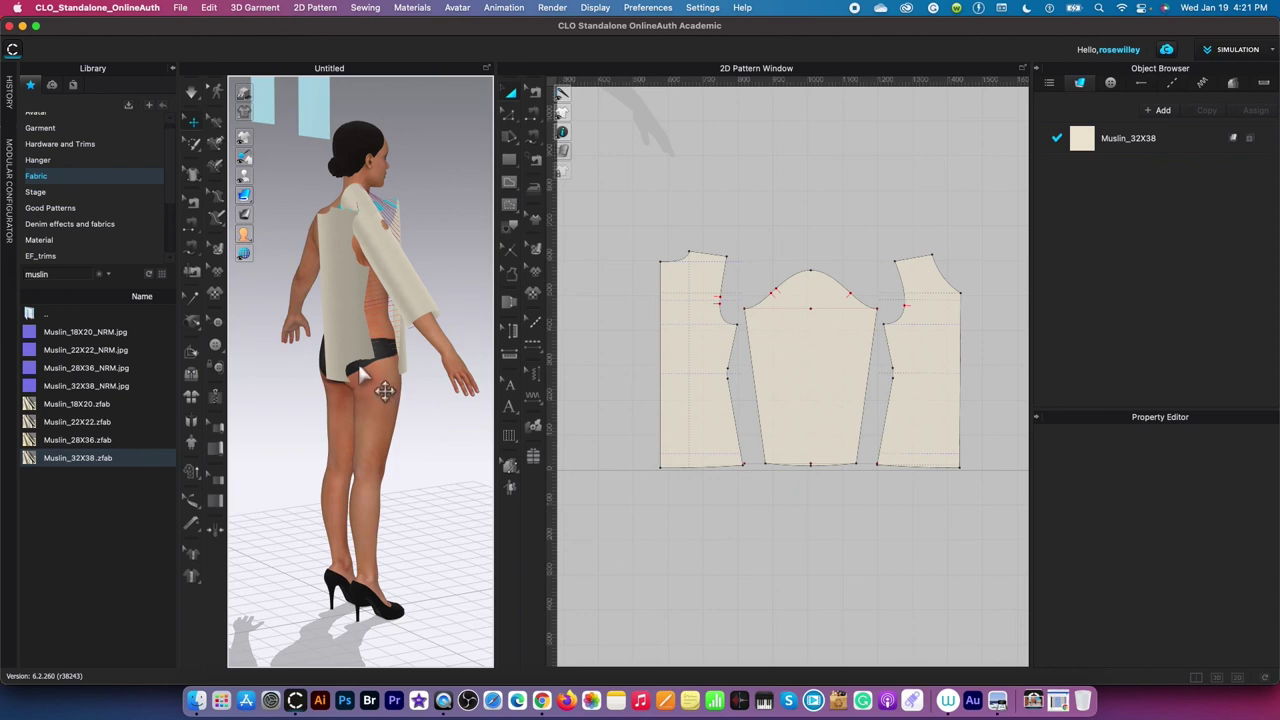
Step: Examine the placement of the back, front and sleeve pieces around the avatar's right side from the back and front
right_click_drag(336, 373, 402, 360)
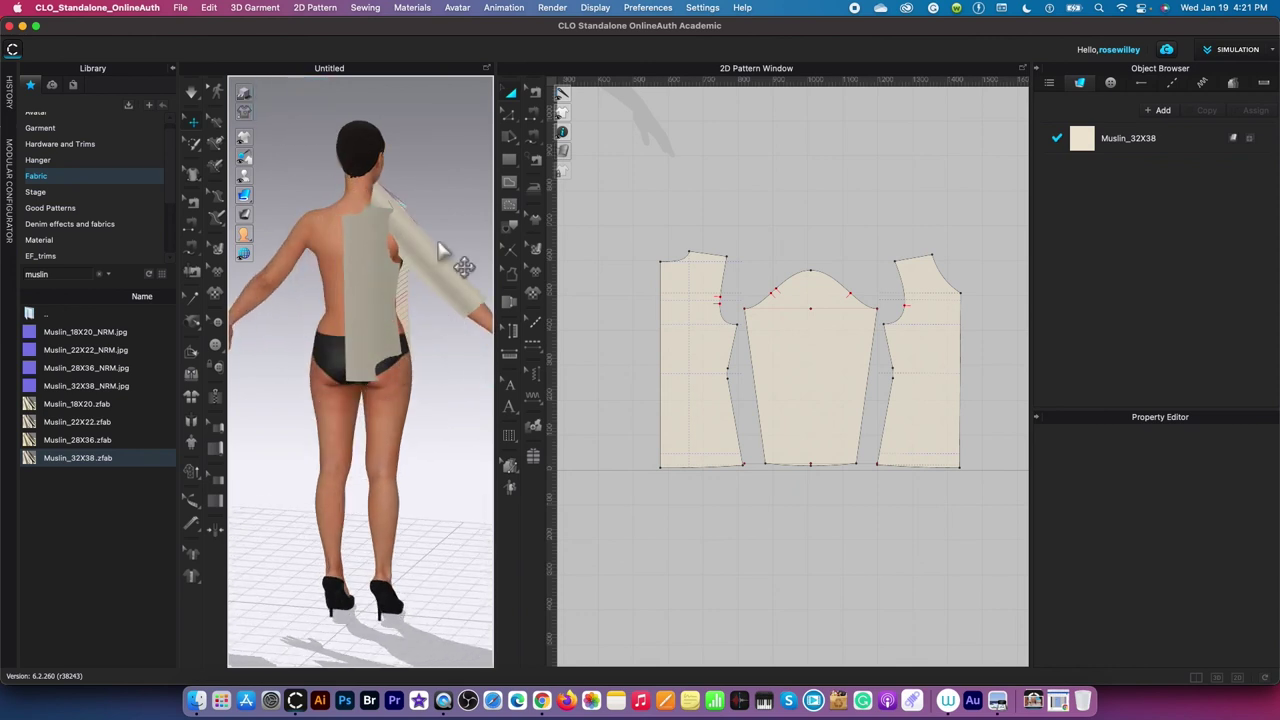
left_click_drag(427, 250, 463, 278)
mouse_move(423, 371)
right_mouse_down()
mouse_move(229, 343)
mouse_move(443, 363)
right_mouse_up()
left_click(397, 350)
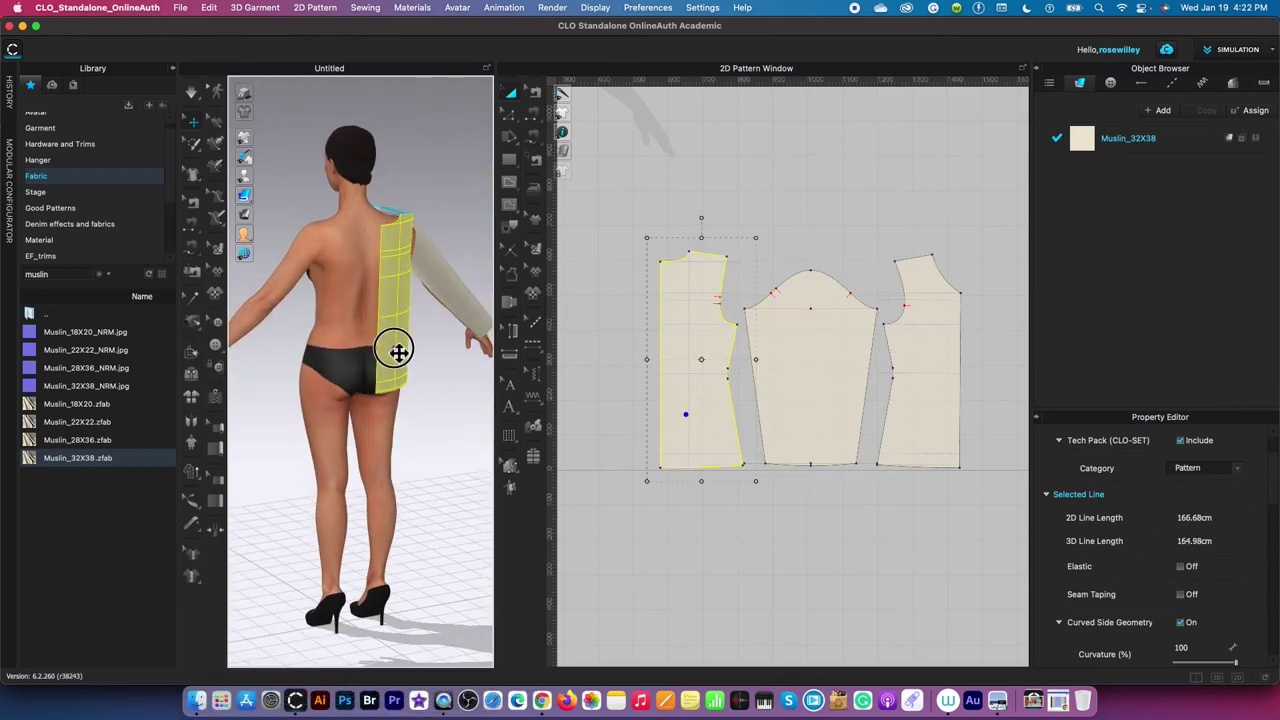
right_click_drag(433, 380, 356, 360)
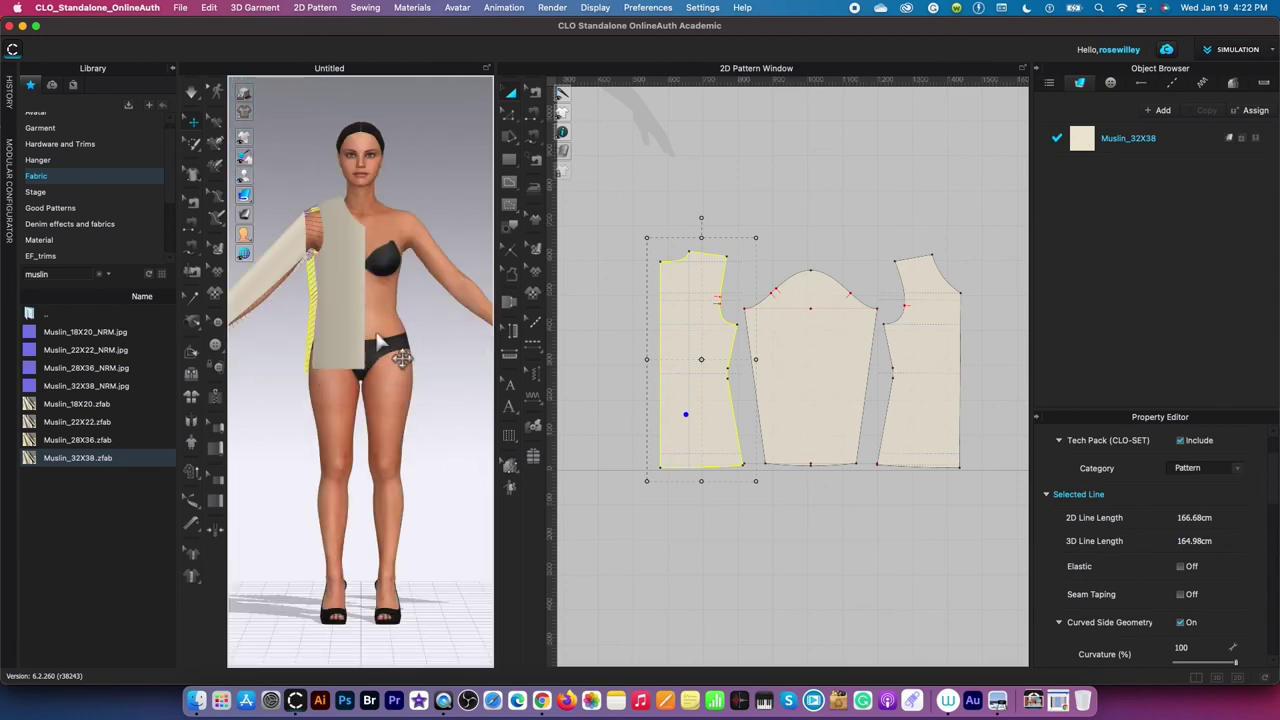
right_click_drag(380, 343, 277, 343)
right_click_drag(430, 323, 279, 320)
scroll(400, 400, "down", 5)
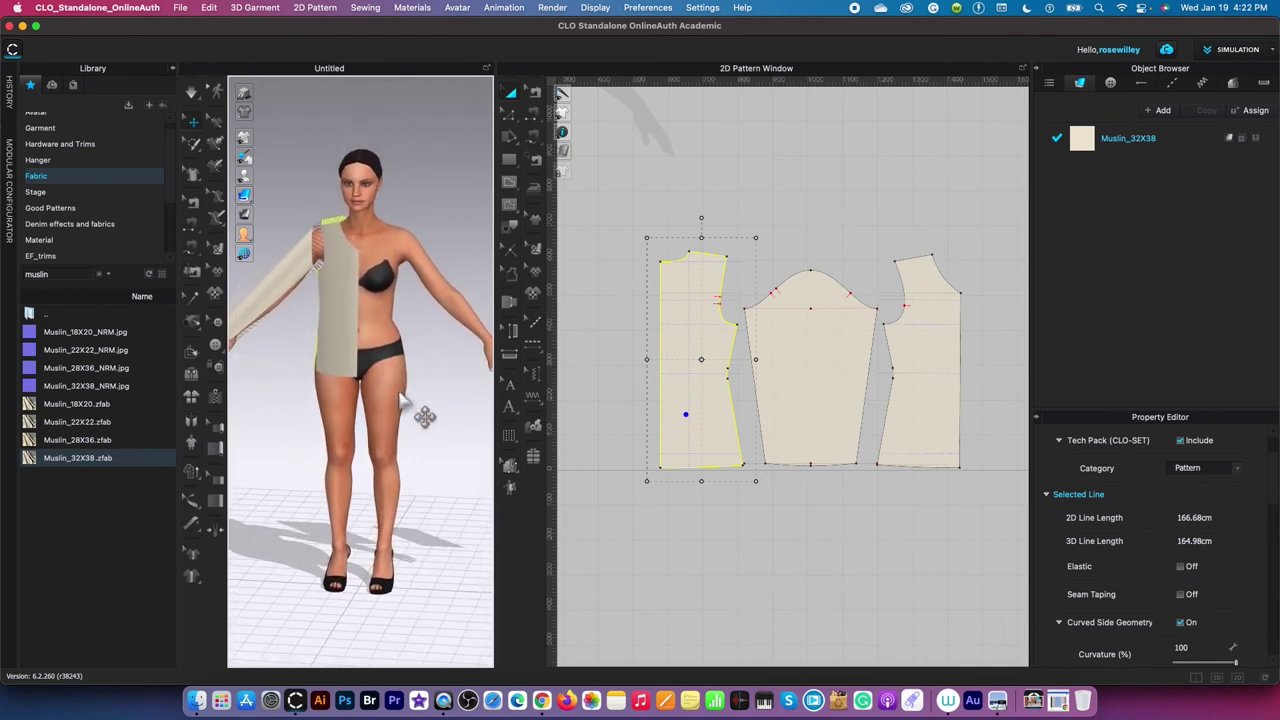
Step: Mirror the front, back and sleeve pieces together as Symmetric Pattern (with Sewing), placing the copies beside the originals in the 2D pattern
left_click_drag(612, 160, 1005, 490)
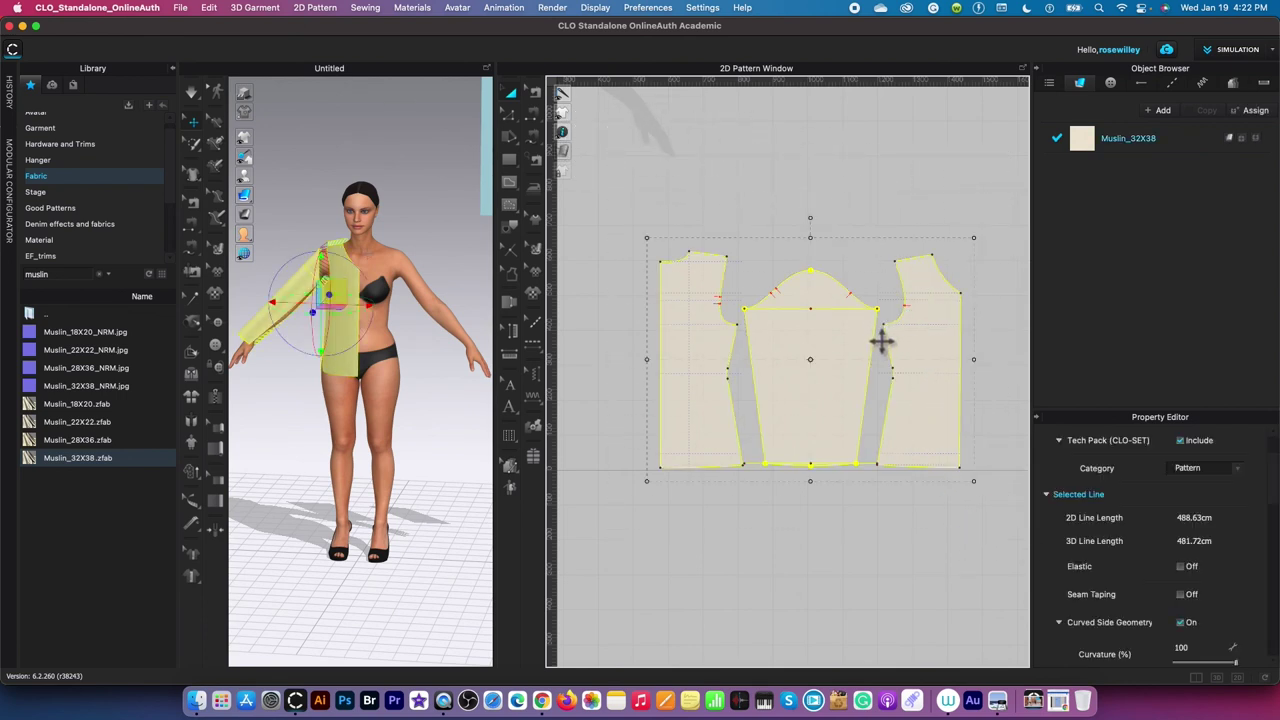
scroll(869, 341, "down", 5)
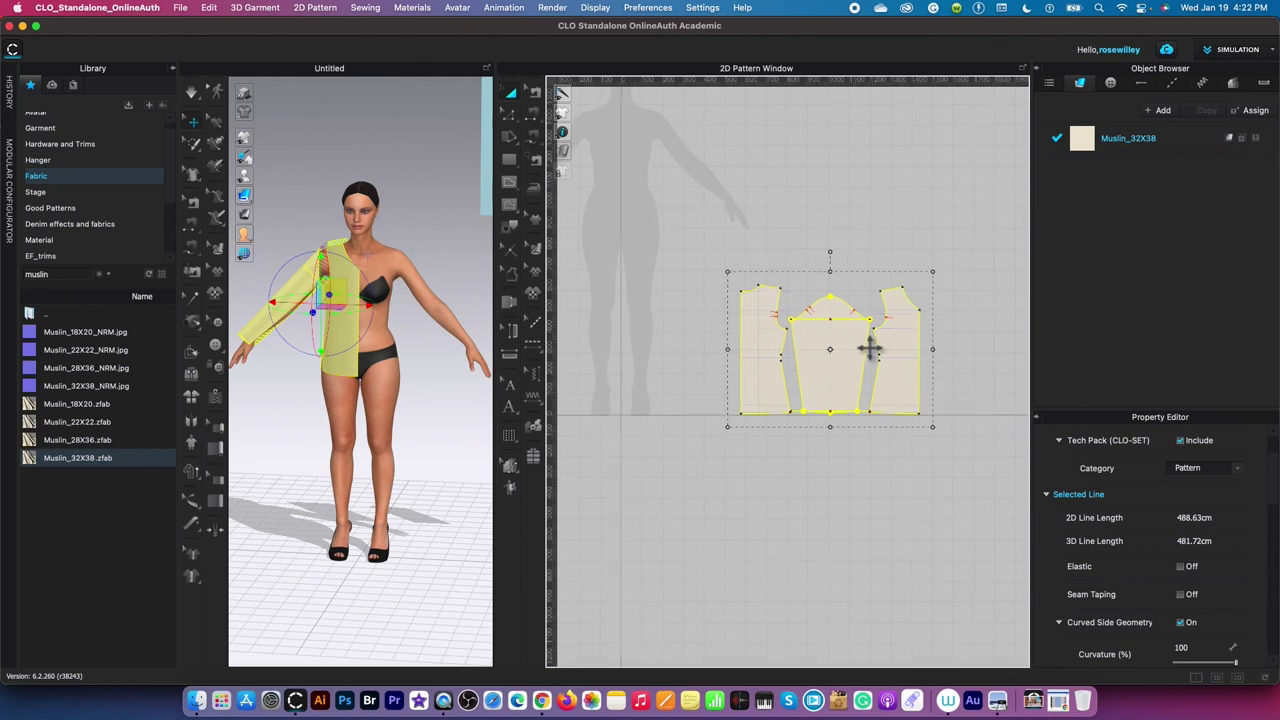
right_click_drag(829, 480, 760, 486)
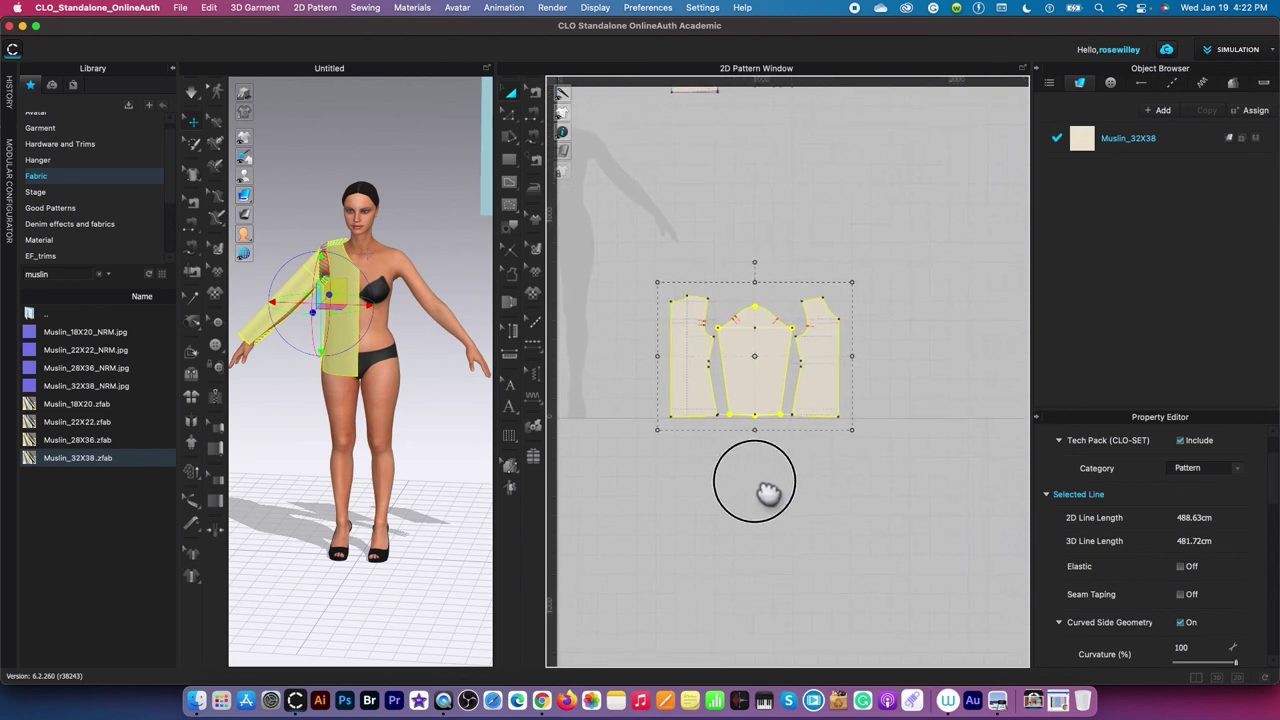
right_click(793, 373)
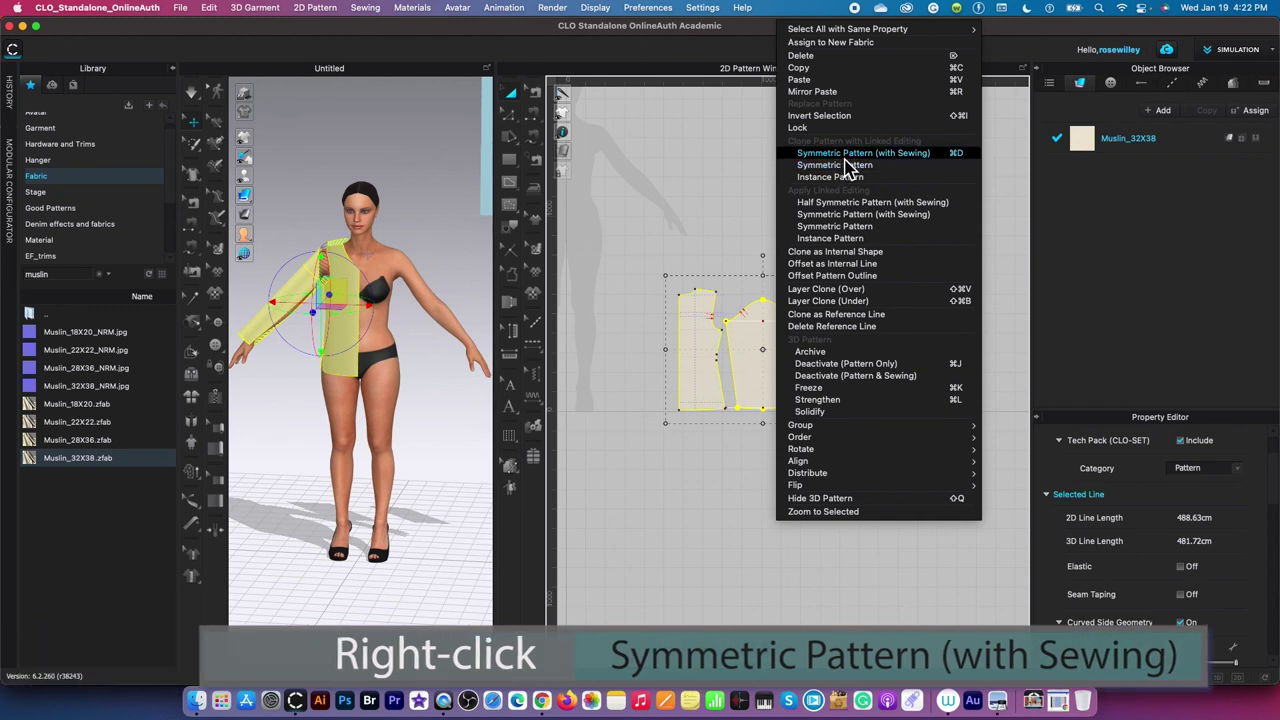
left_click(906, 156)
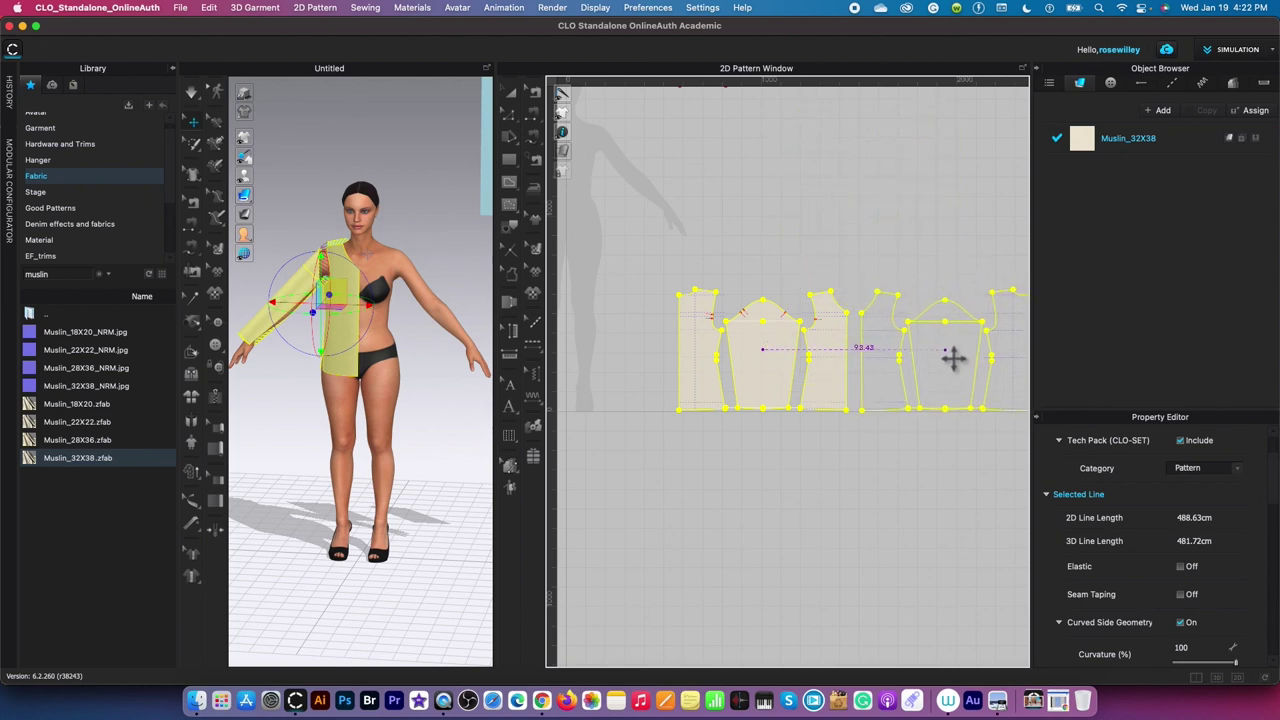
left_click(948, 360)
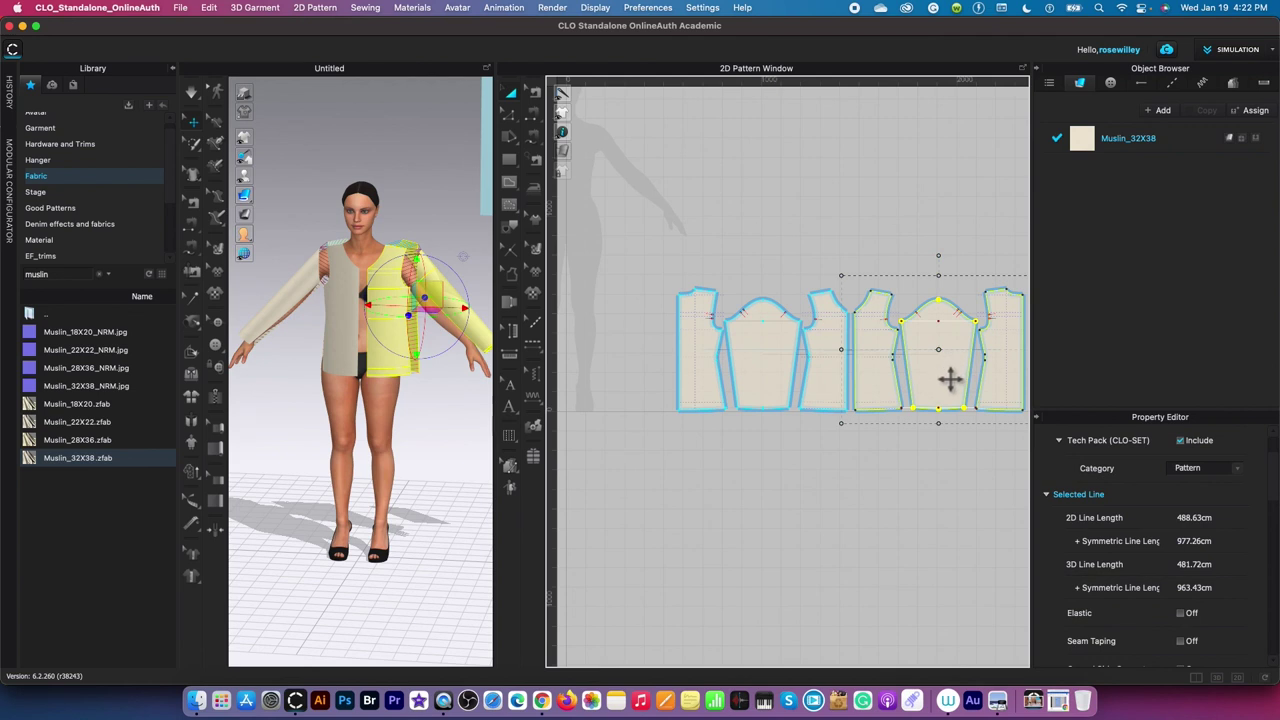
scroll(948, 378, "down", 2)
middle_click_drag(887, 530, 676, 505)
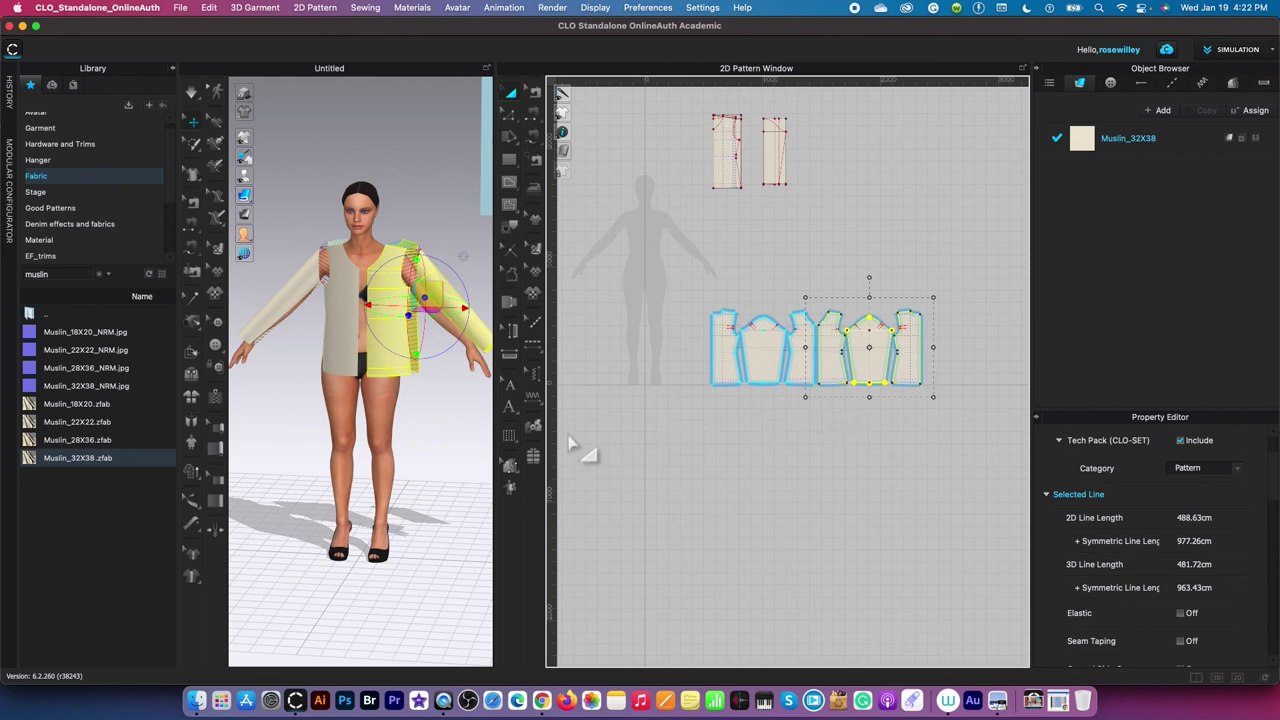
Step: Shift the mirrored half sideways on the avatar so its center edges meet the original half, adjusting from the back and front views
scroll(443, 402, "up", 5)
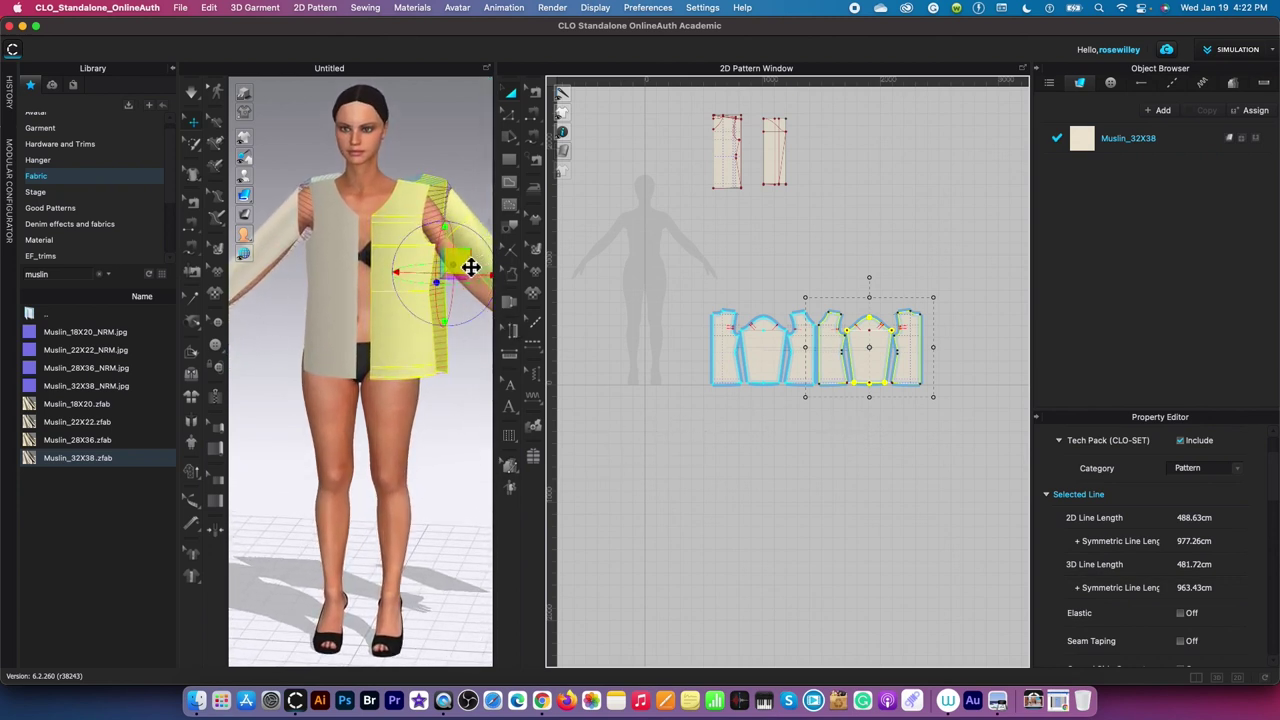
left_click_drag(473, 265, 459, 270)
right_click_drag(453, 398, 297, 394)
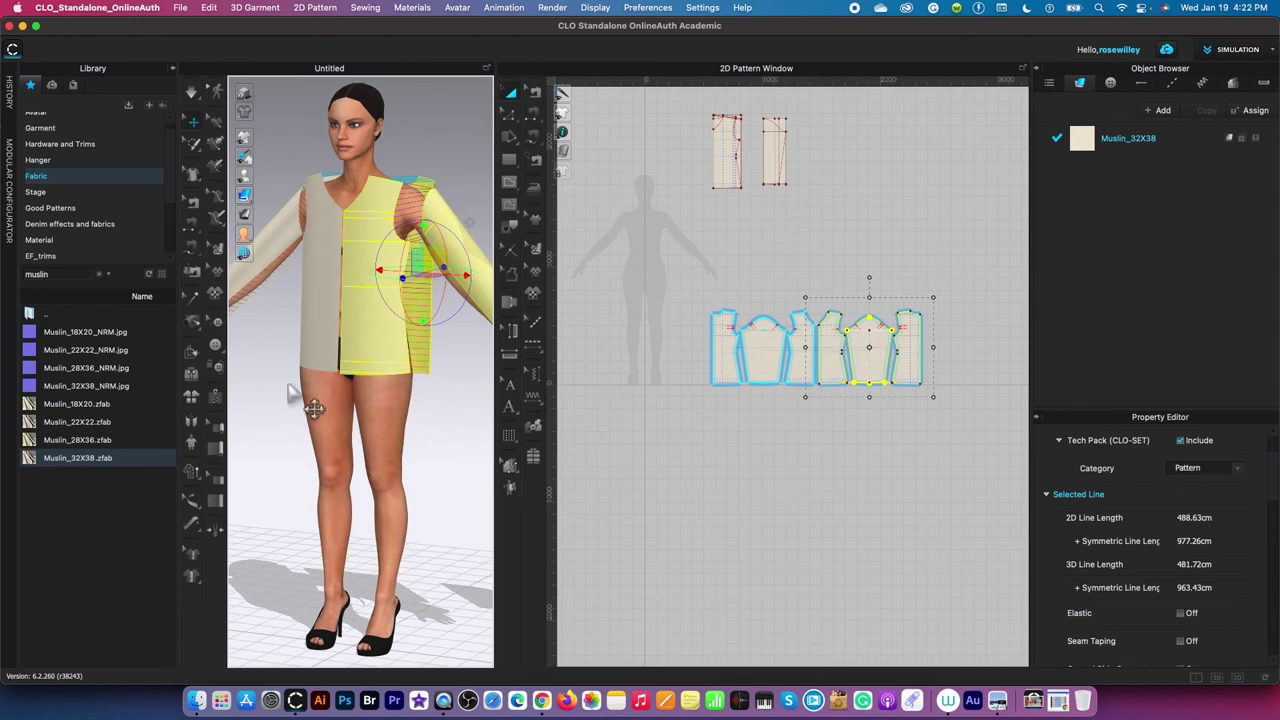
key("8")
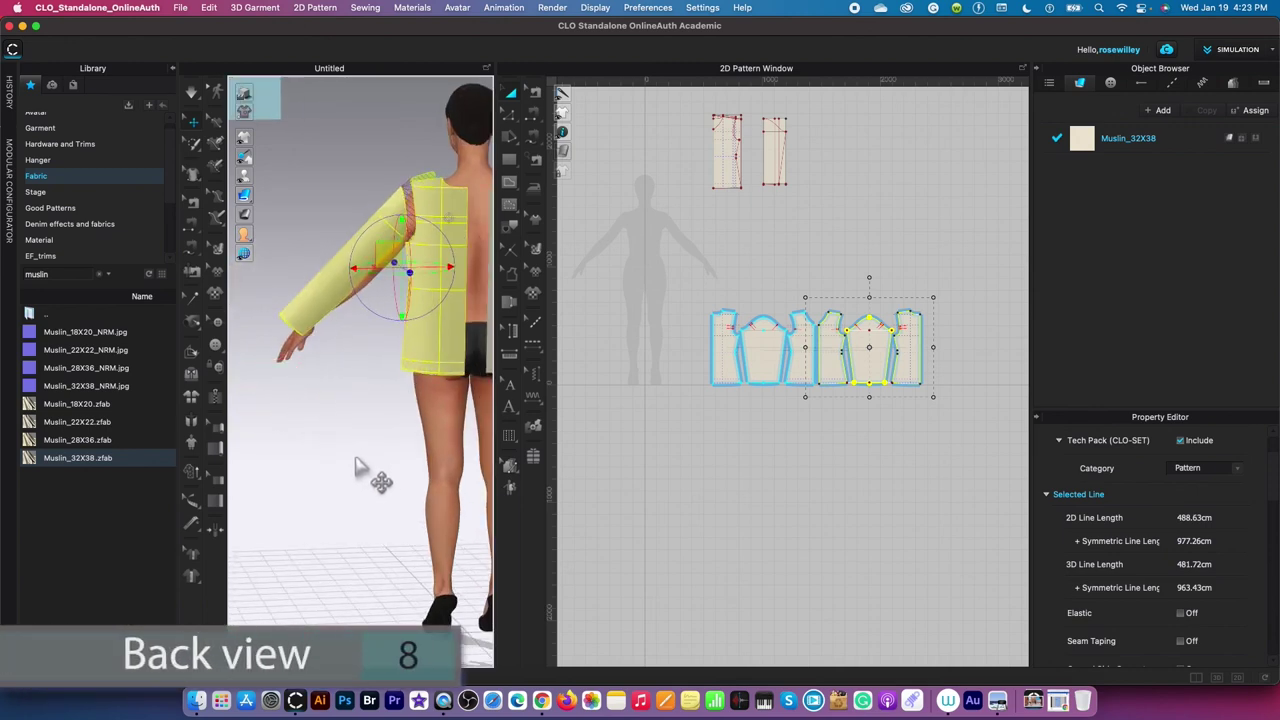
key("8")
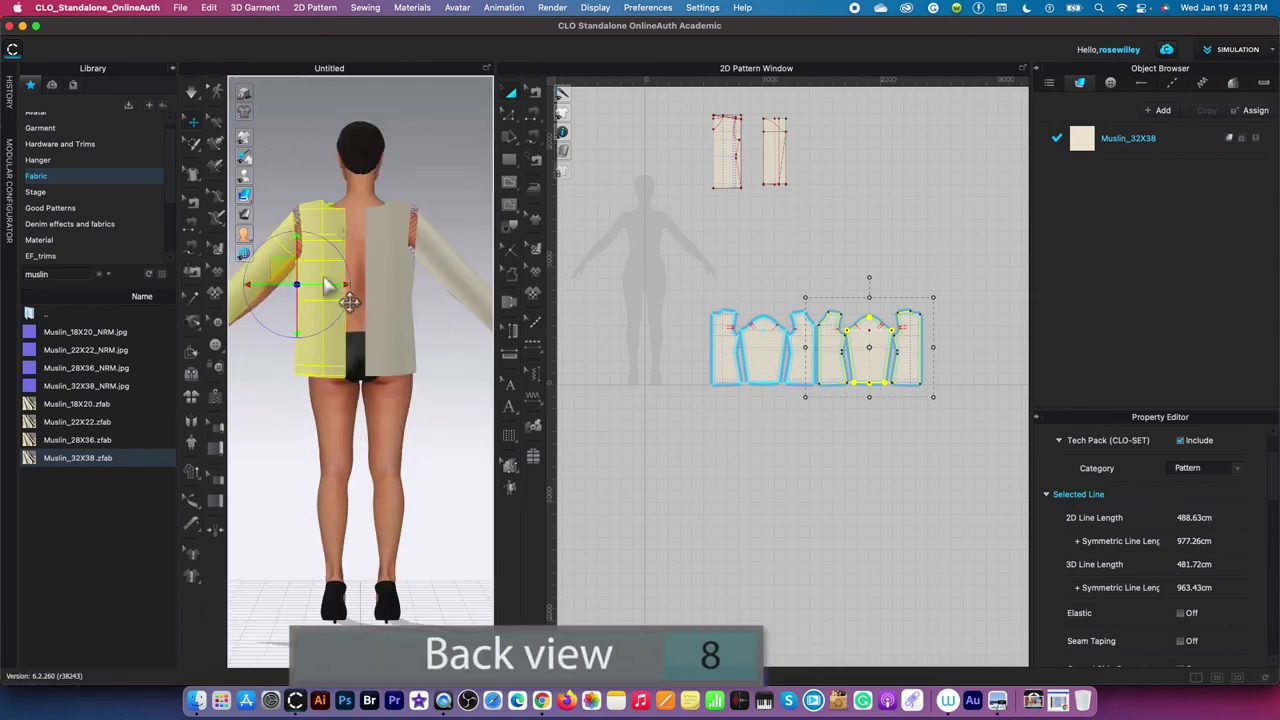
left_click_drag(294, 277, 306, 280)
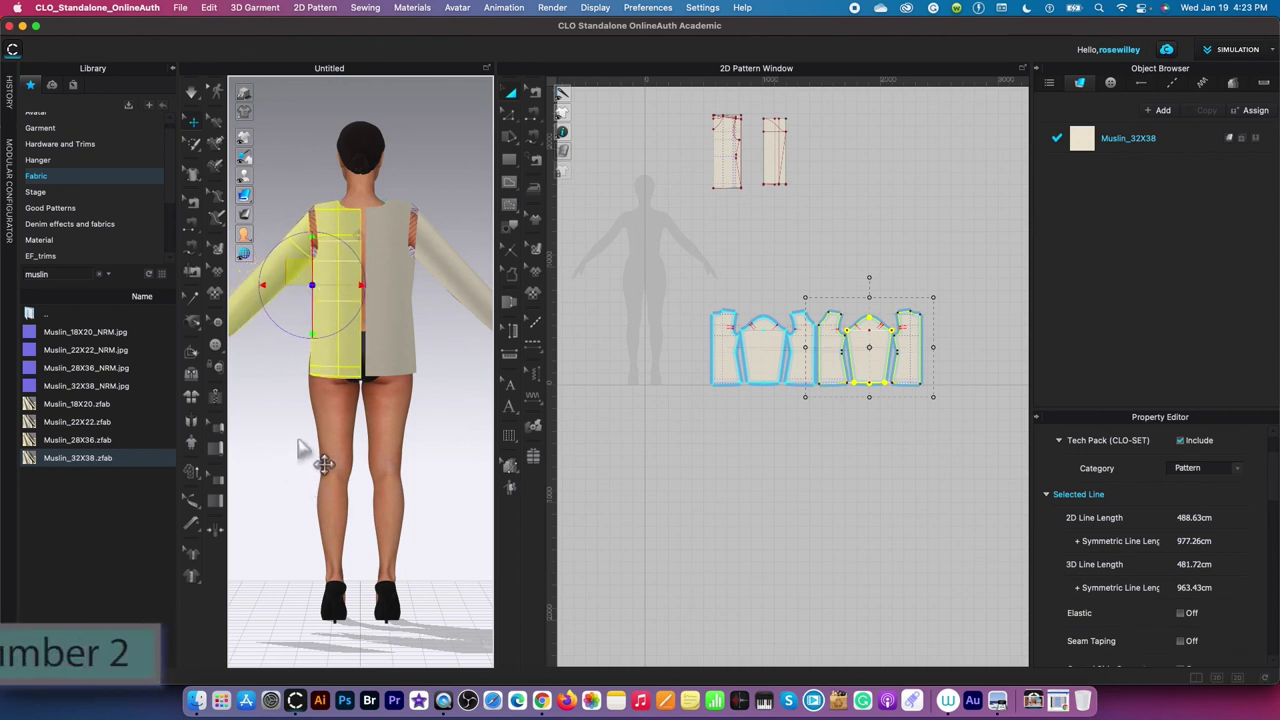
key("2")
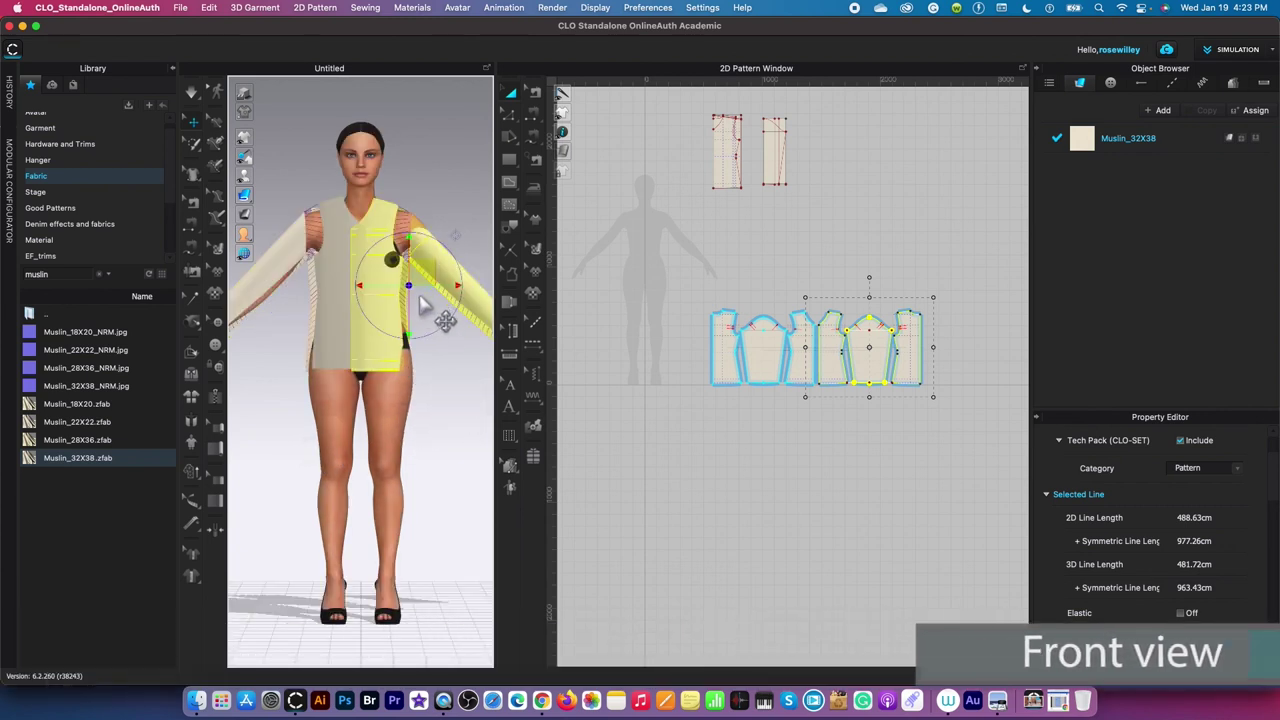
left_click_drag(430, 274, 448, 272)
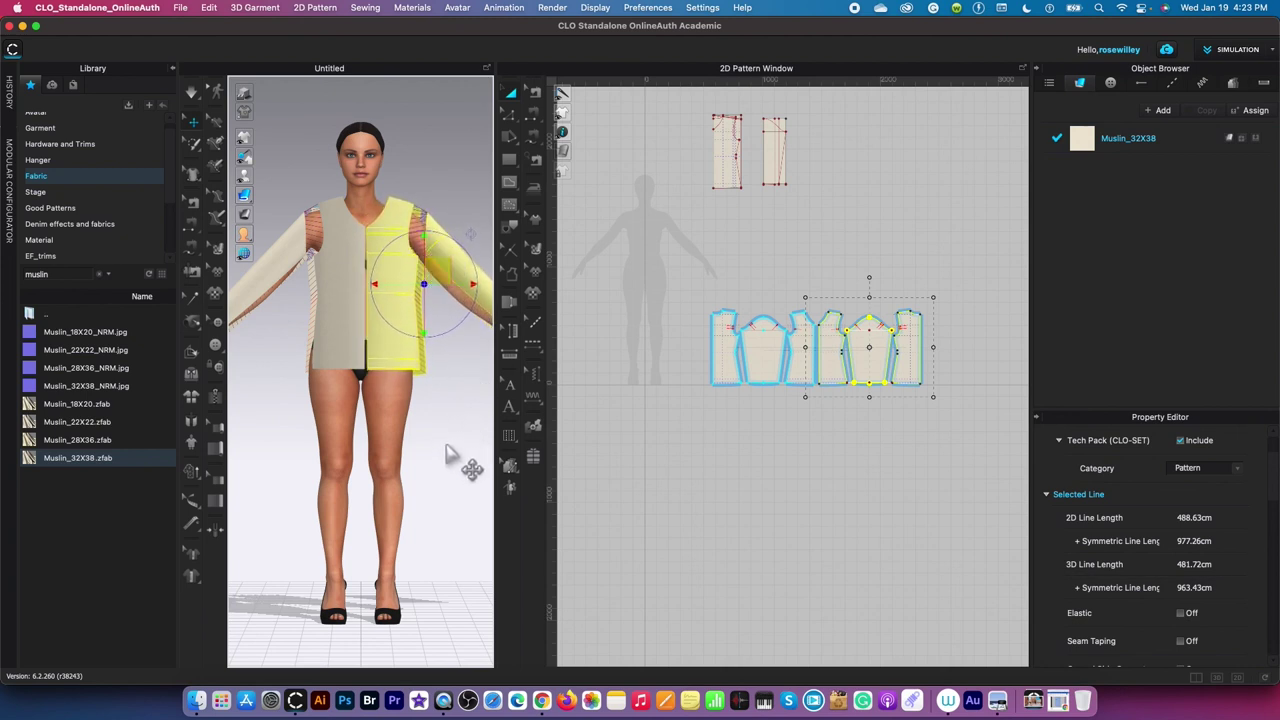
Step: Examine the arrangement of the left back piece, left sleeve and both front pieces around the avatar
left_click(447, 455)
right_click_drag(443, 414, 423, 394)
left_click(337, 303)
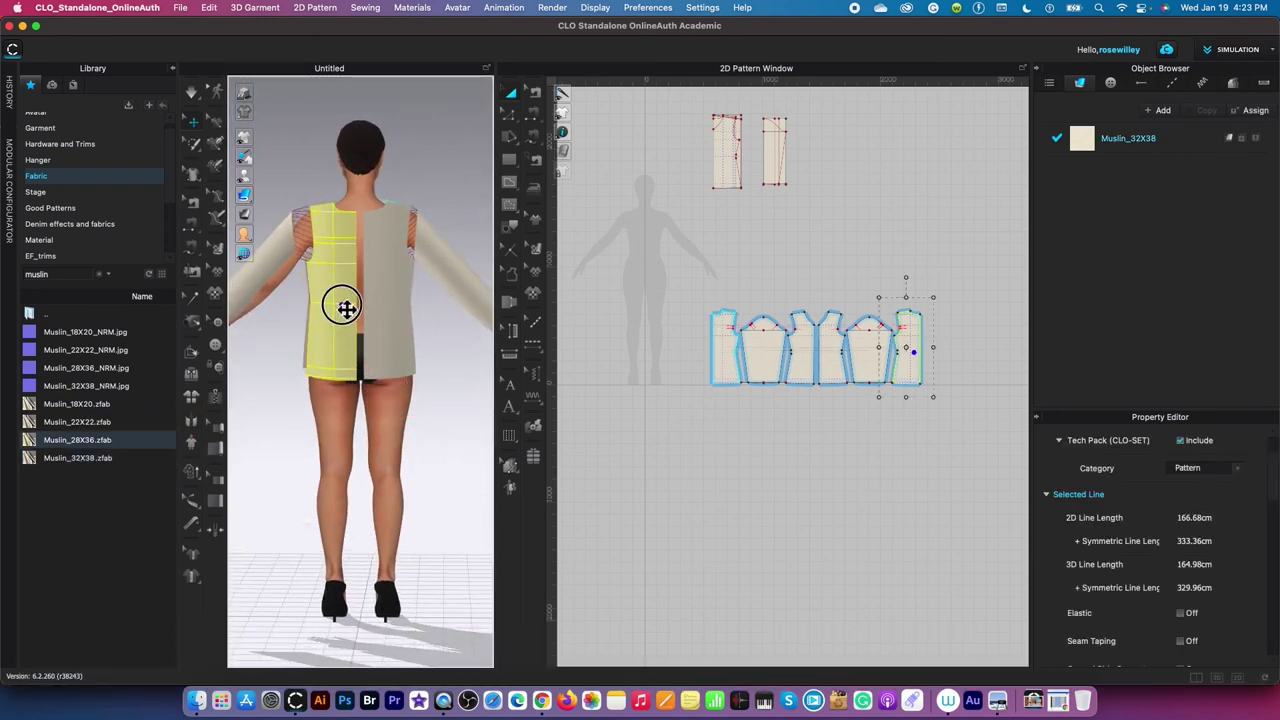
right_click_drag(328, 440, 392, 436)
left_click(425, 295)
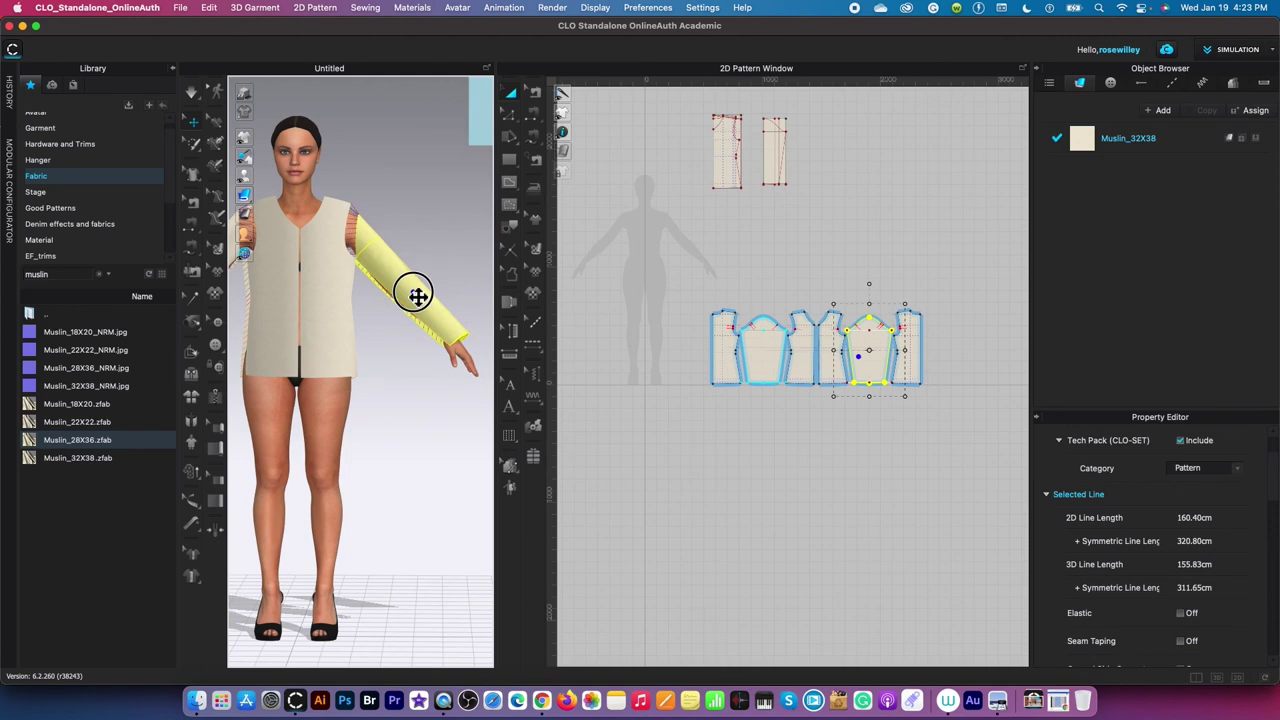
right_click_drag(415, 292, 318, 430)
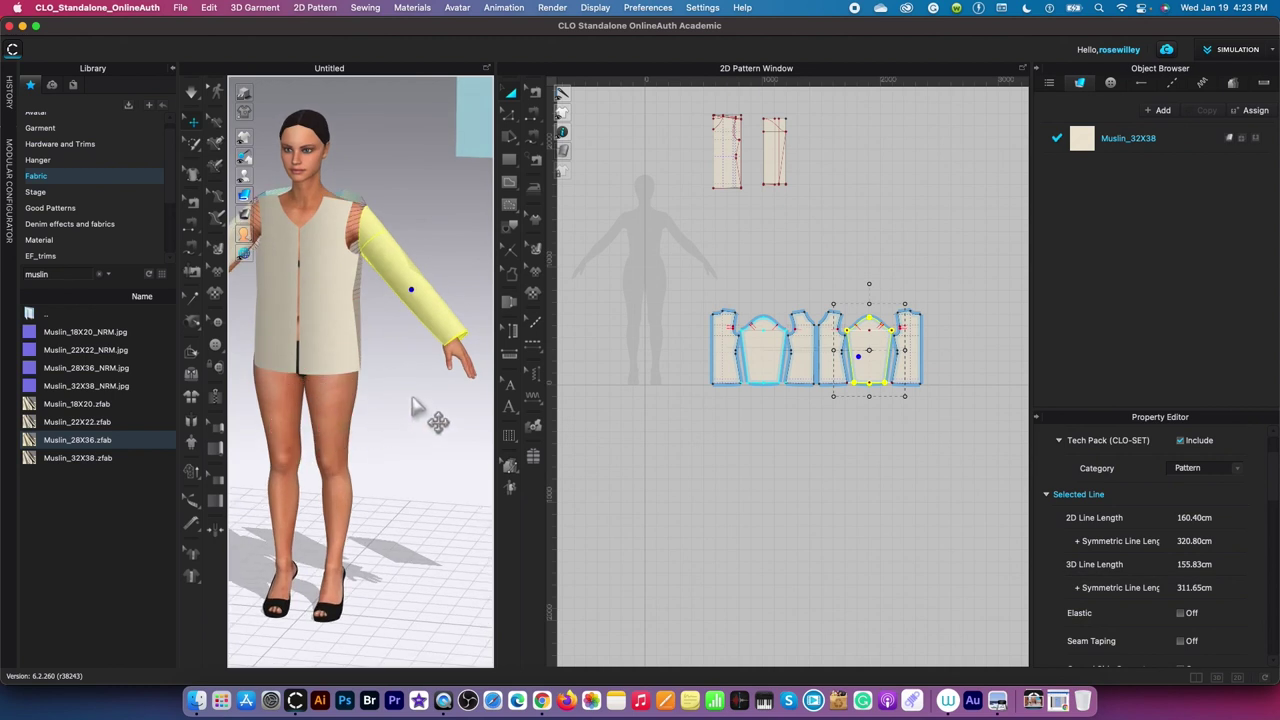
scroll(412, 405, "down", 2)
right_click_drag(380, 427, 410, 437)
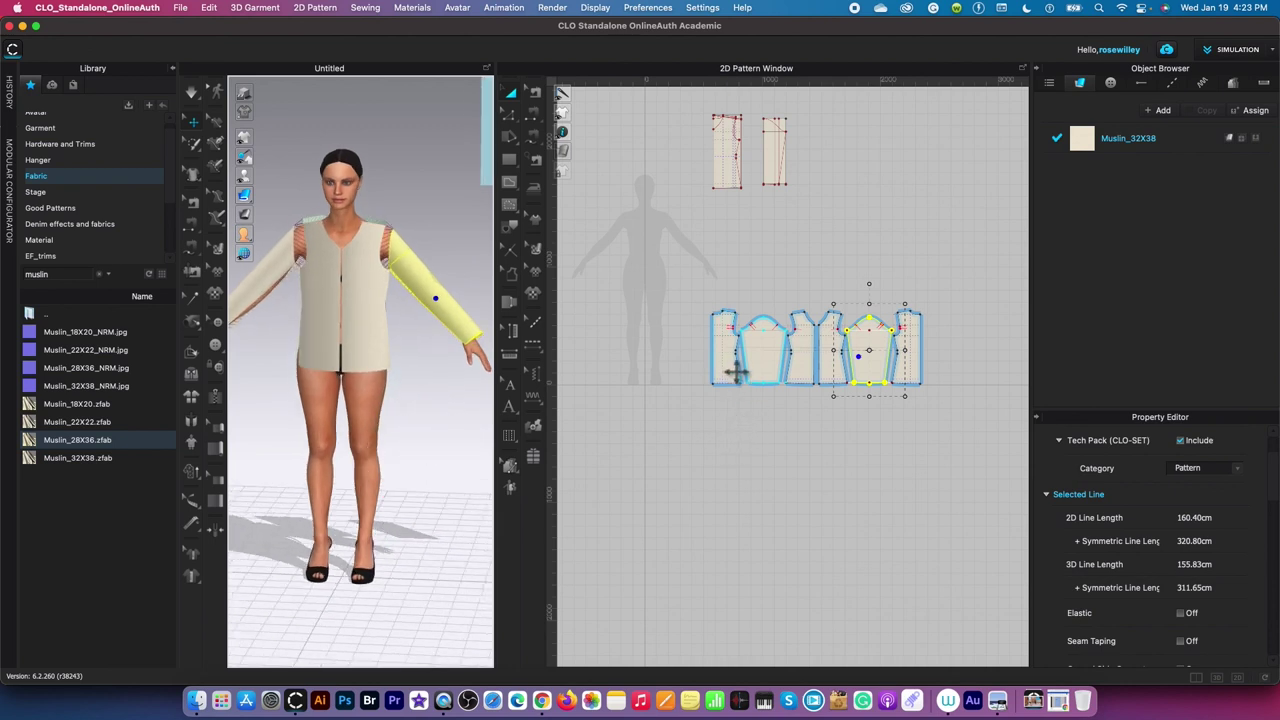
Step: Apply Strengthen to all six bodice and sleeve pieces, leaving them deselected
left_click_drag(666, 234, 990, 460)
right_click(875, 366)
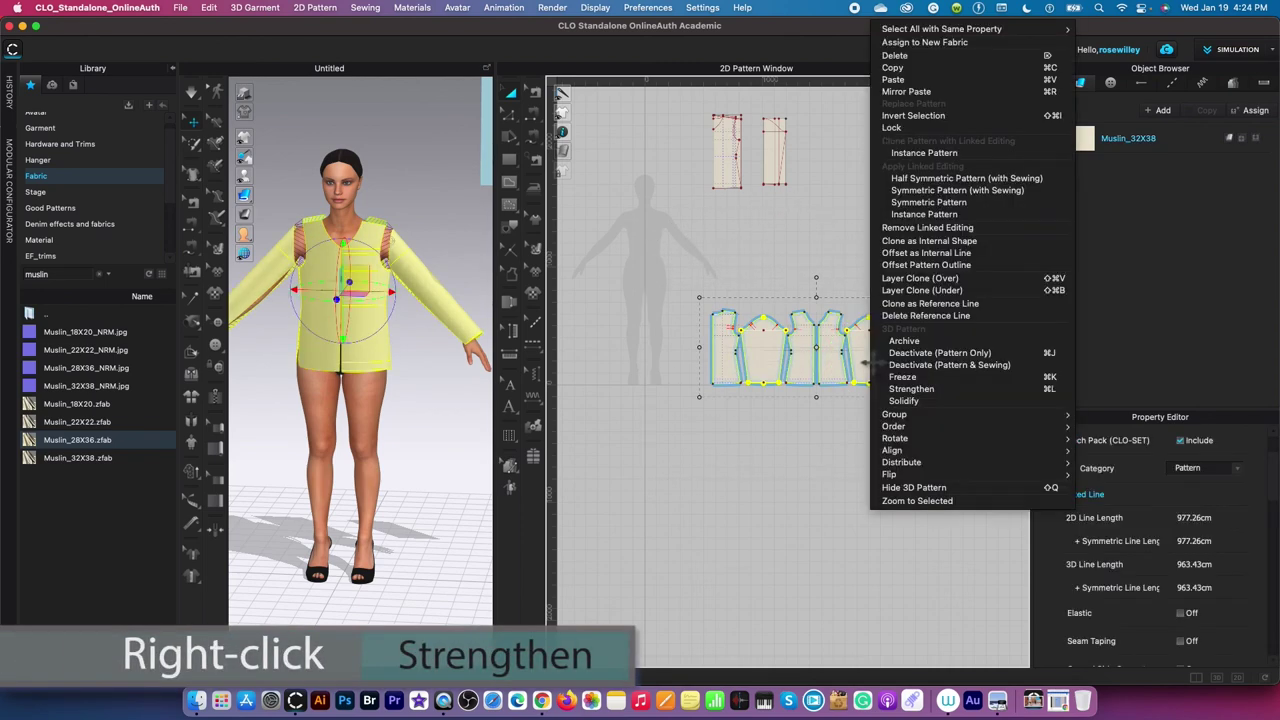
left_click(975, 389)
left_click(358, 264)
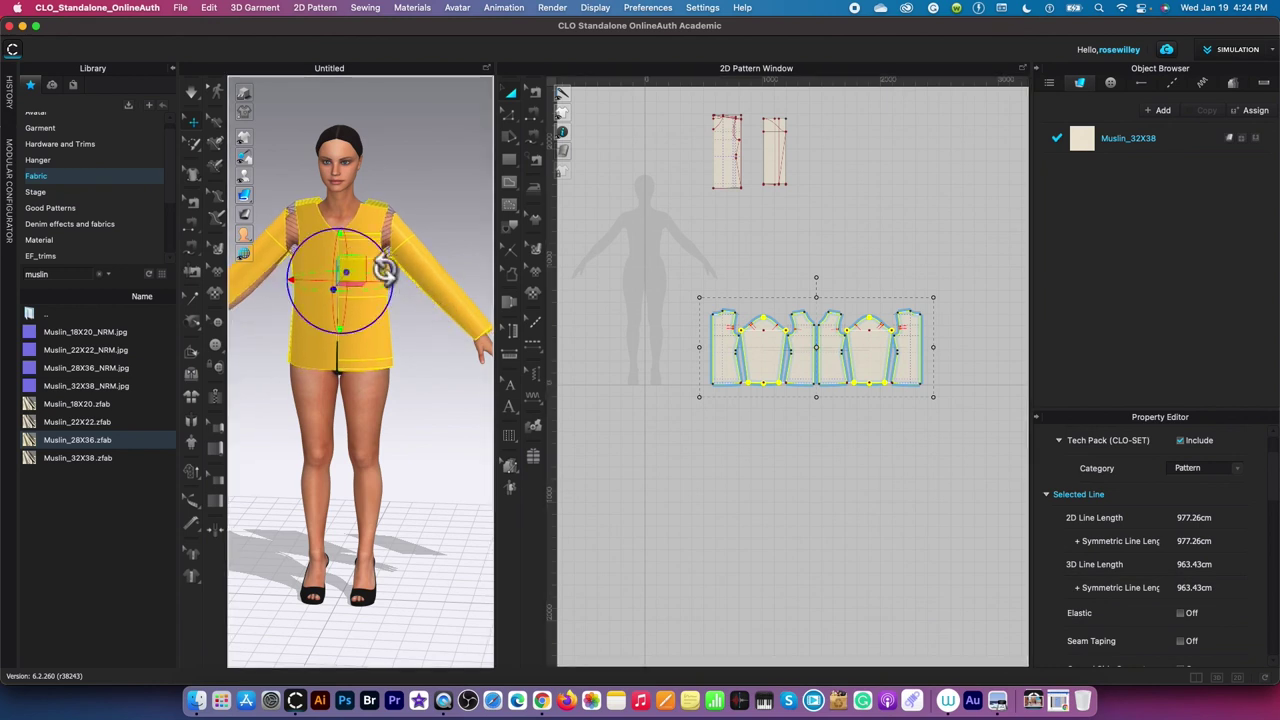
left_click(436, 372)
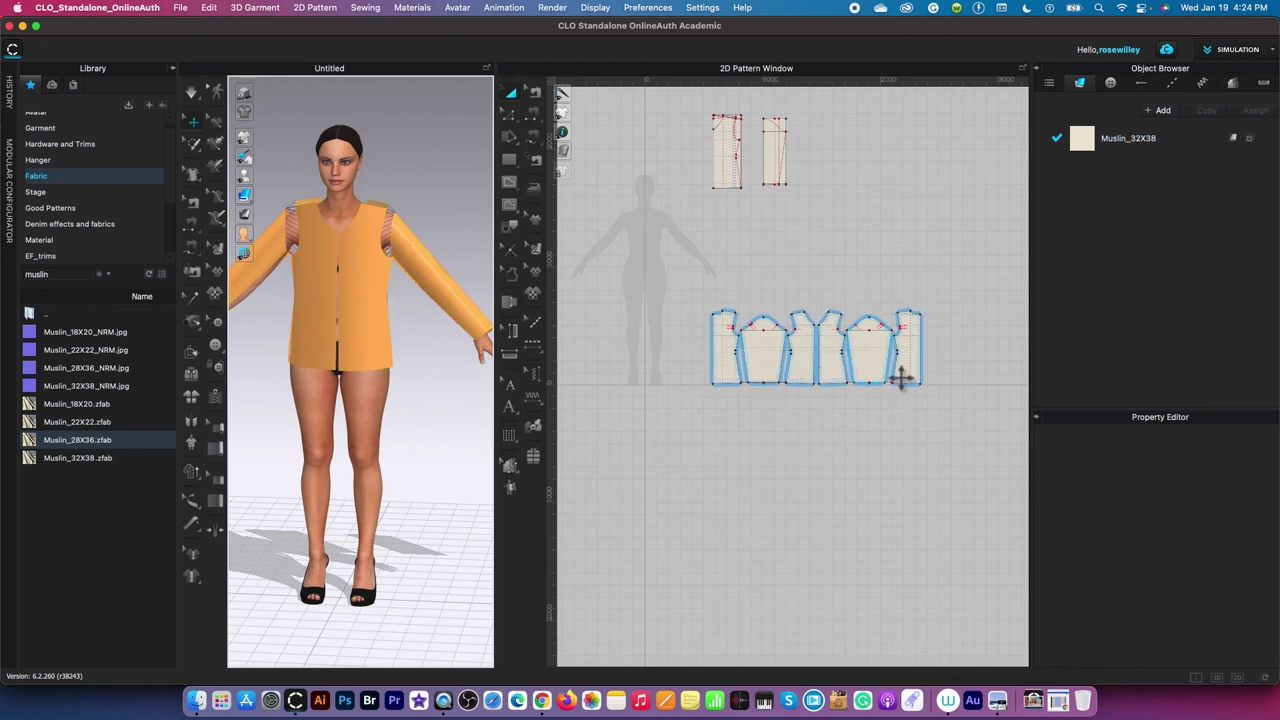
Step: Sew the two center front edges together and the two center back edges together with Segment Sewing
scroll(930, 470, "up", 5)
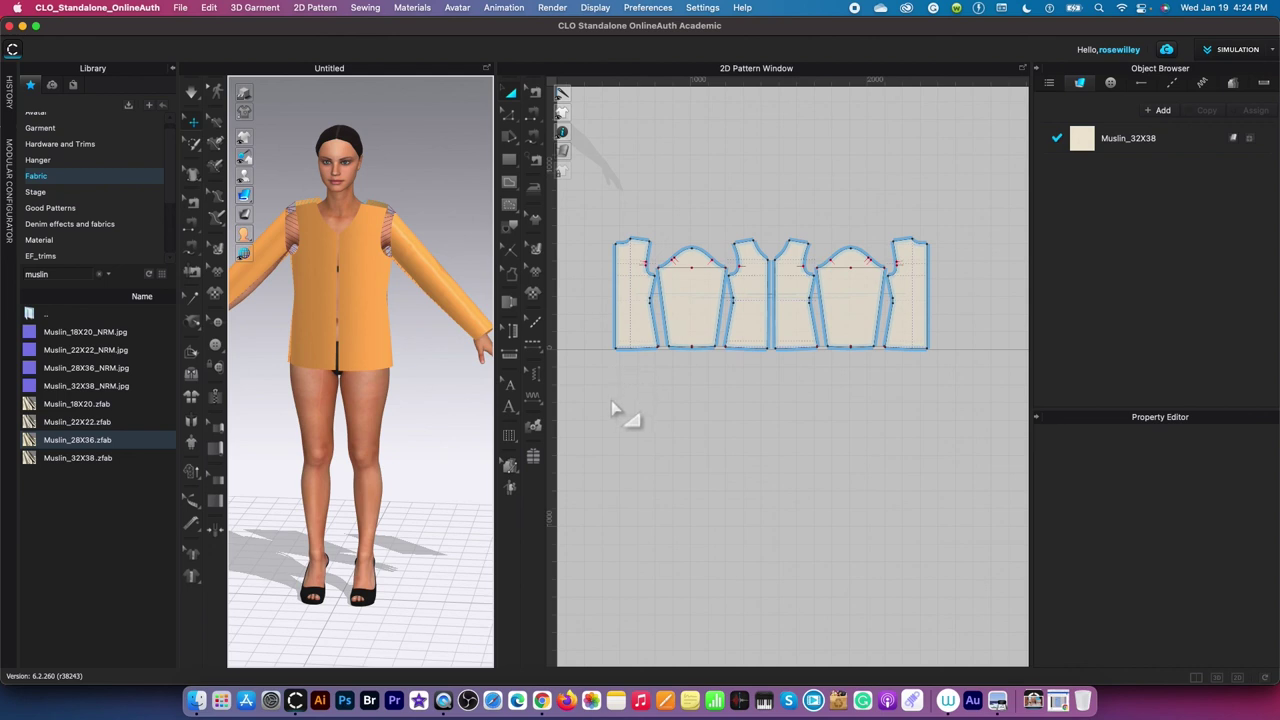
left_click(536, 118)
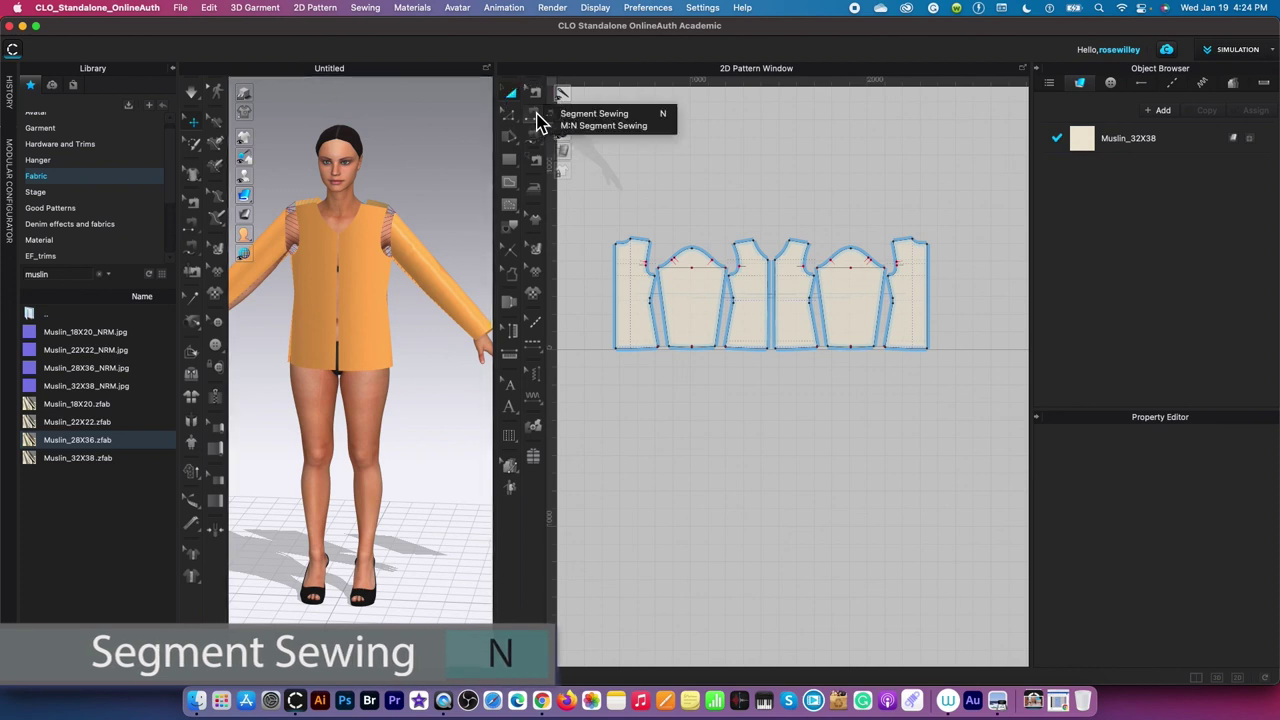
left_click(781, 288)
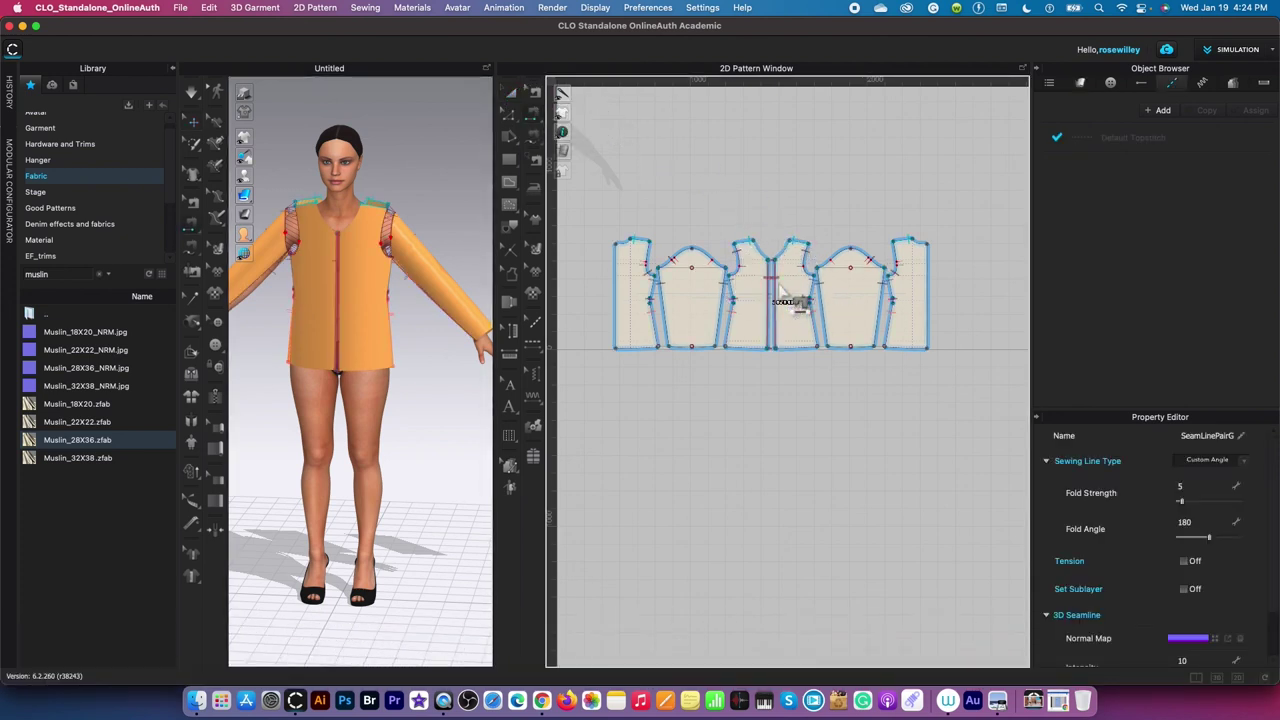
left_click(929, 285)
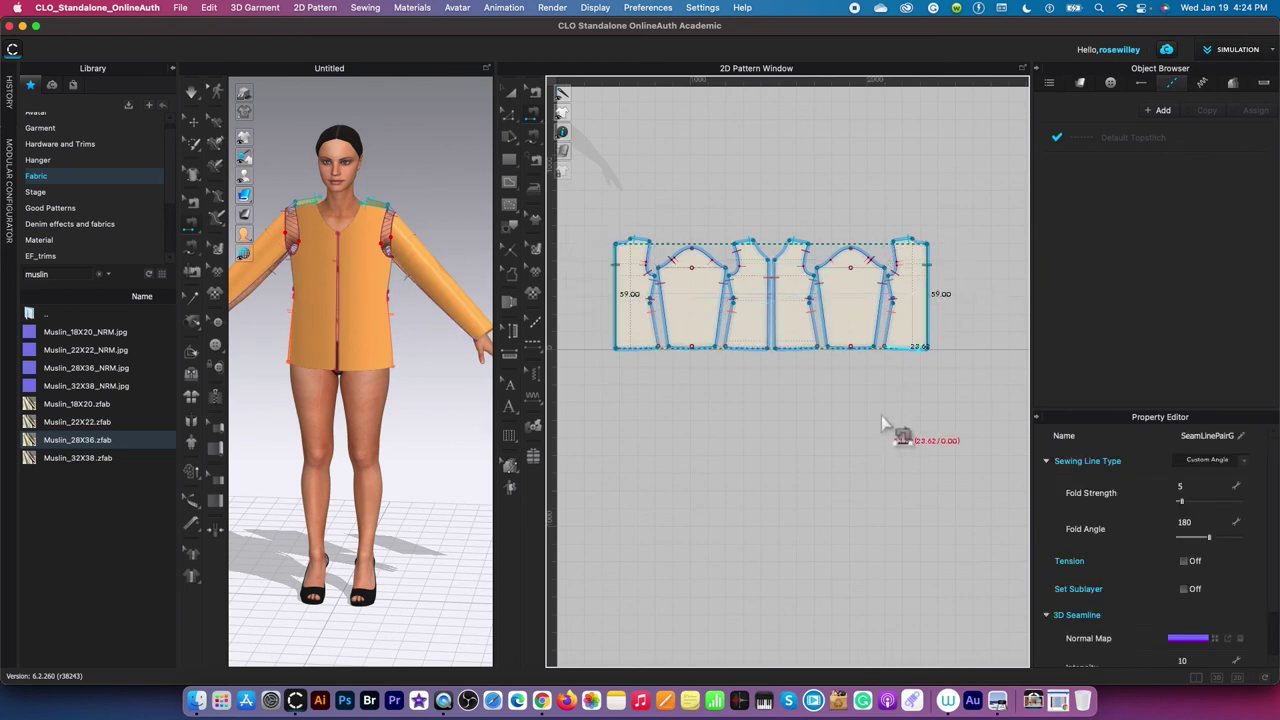
scroll(805, 447, "down", 1)
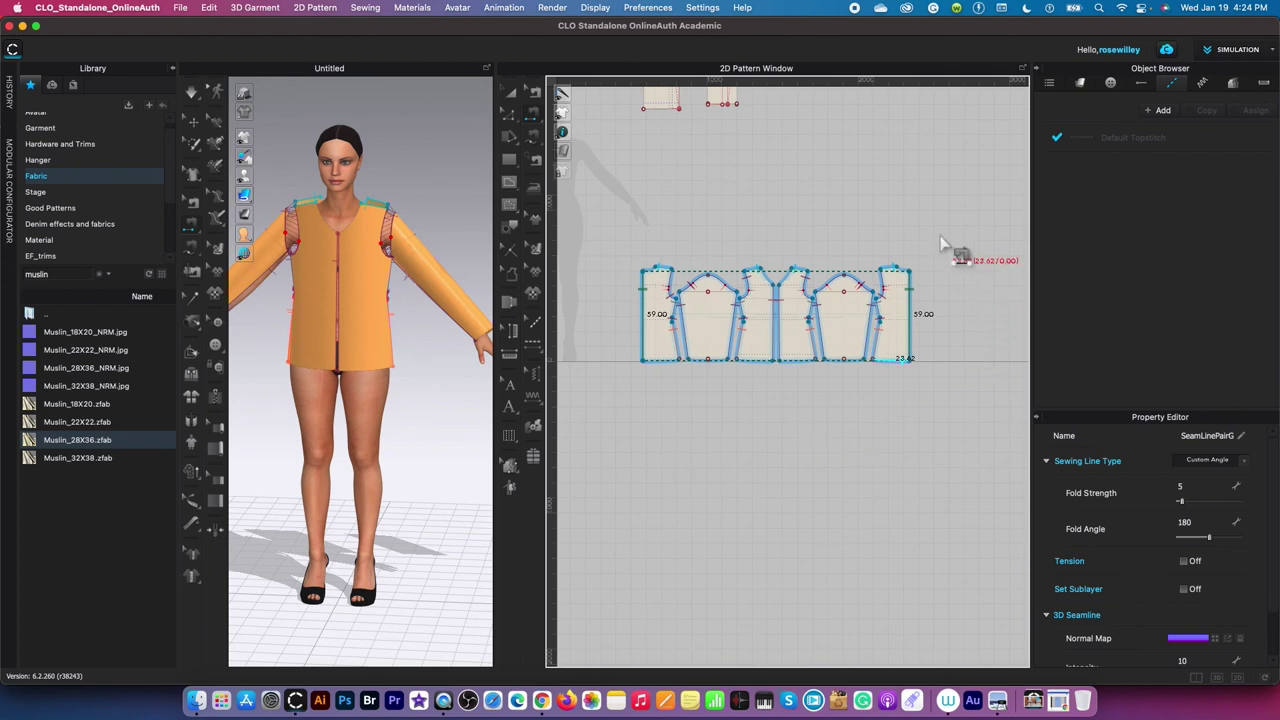
scroll(720, 305, "up", 1)
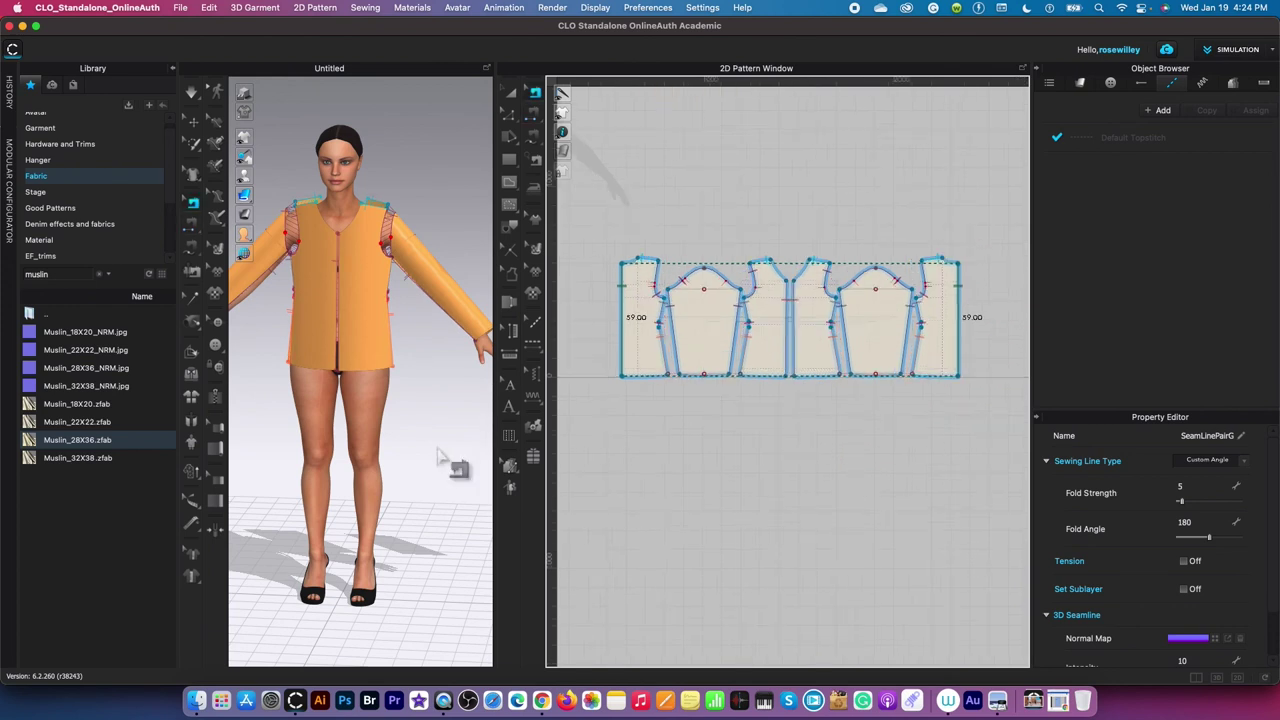
Step: Simulate the strengthened top so it drapes on the avatar, and stop the simulation
left_click_drag(437, 455, 442, 451)
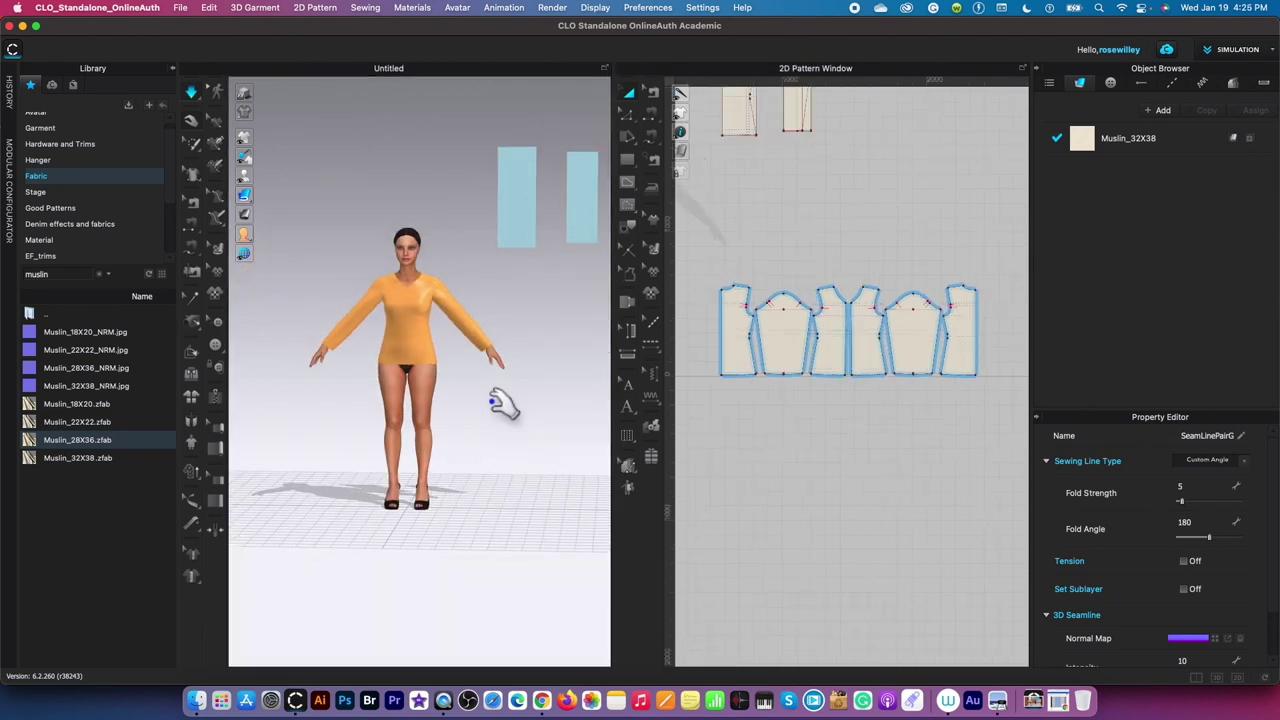
key("t")
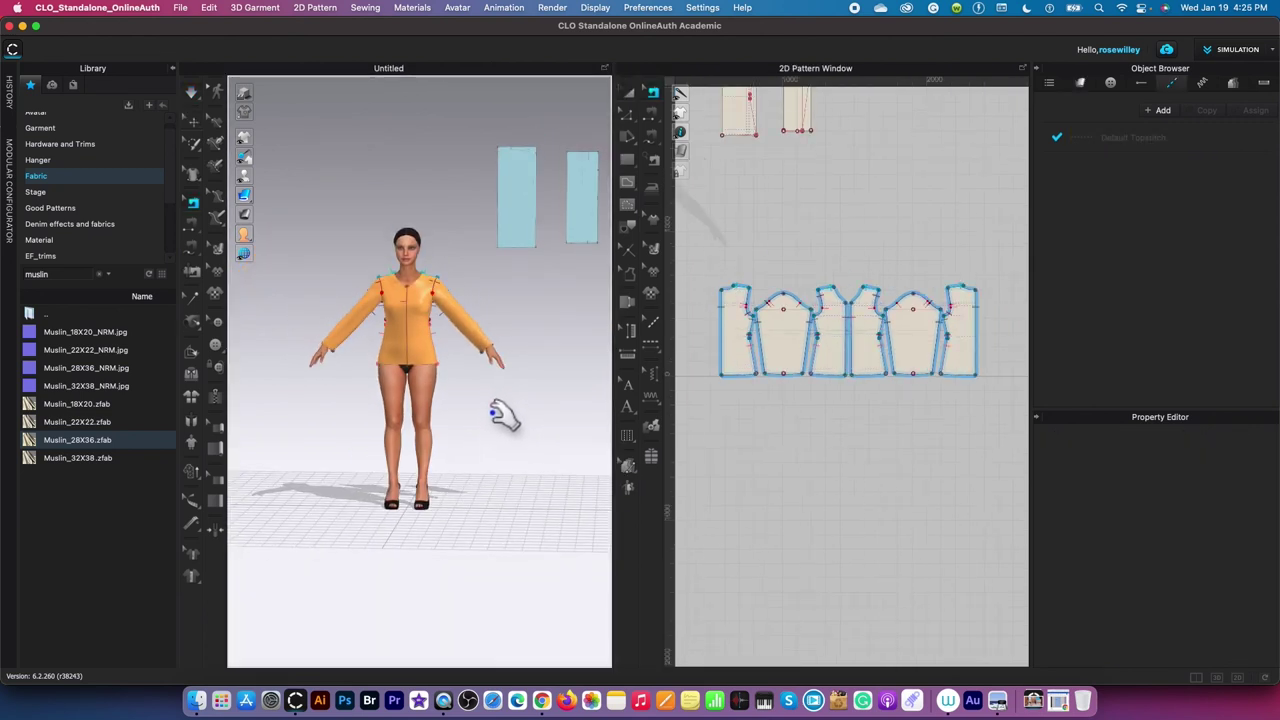
key("a")
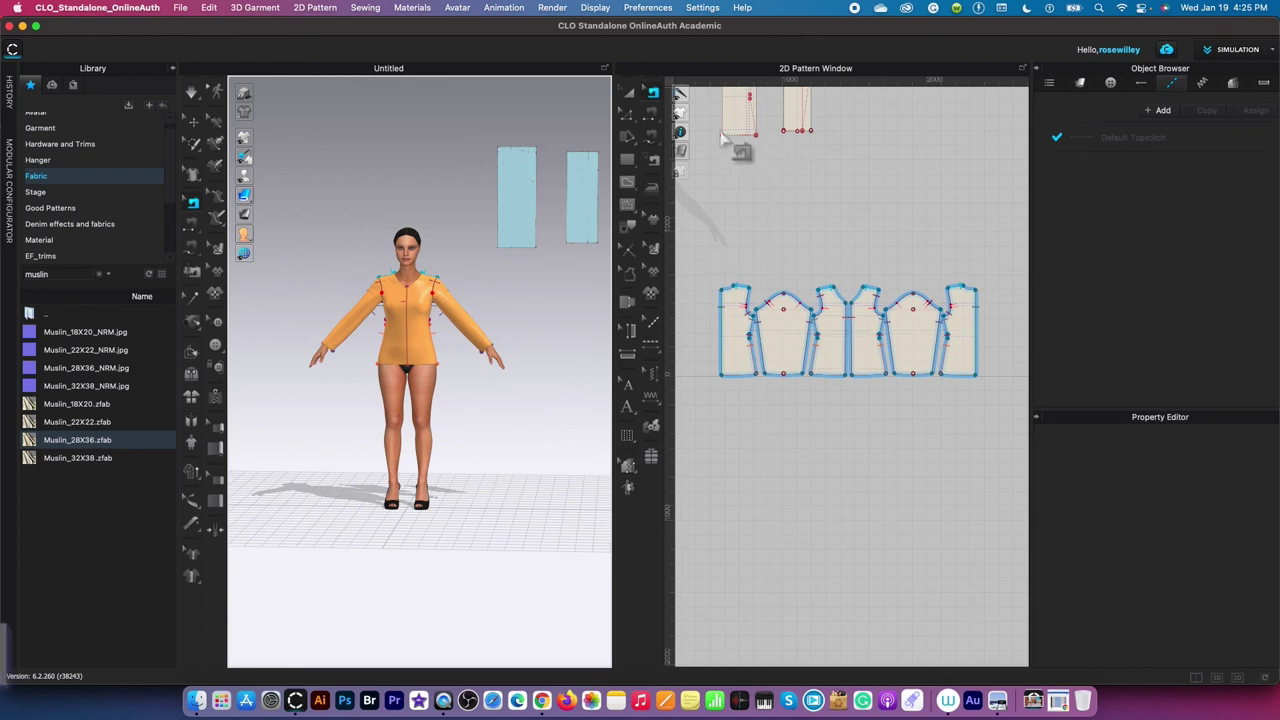
Step: Unstrengthen all six bodice and sleeve pieces and check the top's drape on the avatar from the back and front
left_click(632, 97)
left_click_drag(706, 229, 1005, 430)
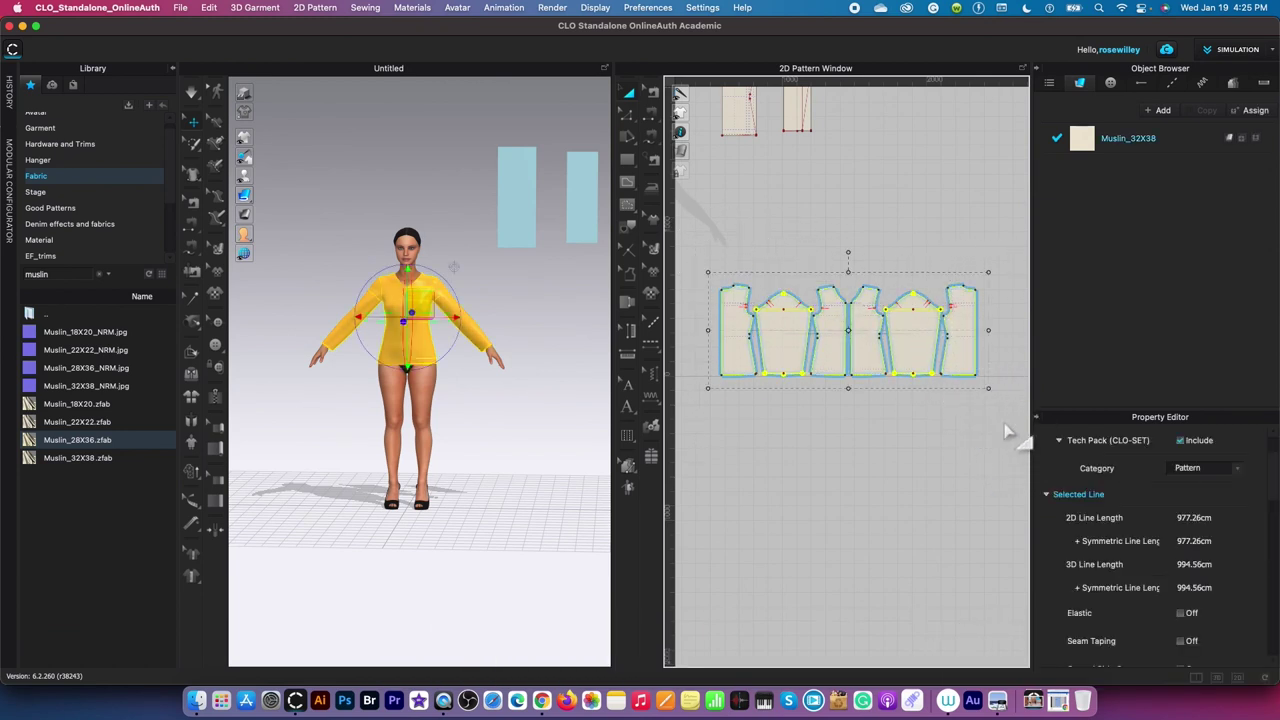
key("super+l")
right_click(918, 352)
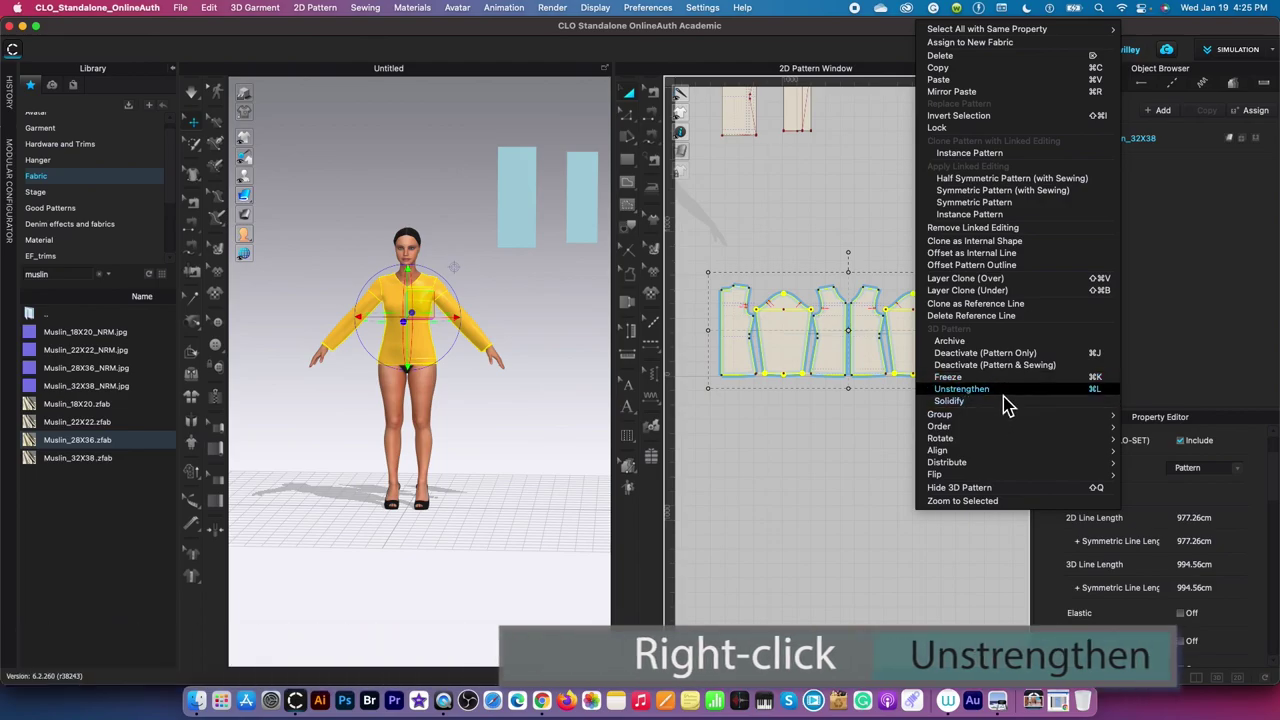
left_click(962, 389)
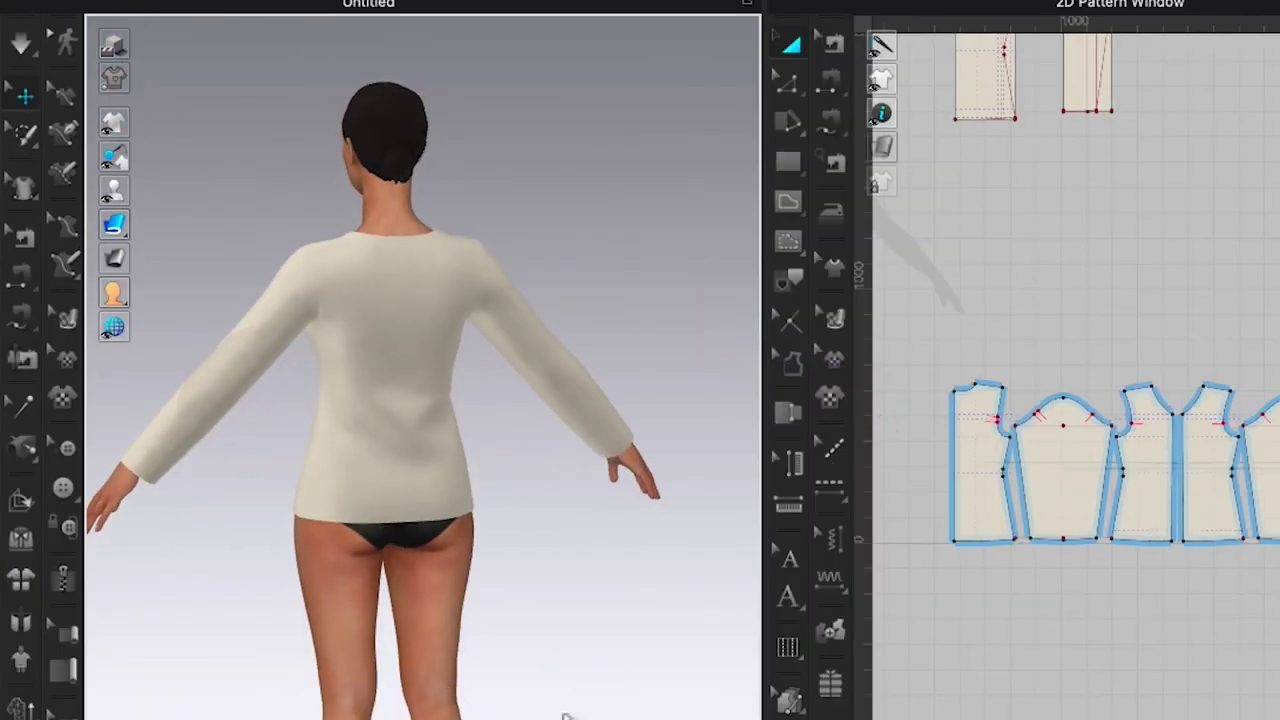
right_click_drag(533, 702, 512, 719)
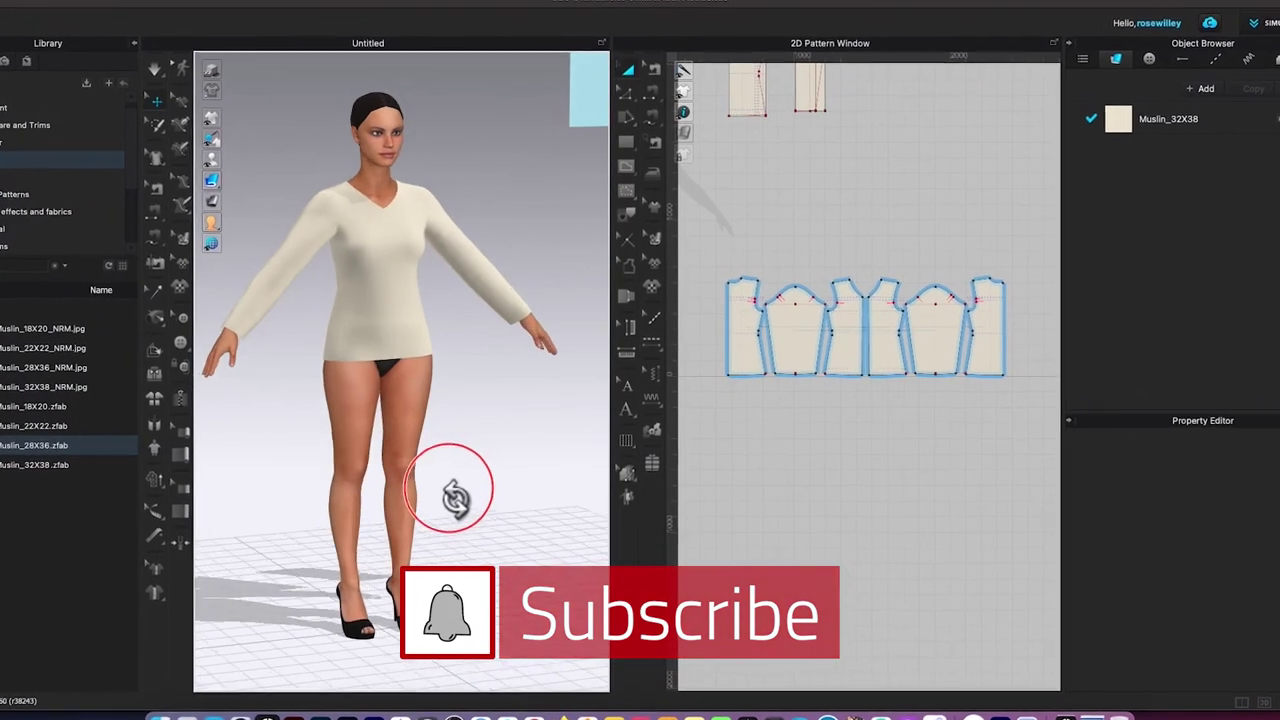
right_click_drag(455, 497, 410, 501)
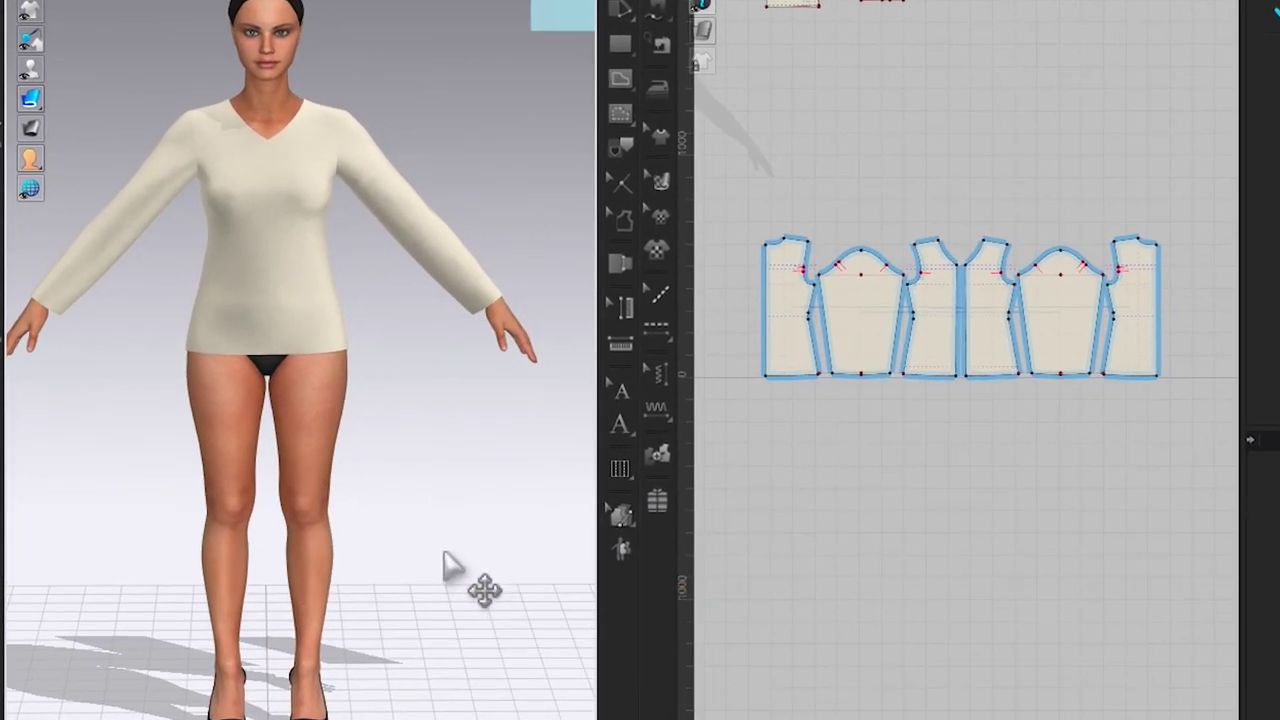
scroll(452, 570, "up", 2)
right_click_drag(460, 565, 451, 571)
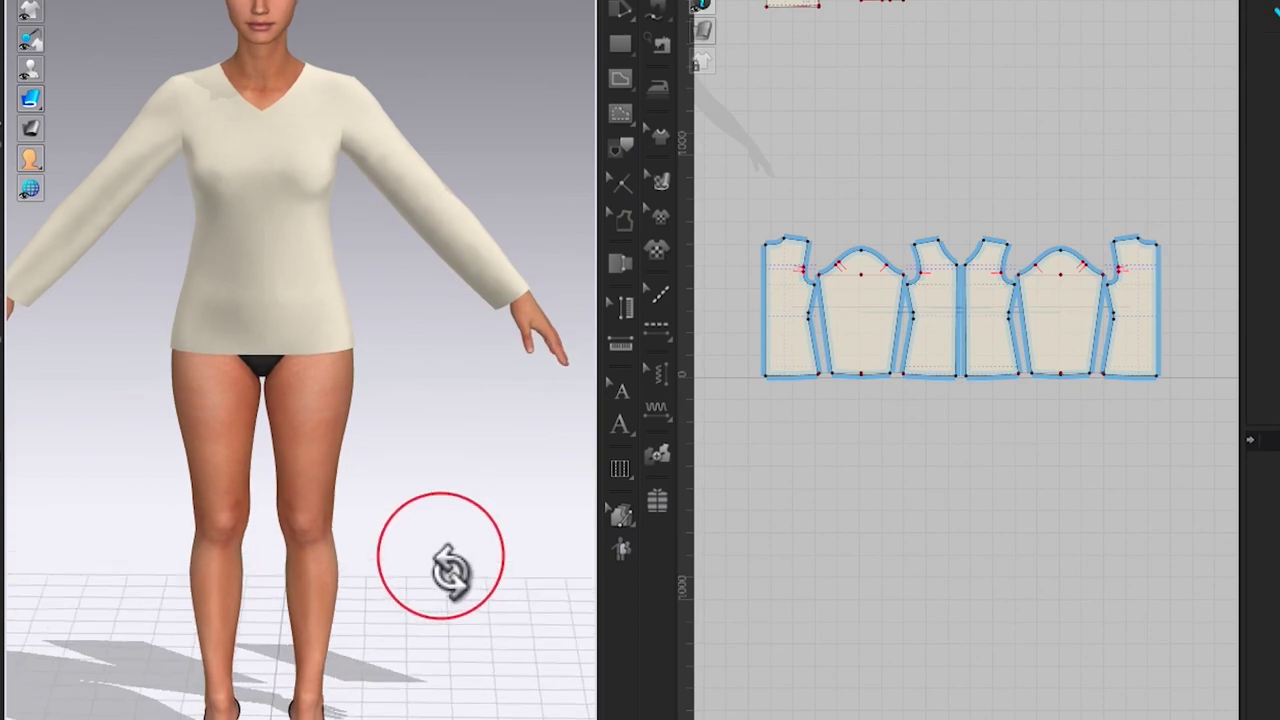